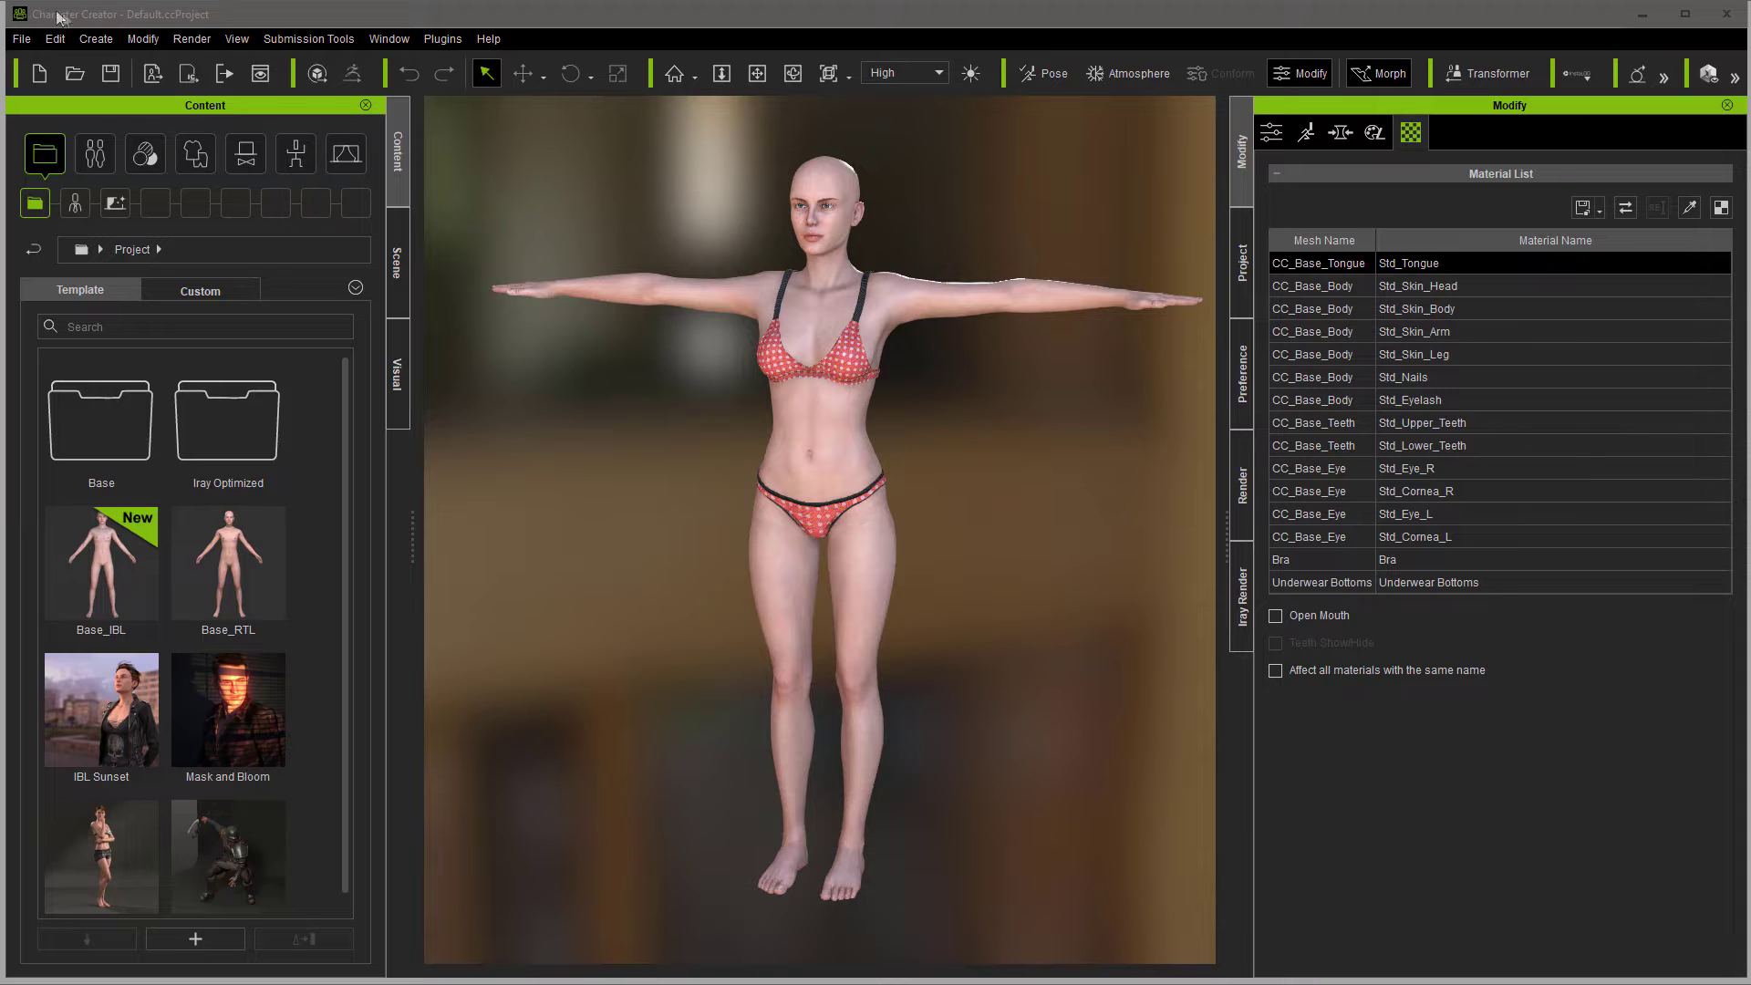
Step: Start an OBJ export of the posed character to the objs folder, then cancel the save
click(22, 39)
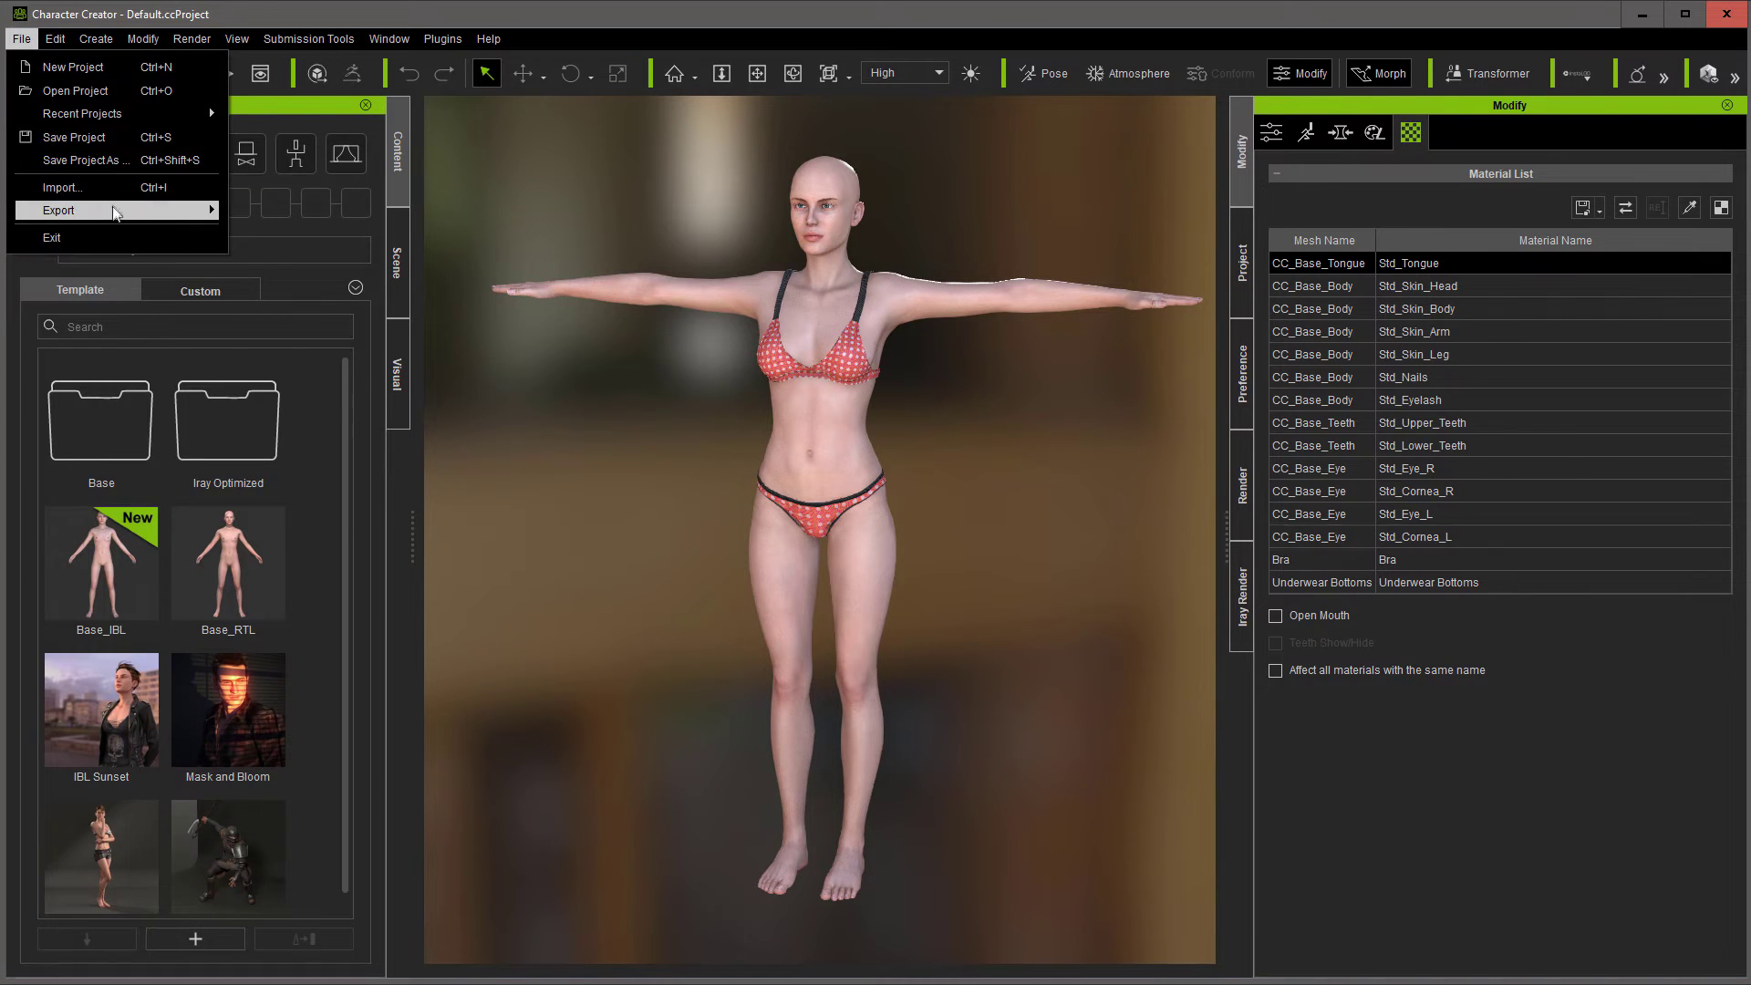
mouse_move(115, 214)
mouse_move(310, 288)
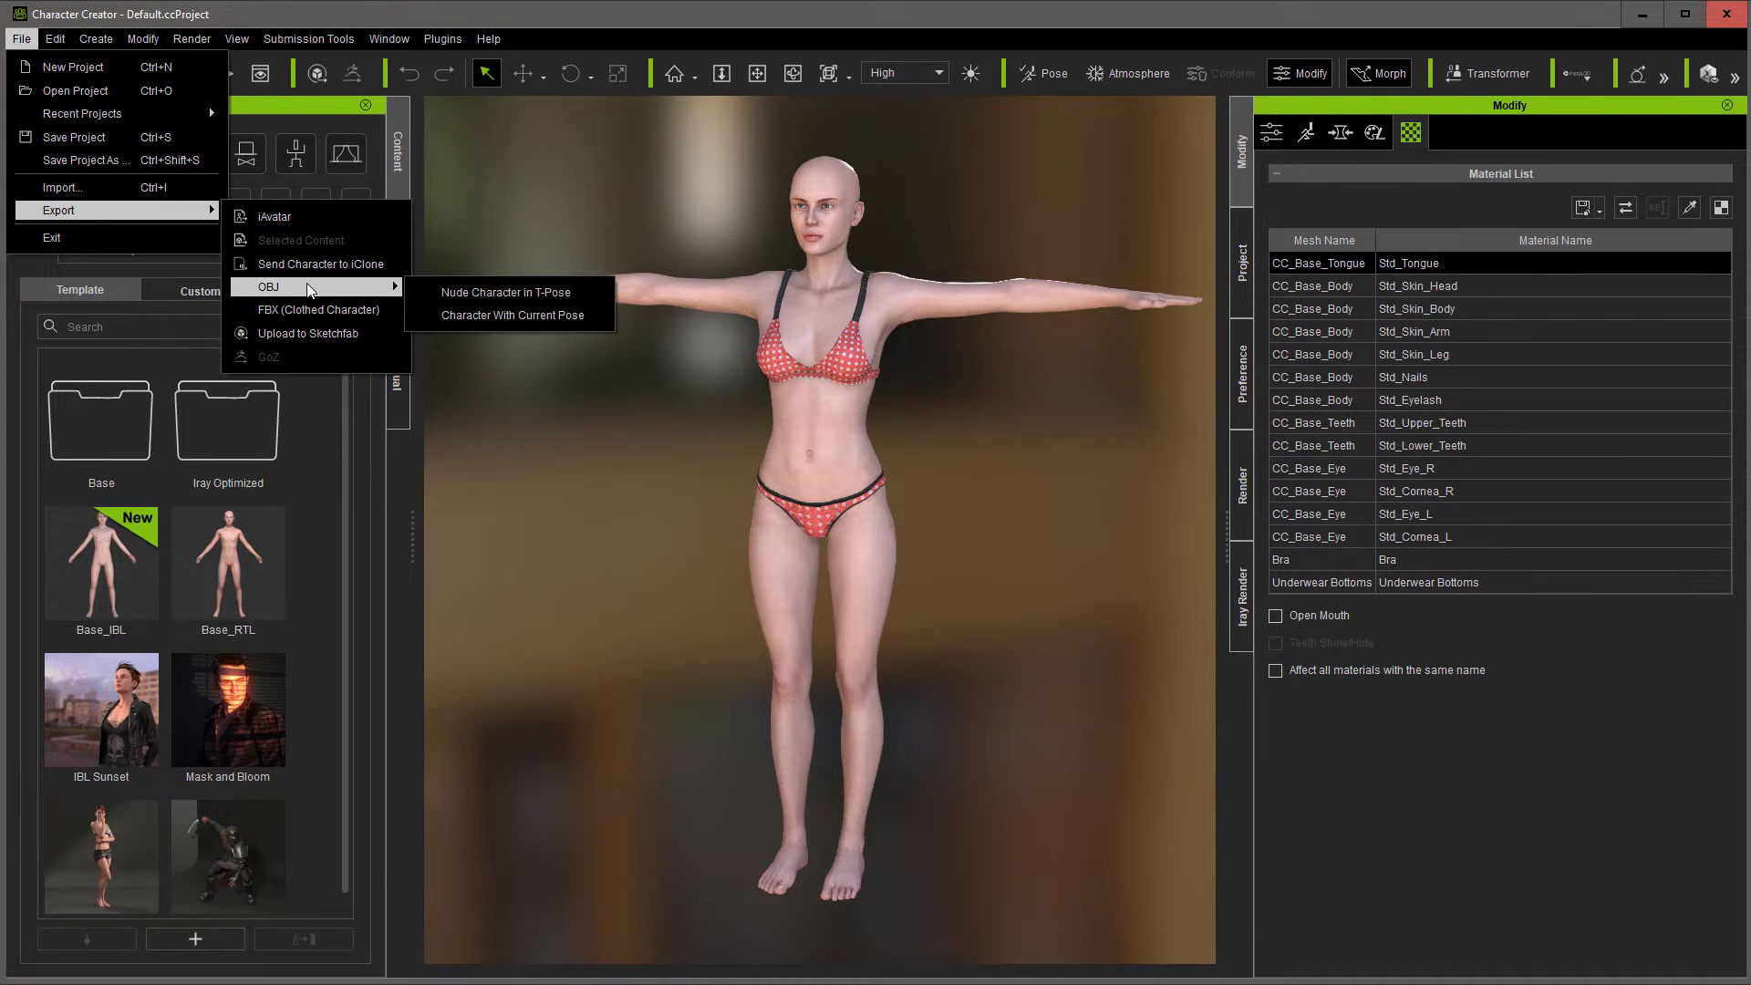
click(459, 316)
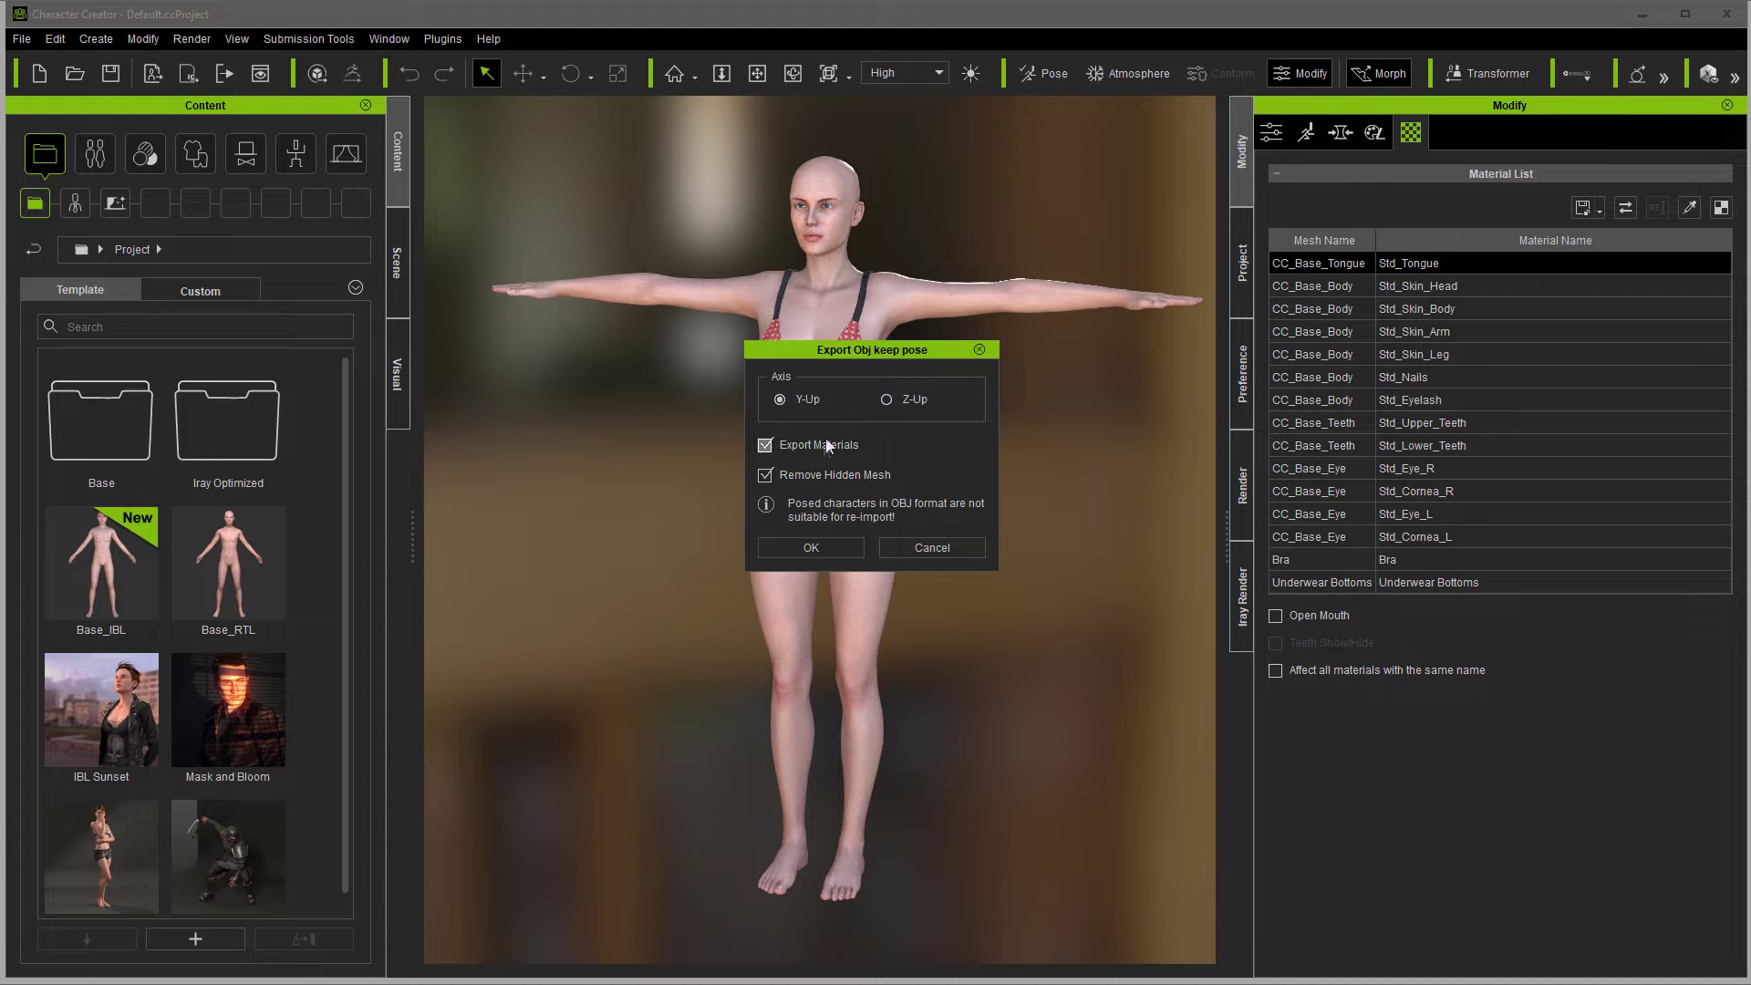
click(819, 549)
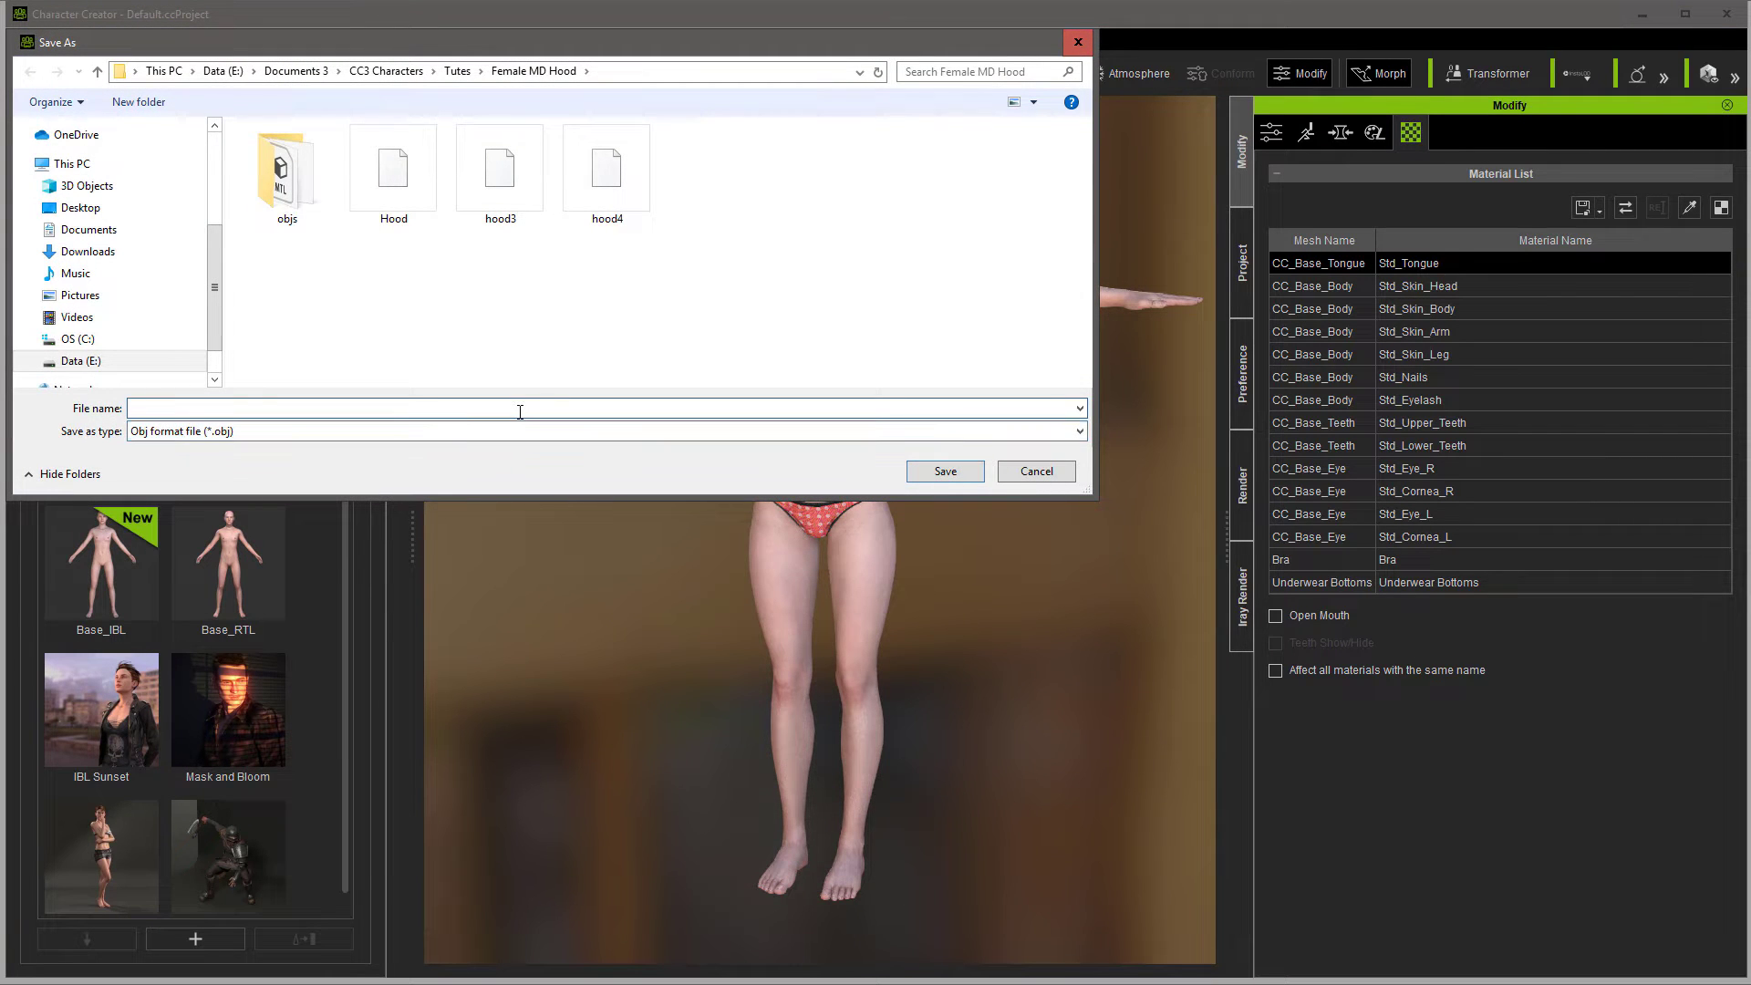
double_click(284, 174)
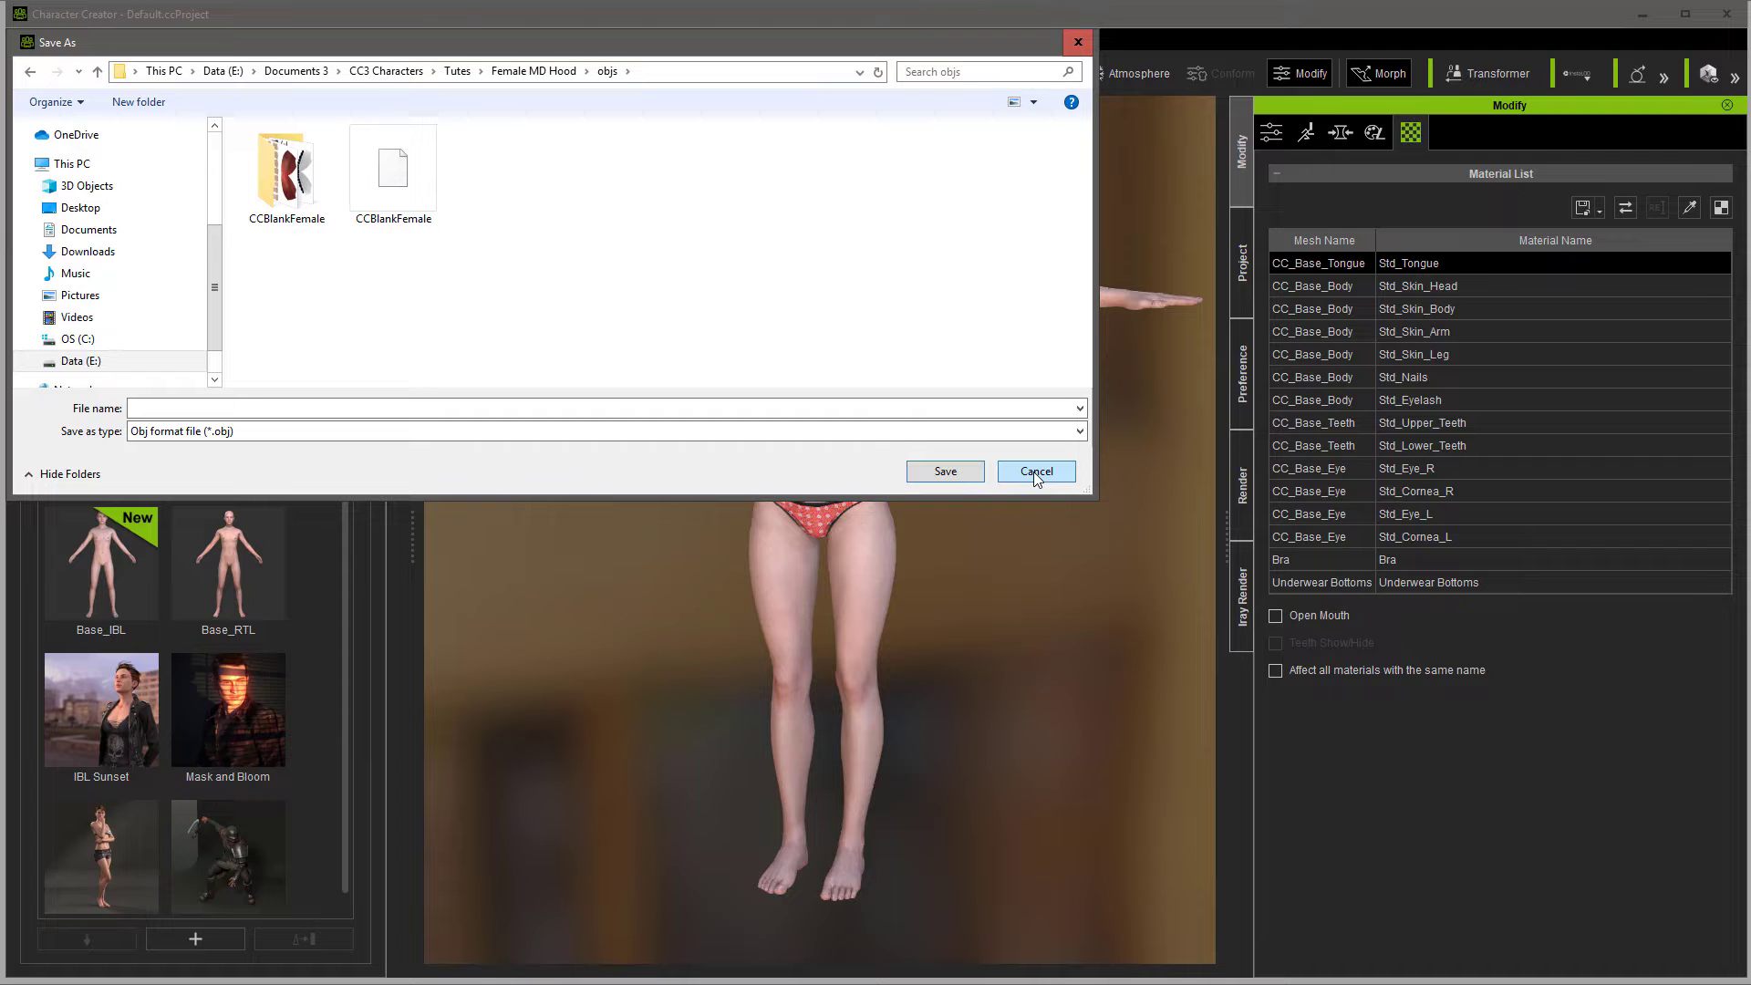
click(1034, 472)
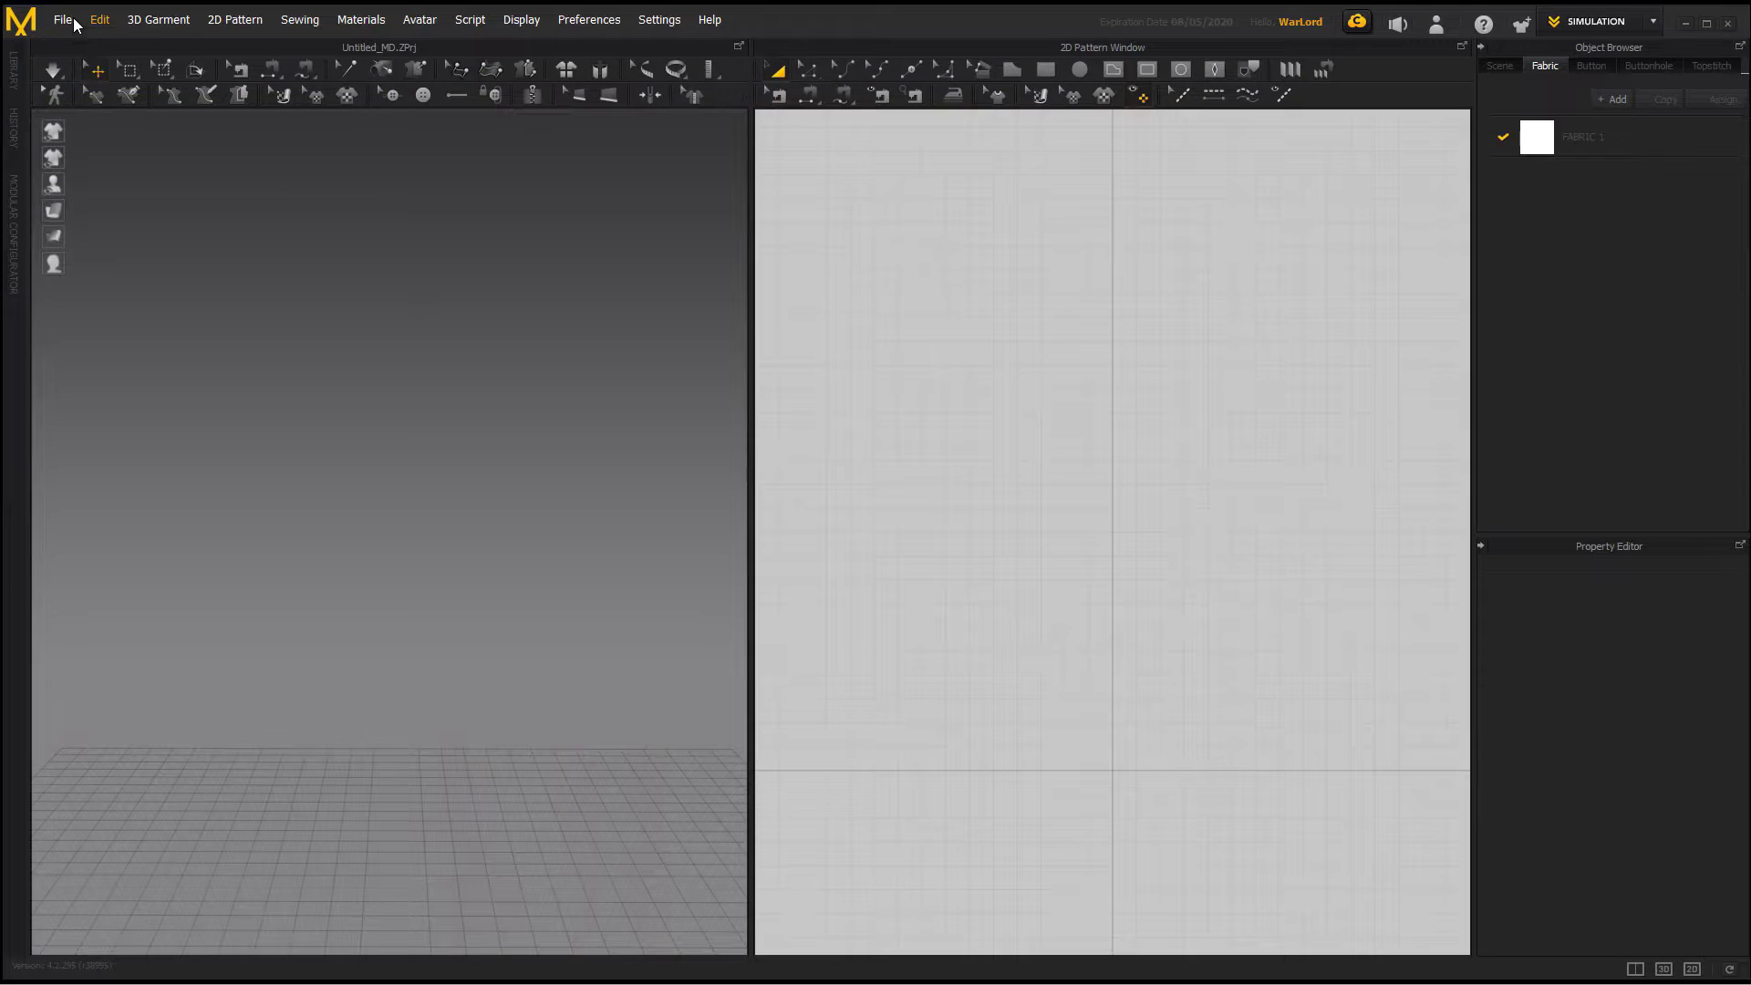
Step: Load CCBlankFemale.obj as the avatar at cm (DAZ Studio) scale and deselect it
click(74, 19)
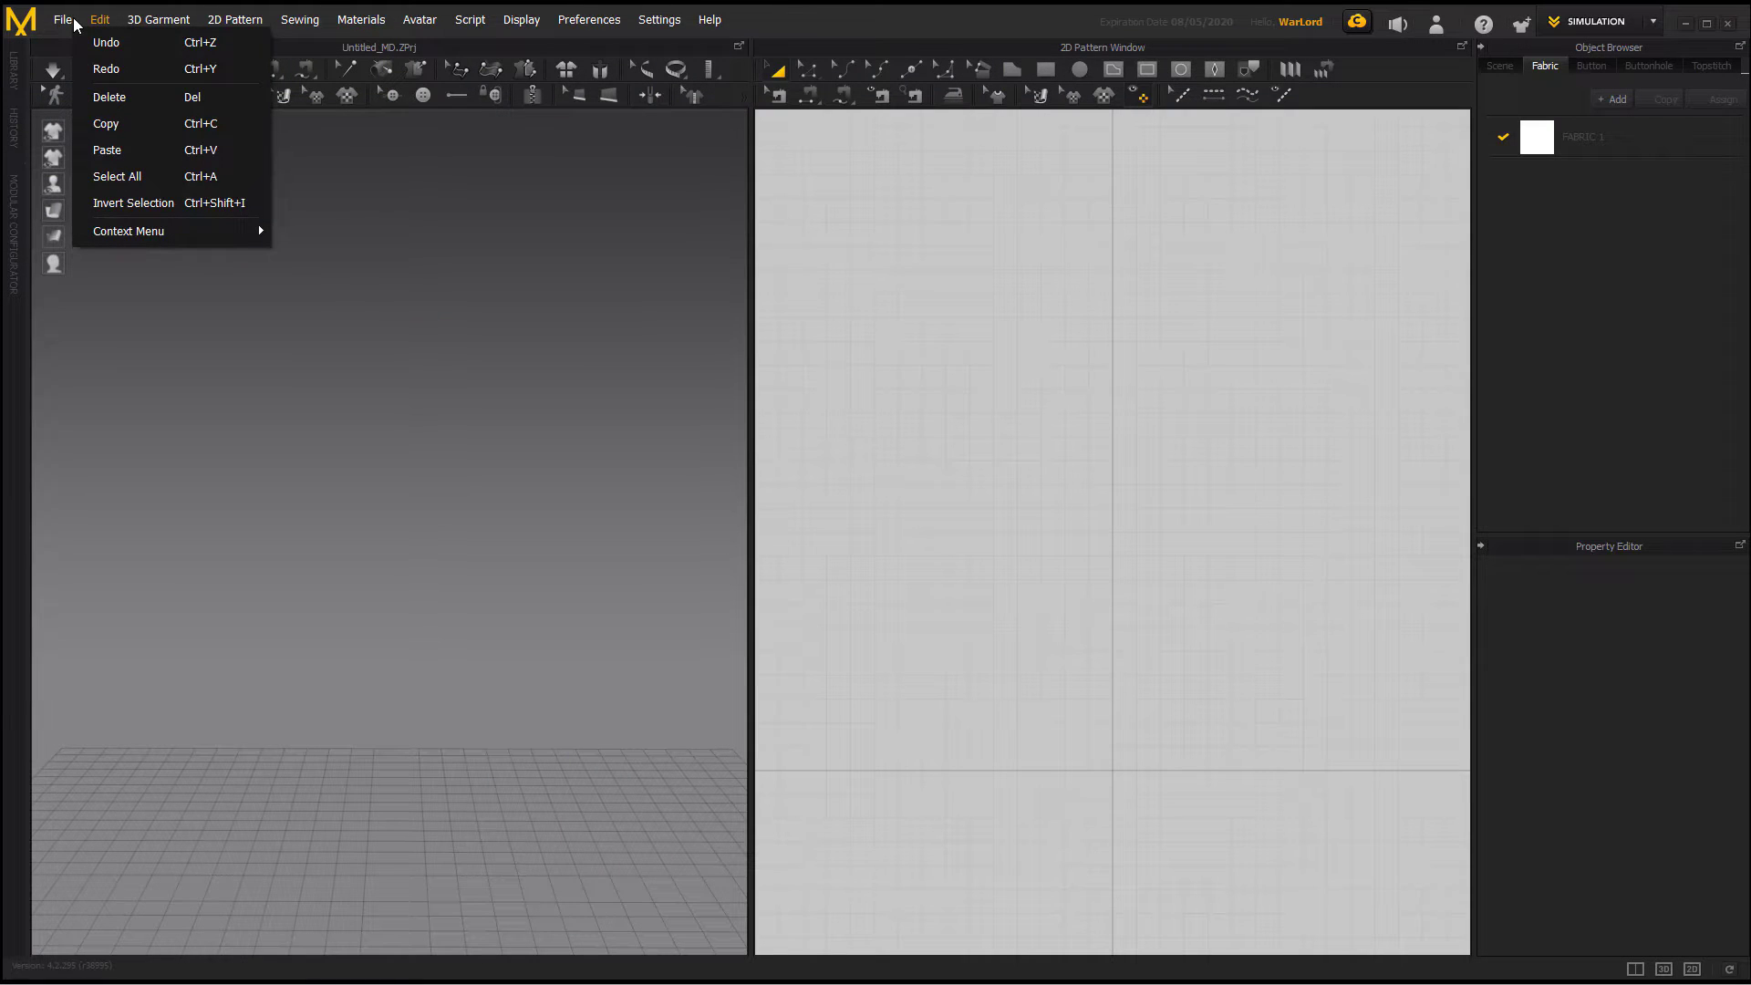
click(64, 19)
mouse_move(71, 97)
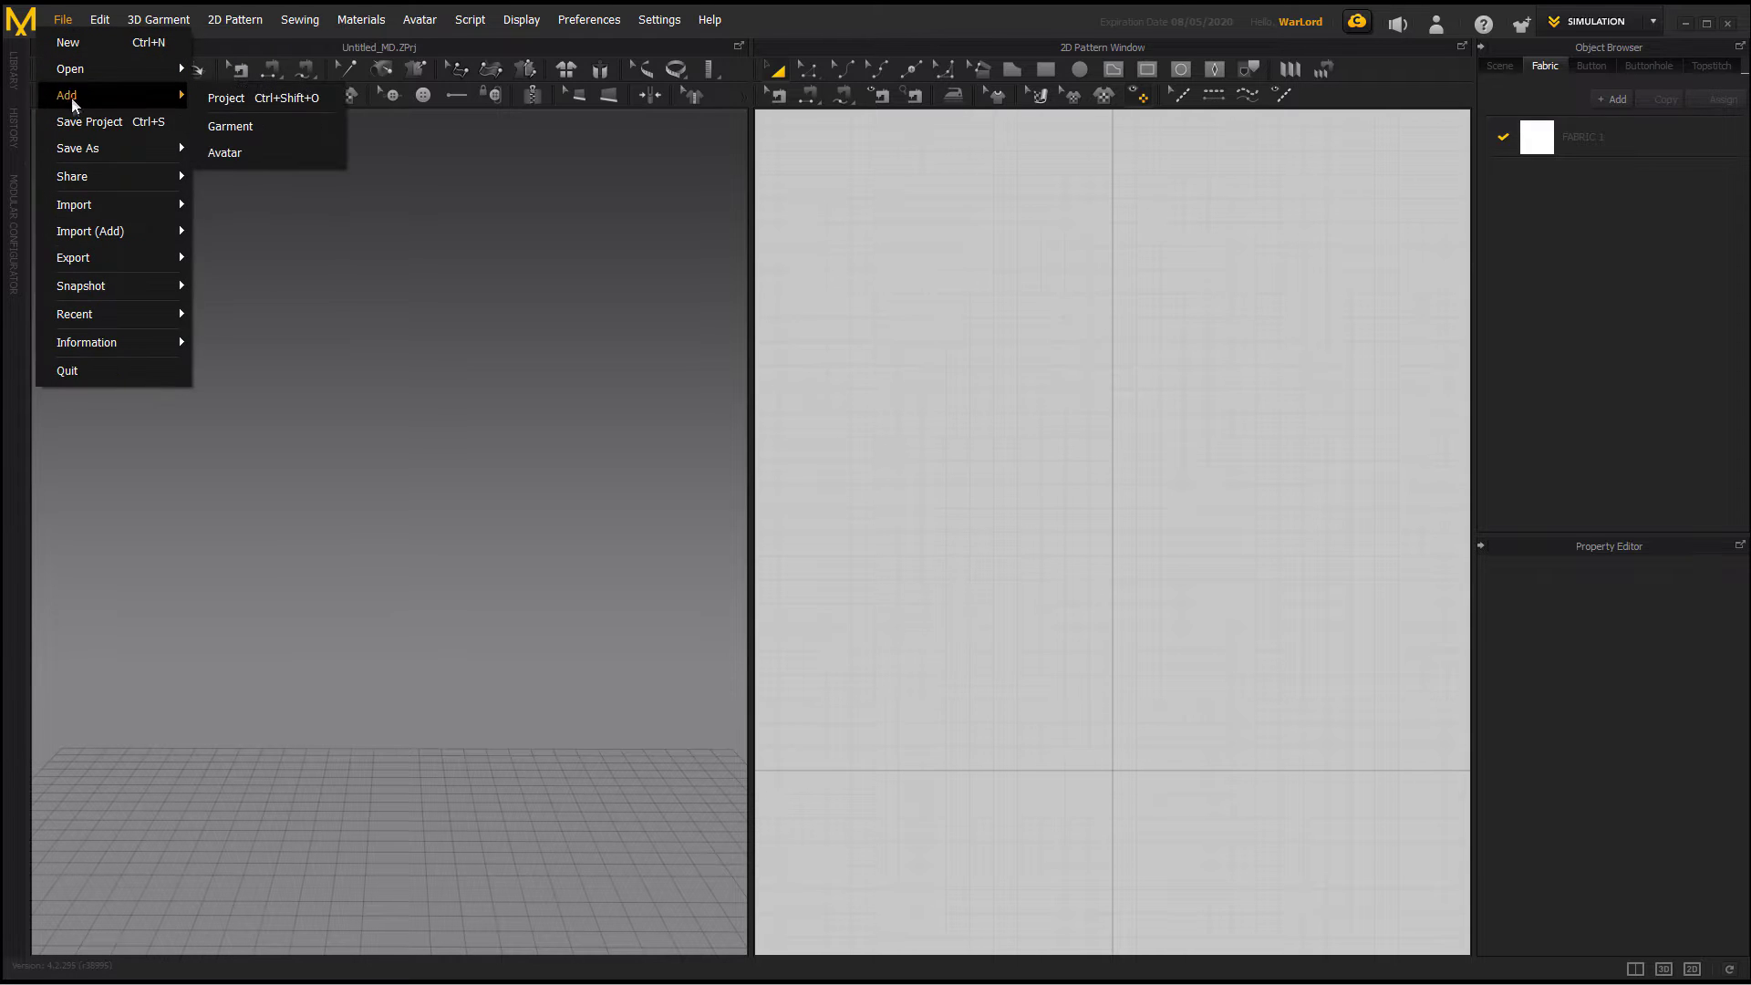
click(226, 152)
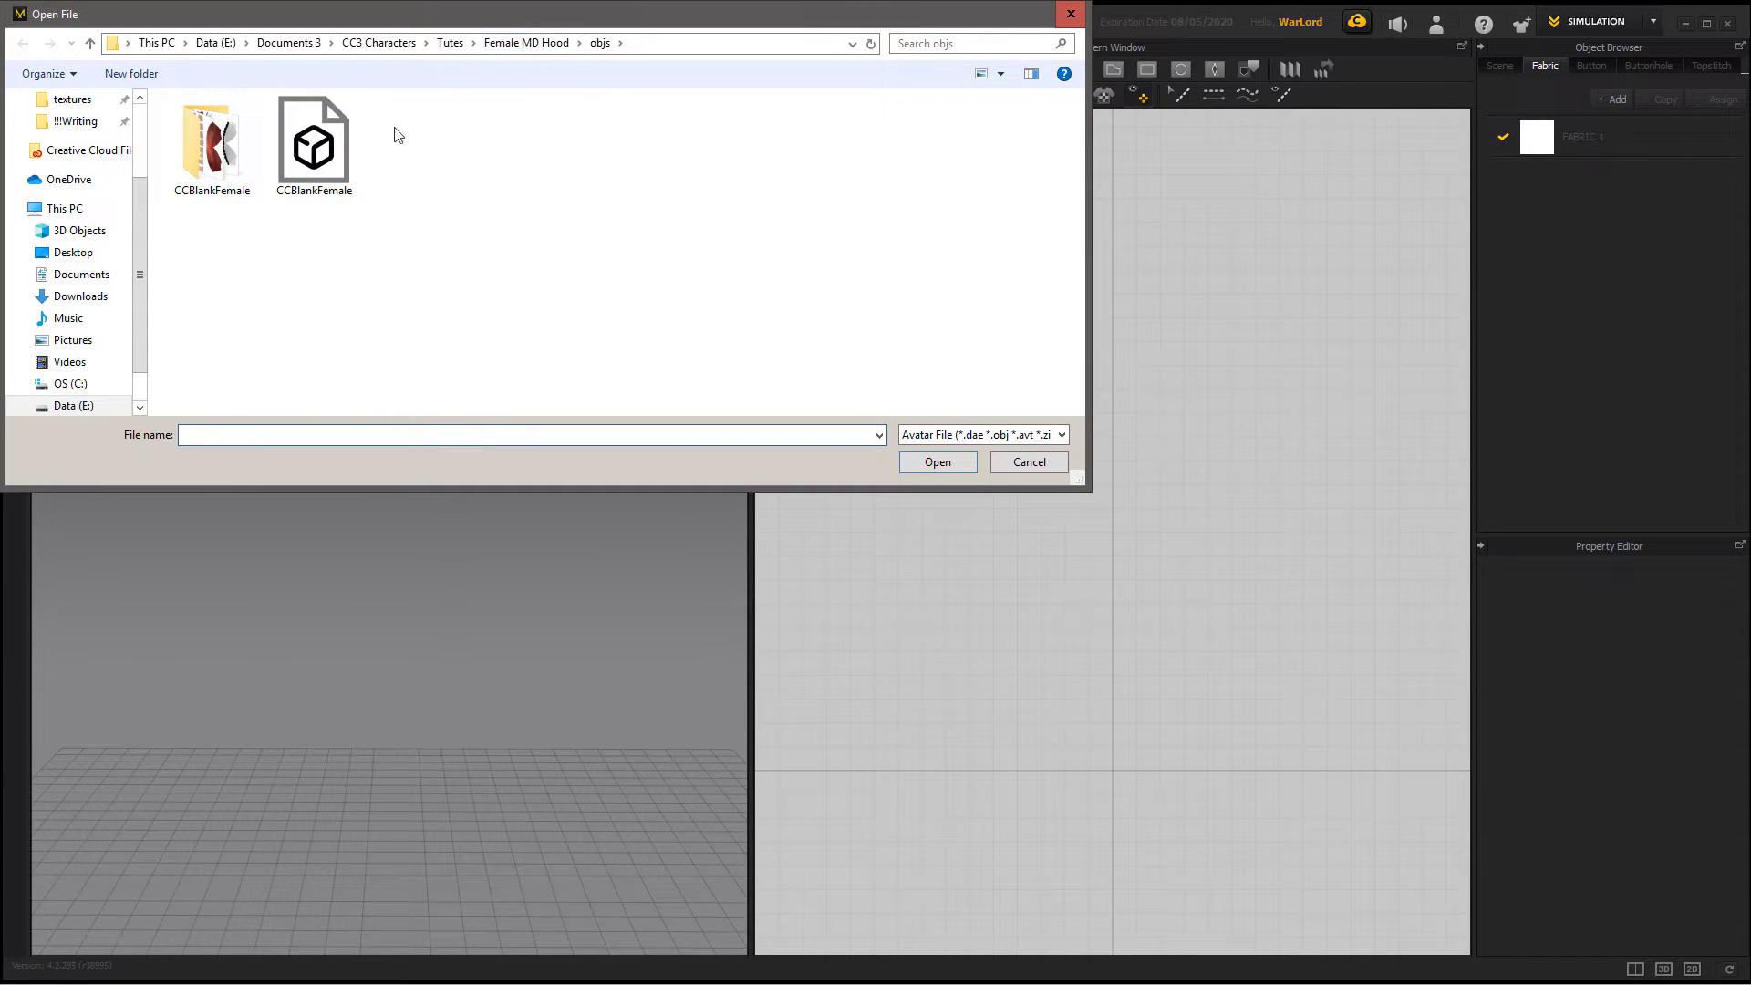
double_click(332, 157)
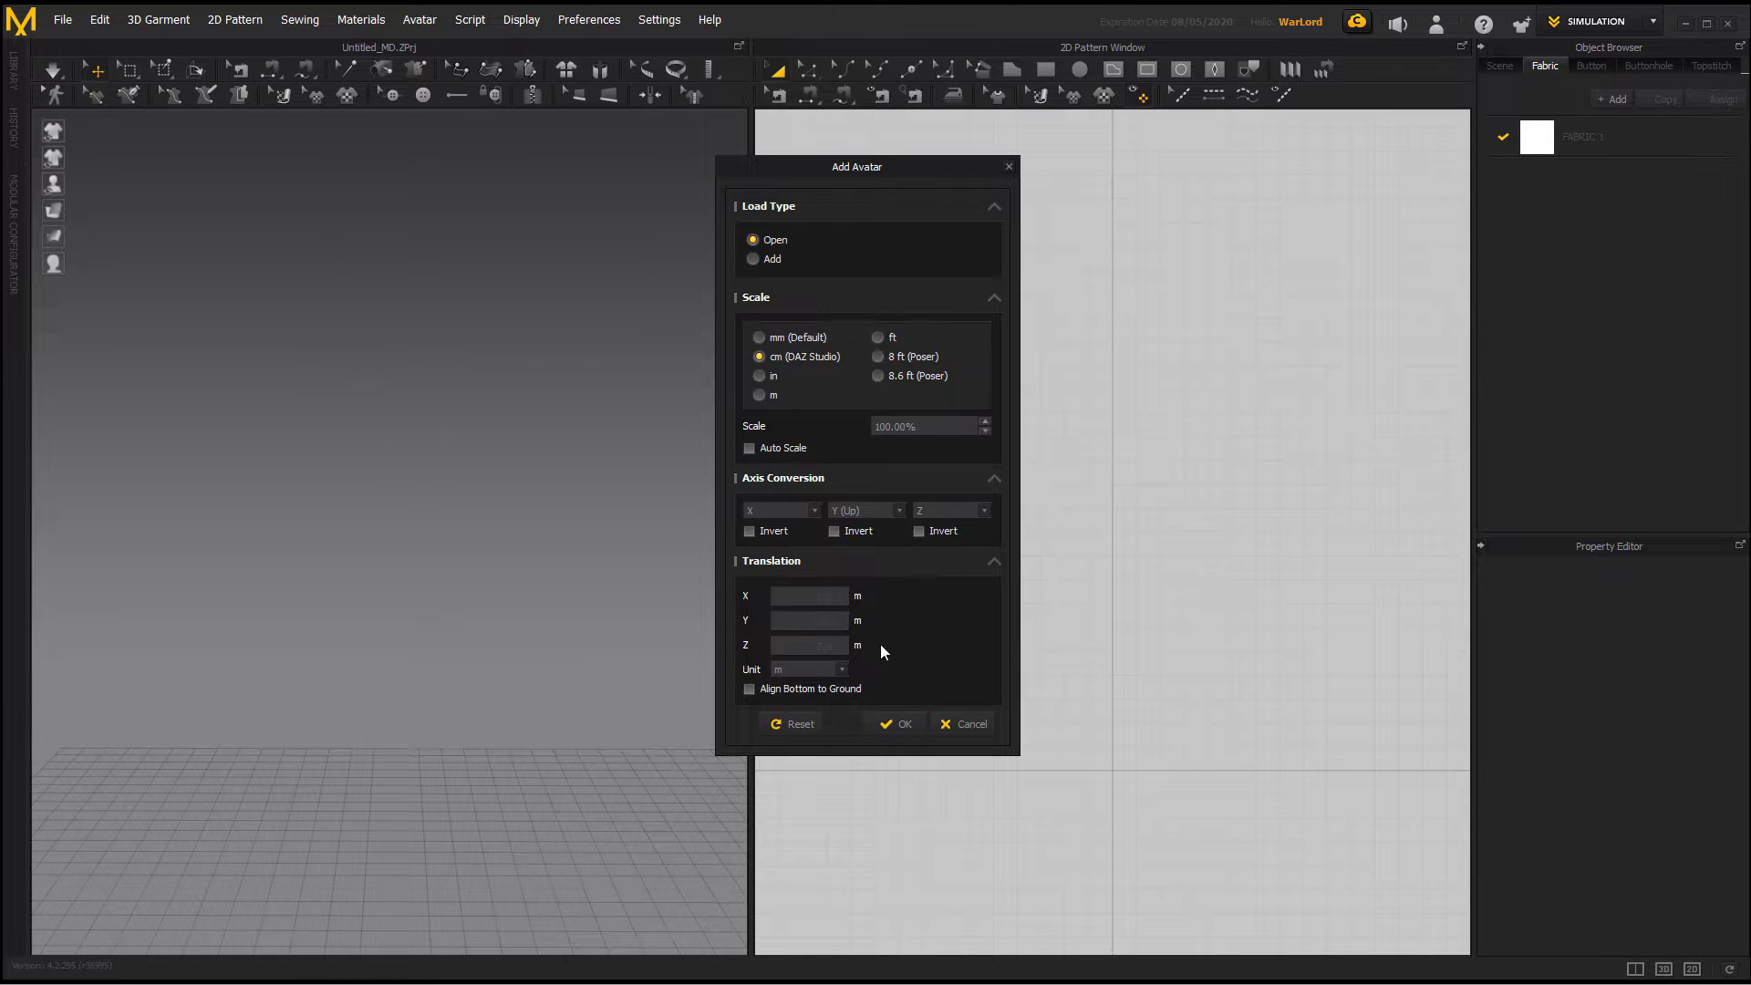
click(905, 724)
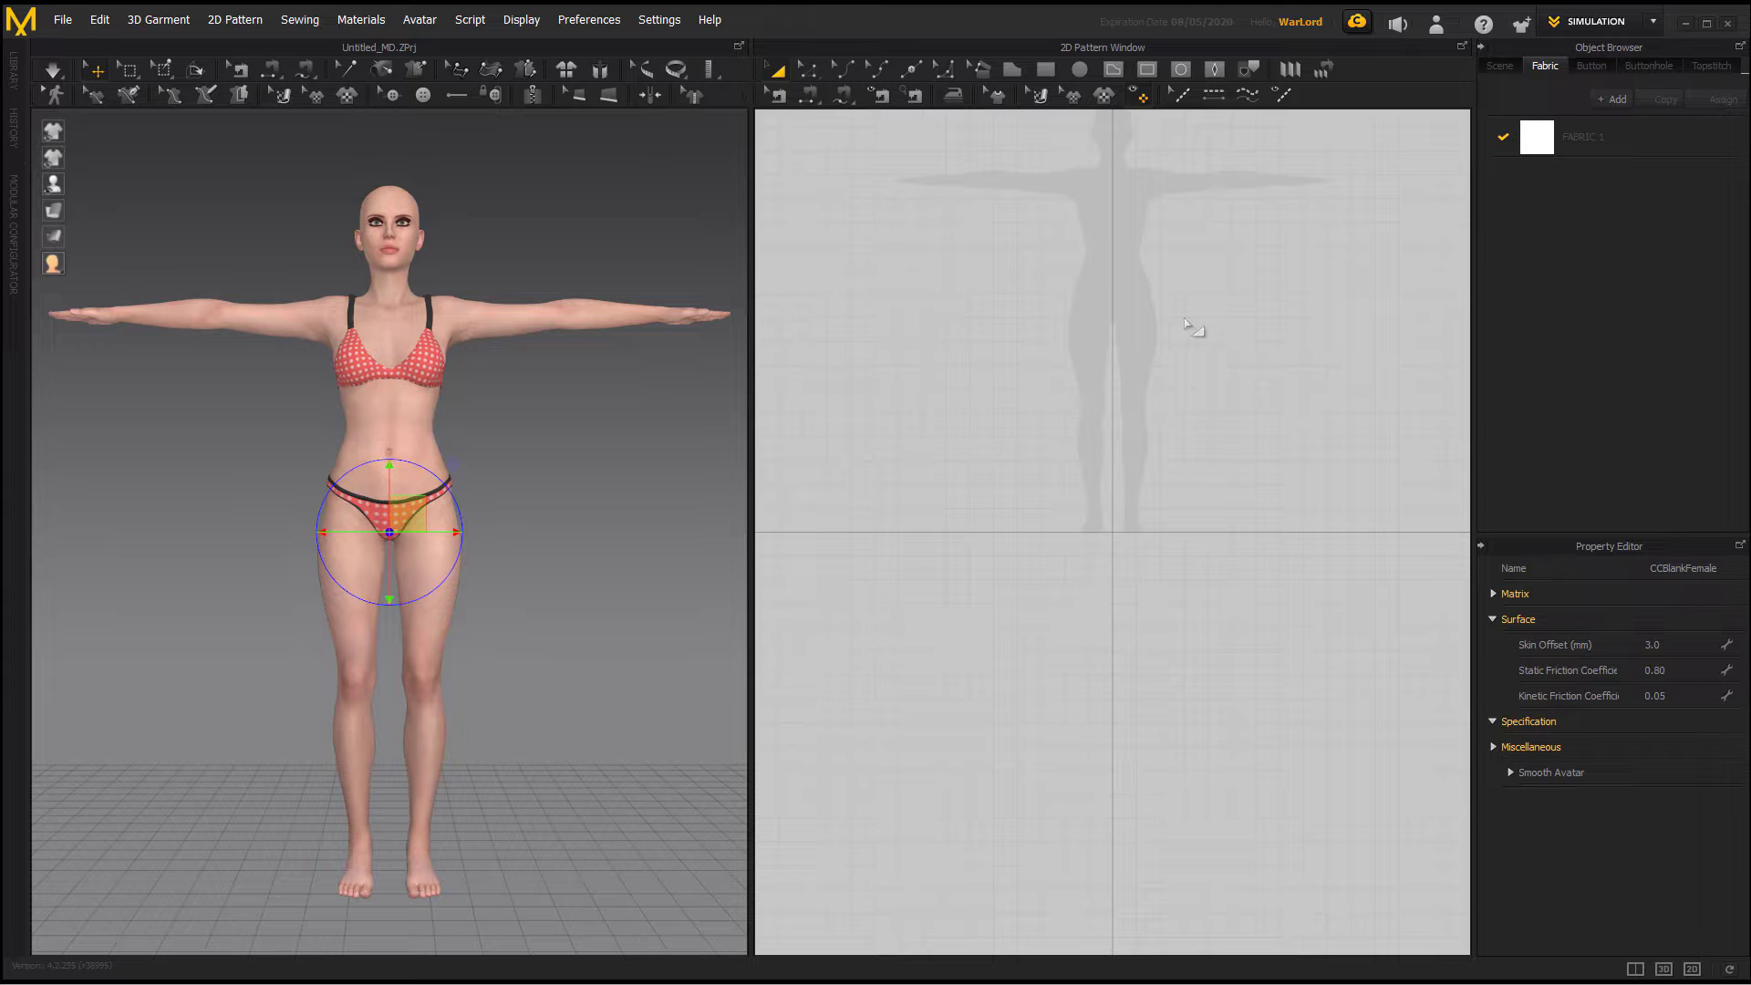
click(1231, 387)
scroll(1244, 456, down, 3)
scroll(1244, 512, up, 5)
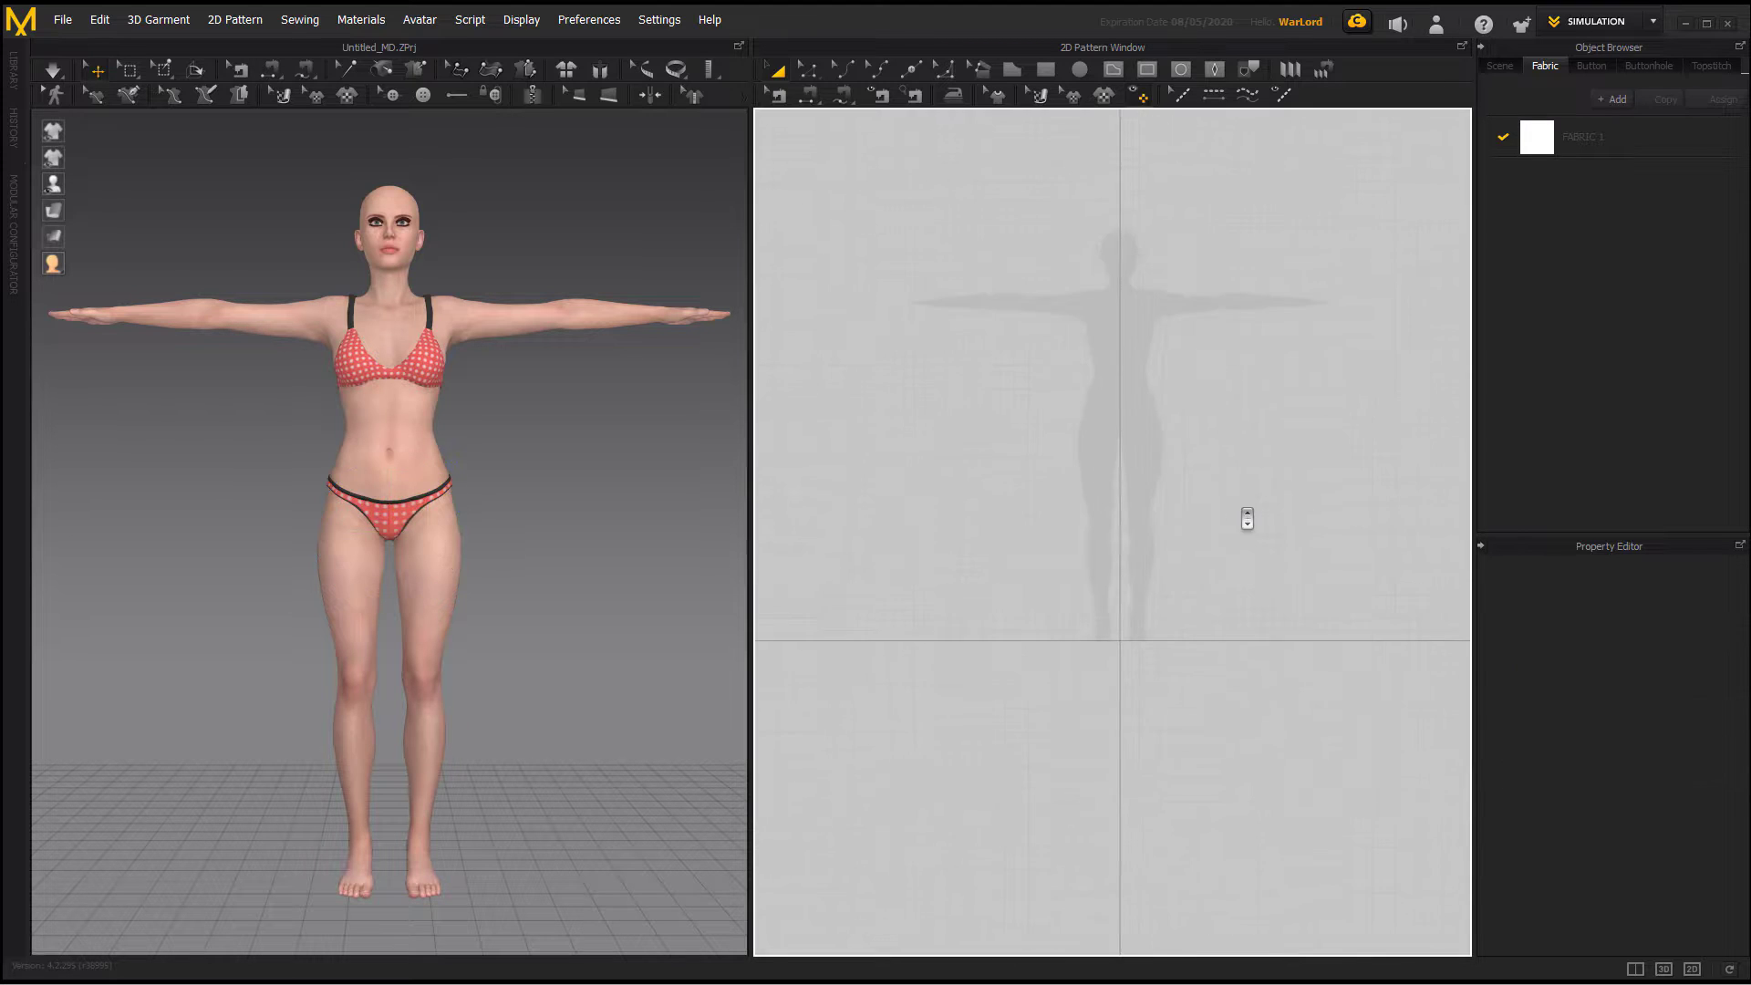
Step: Draw an inverted triangle pattern piece with the Polygon tool (H)
scroll(1082, 182, up, 3)
key(h)
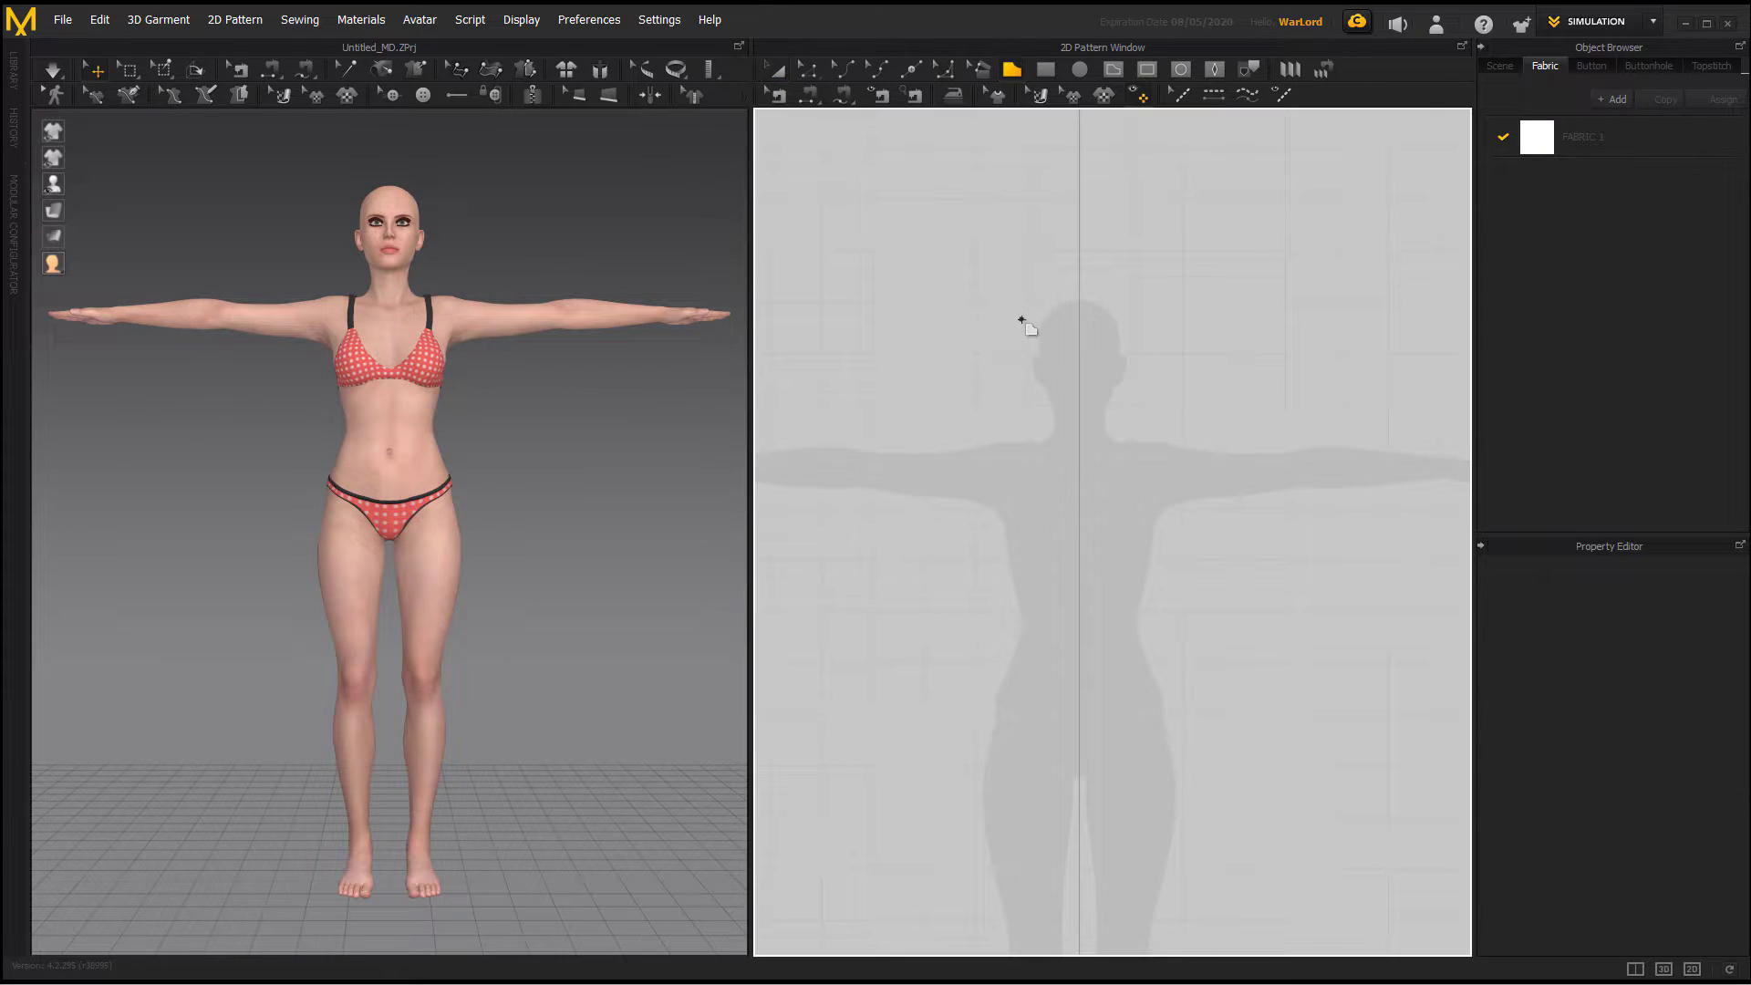
click(1014, 311)
click(789, 311)
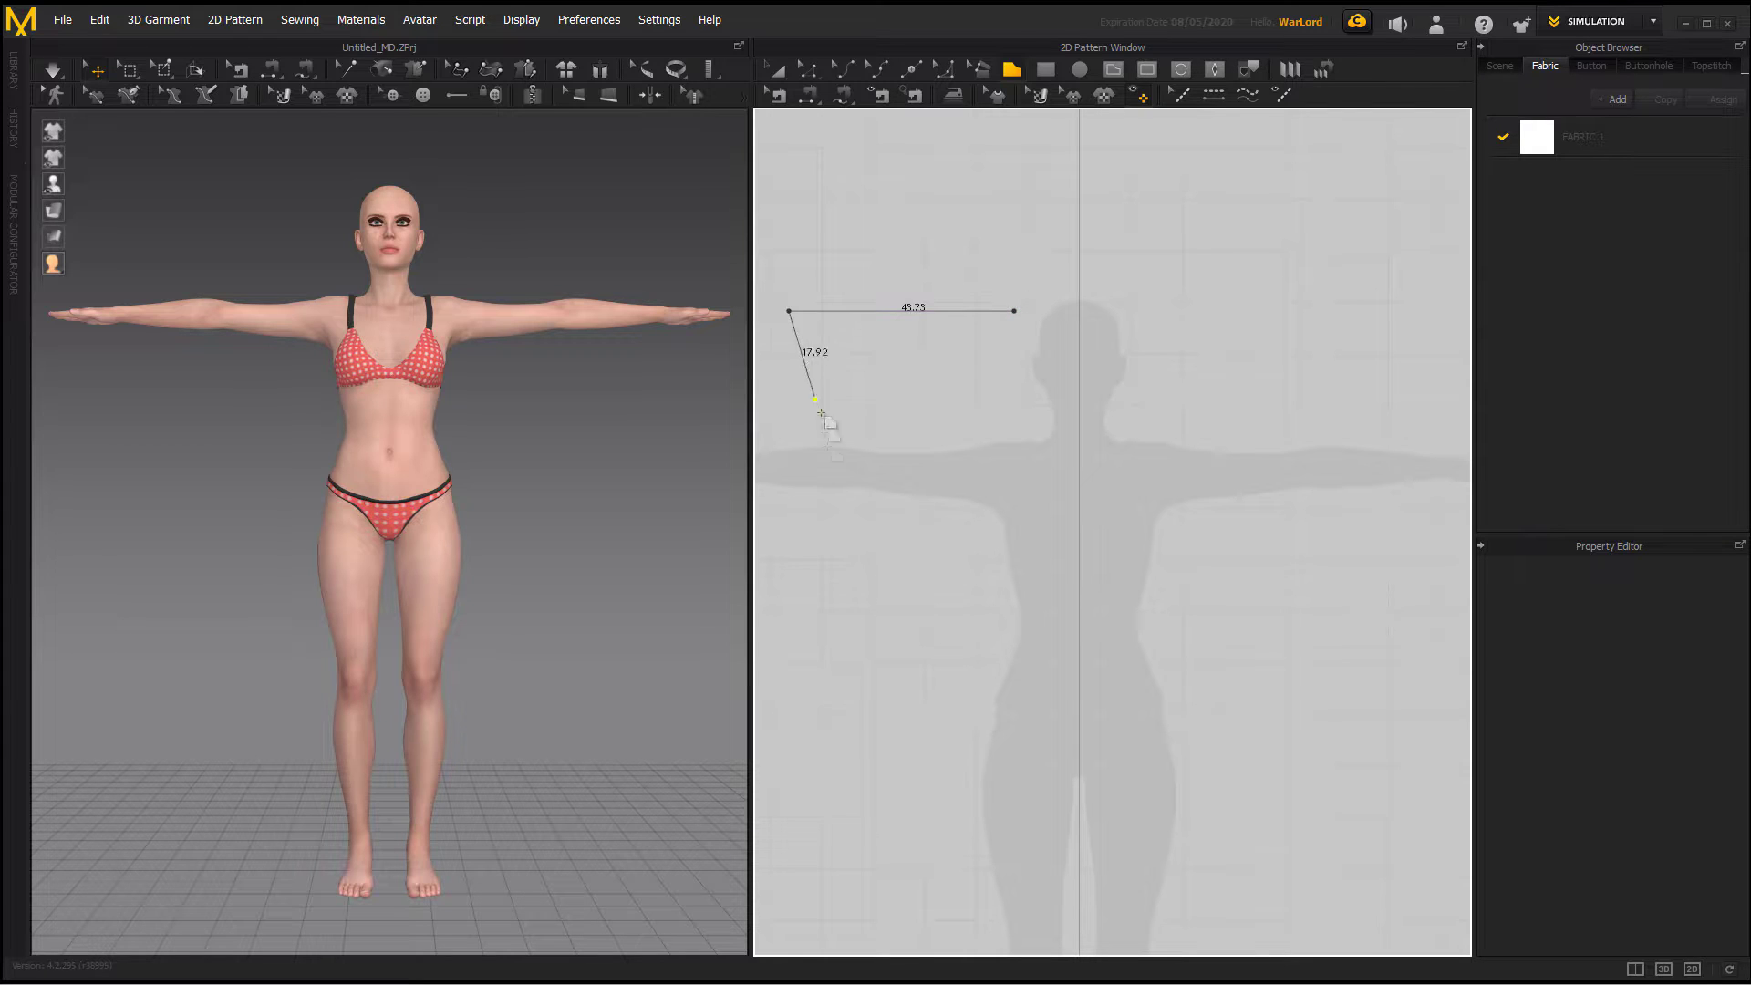
click(901, 570)
click(922, 539)
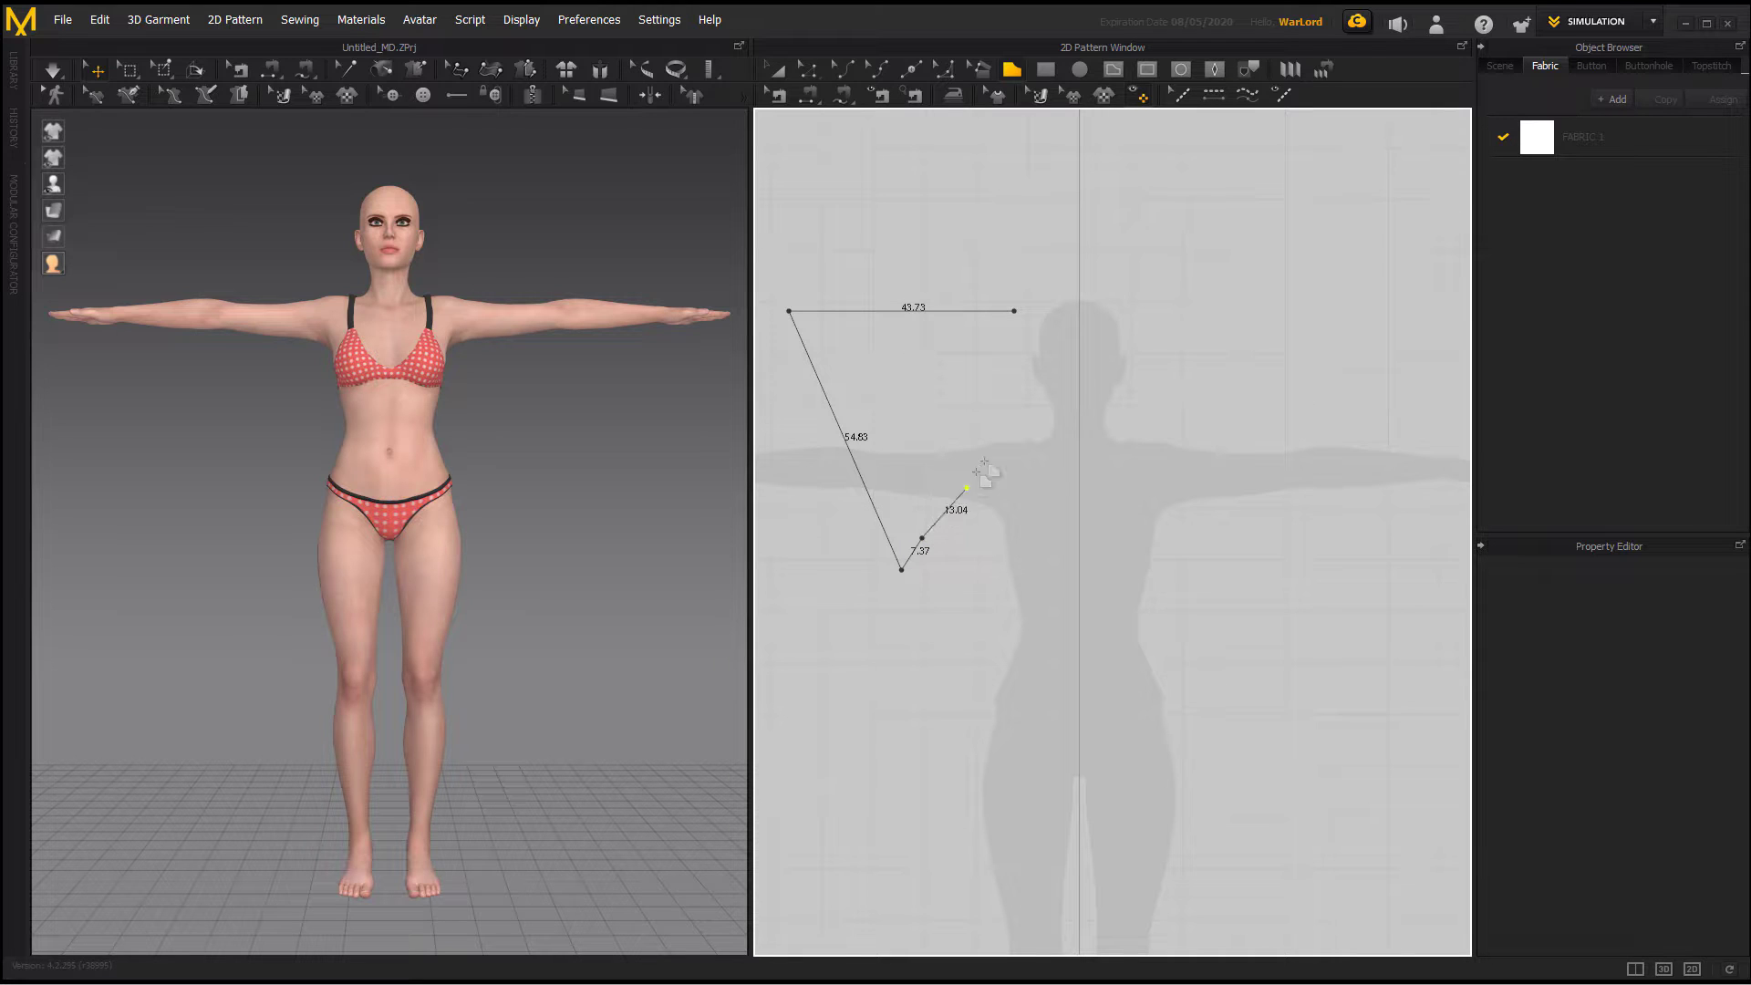
click(1015, 312)
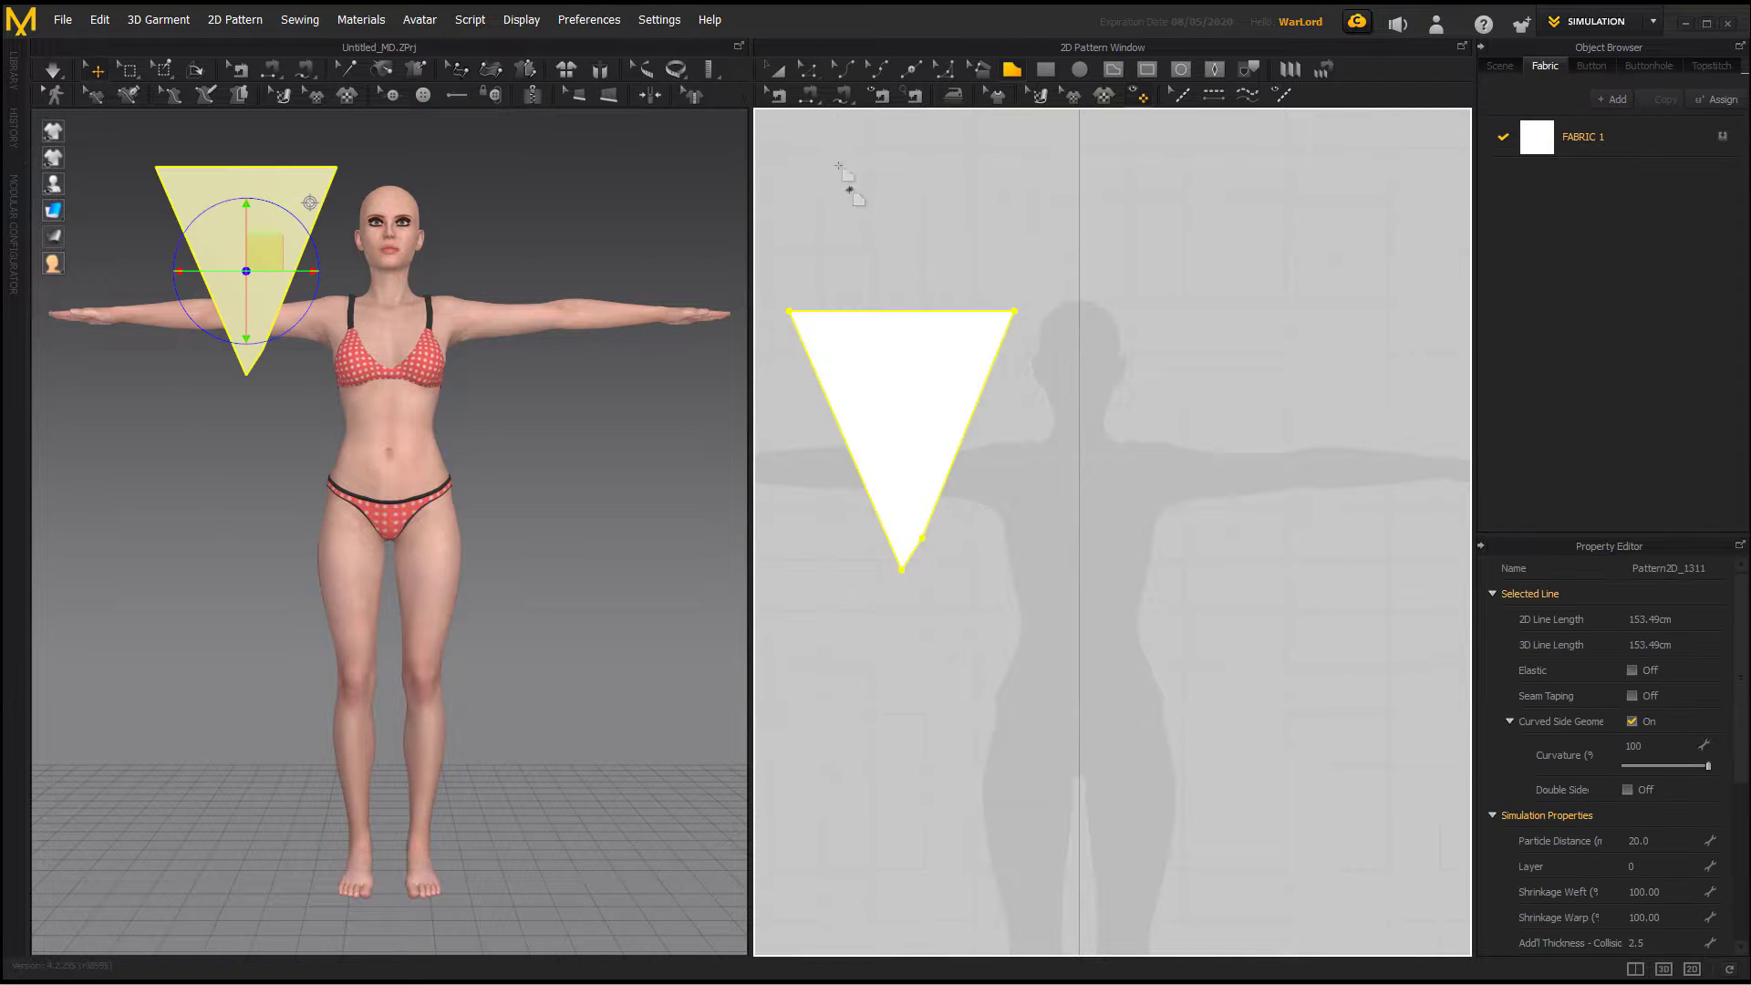
Step: Drag the triangle's top-right vertex right to widen it, using Edit Pattern
click(809, 73)
click(1055, 344)
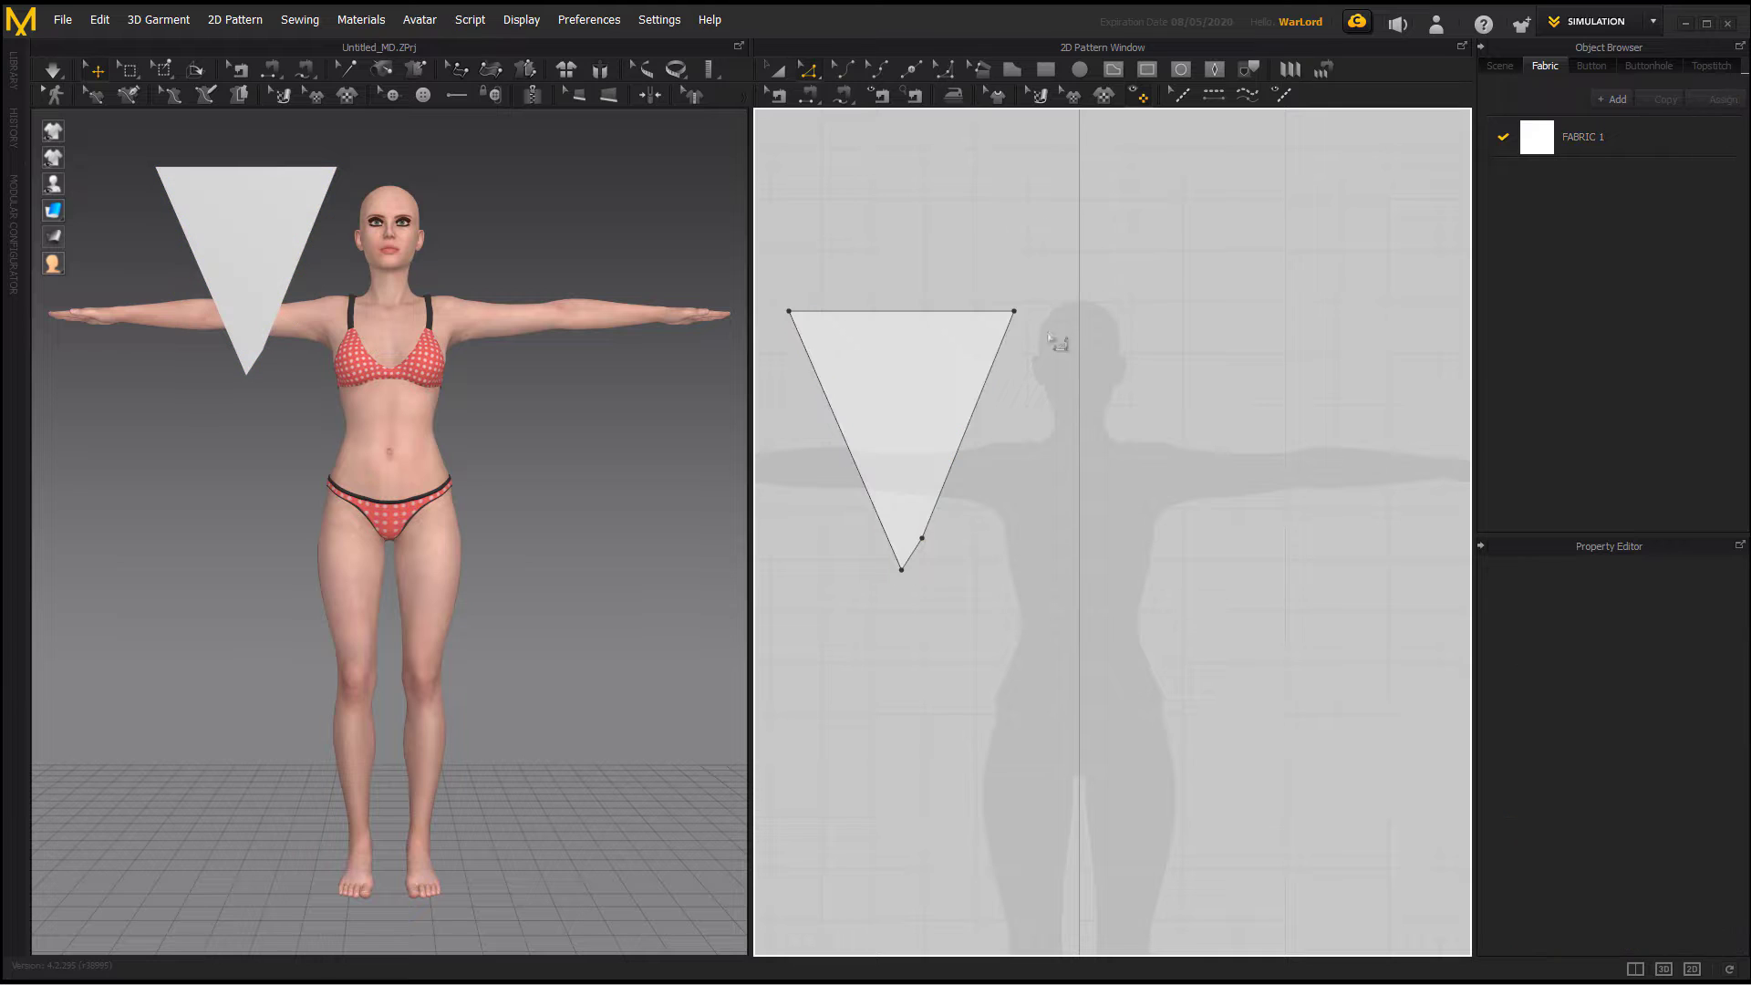
drag(1015, 312, 1043, 311)
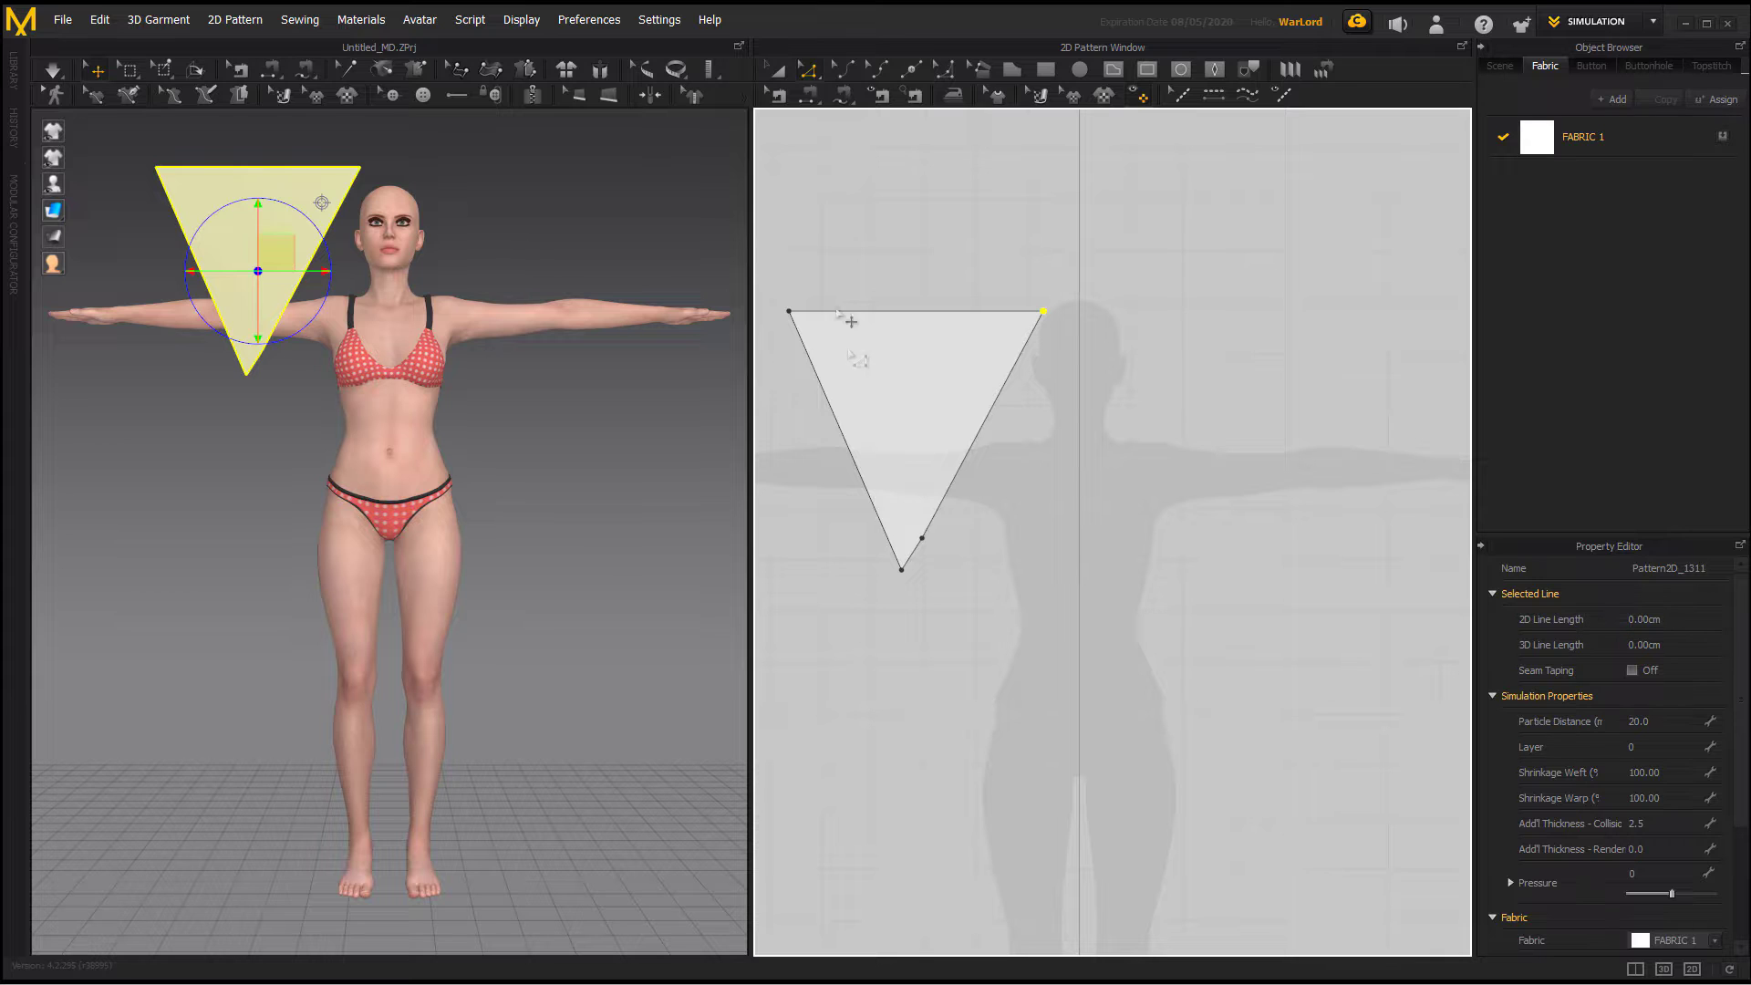
Step: Create a mirrored copy sewn to the triangle and place it beside the original
key(a)
right_click(878, 387)
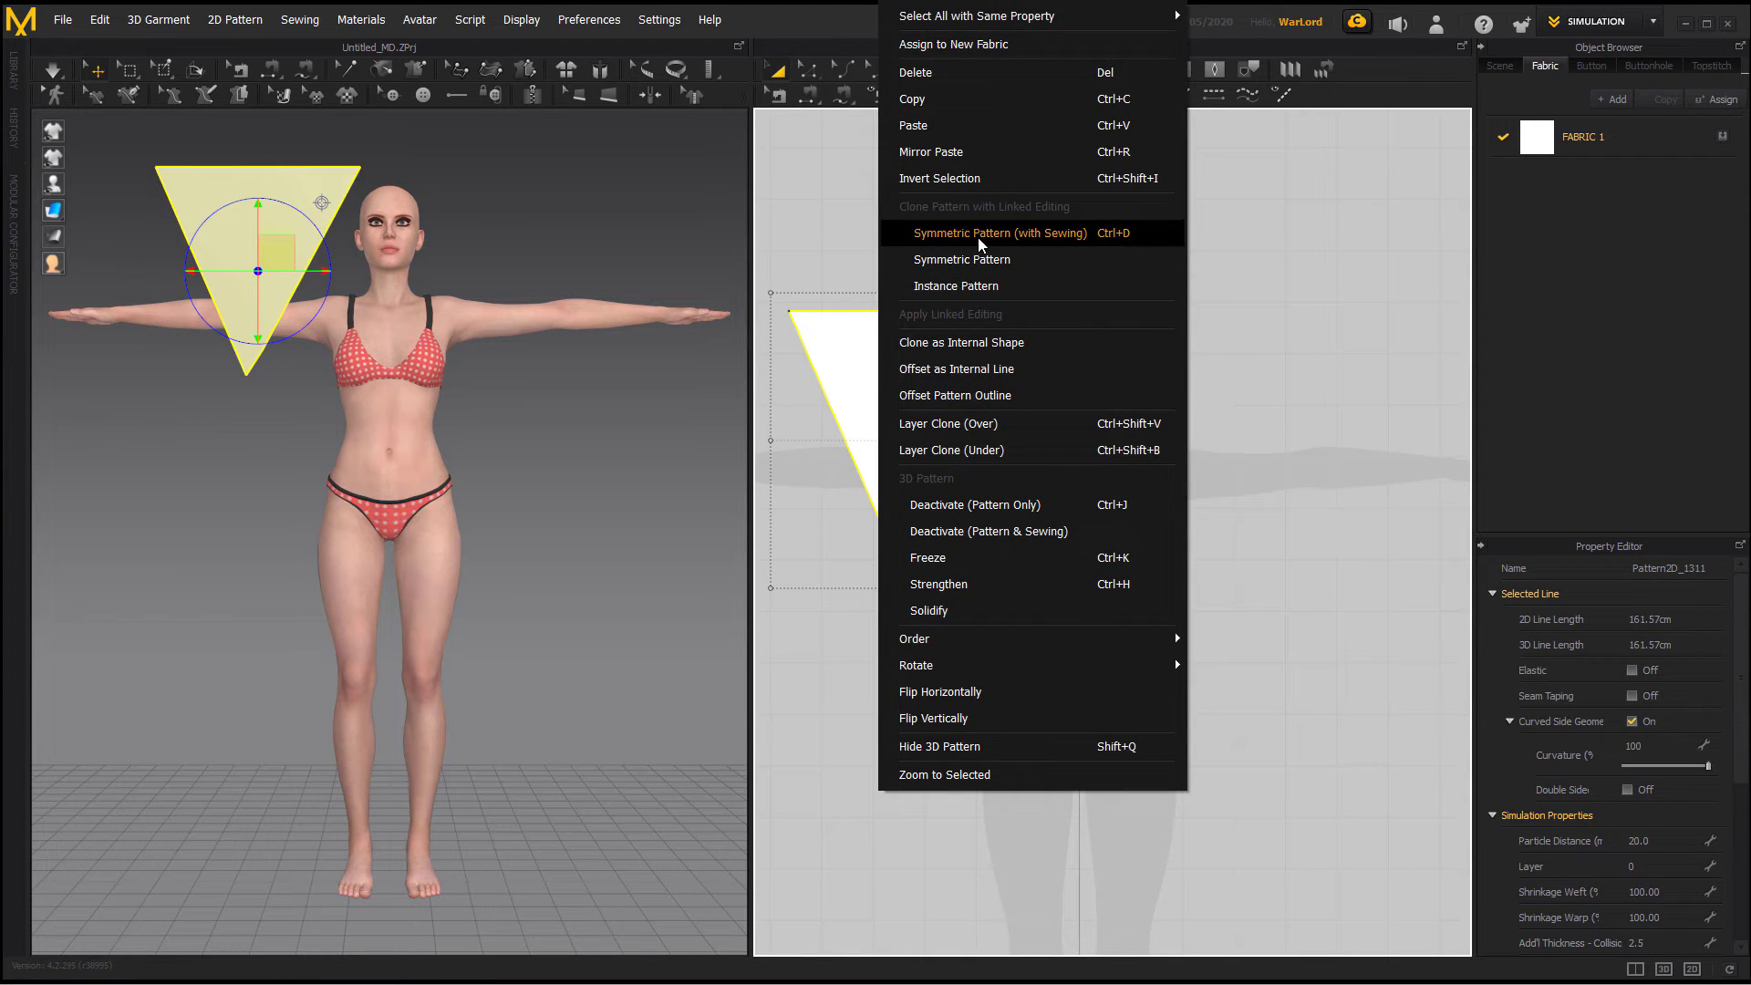
click(977, 237)
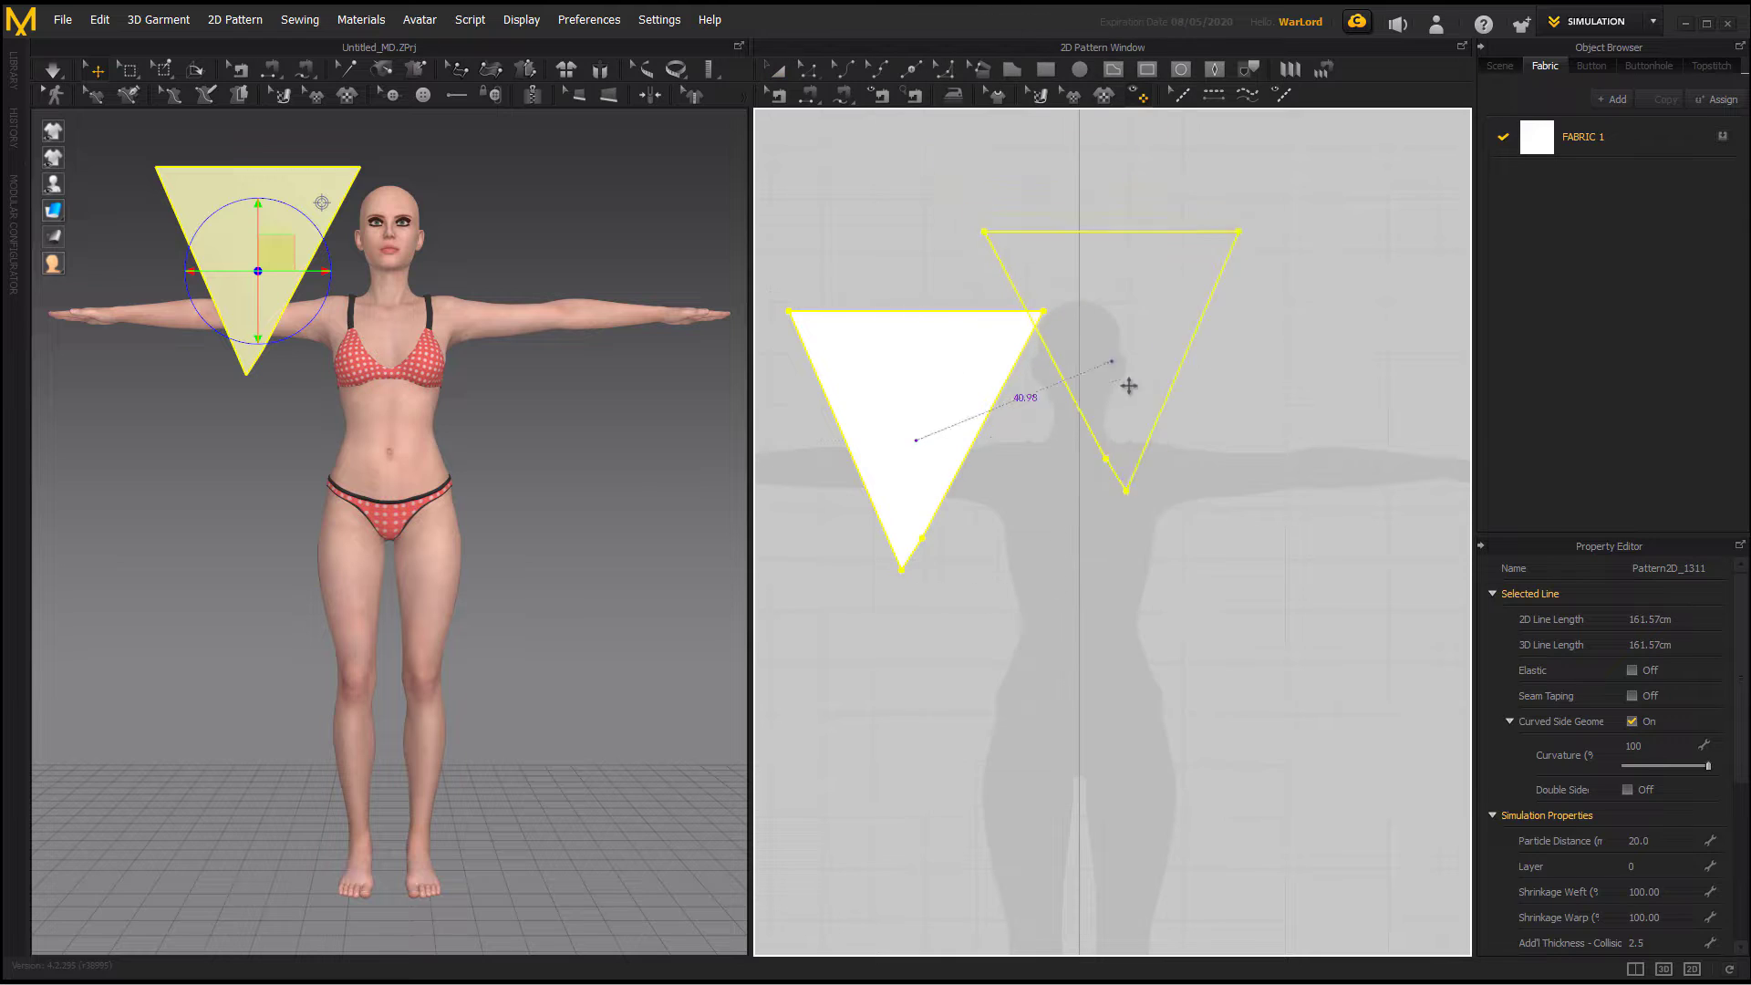
click(1245, 444)
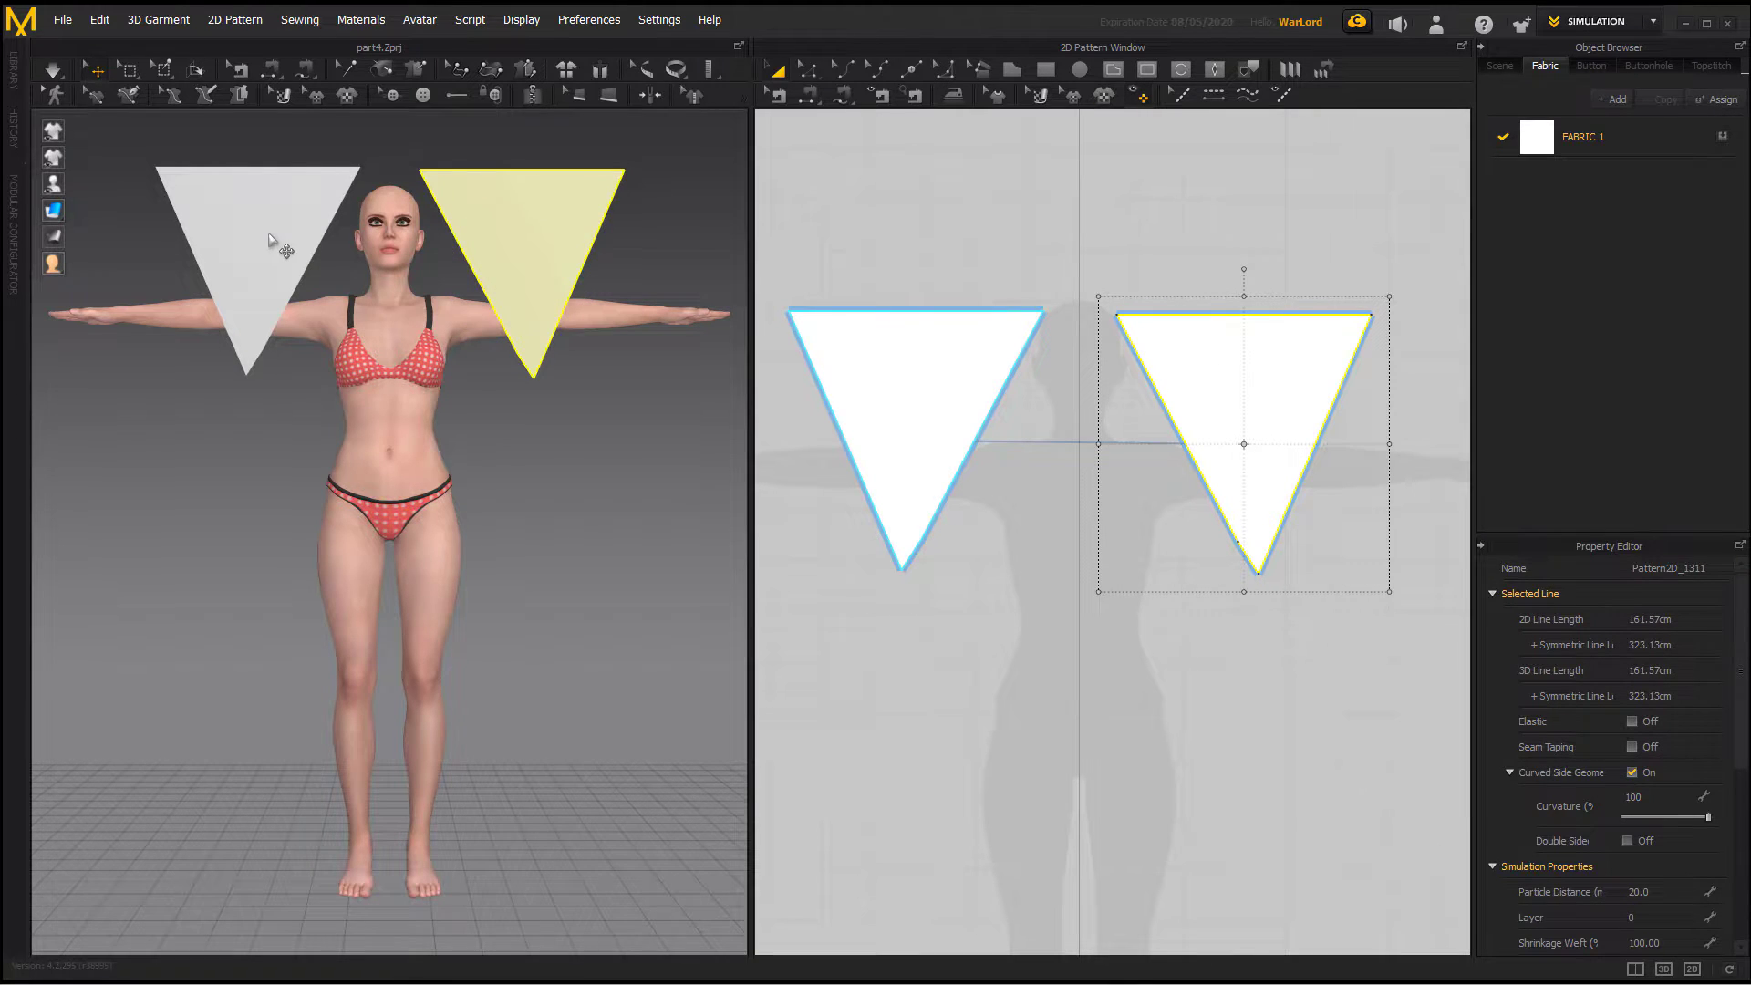
Step: Turn the left and right triangles nearly edge-on in the 3D view
click(269, 239)
right_drag(629, 183, 188, 269)
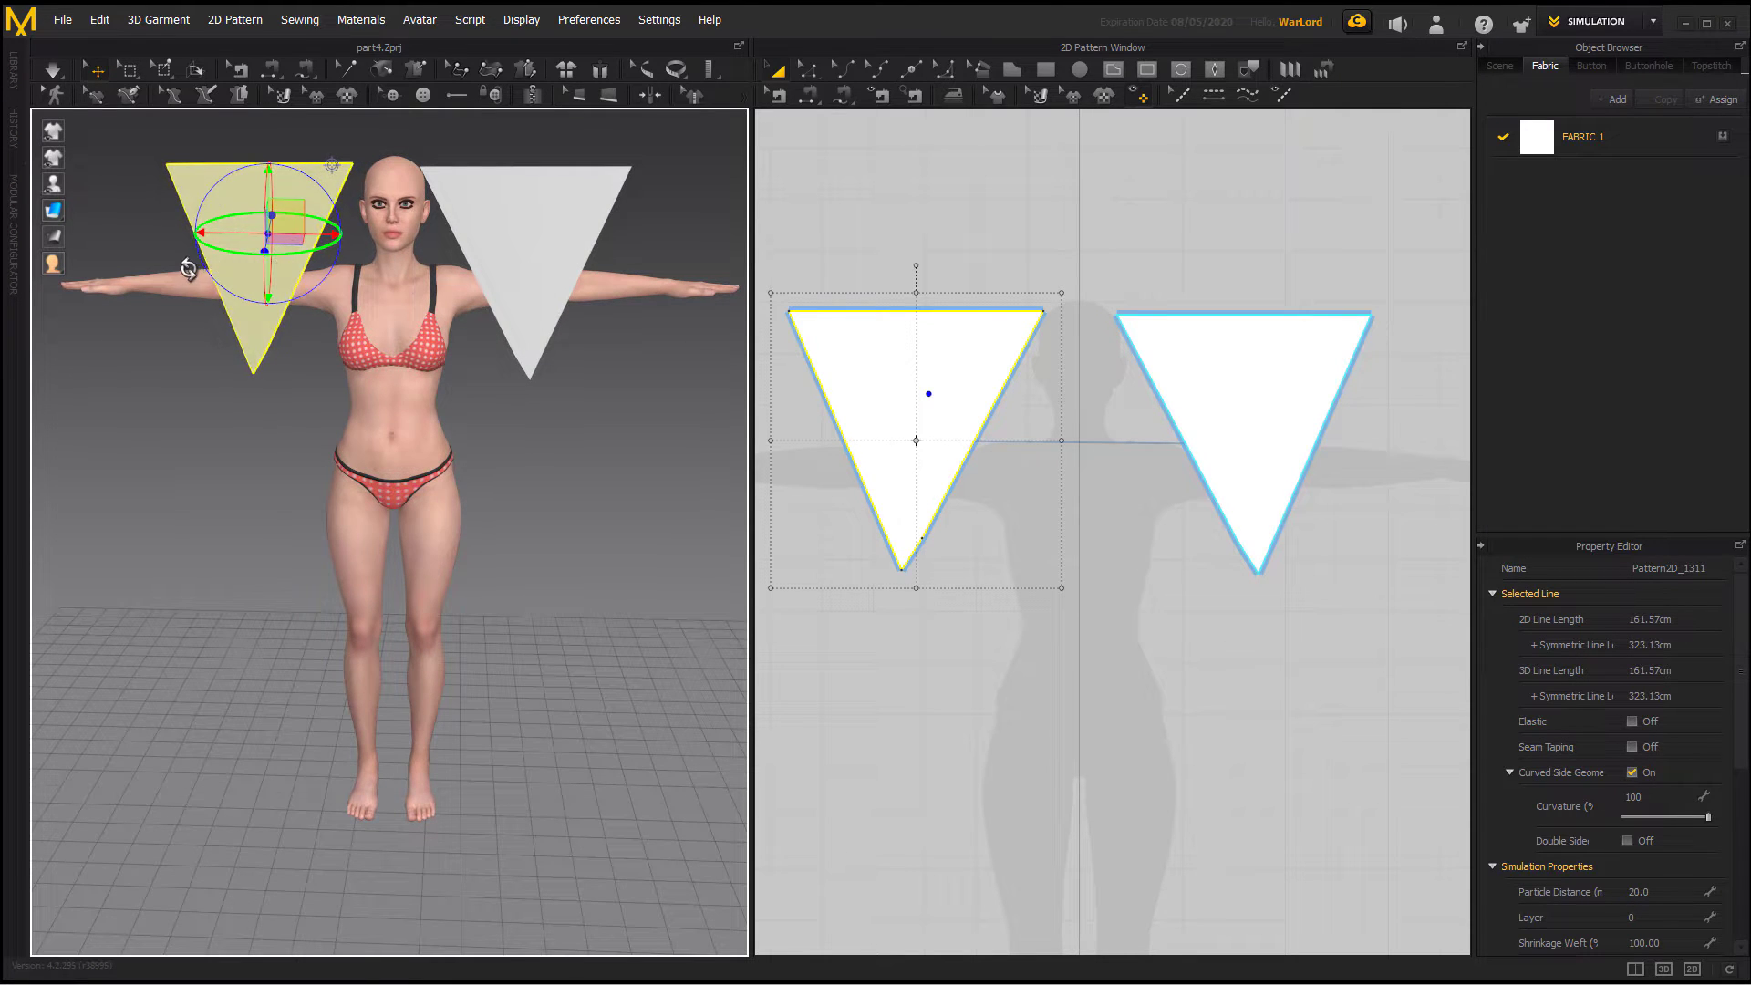
drag(292, 250, 106, 239)
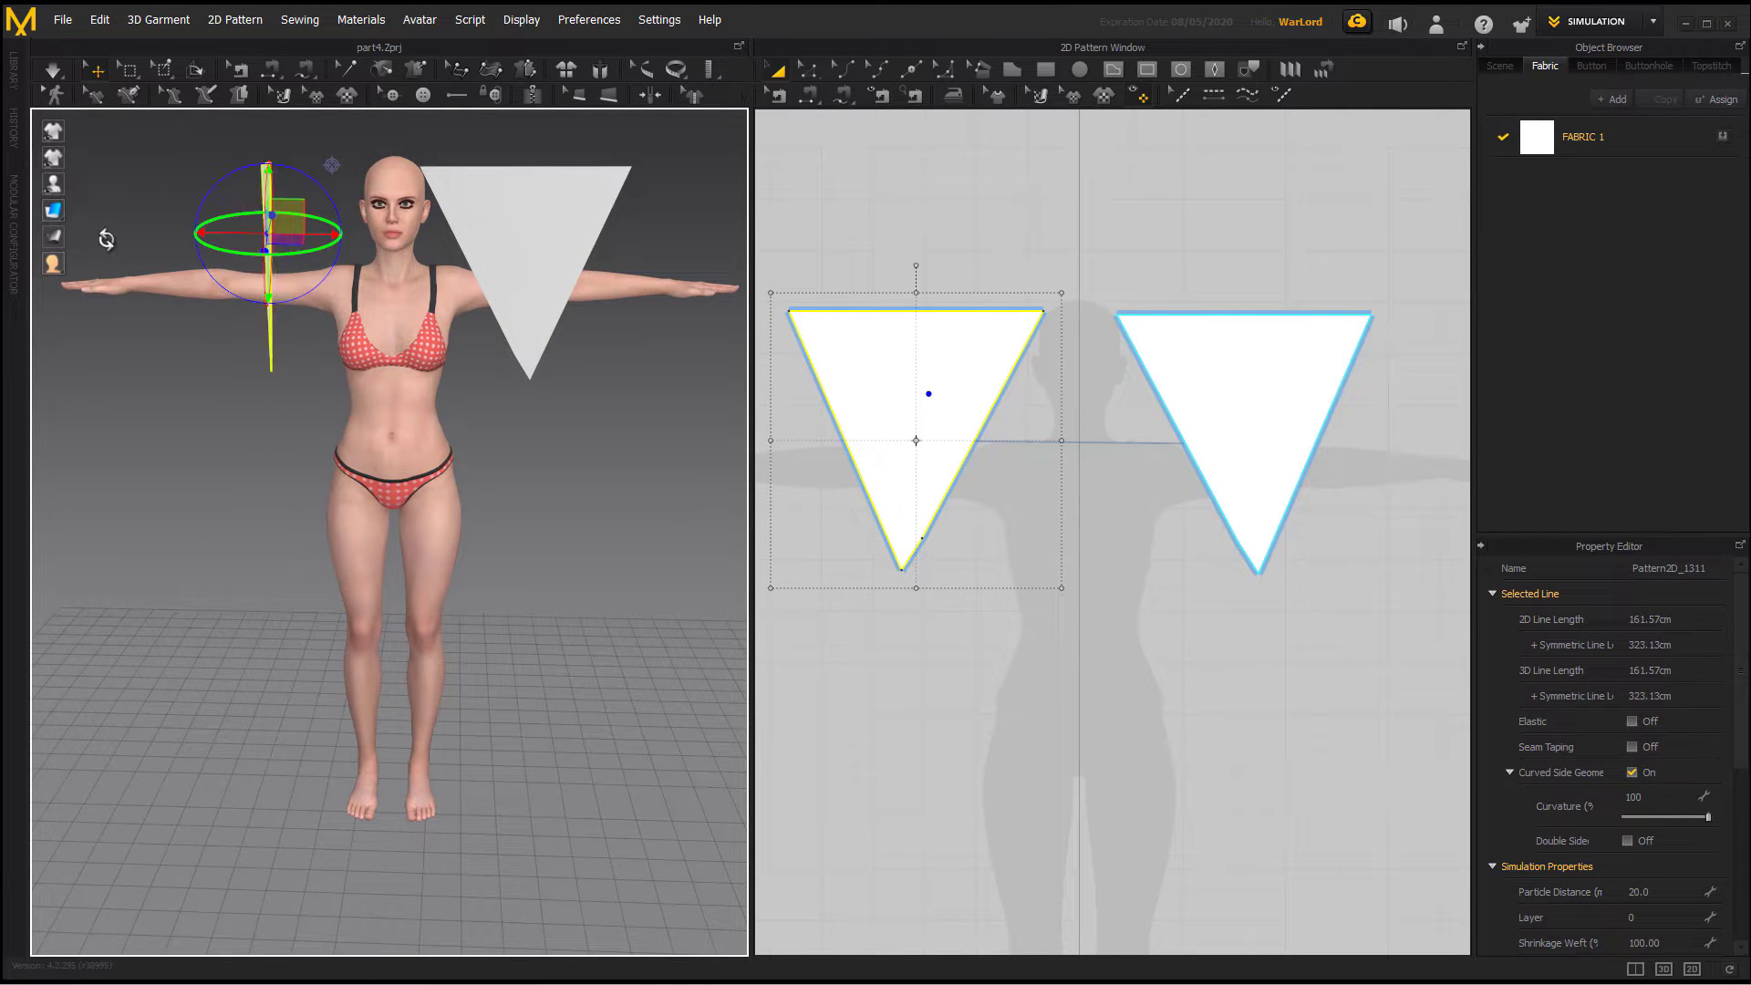
click(547, 235)
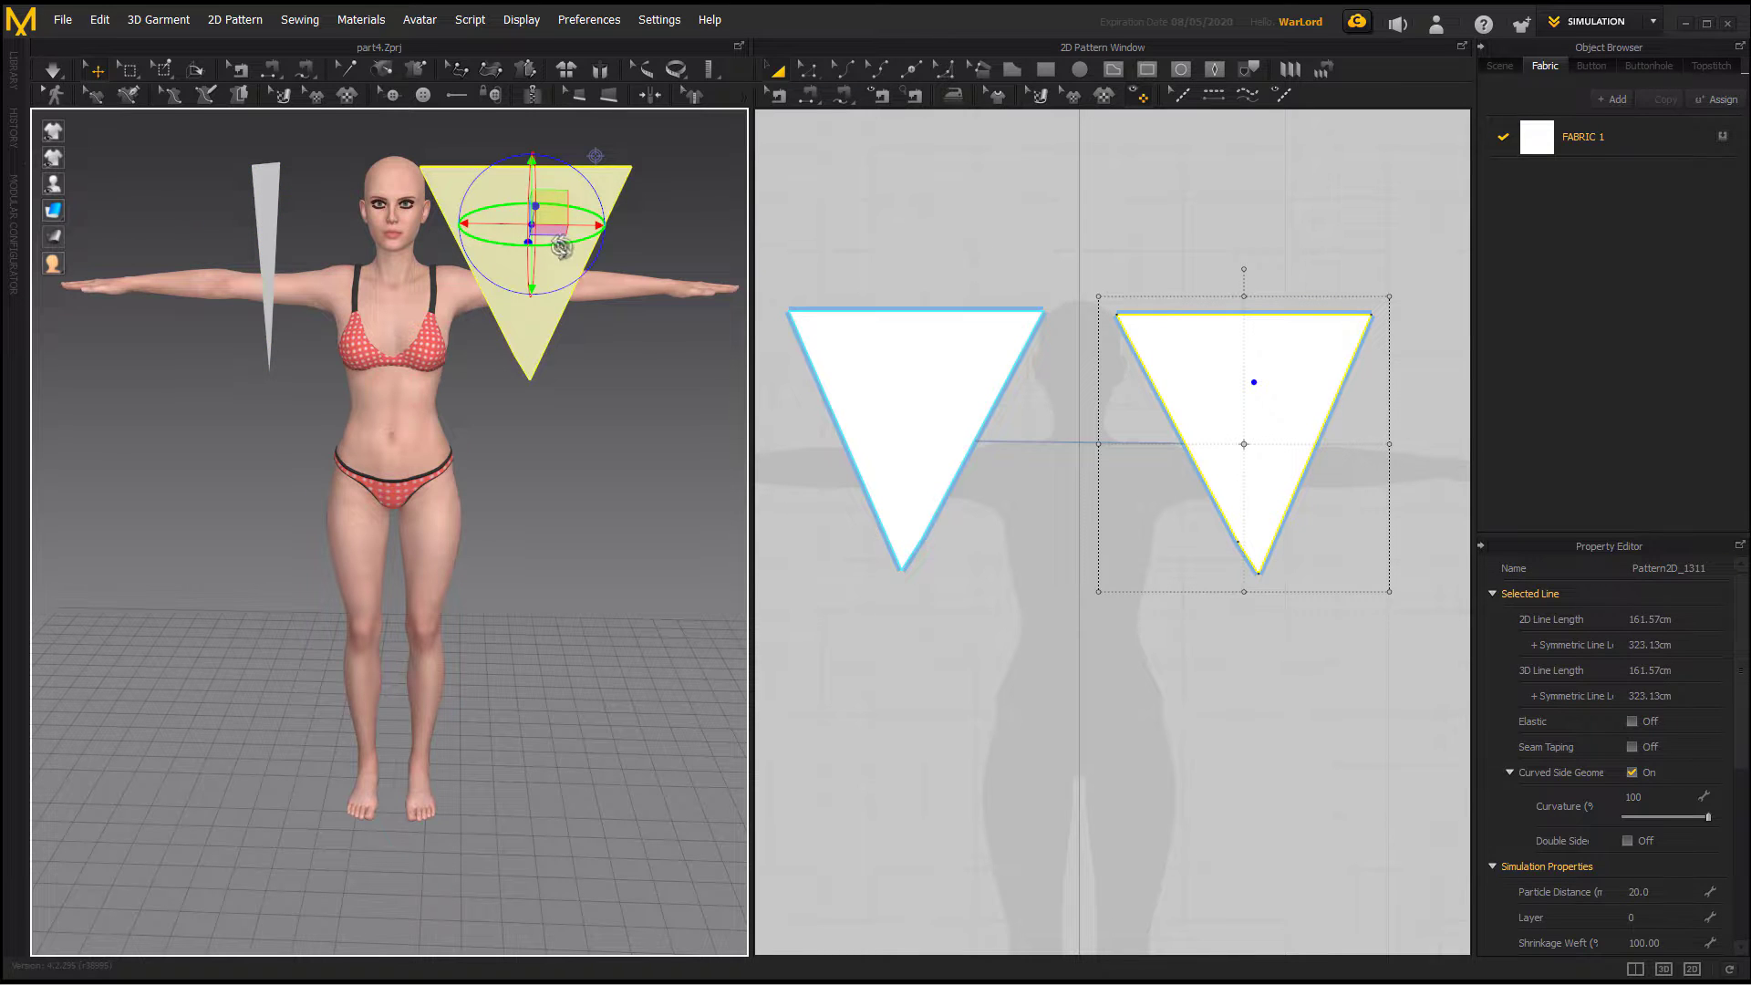
drag(562, 246, 712, 229)
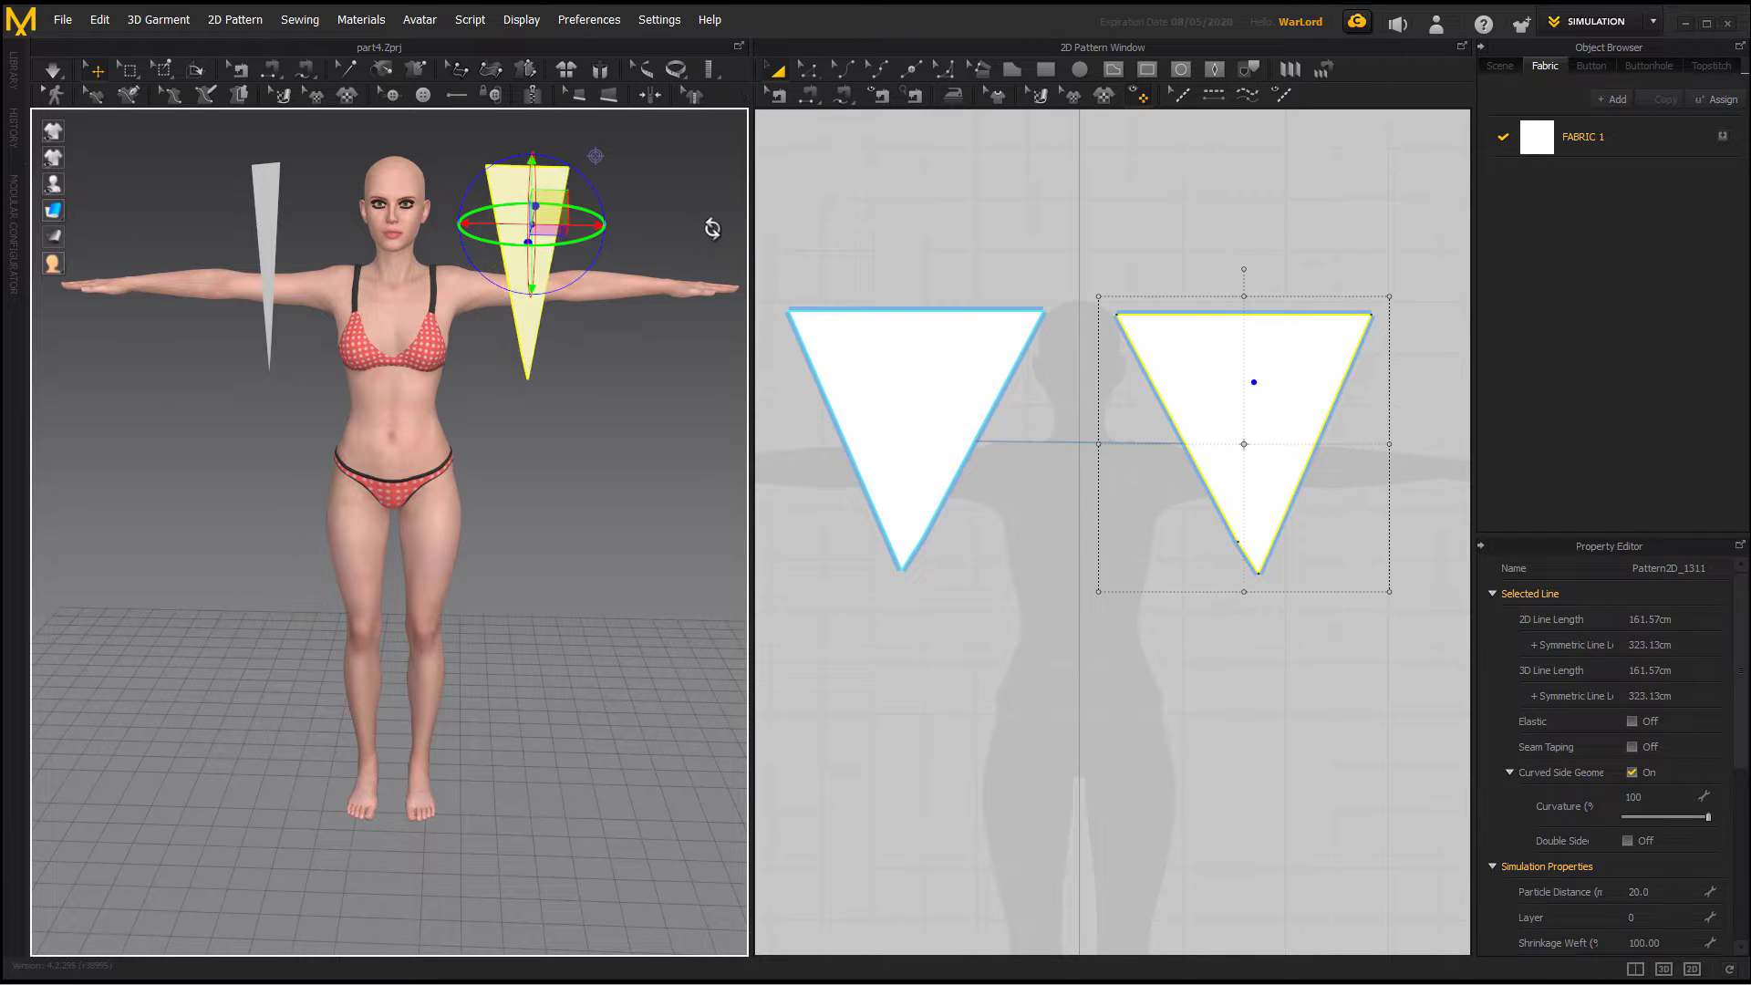
right_drag(679, 208, 580, 201)
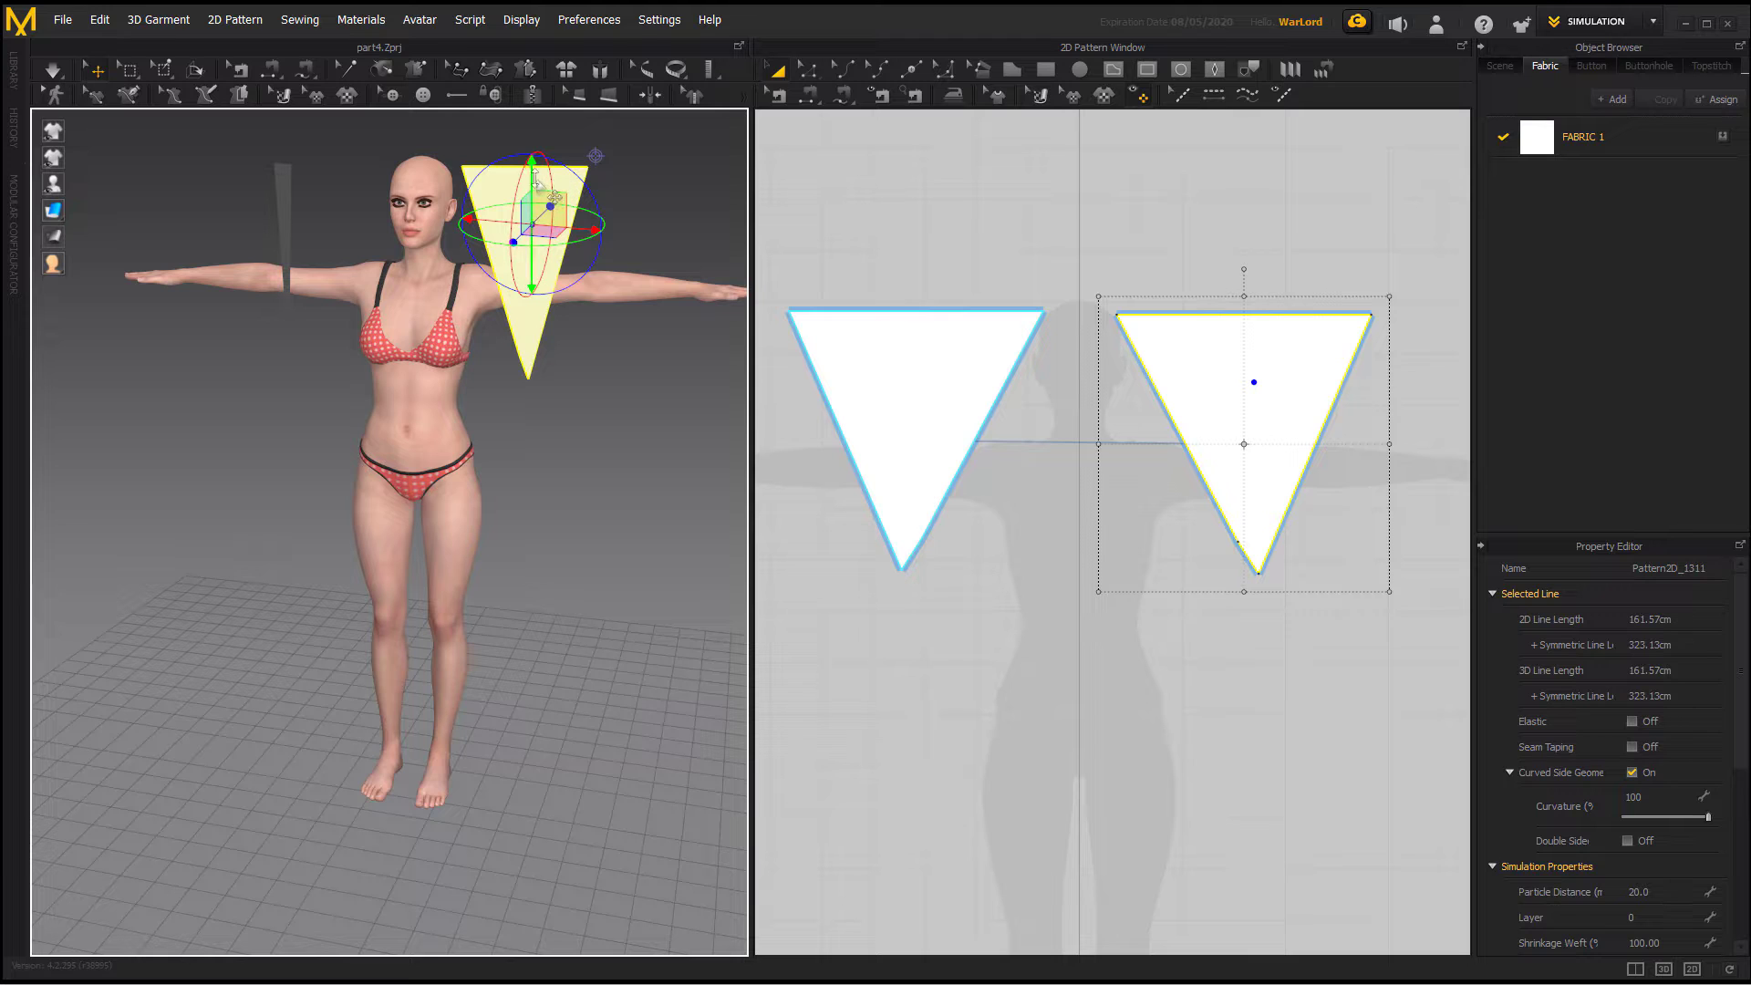
Step: Lift both triangles over the avatar's head, tilting and rotating them around it
shift+click(909, 355)
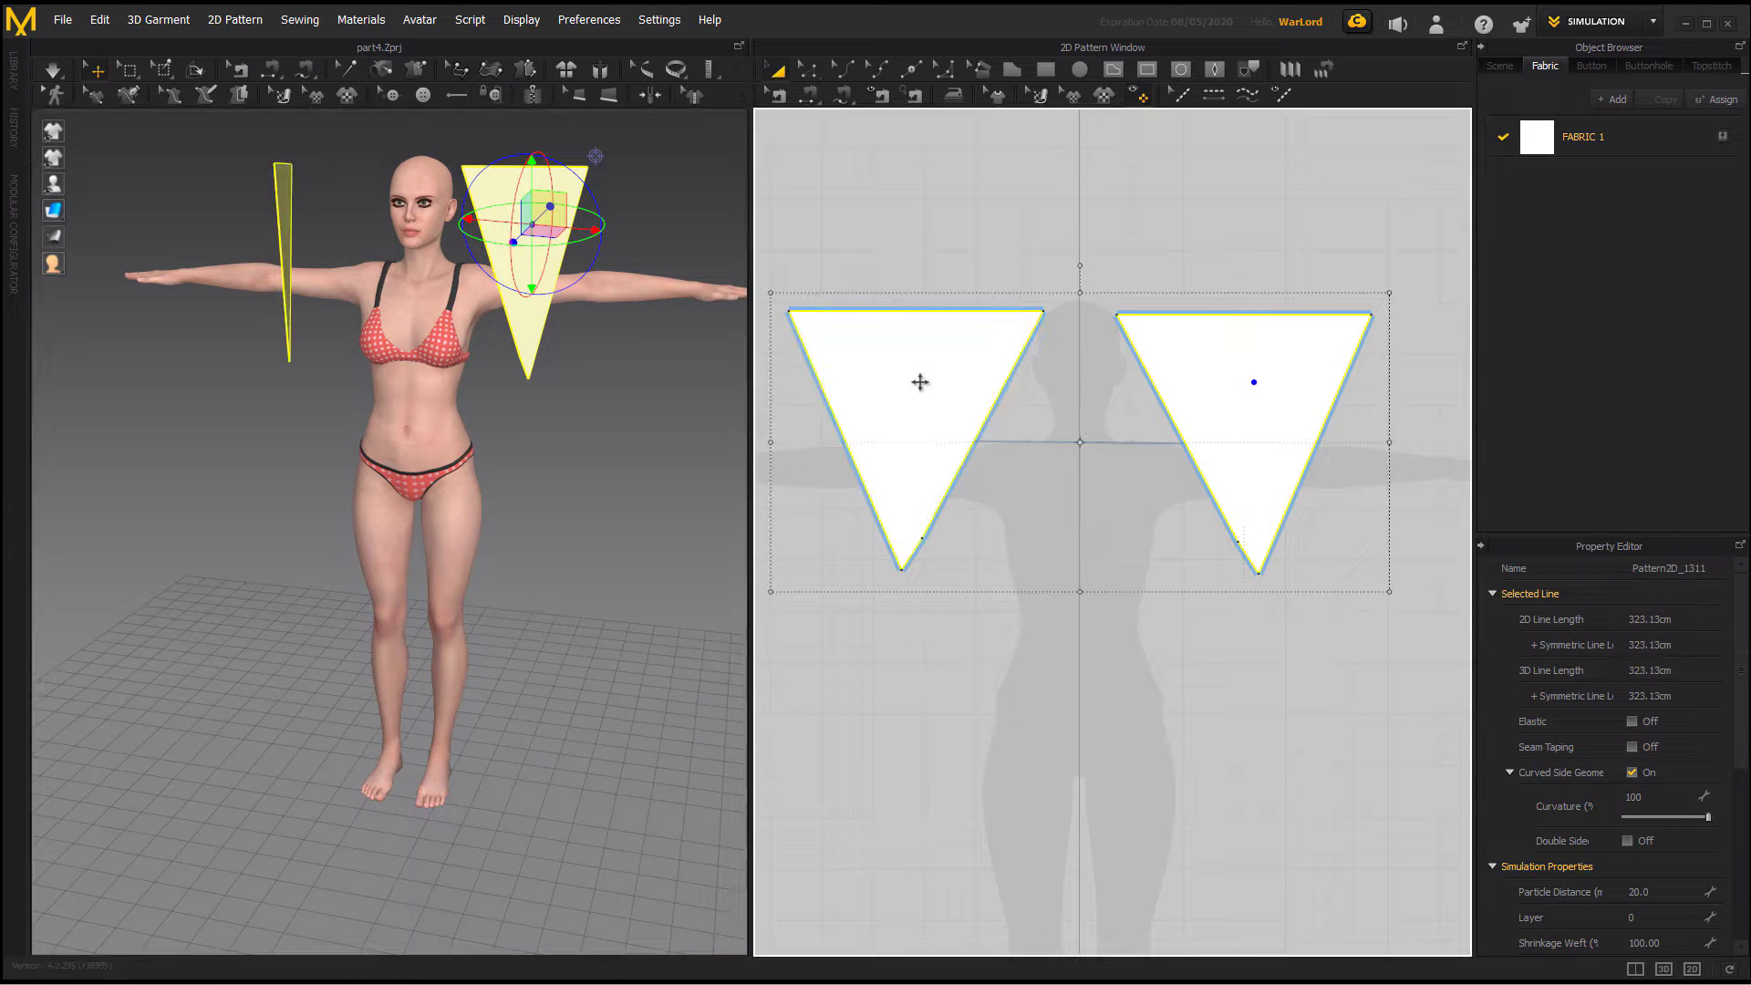
drag(533, 167, 534, 127)
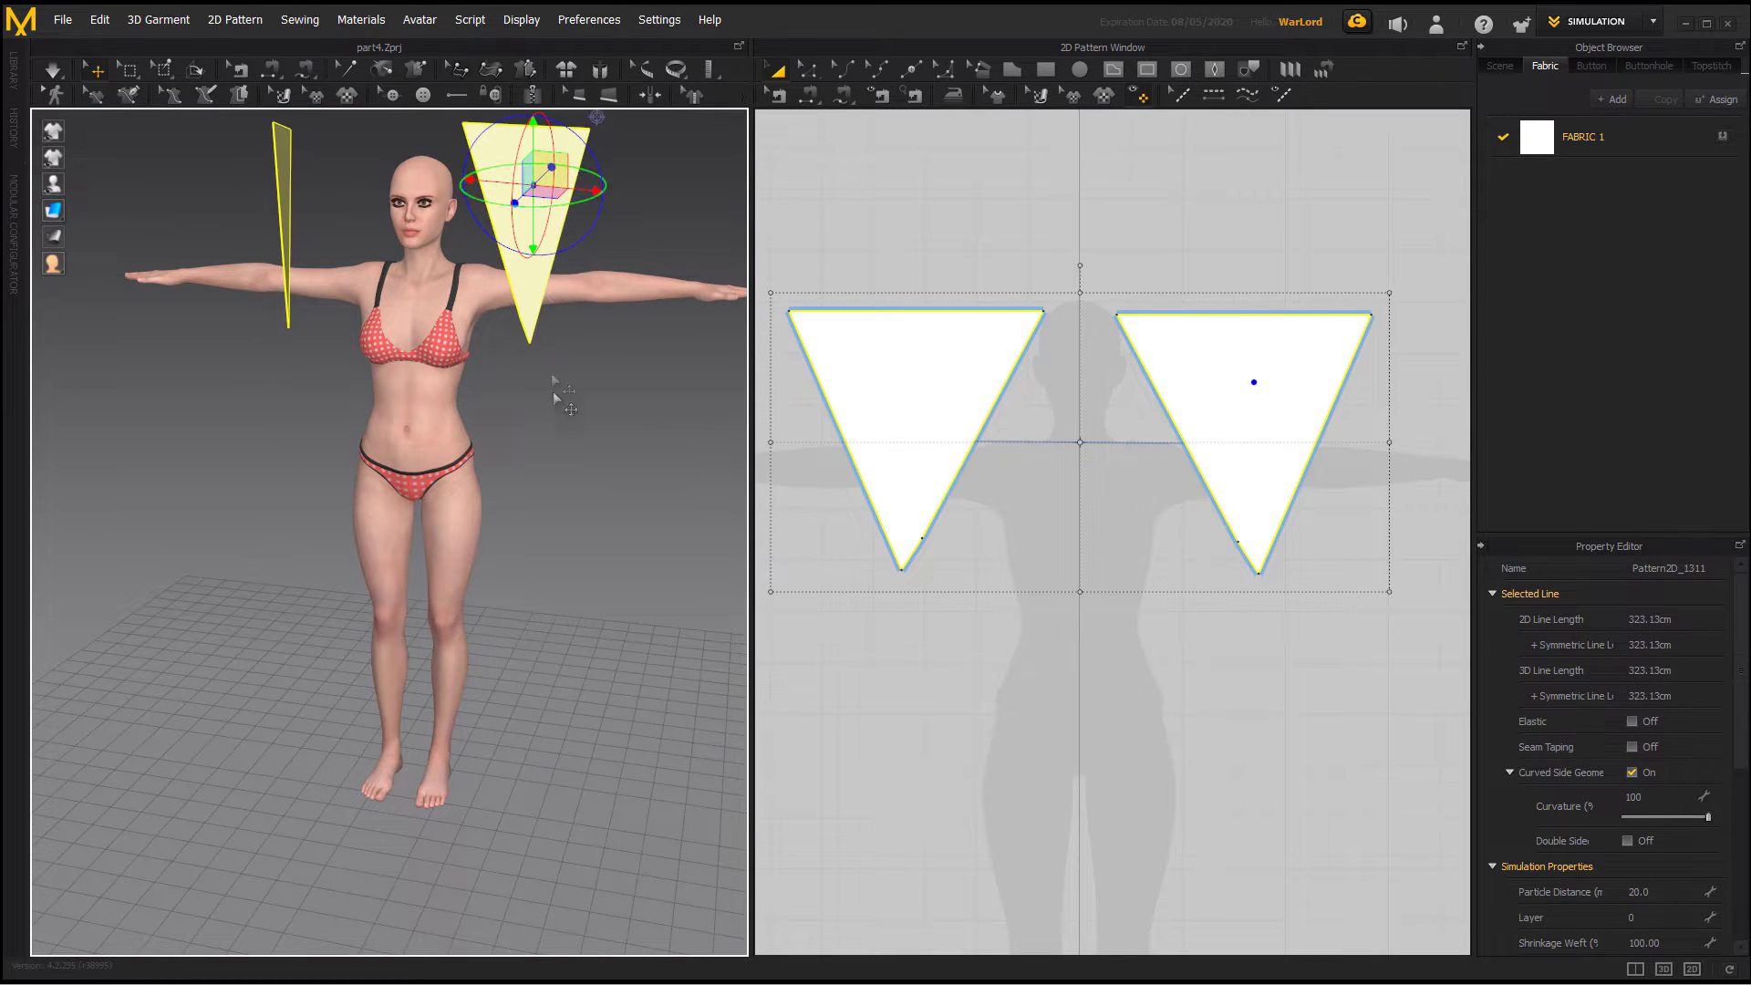
right_drag(533, 127, 542, 174)
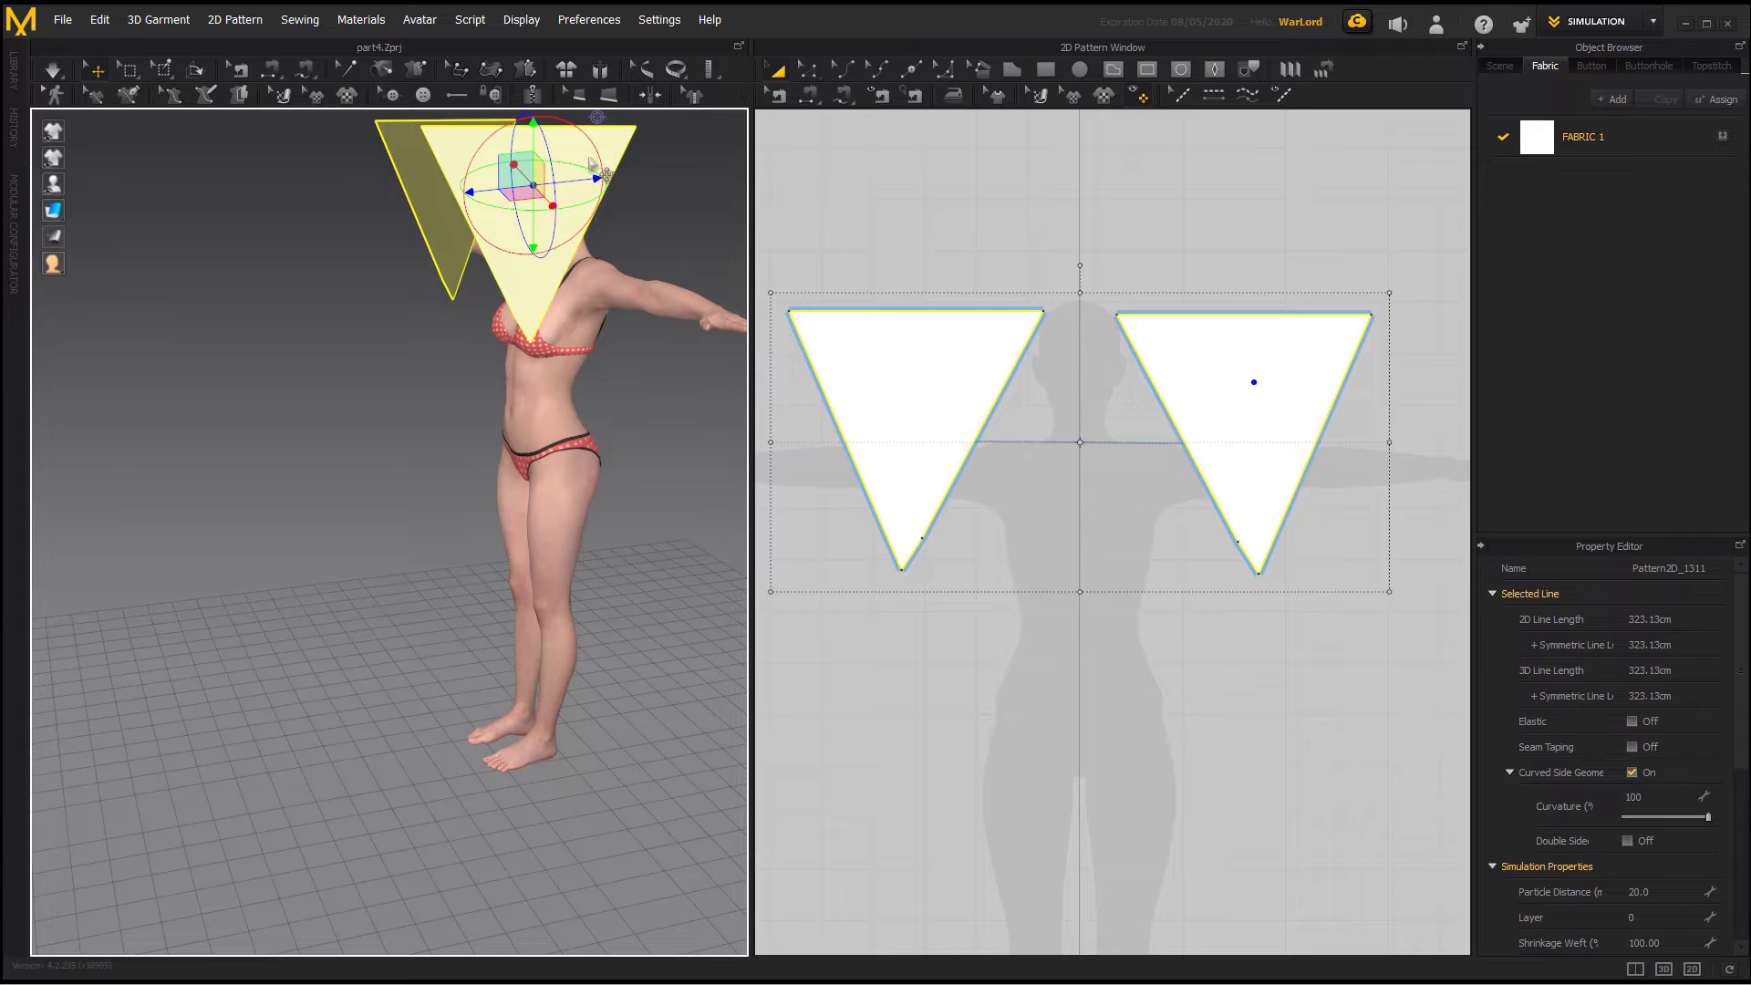
drag(580, 128, 600, 155)
click(639, 456)
right_drag(639, 456, 561, 346)
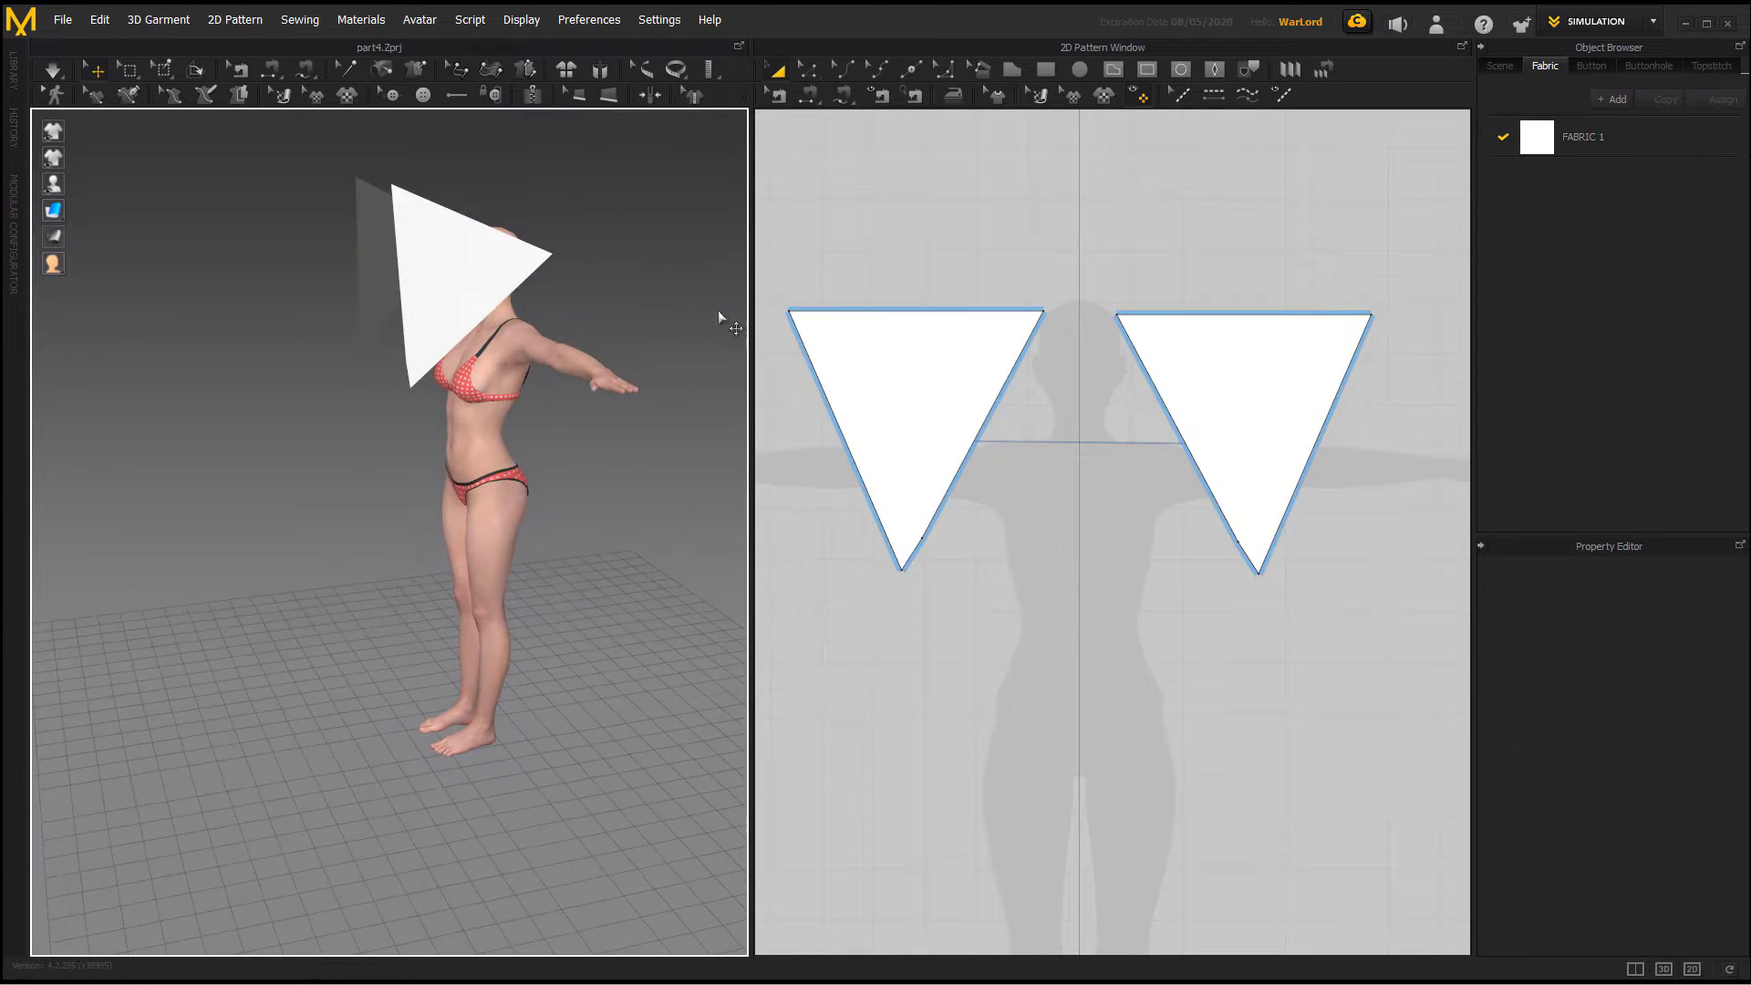
Step: Nudge both triangles sideways into place at the head, then deselect them
click(860, 336)
shift+click(1216, 371)
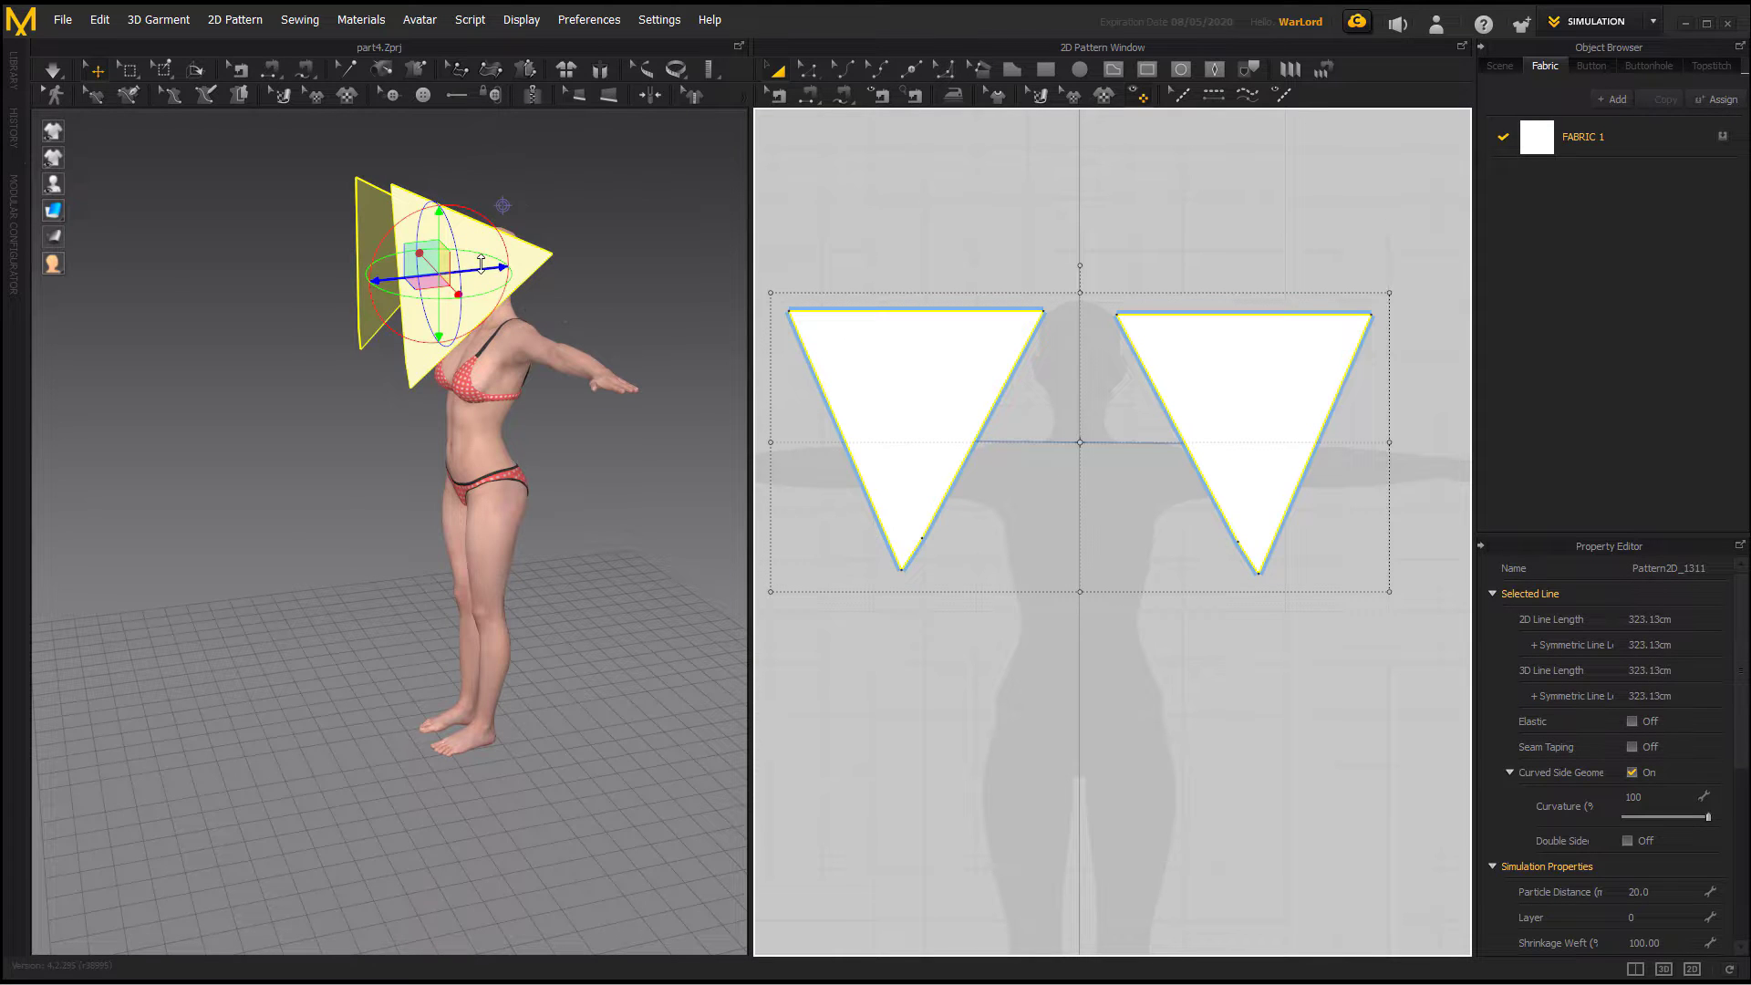
drag(482, 263, 505, 258)
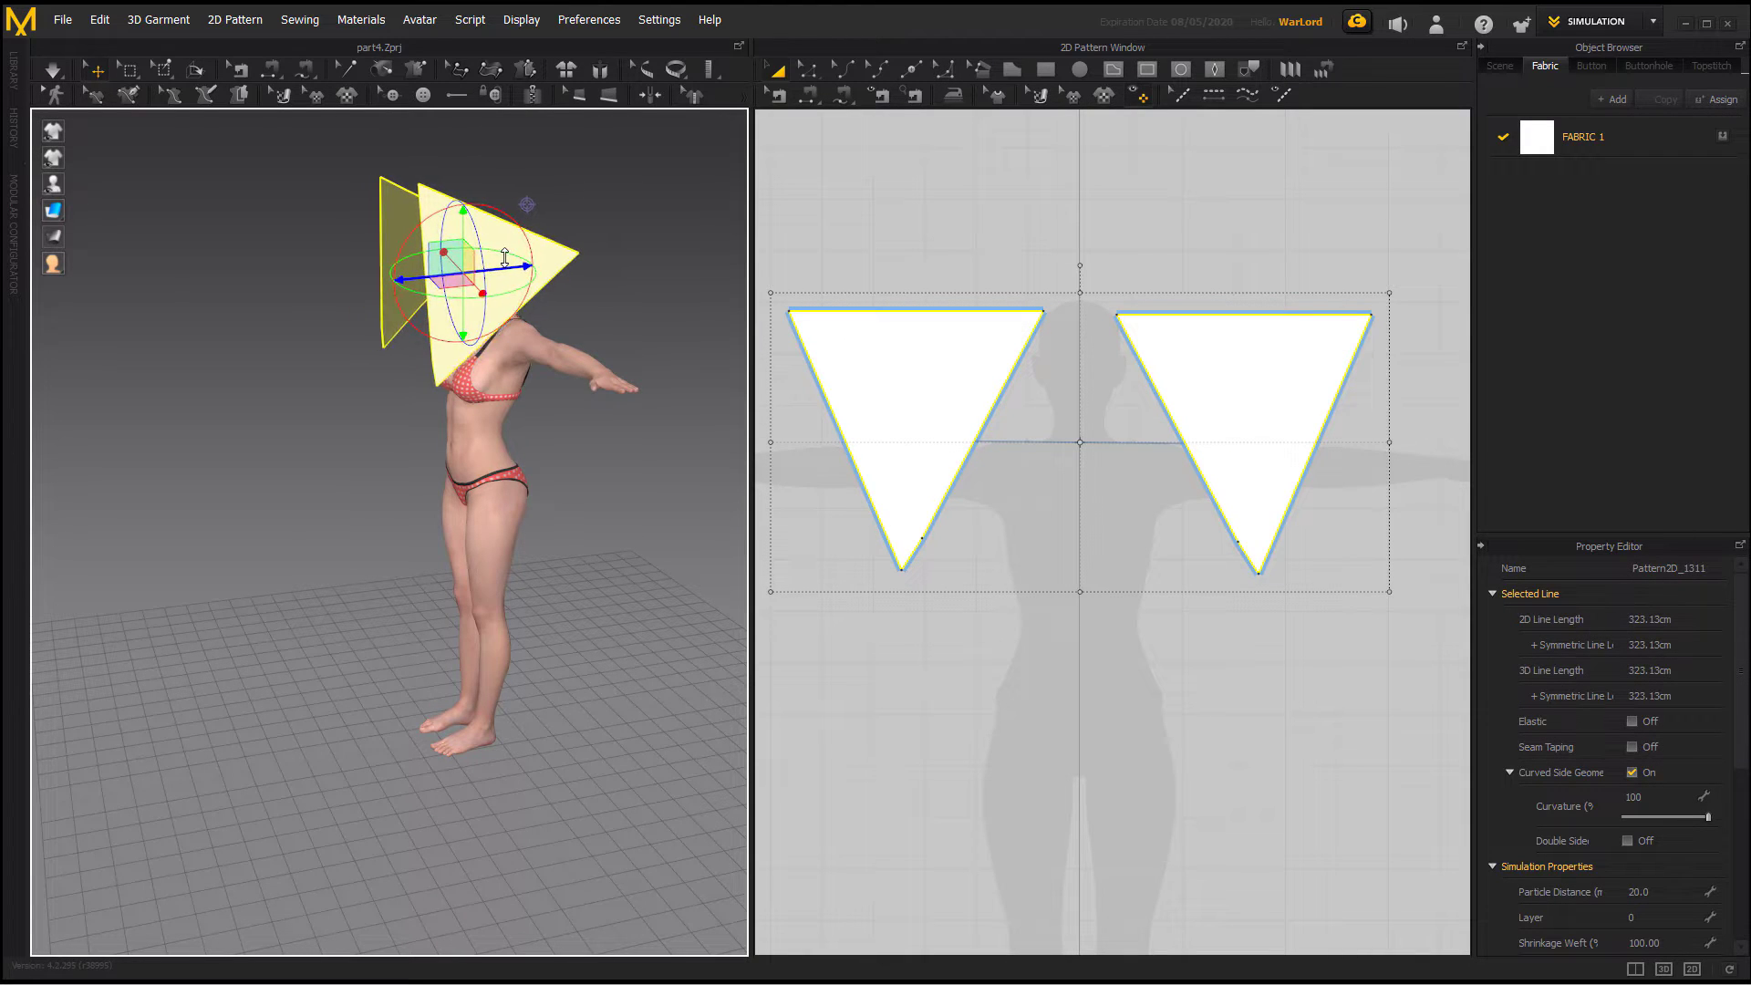
right_drag(578, 635, 553, 637)
drag(463, 269, 483, 263)
click(882, 214)
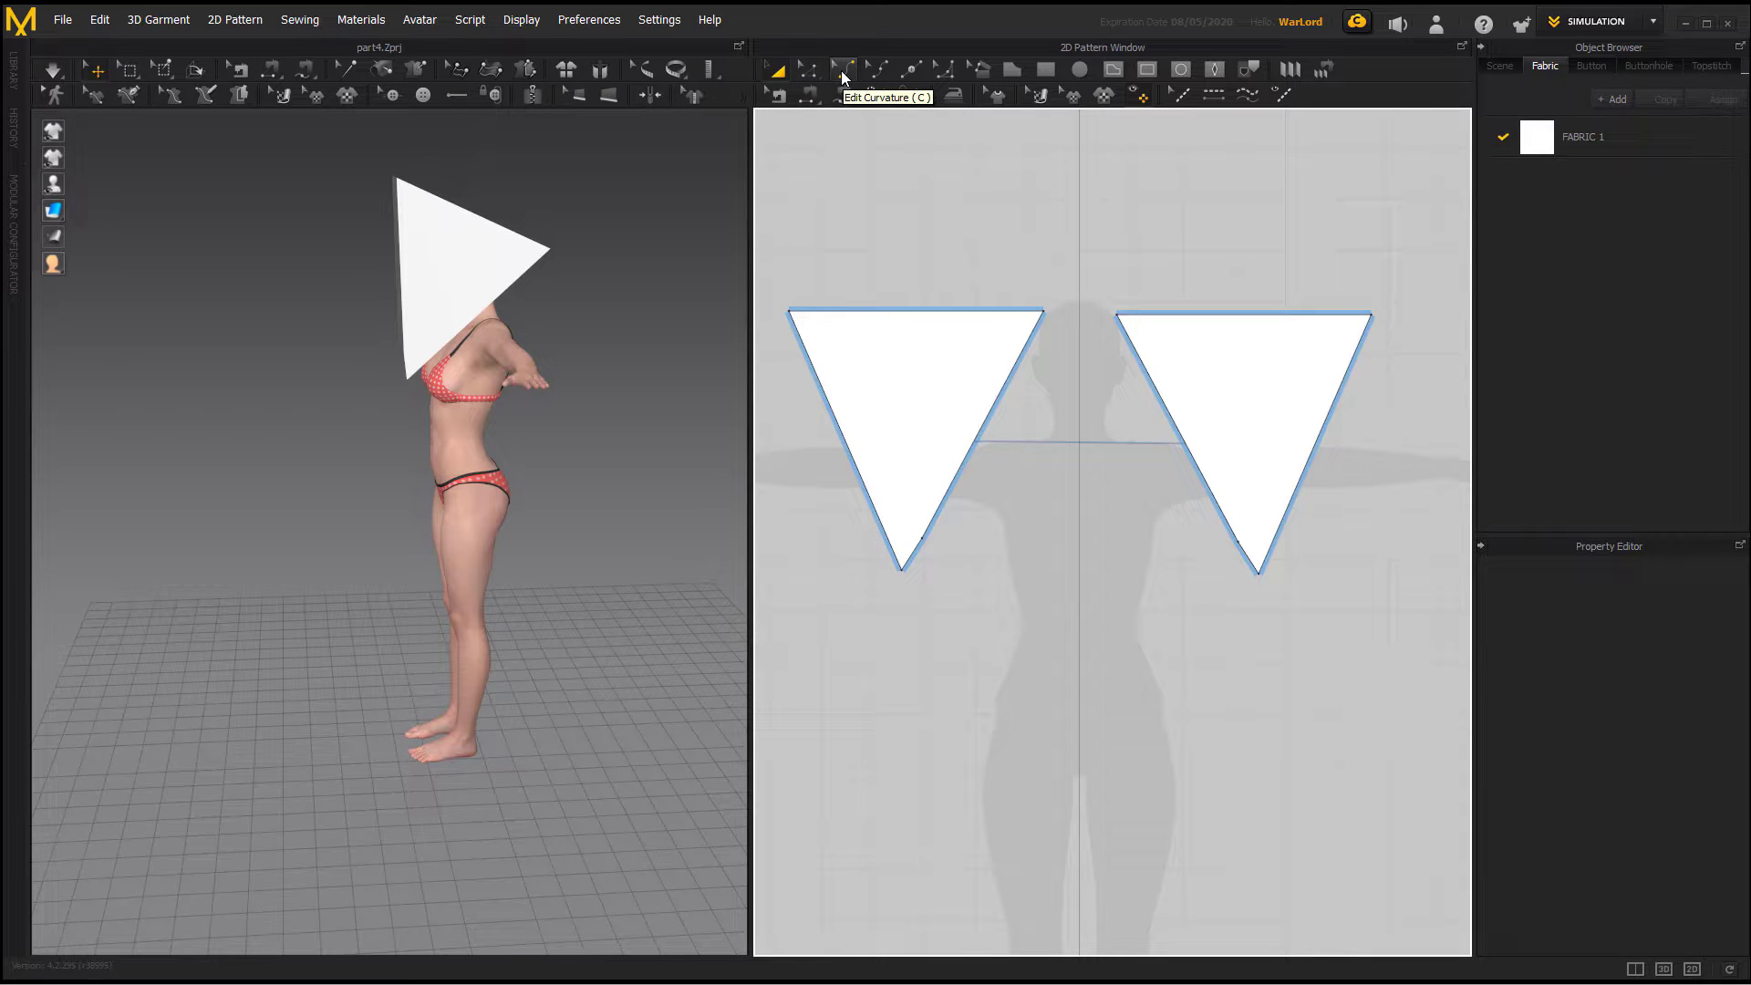
Step: Arch the triangles' top edge and bow the left piece's side edge inward with Edit Curvature
click(842, 73)
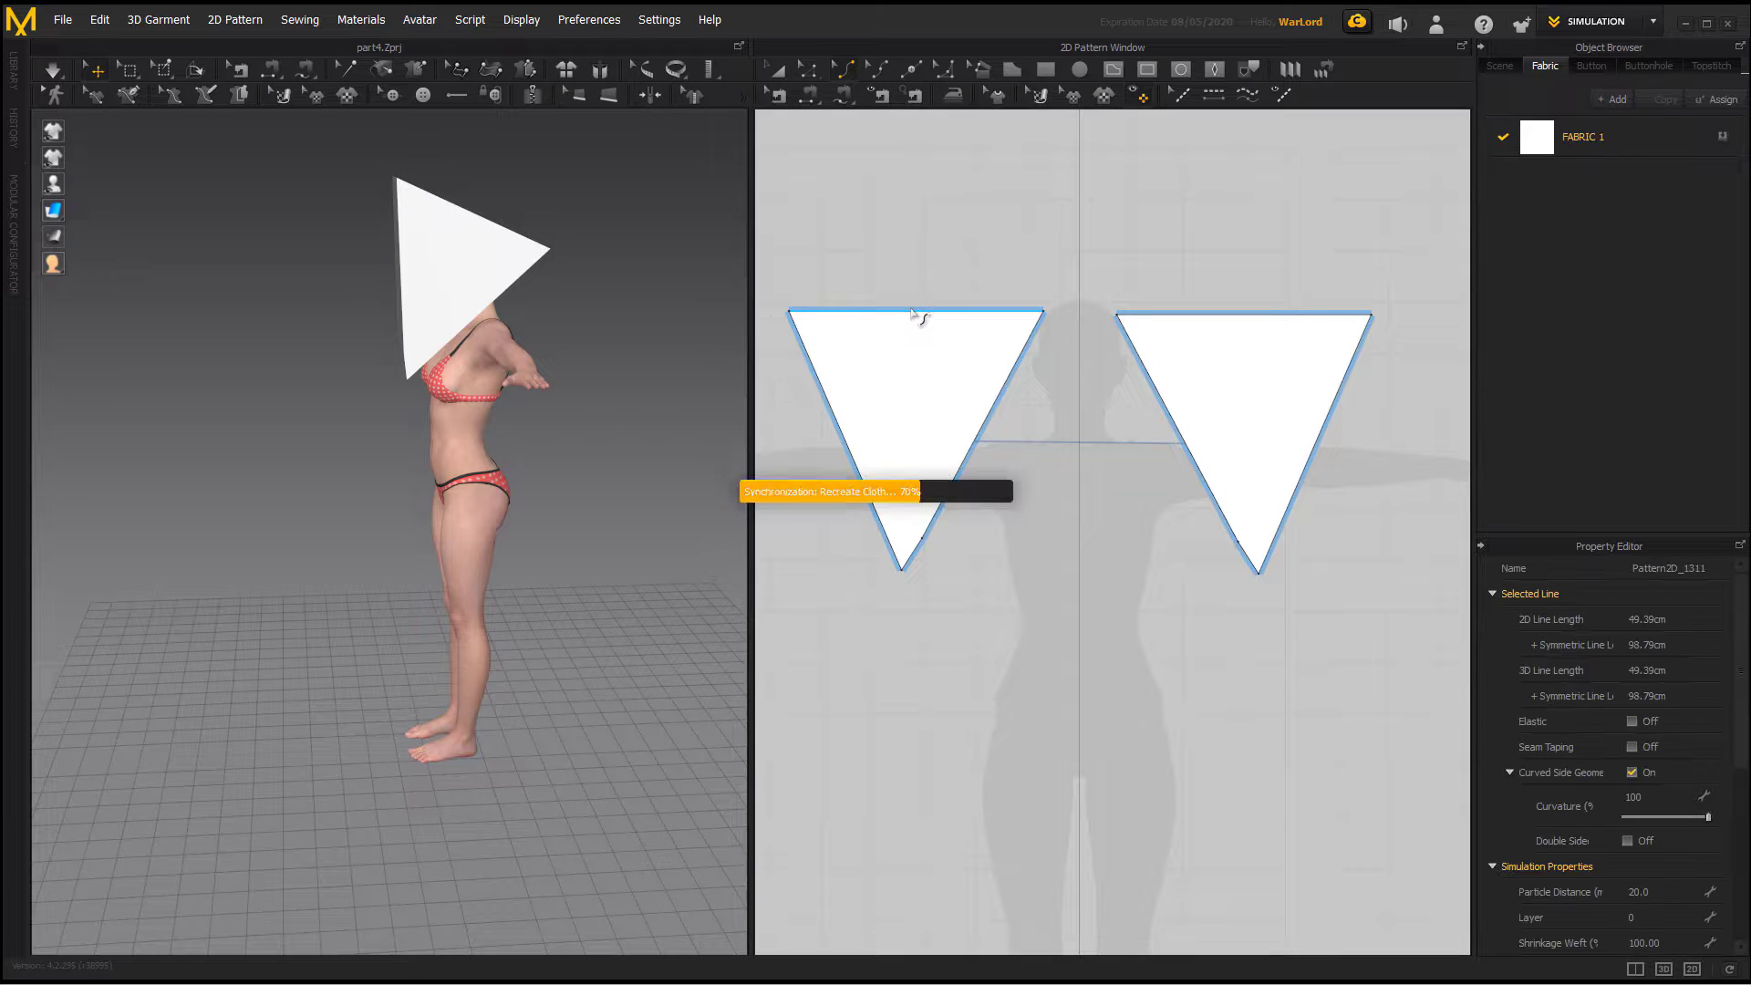
drag(914, 312, 908, 263)
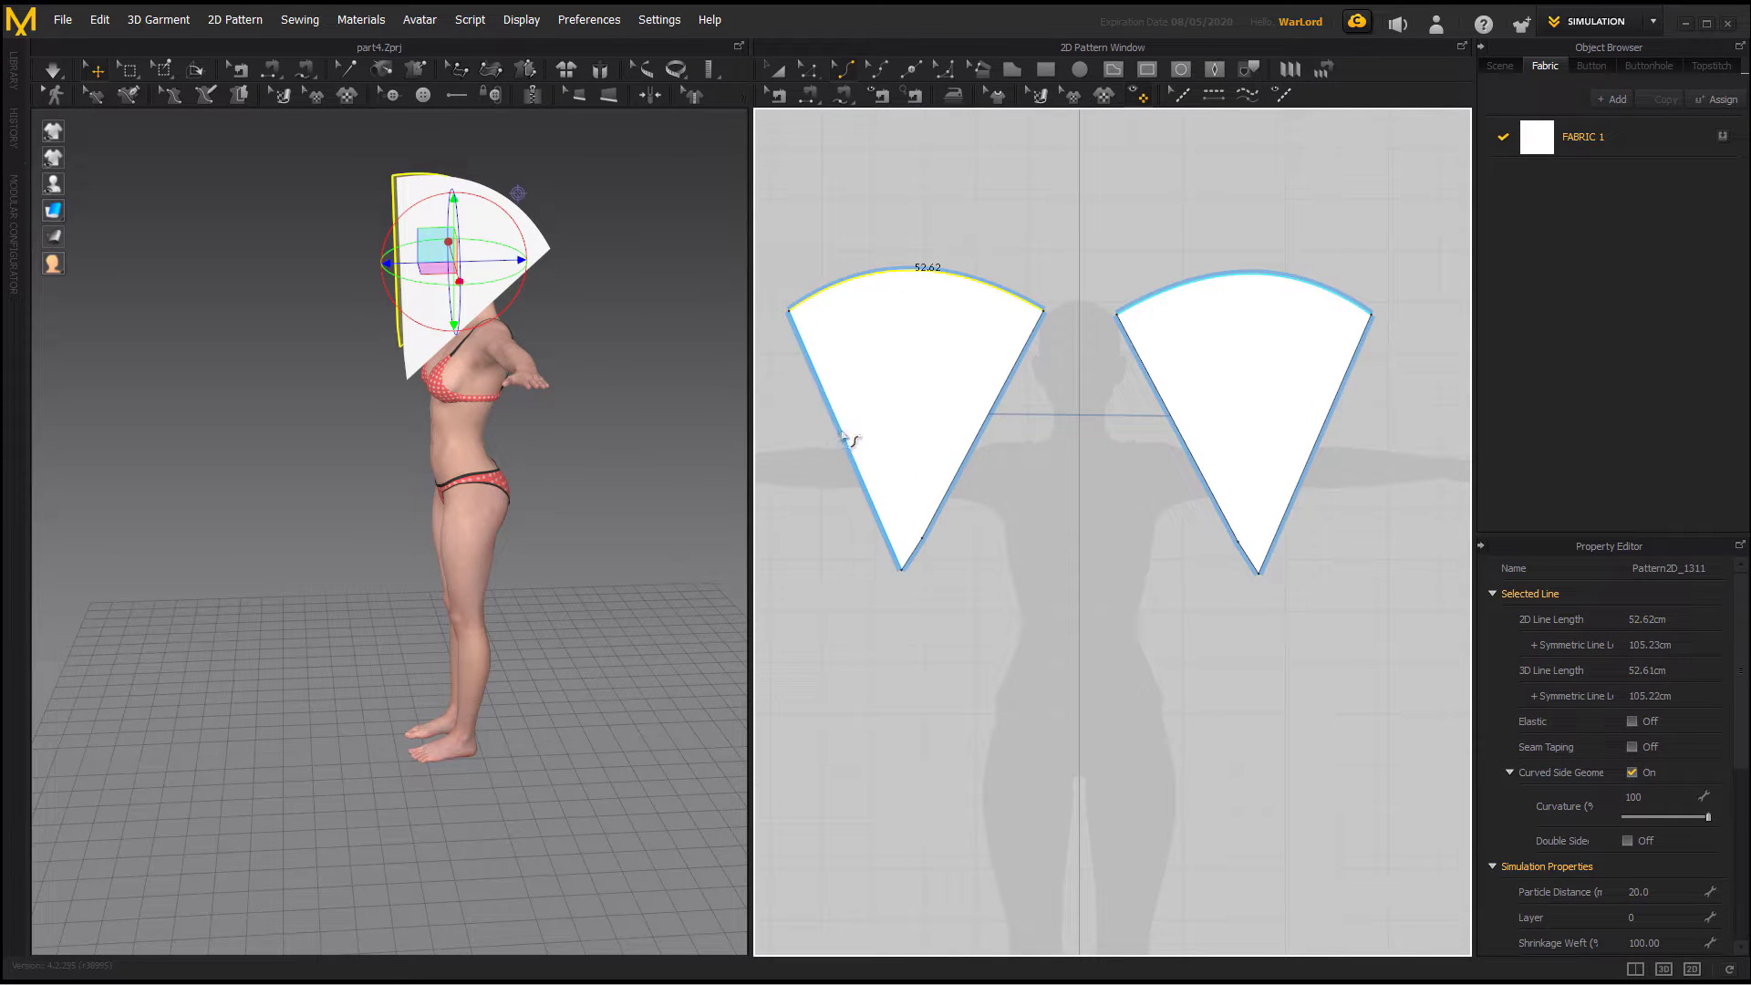
drag(847, 439, 957, 420)
right_drag(653, 371, 645, 359)
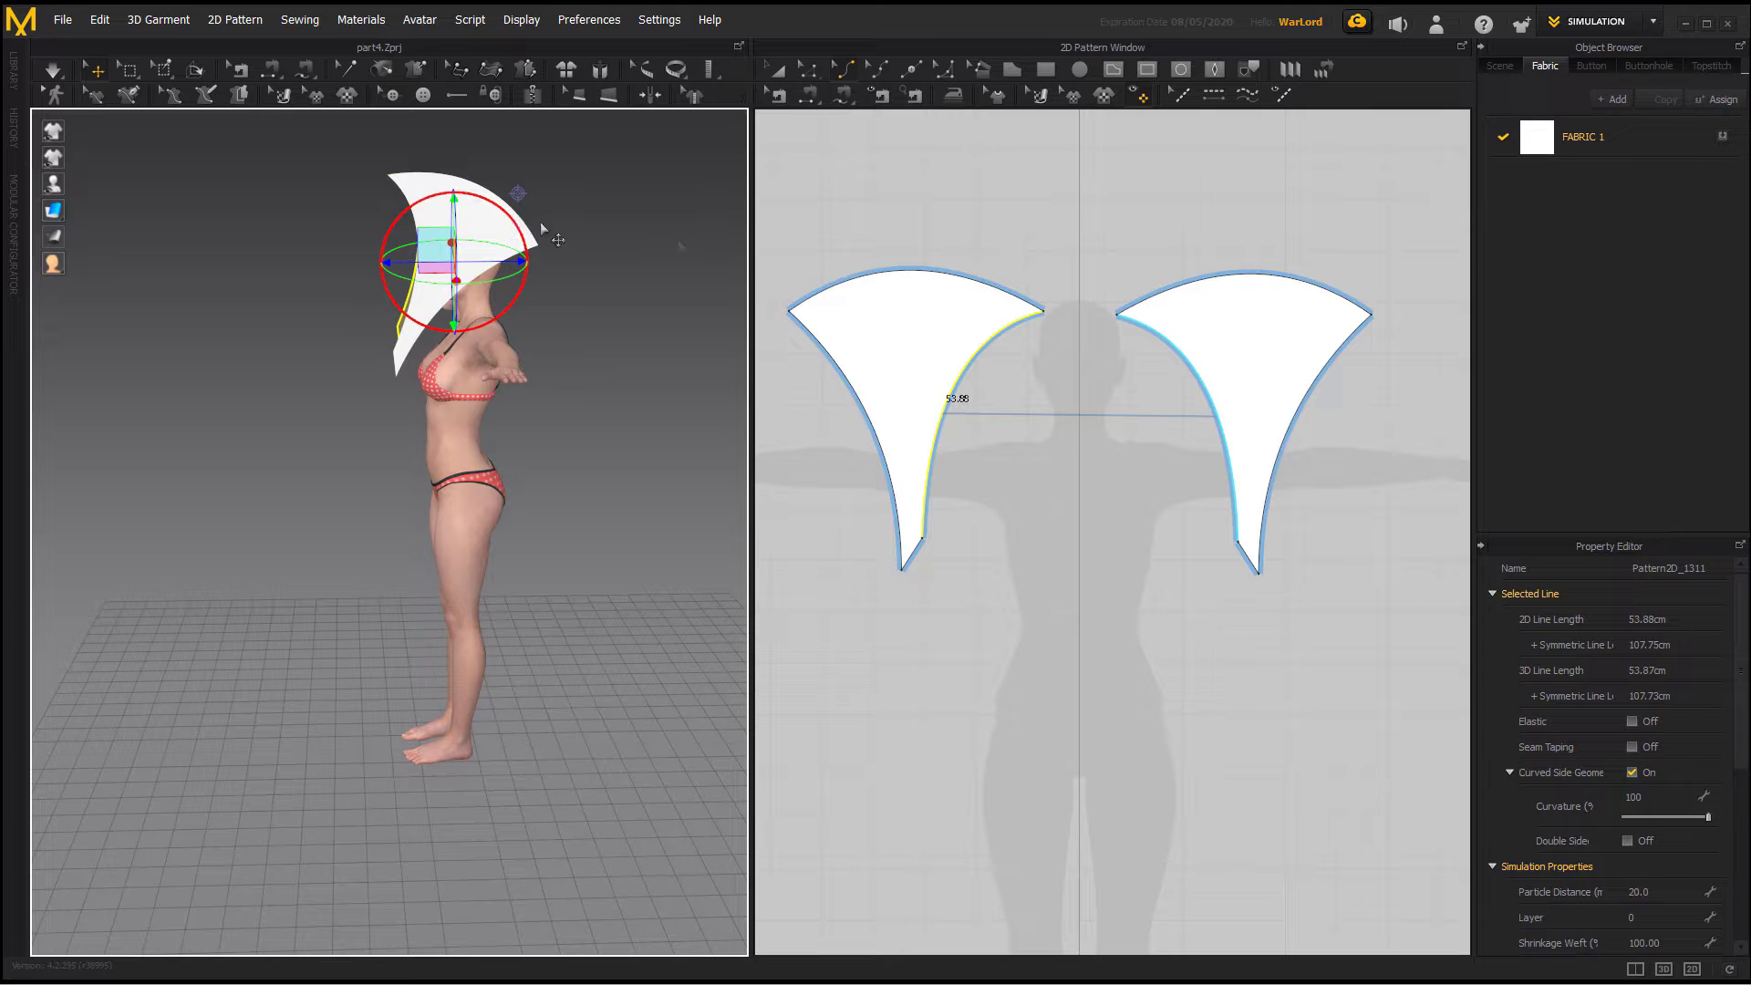
Step: Rotate both hood pieces around the head and lower them slightly
click(778, 69)
click(912, 340)
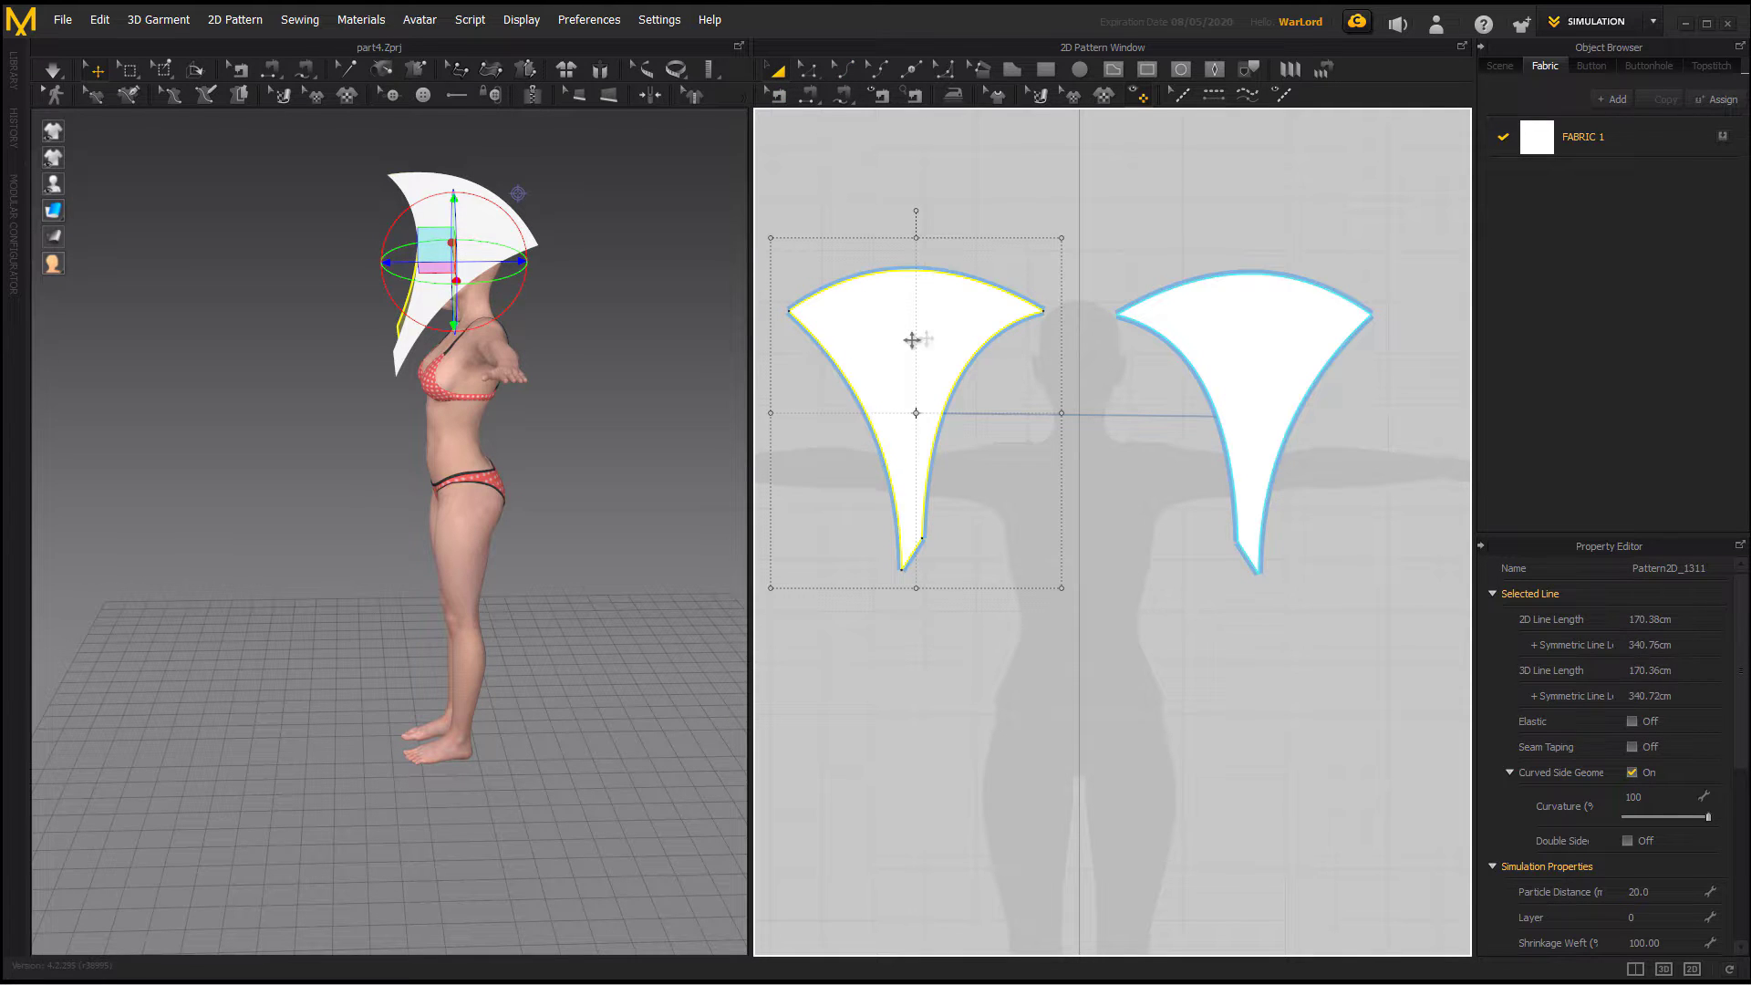
shift+click(1192, 331)
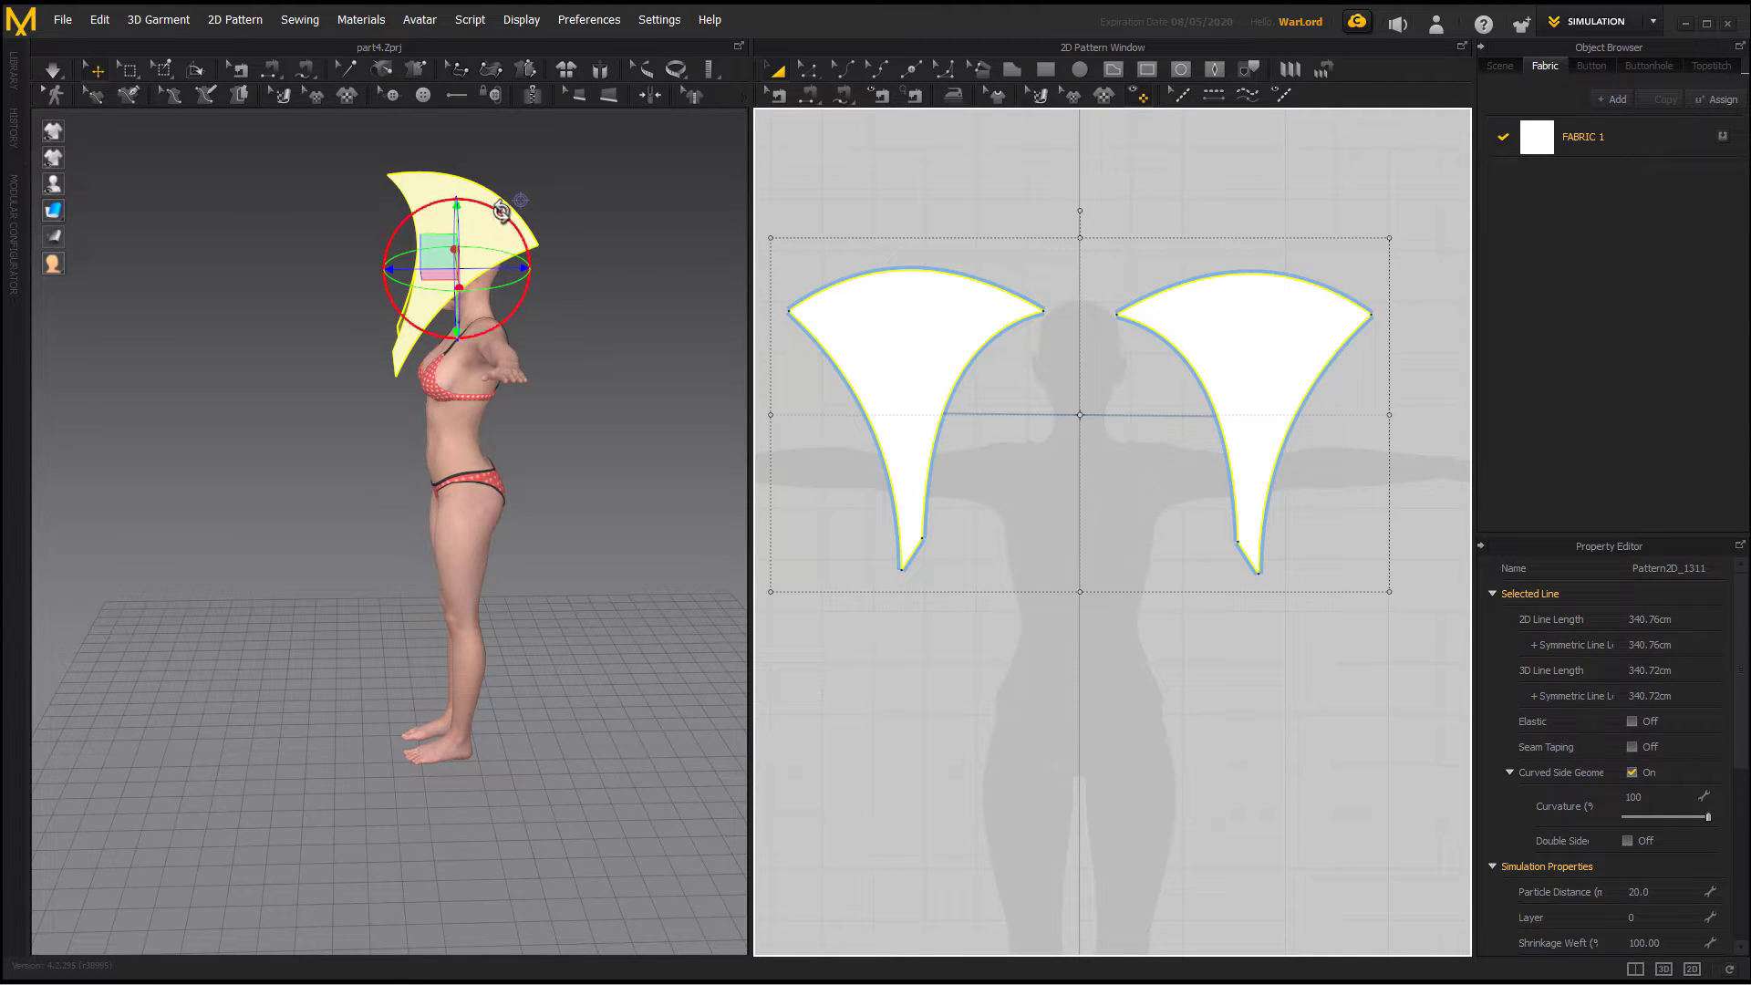
drag(503, 213, 522, 230)
mouse_move(466, 221)
right_down()
mouse_move(579, 176)
mouse_move(478, 218)
right_up()
drag(475, 219, 477, 242)
right_drag(589, 218, 482, 256)
Step: Slide the hood pieces sideways, then move the right piece toward the head
click(481, 252)
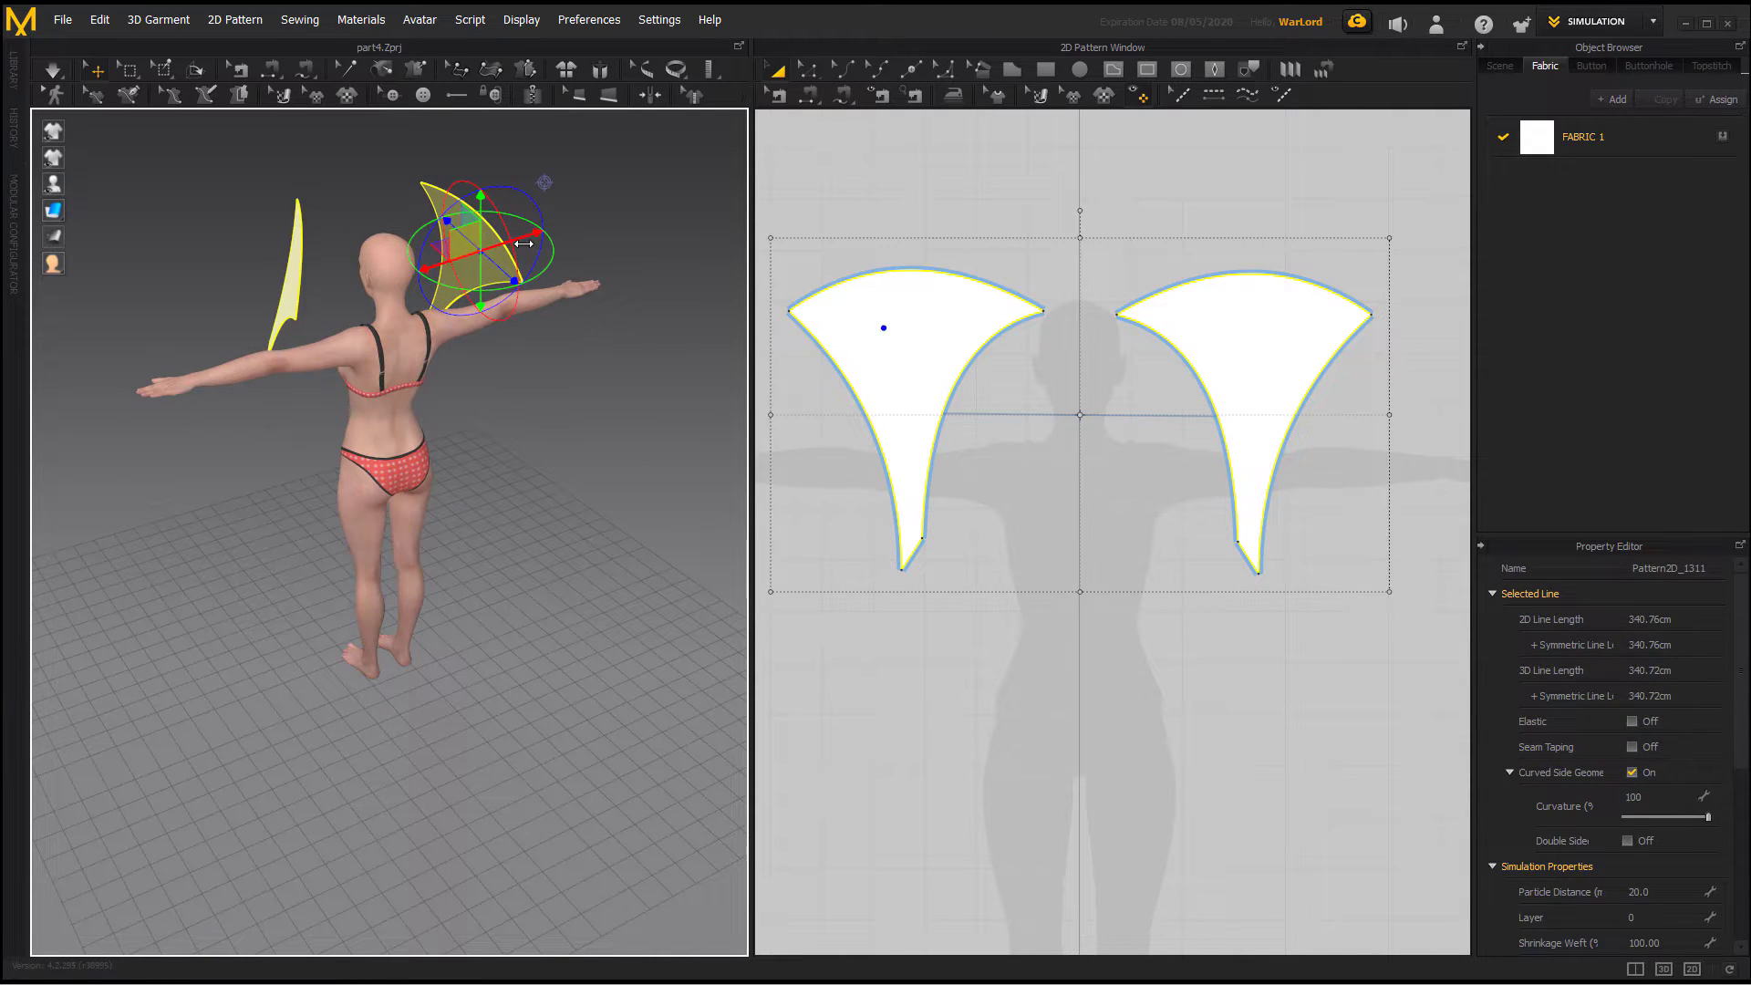
drag(531, 238, 494, 246)
right_drag(547, 235, 383, 264)
click(271, 285)
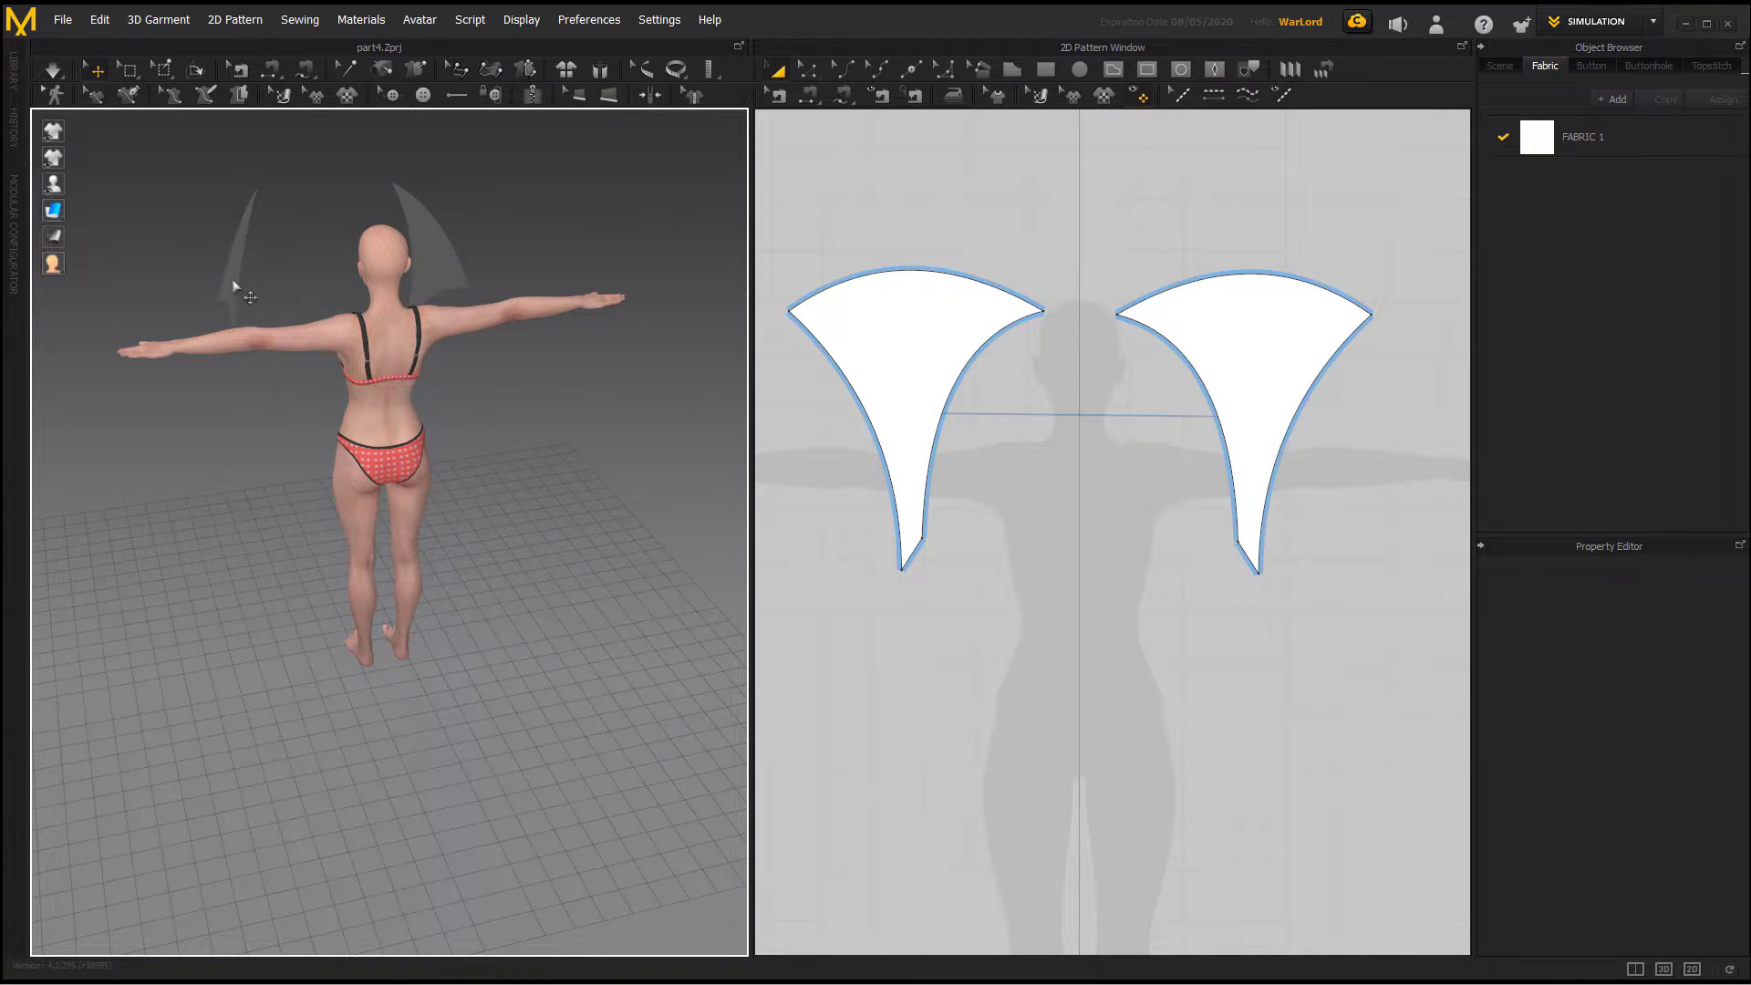
click(231, 279)
drag(279, 266, 418, 301)
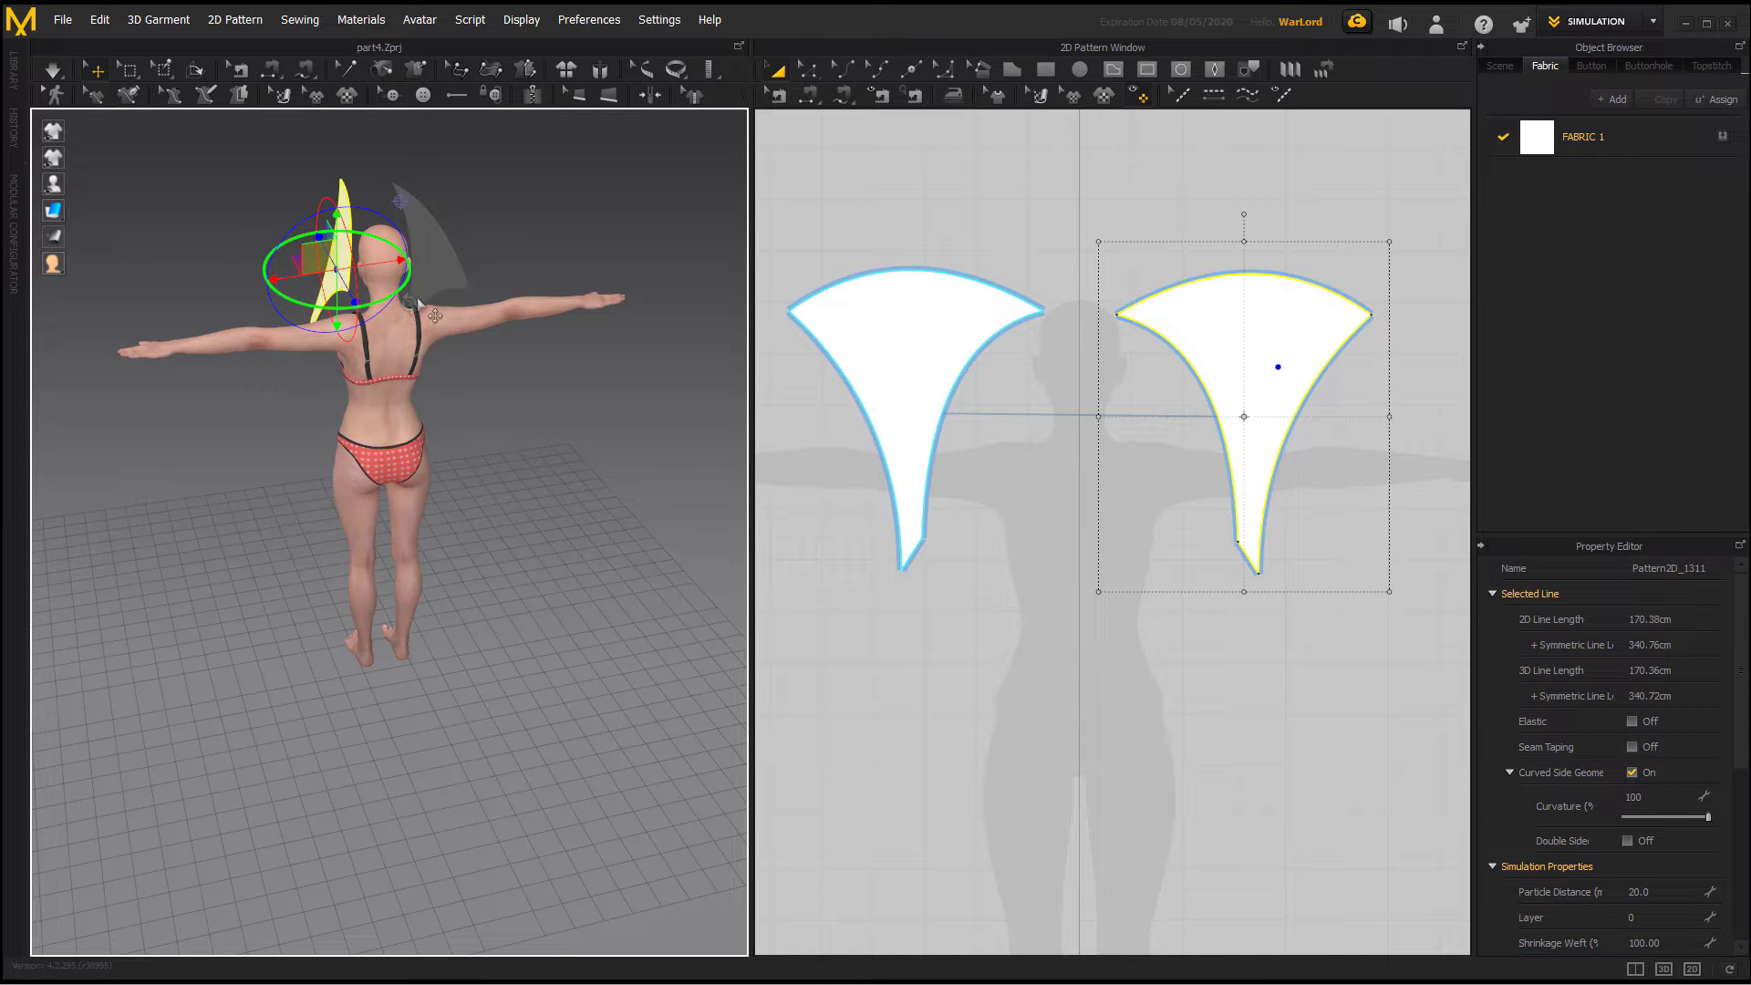
Step: Turn the other hood piece upright beside the head and check it from front and profile
click(463, 259)
right_drag(463, 259, 491, 299)
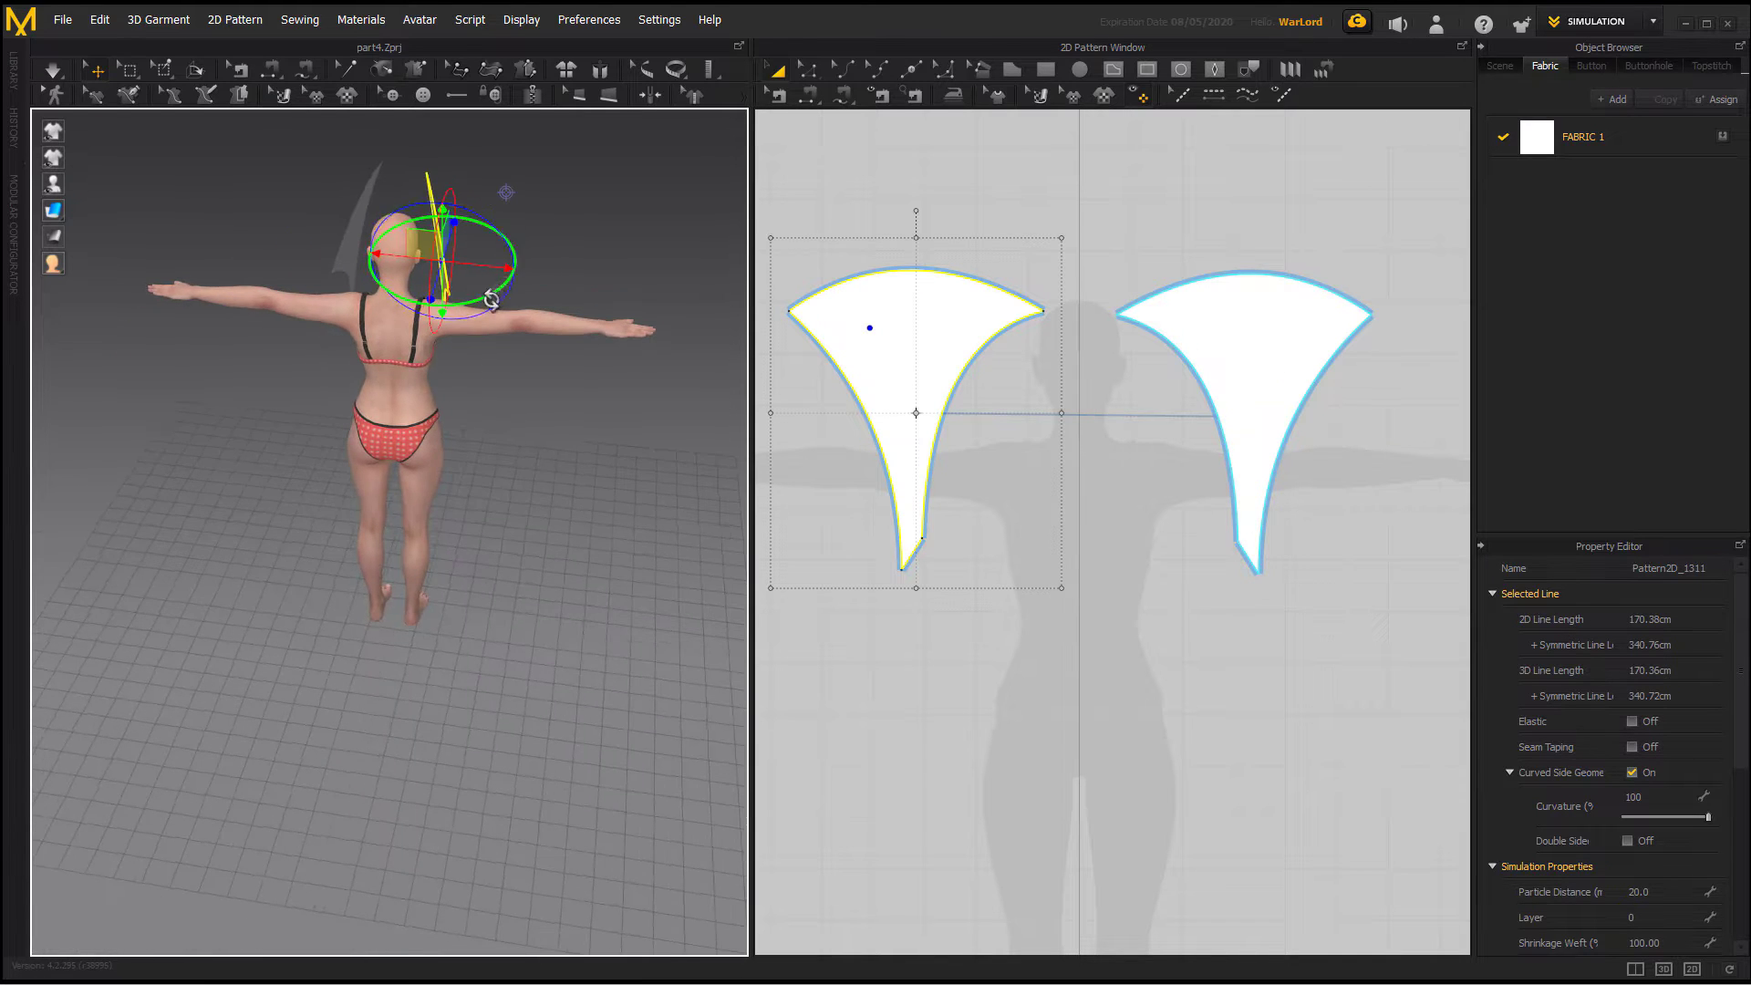
right_drag(594, 243, 494, 277)
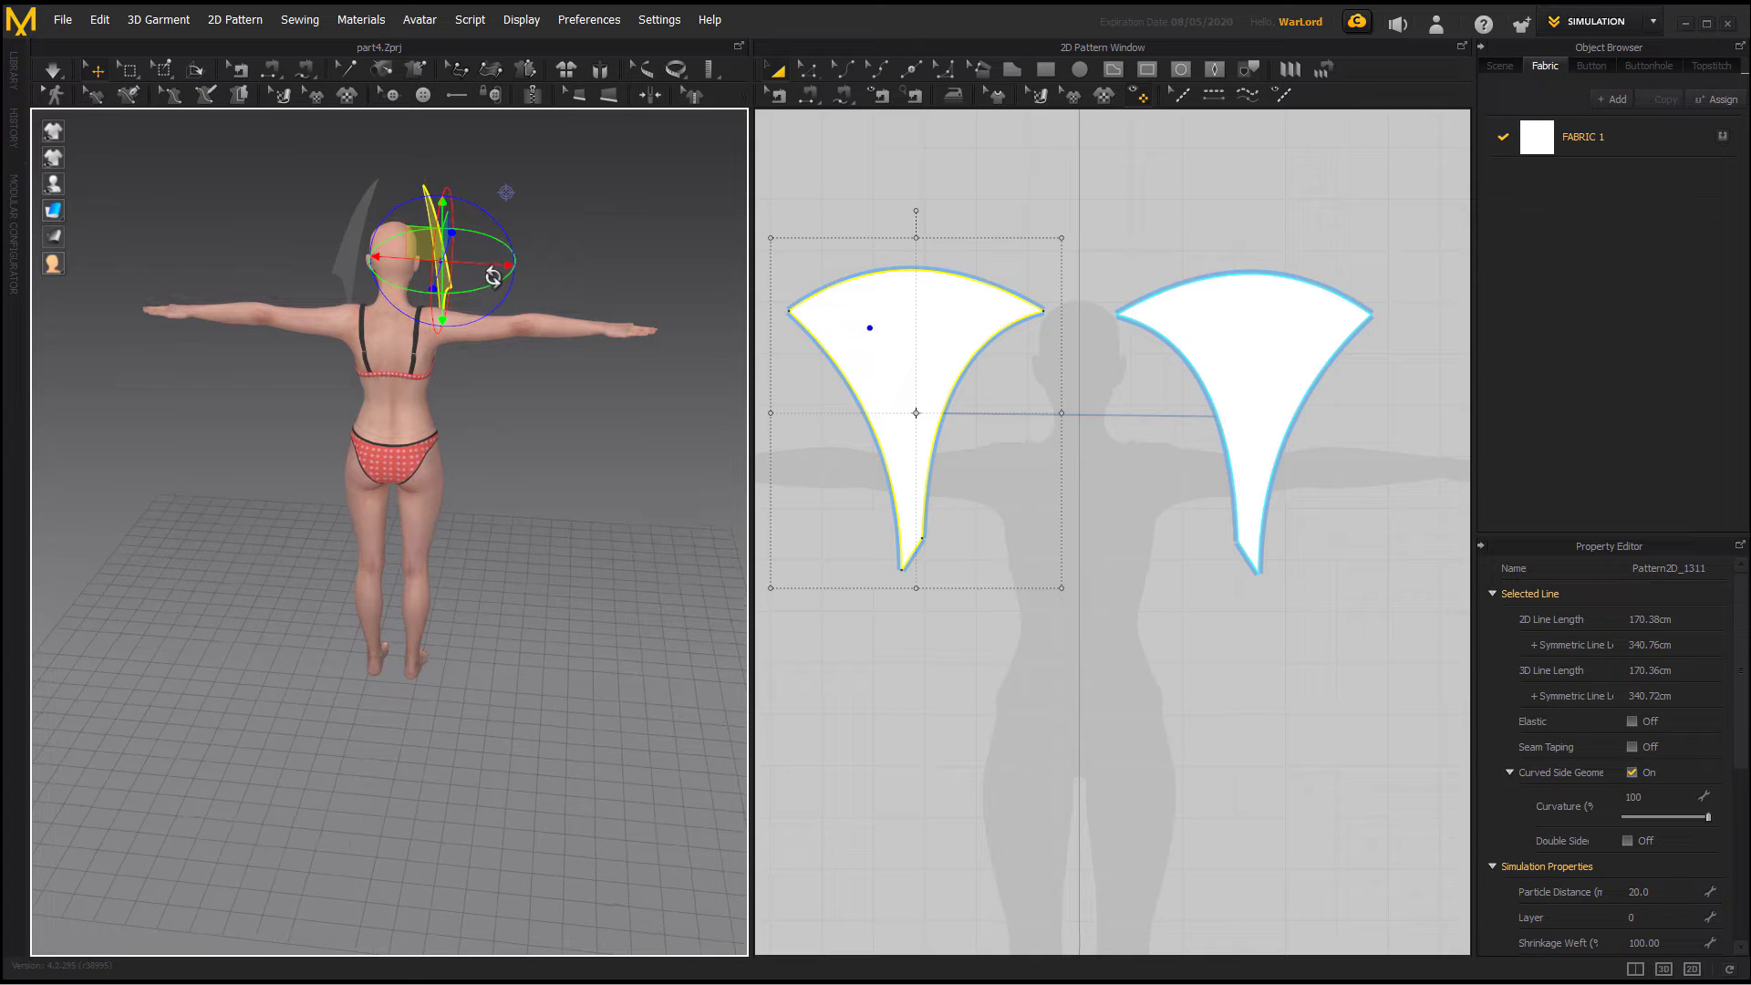
drag(493, 277, 529, 254)
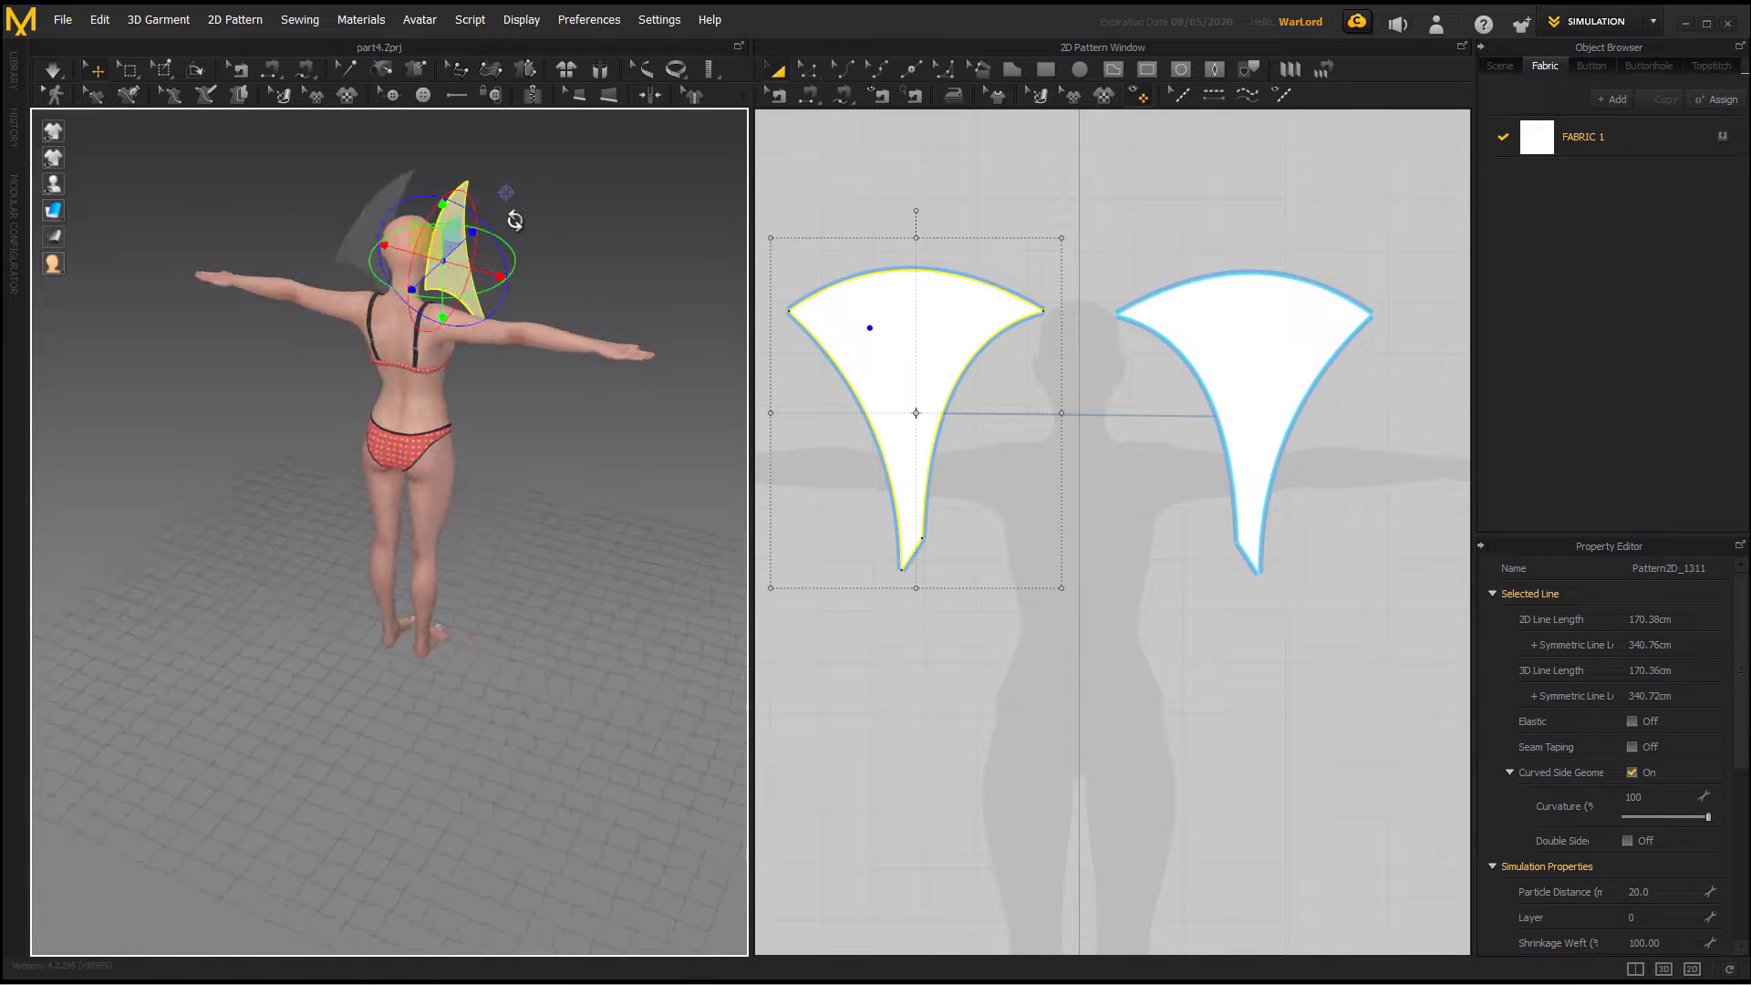
right_drag(515, 221, 192, 200)
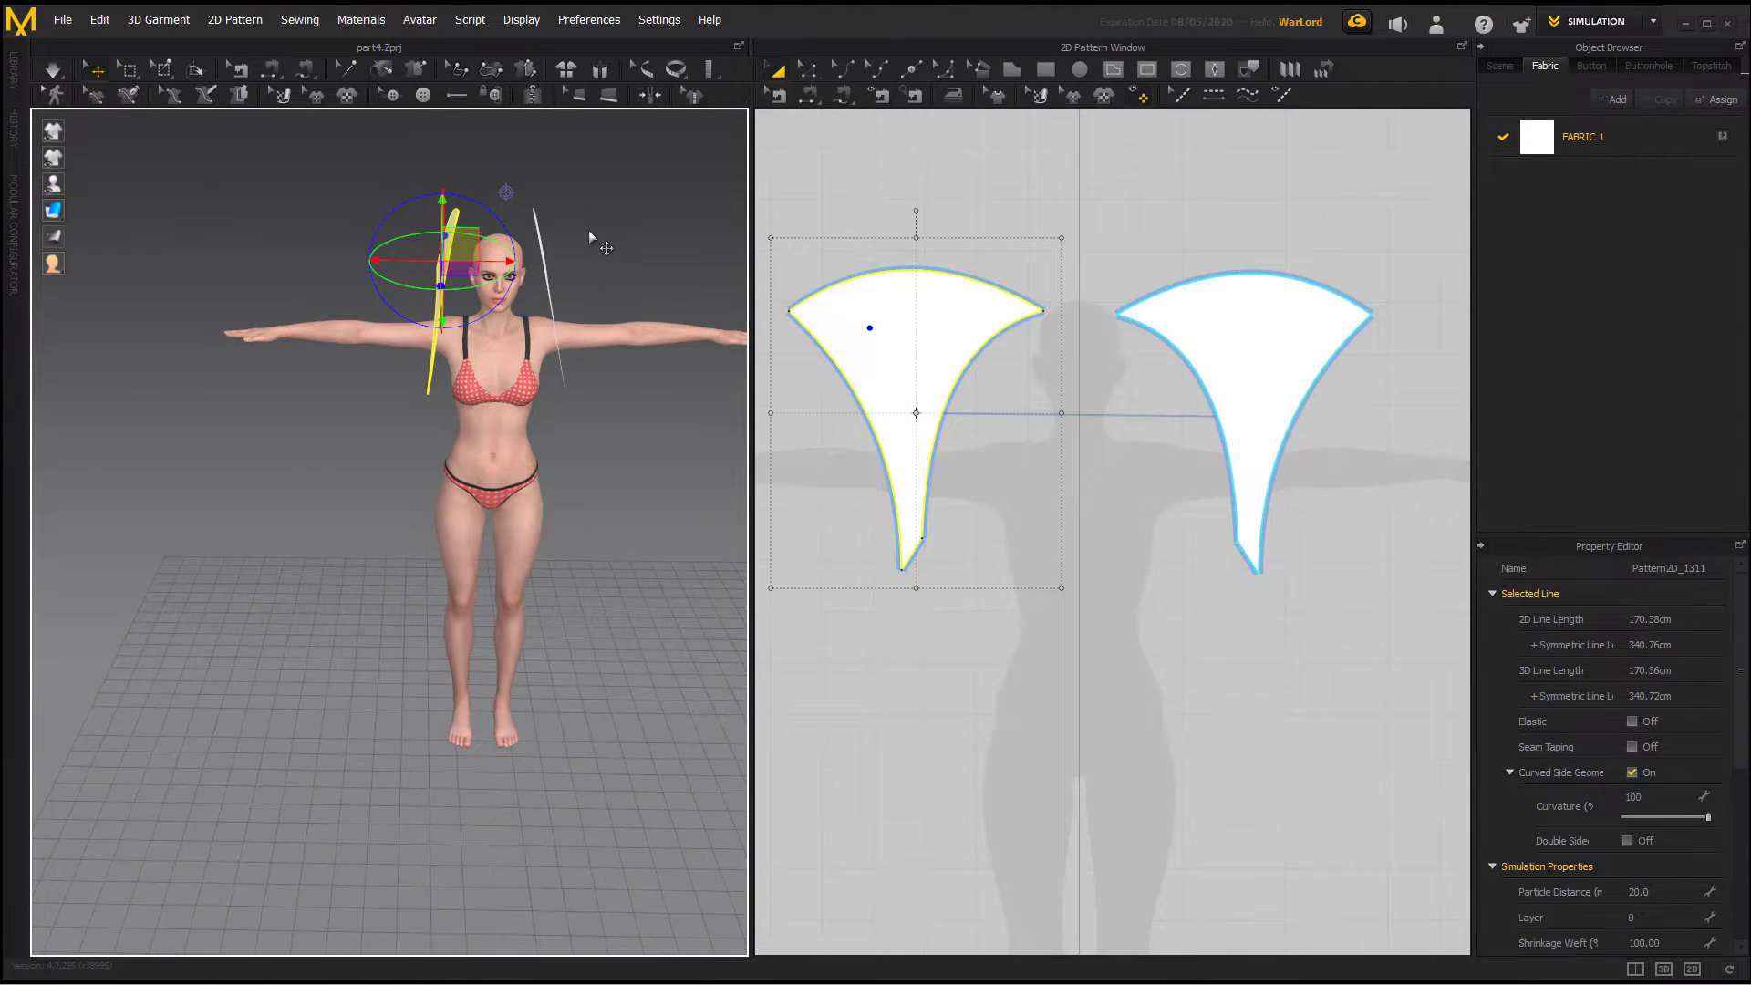
right_drag(588, 232, 492, 290)
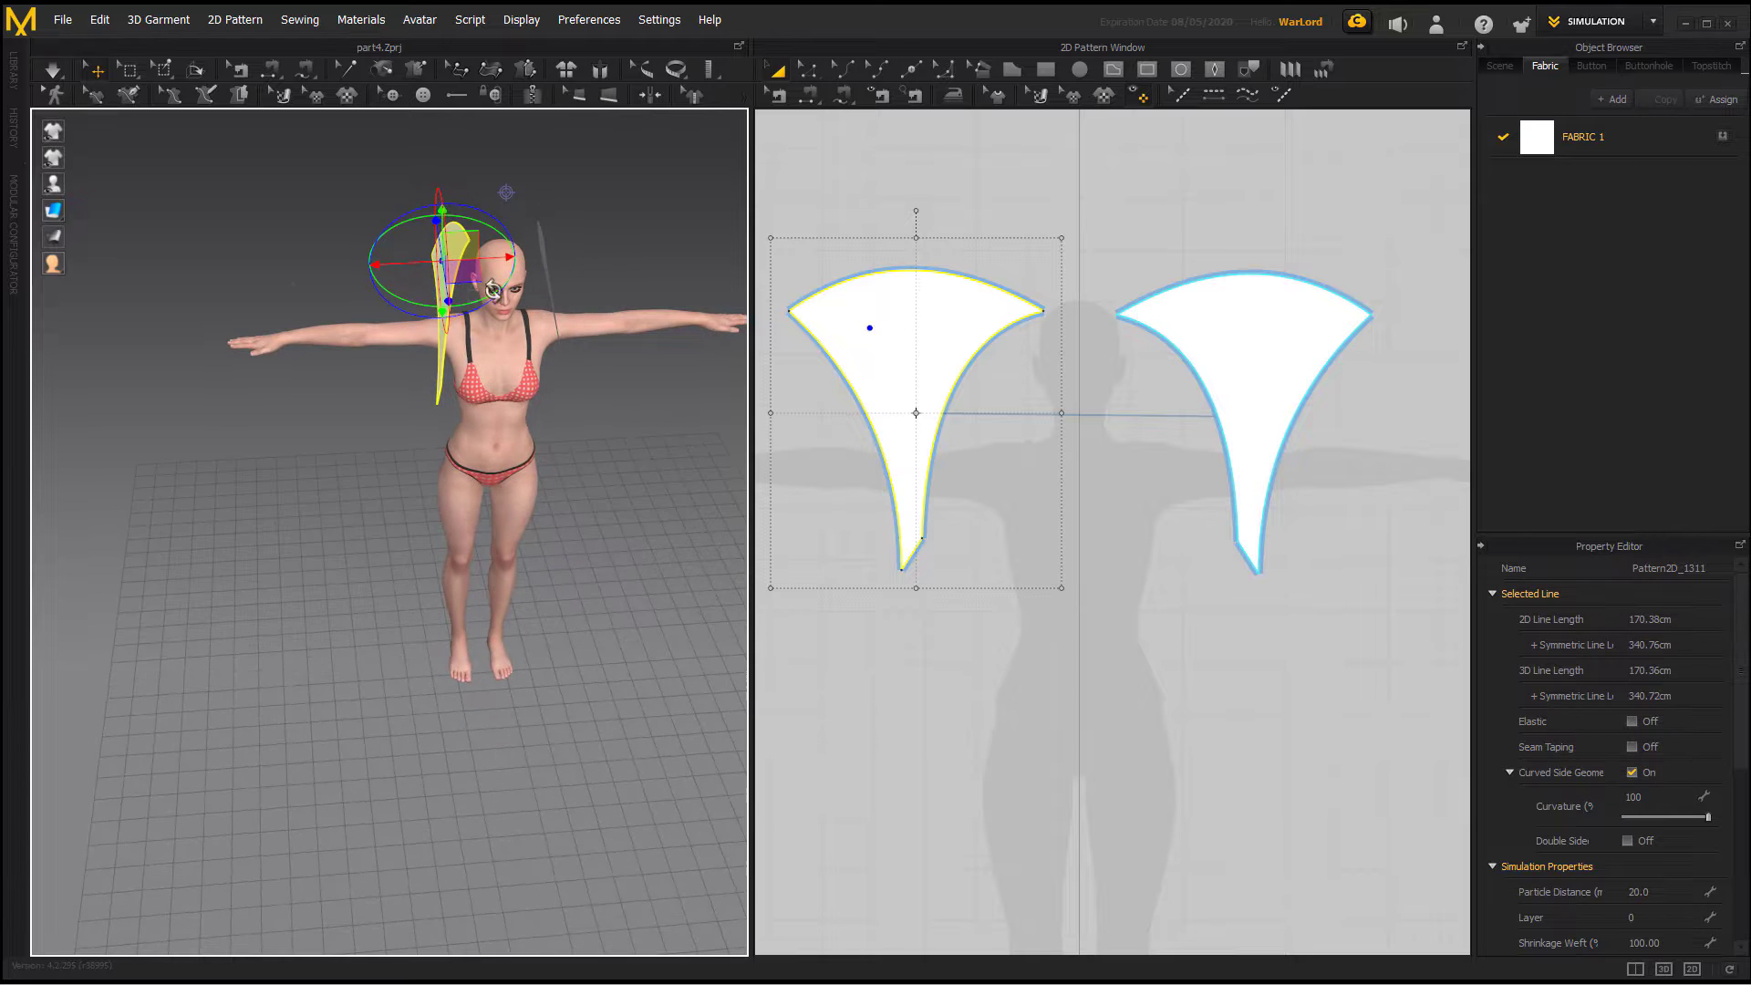
mouse_move(266, 228)
right_down()
mouse_move(289, 238)
mouse_move(252, 253)
right_up()
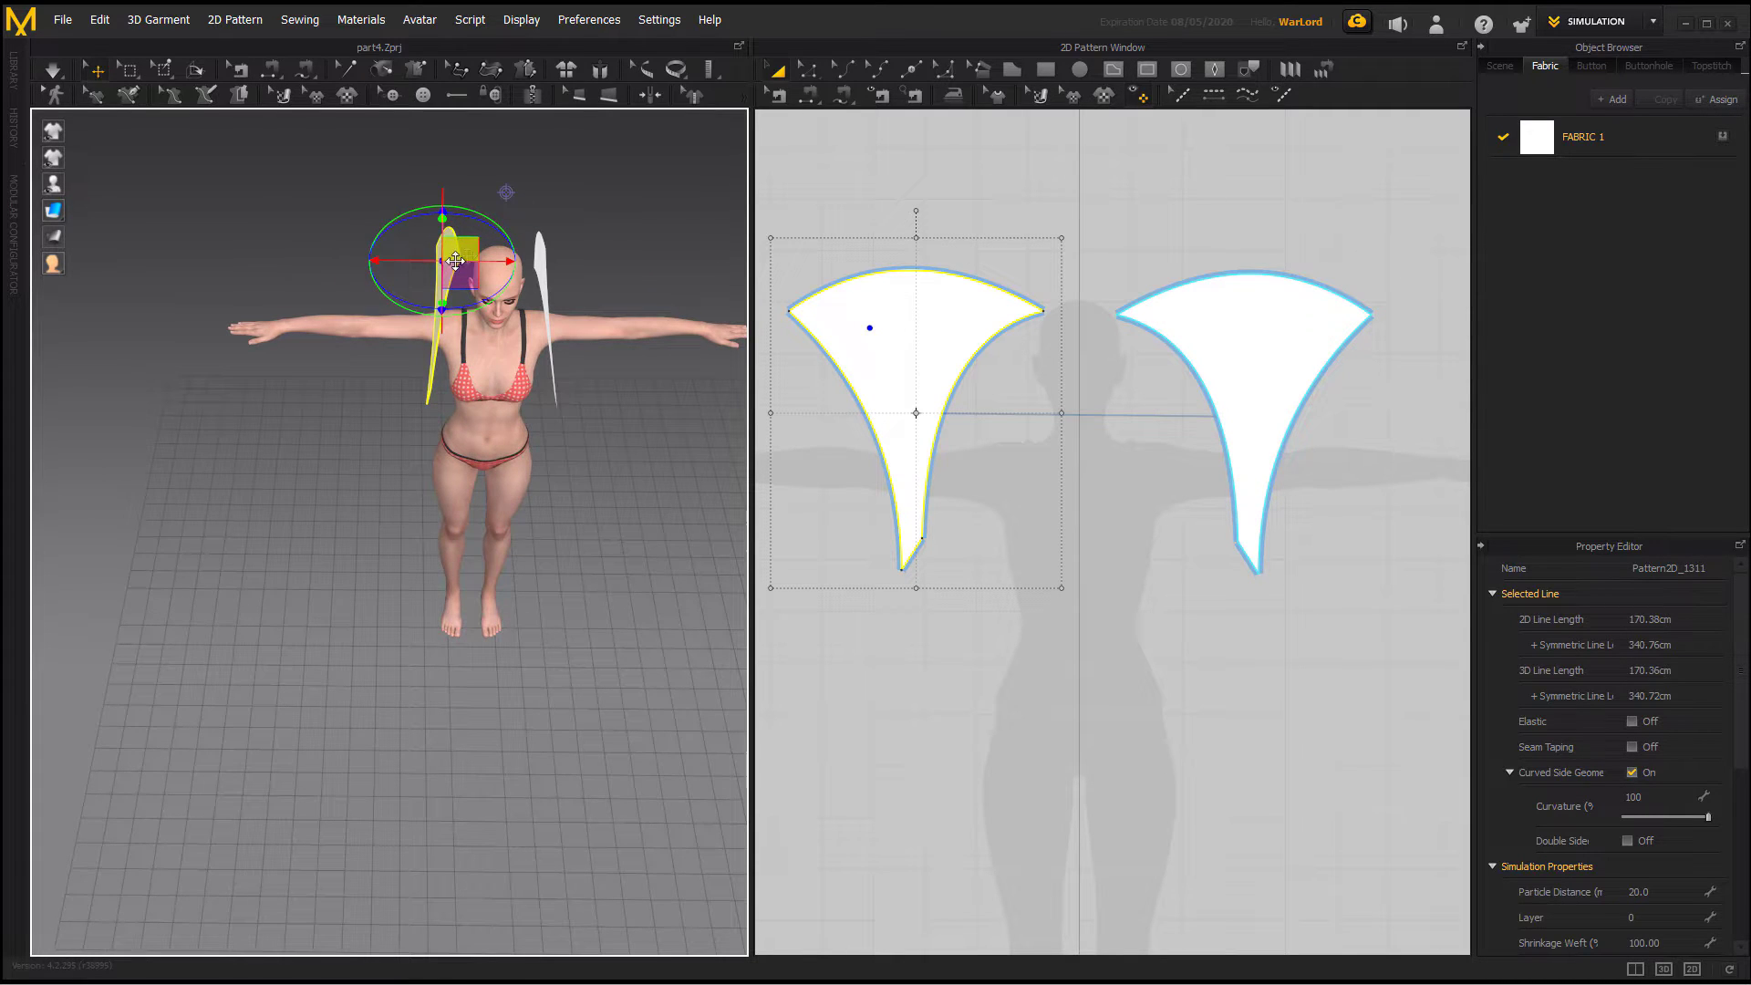
click(599, 219)
right_drag(599, 219, 387, 246)
right_drag(584, 462, 369, 465)
Step: Sew the two hood pieces' 52.62 top edges together with Segment Sewing
click(810, 96)
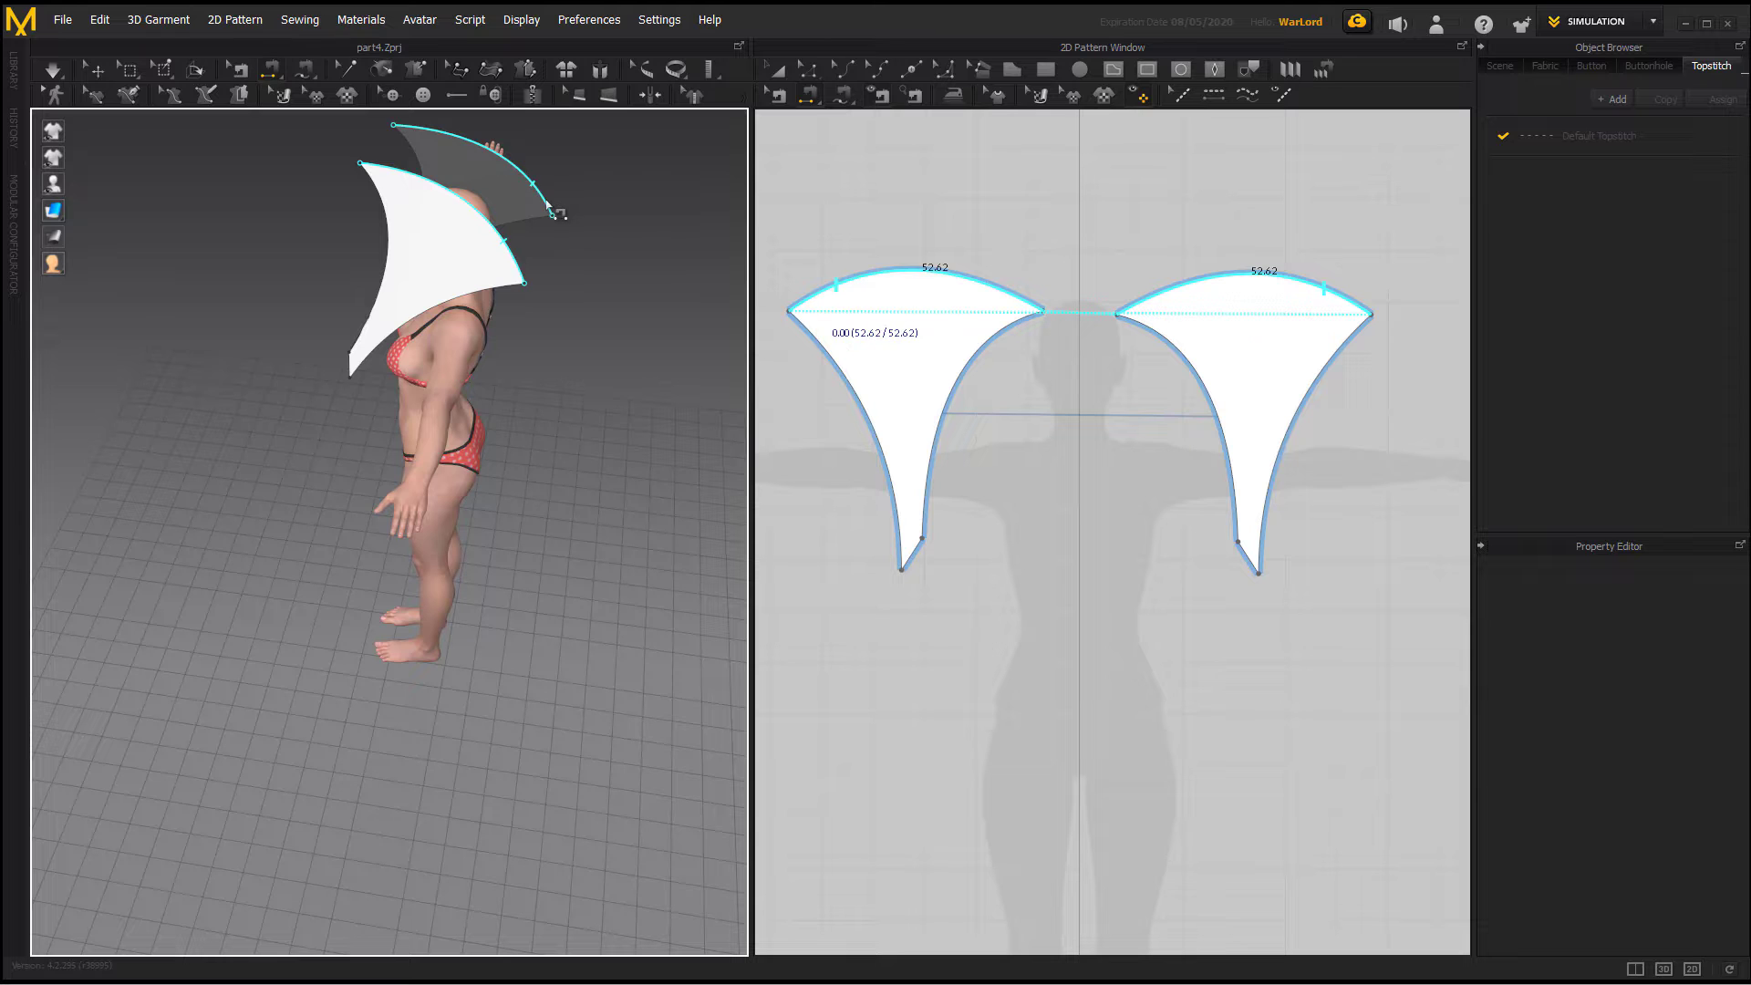
click(556, 213)
right_drag(571, 383, 832, 332)
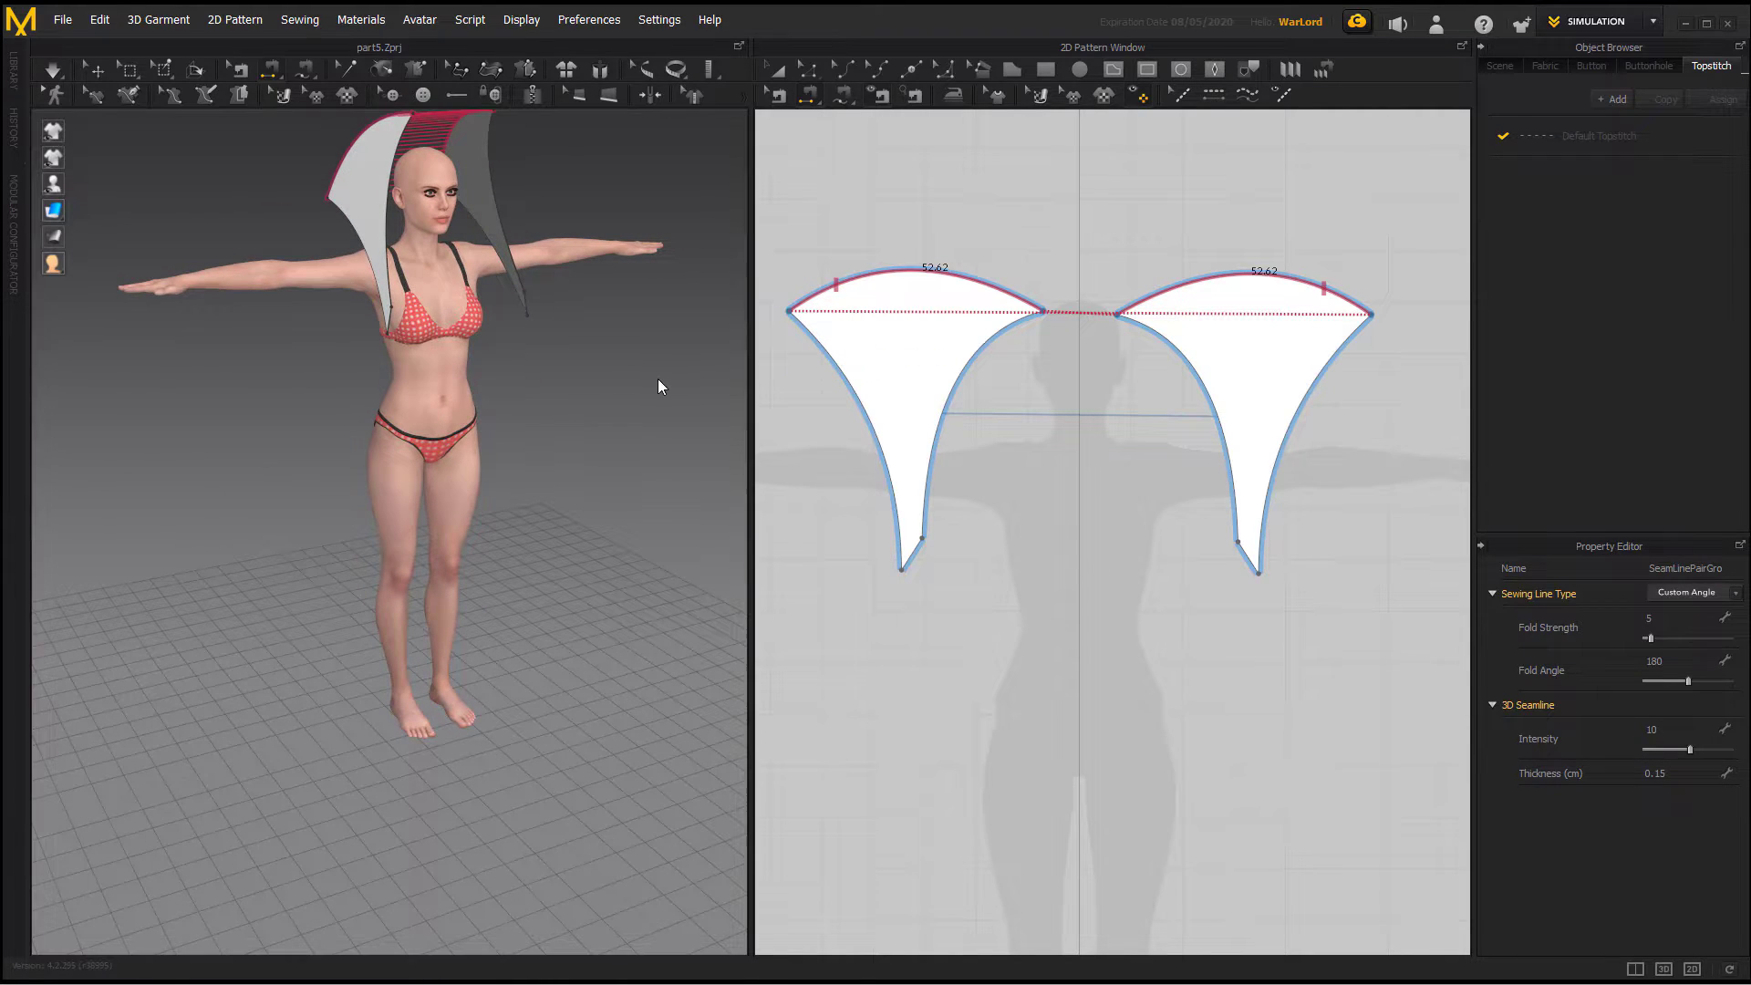
Step: Run the simulation and inspect the hood draping over the head from several angles
right_drag(659, 379, 387, 468)
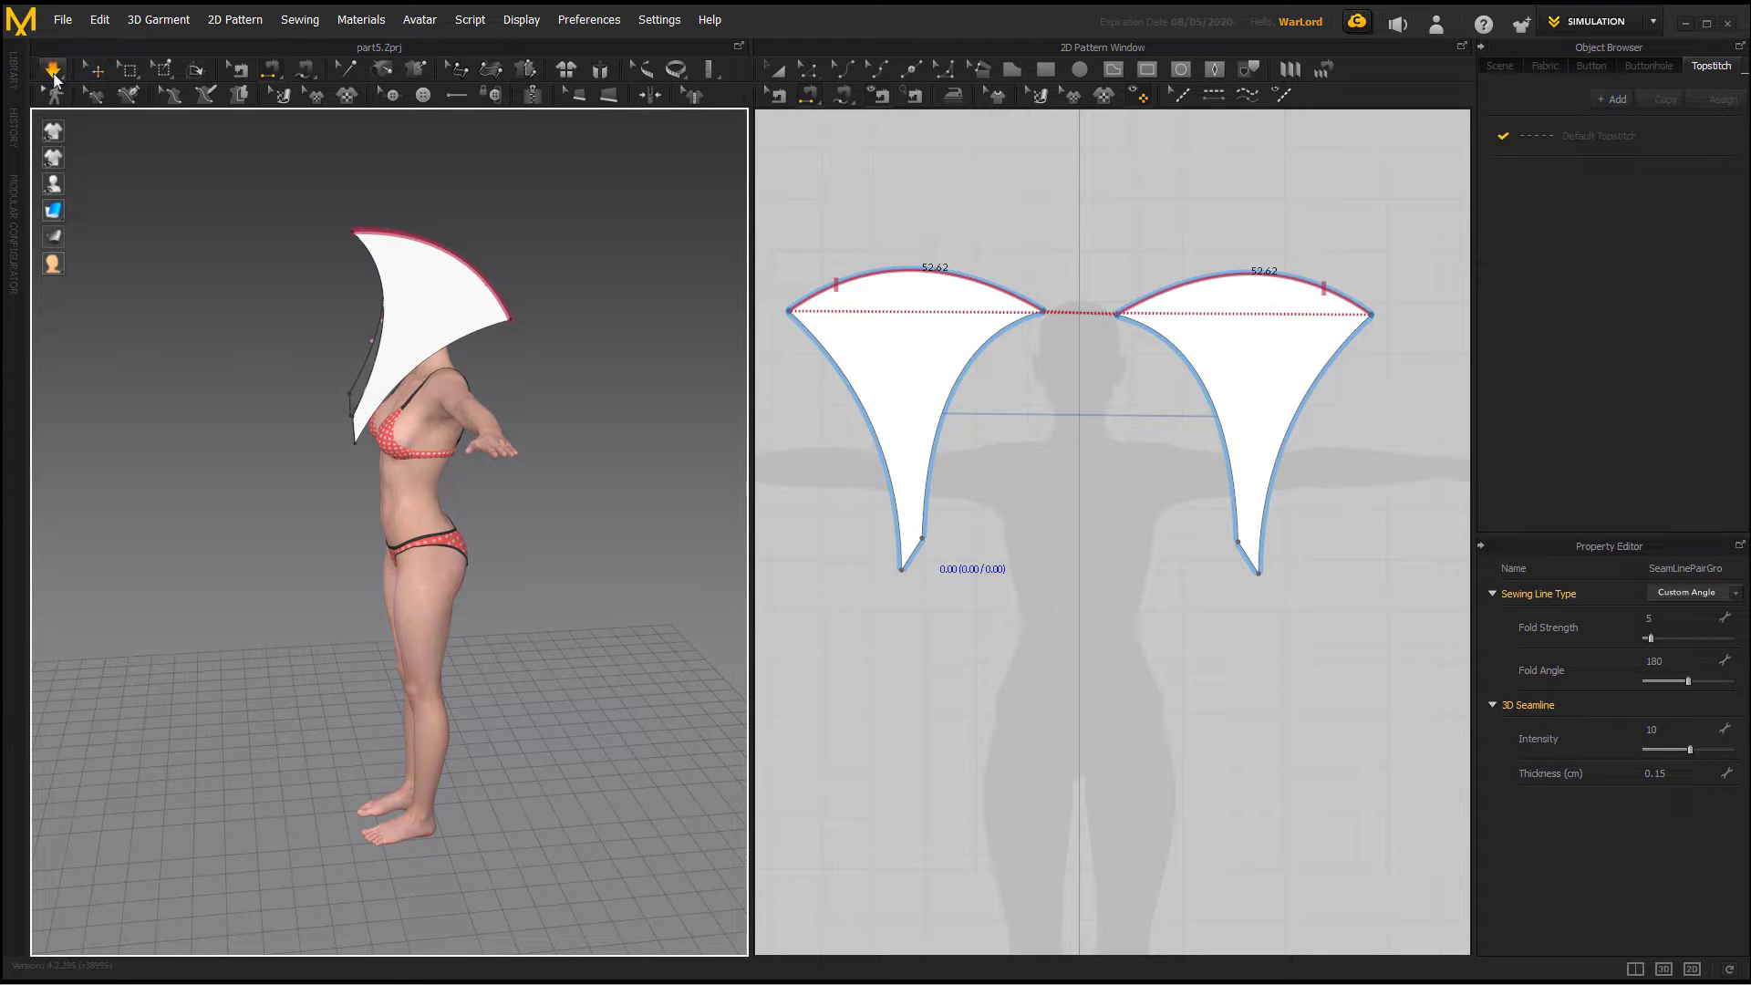
click(54, 73)
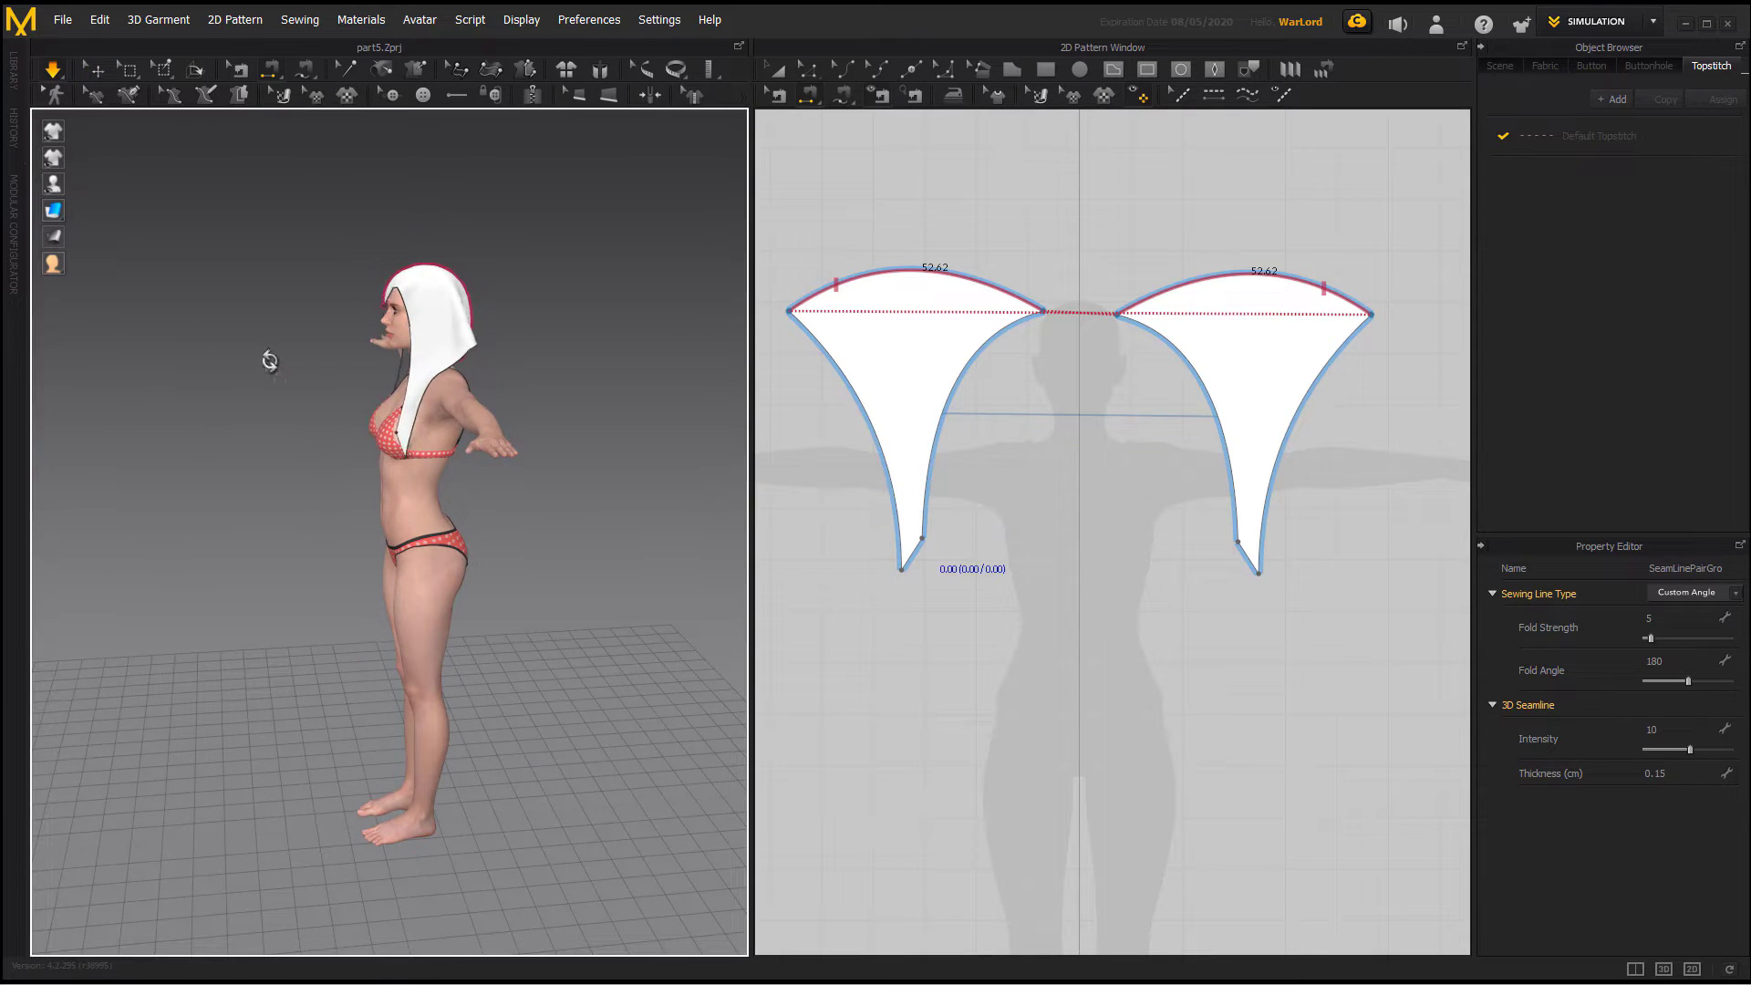
right_drag(270, 361, 71, 356)
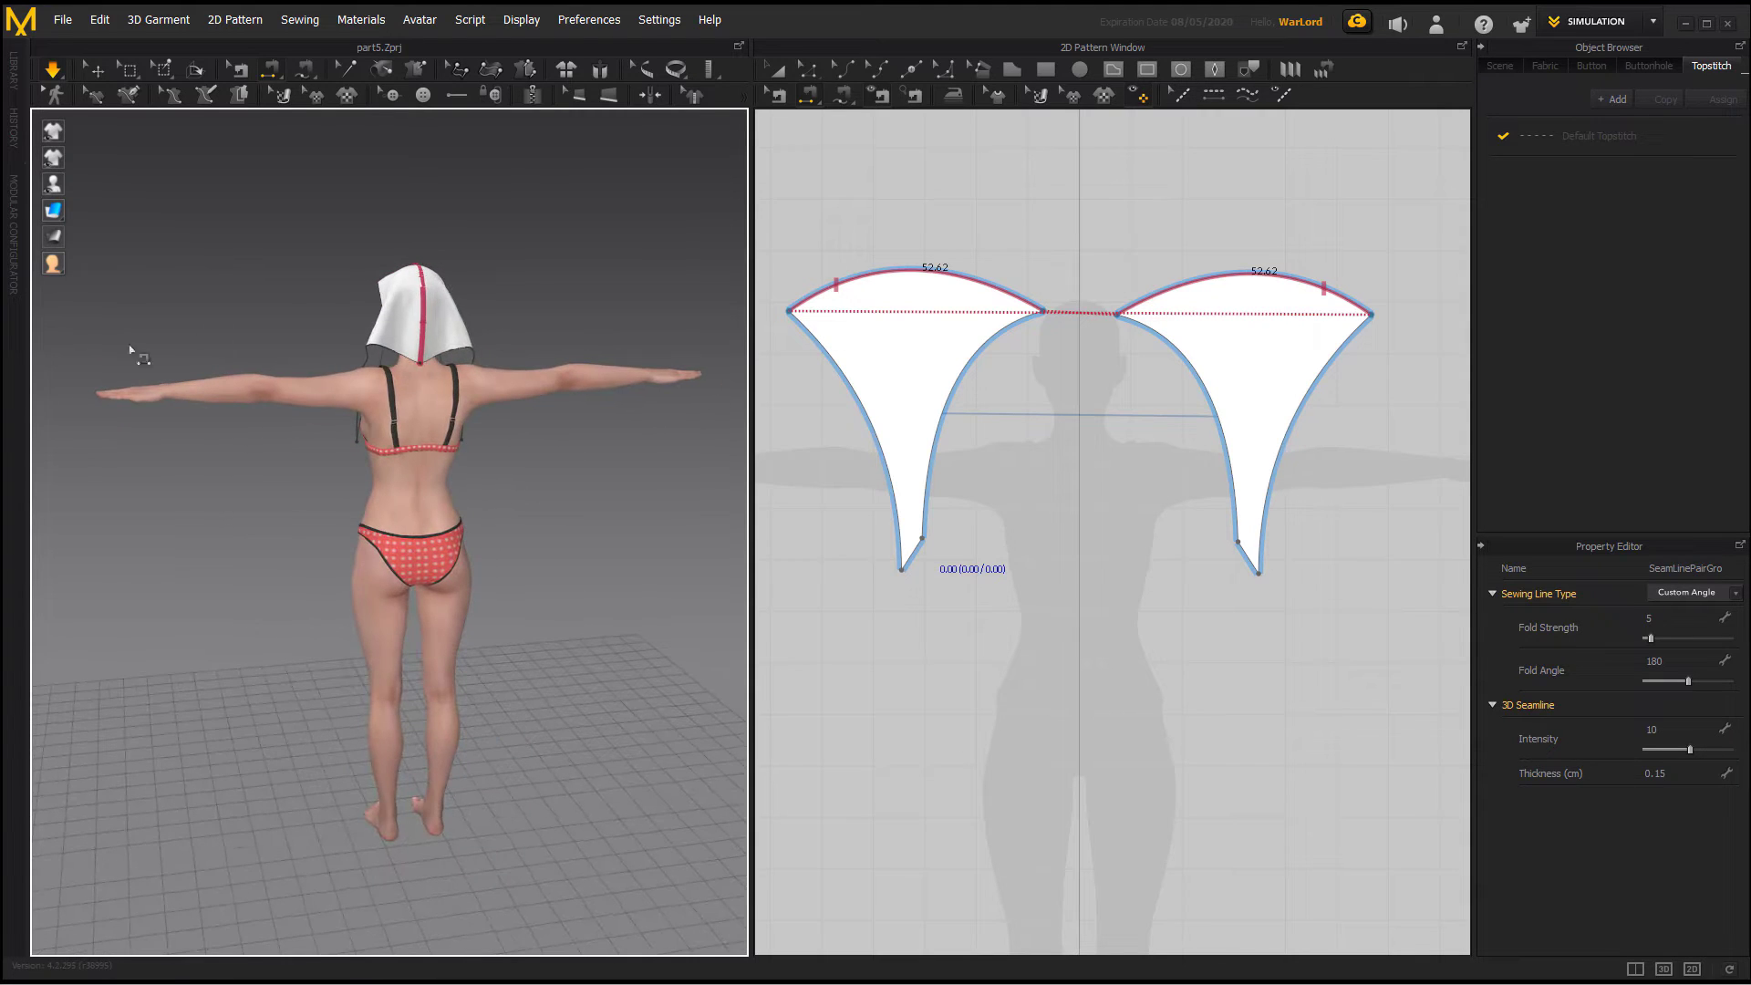
right_drag(645, 290, 709, 402)
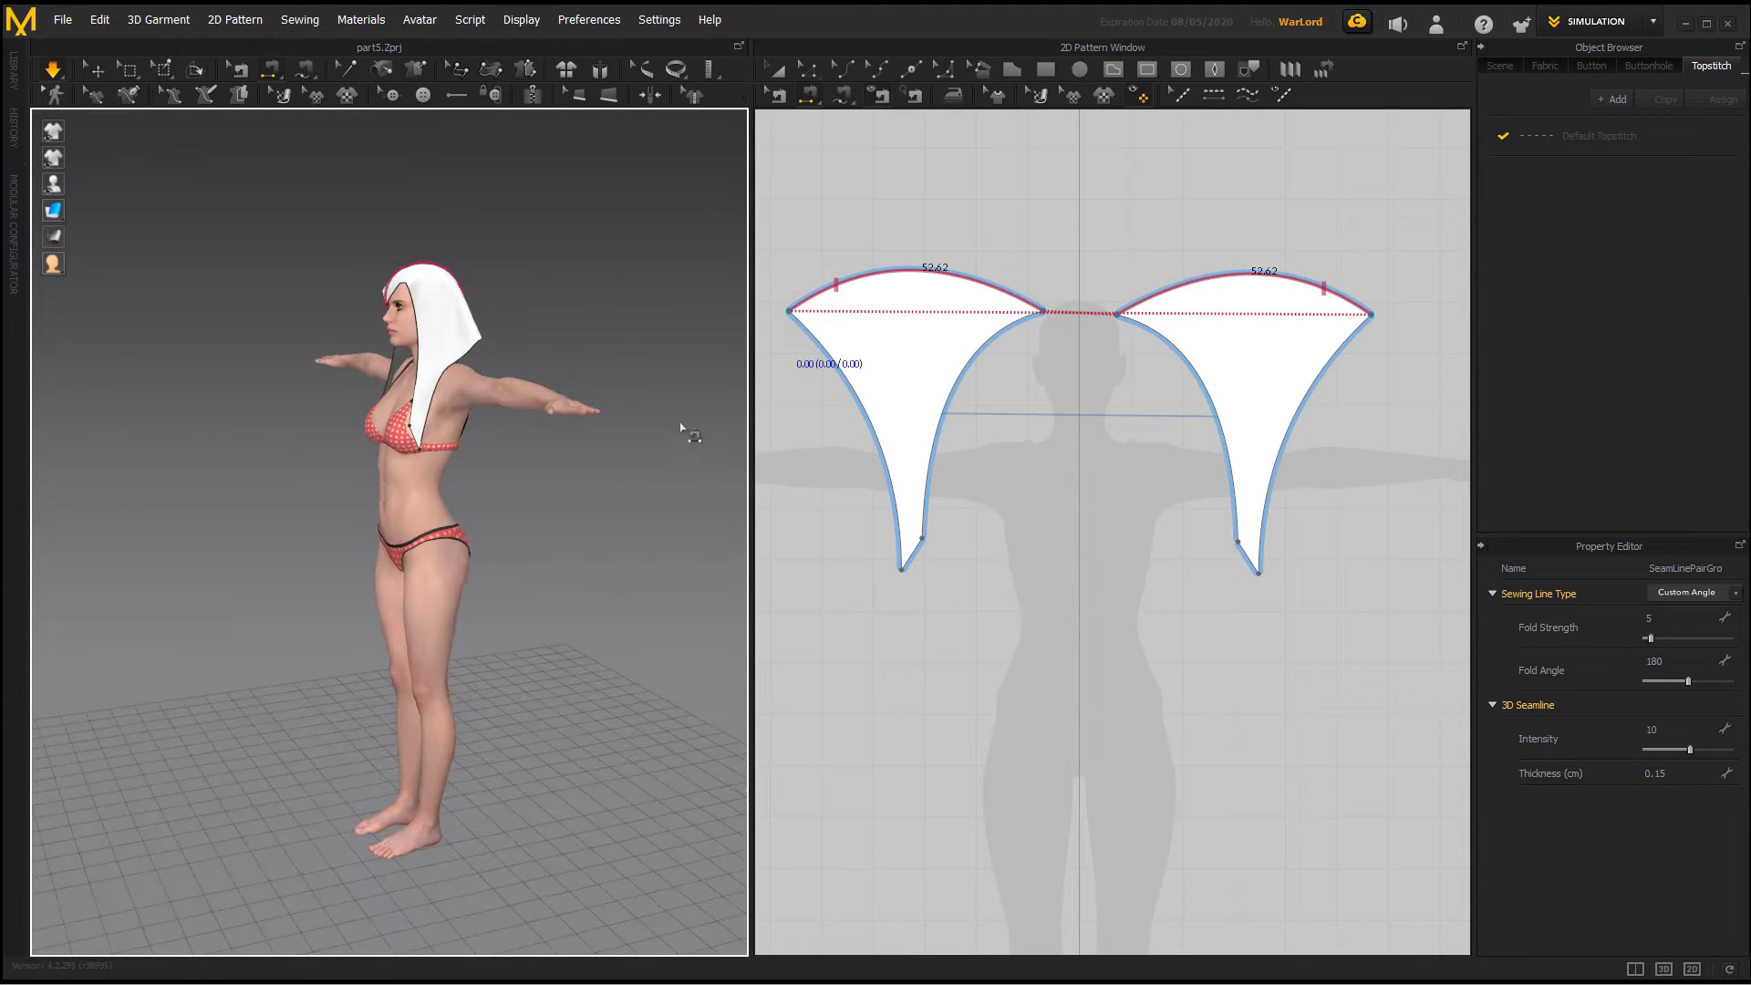
right_drag(280, 504, 207, 496)
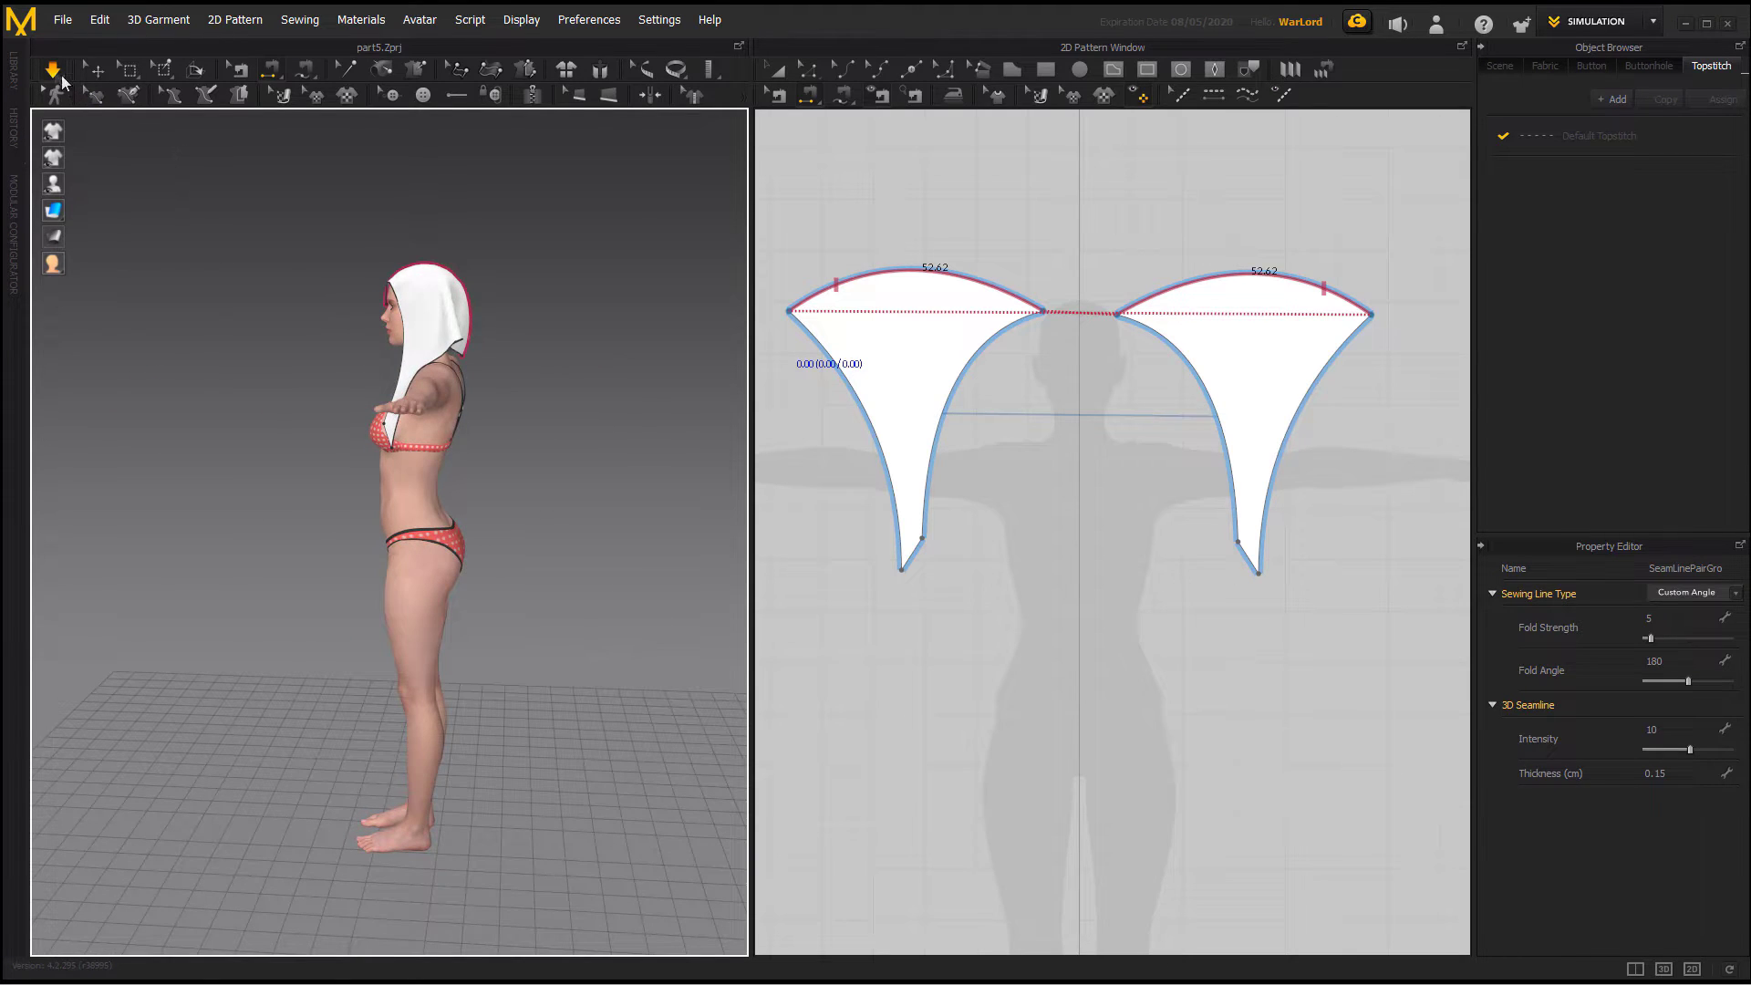
scroll(514, 500, up, 4)
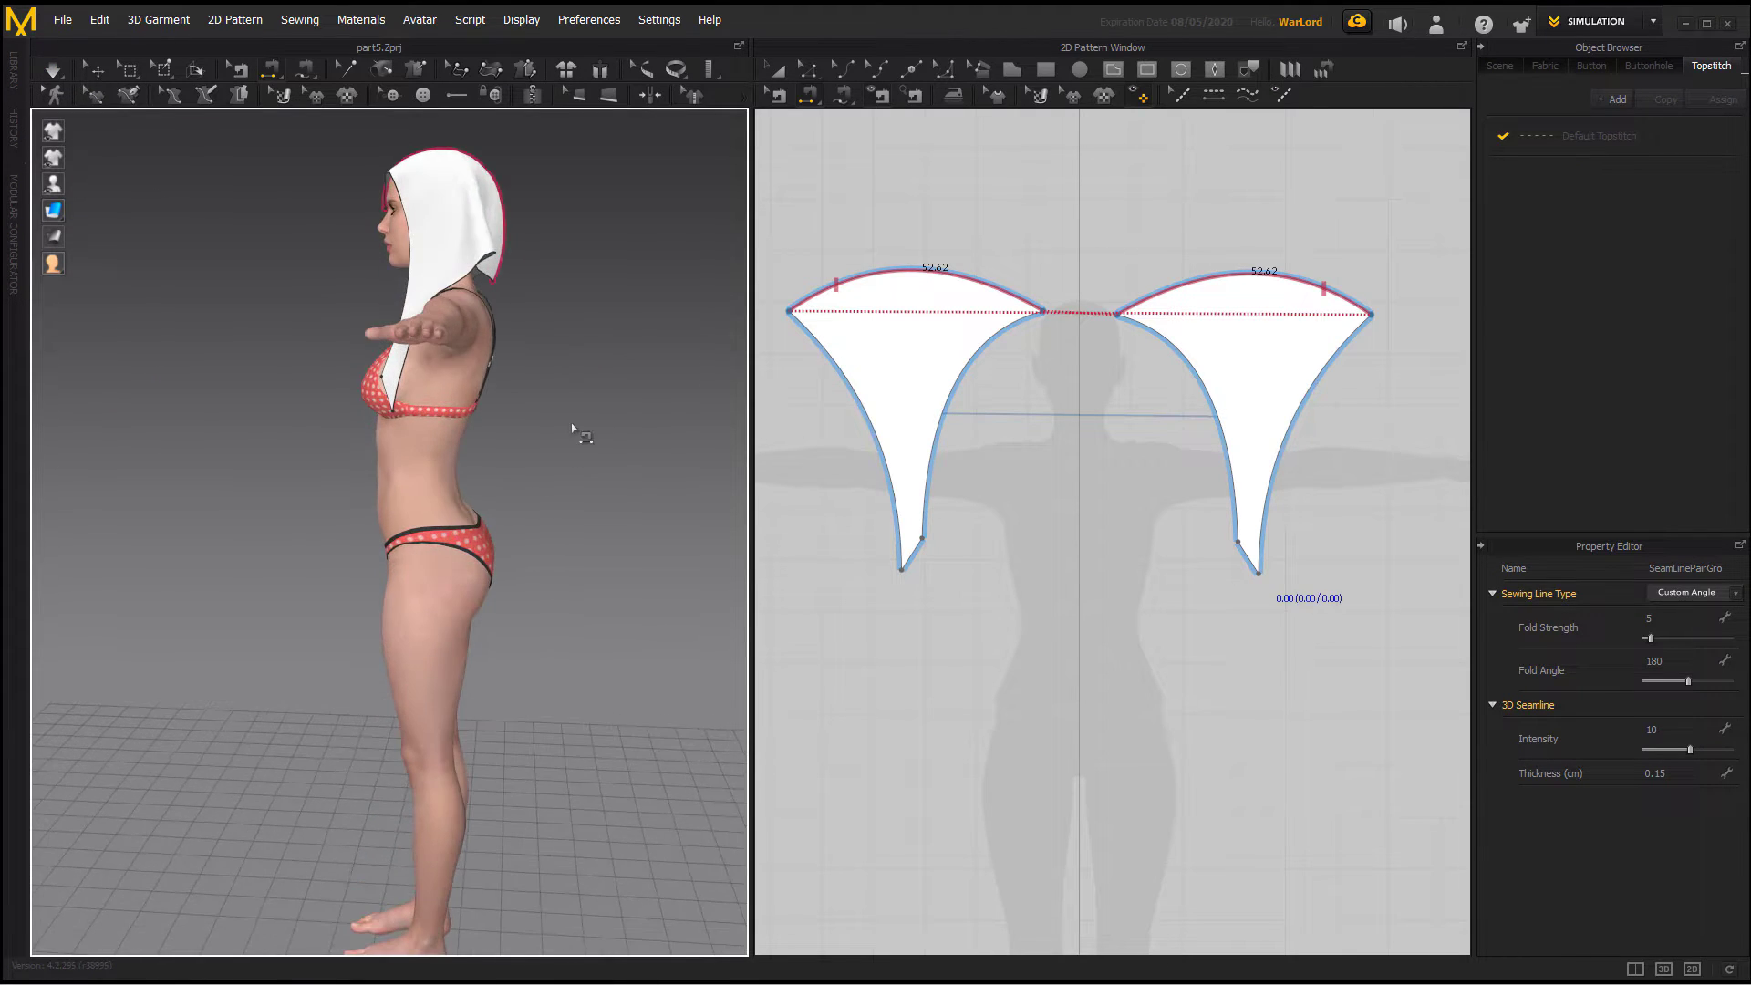
right_drag(574, 430, 461, 522)
click(808, 69)
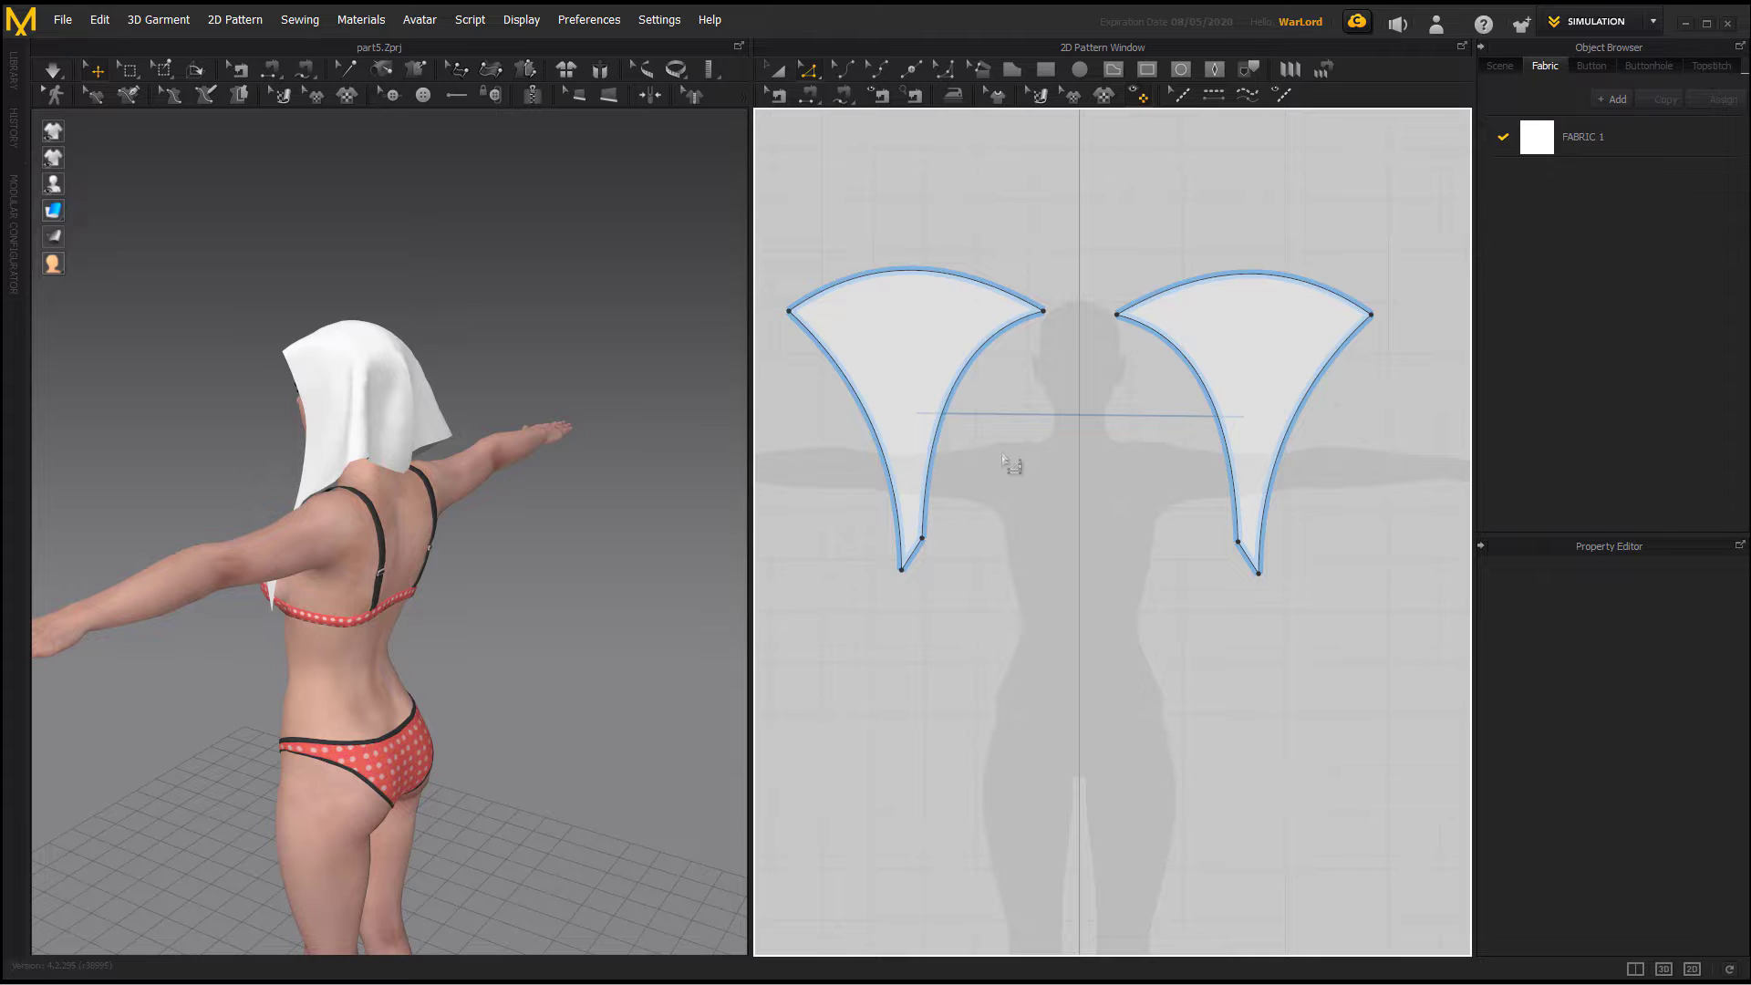
Step: Pull the left piece's top-left corner point outward to widen both mirrored pieces
middle_drag(1003, 455, 1062, 461)
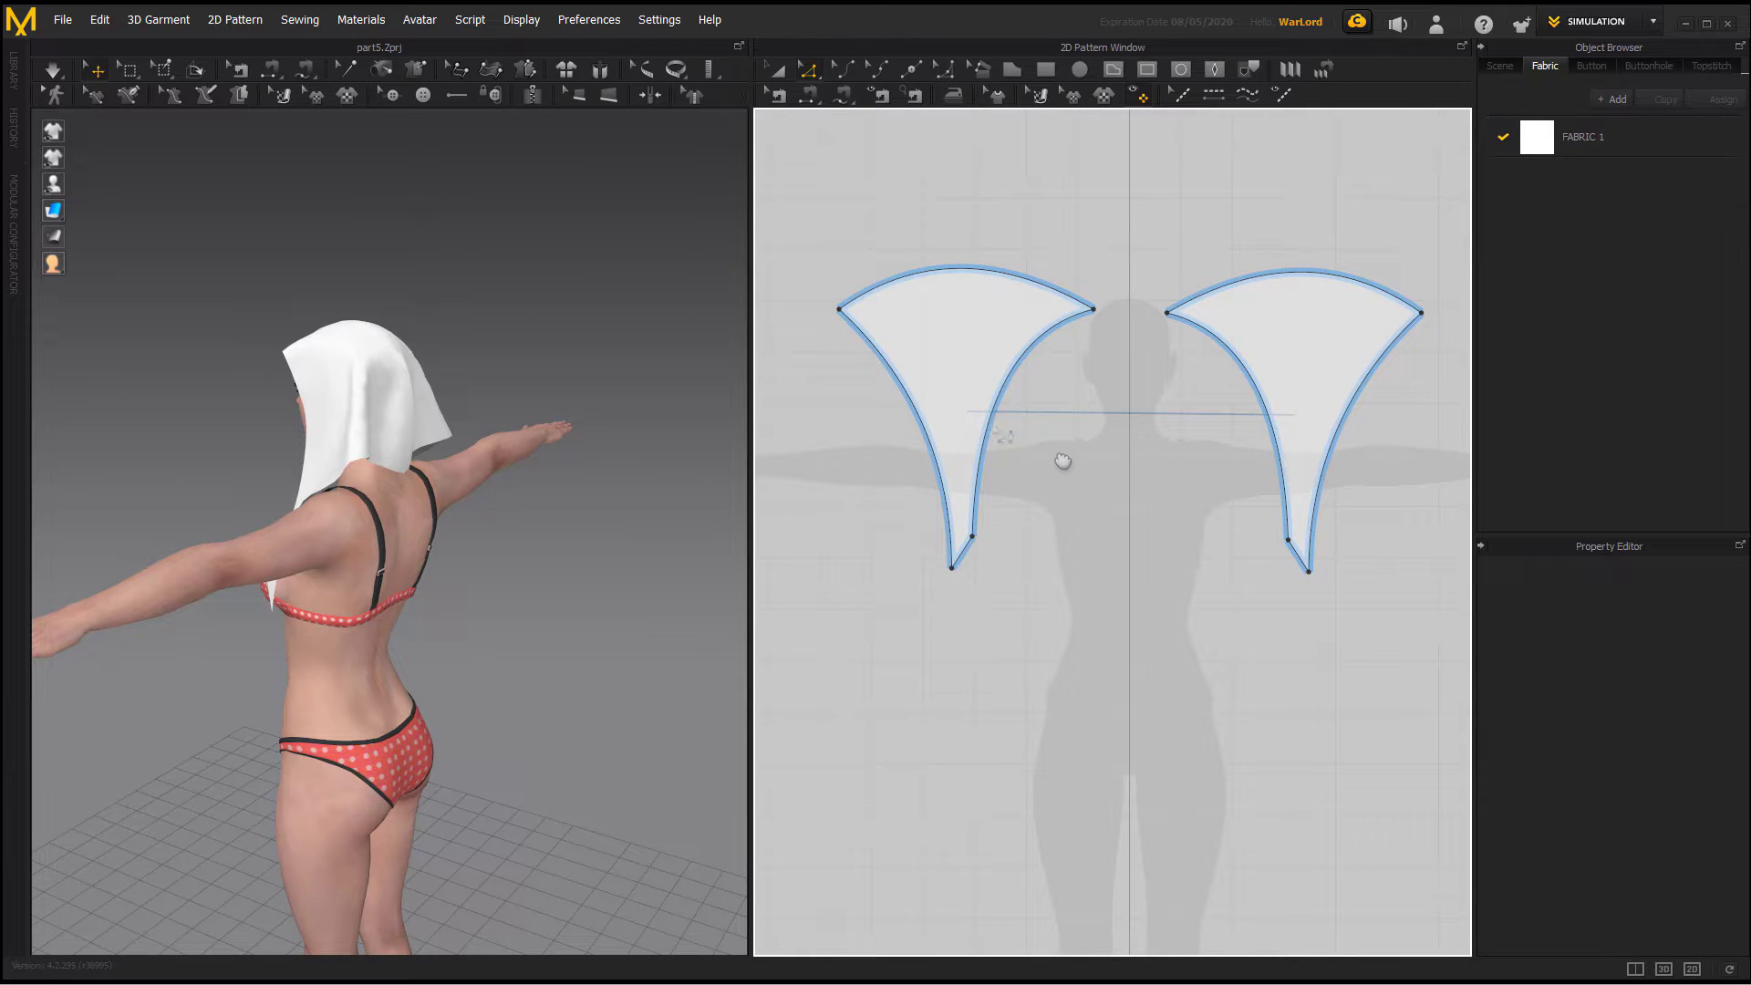
click(839, 311)
drag(839, 310, 806, 322)
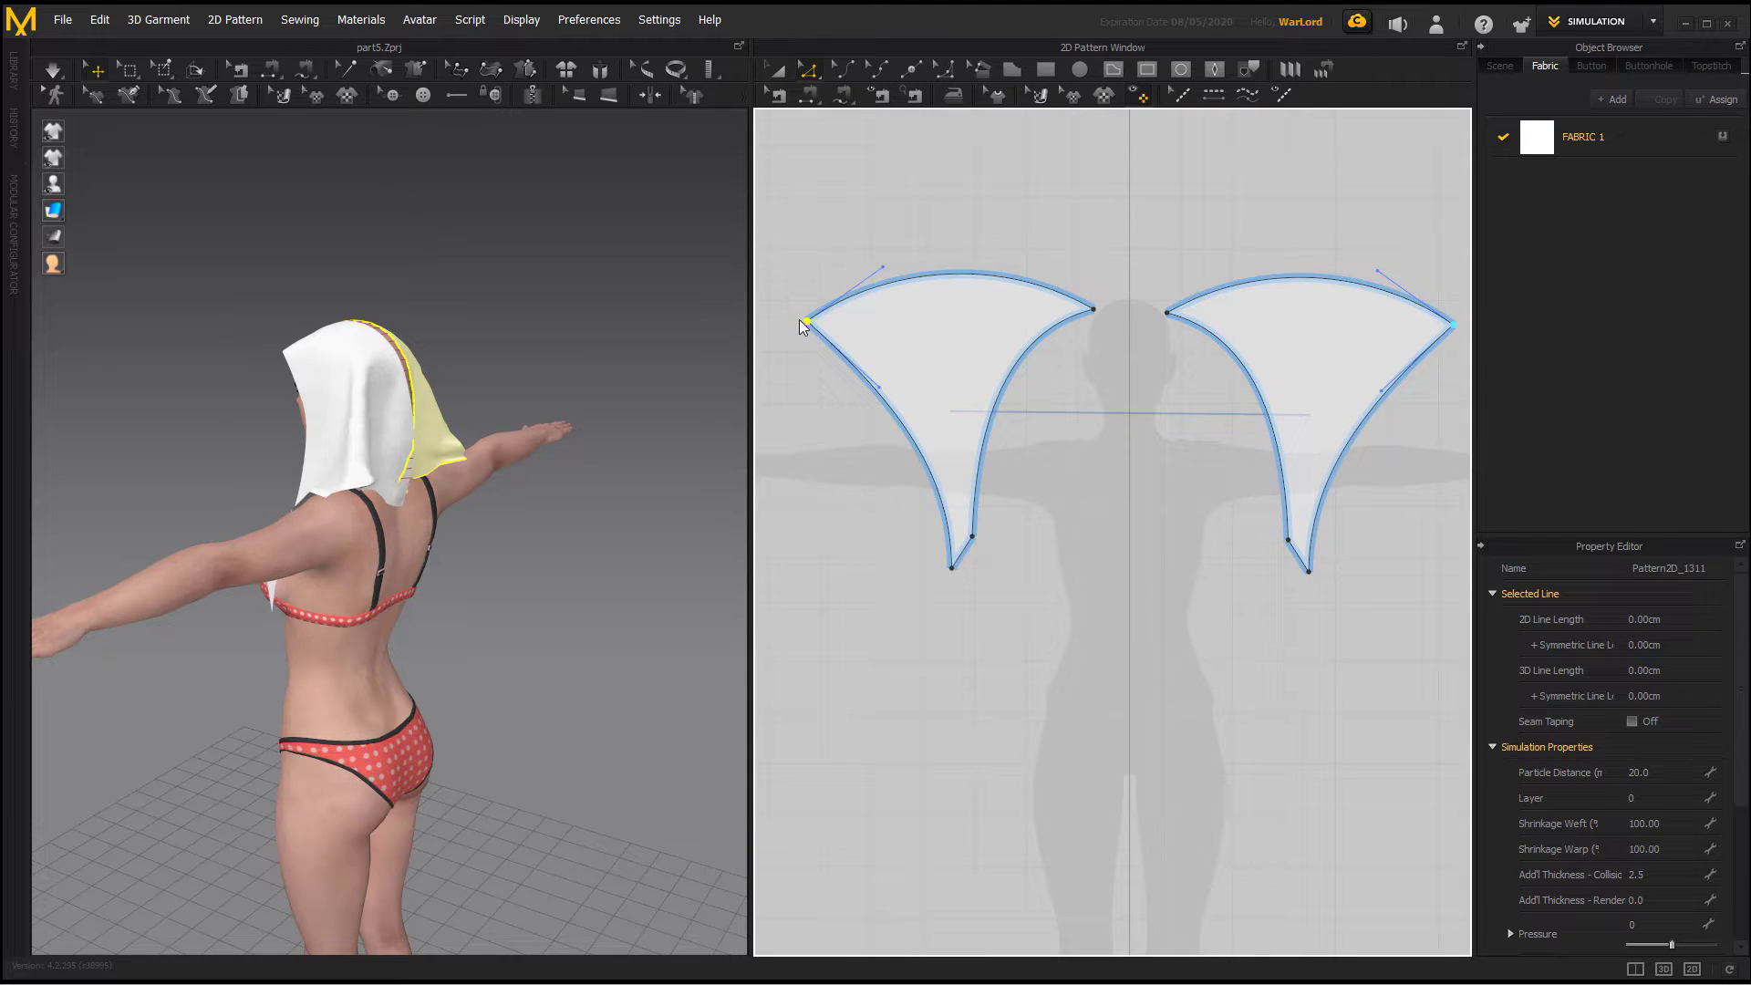
drag(807, 320, 780, 321)
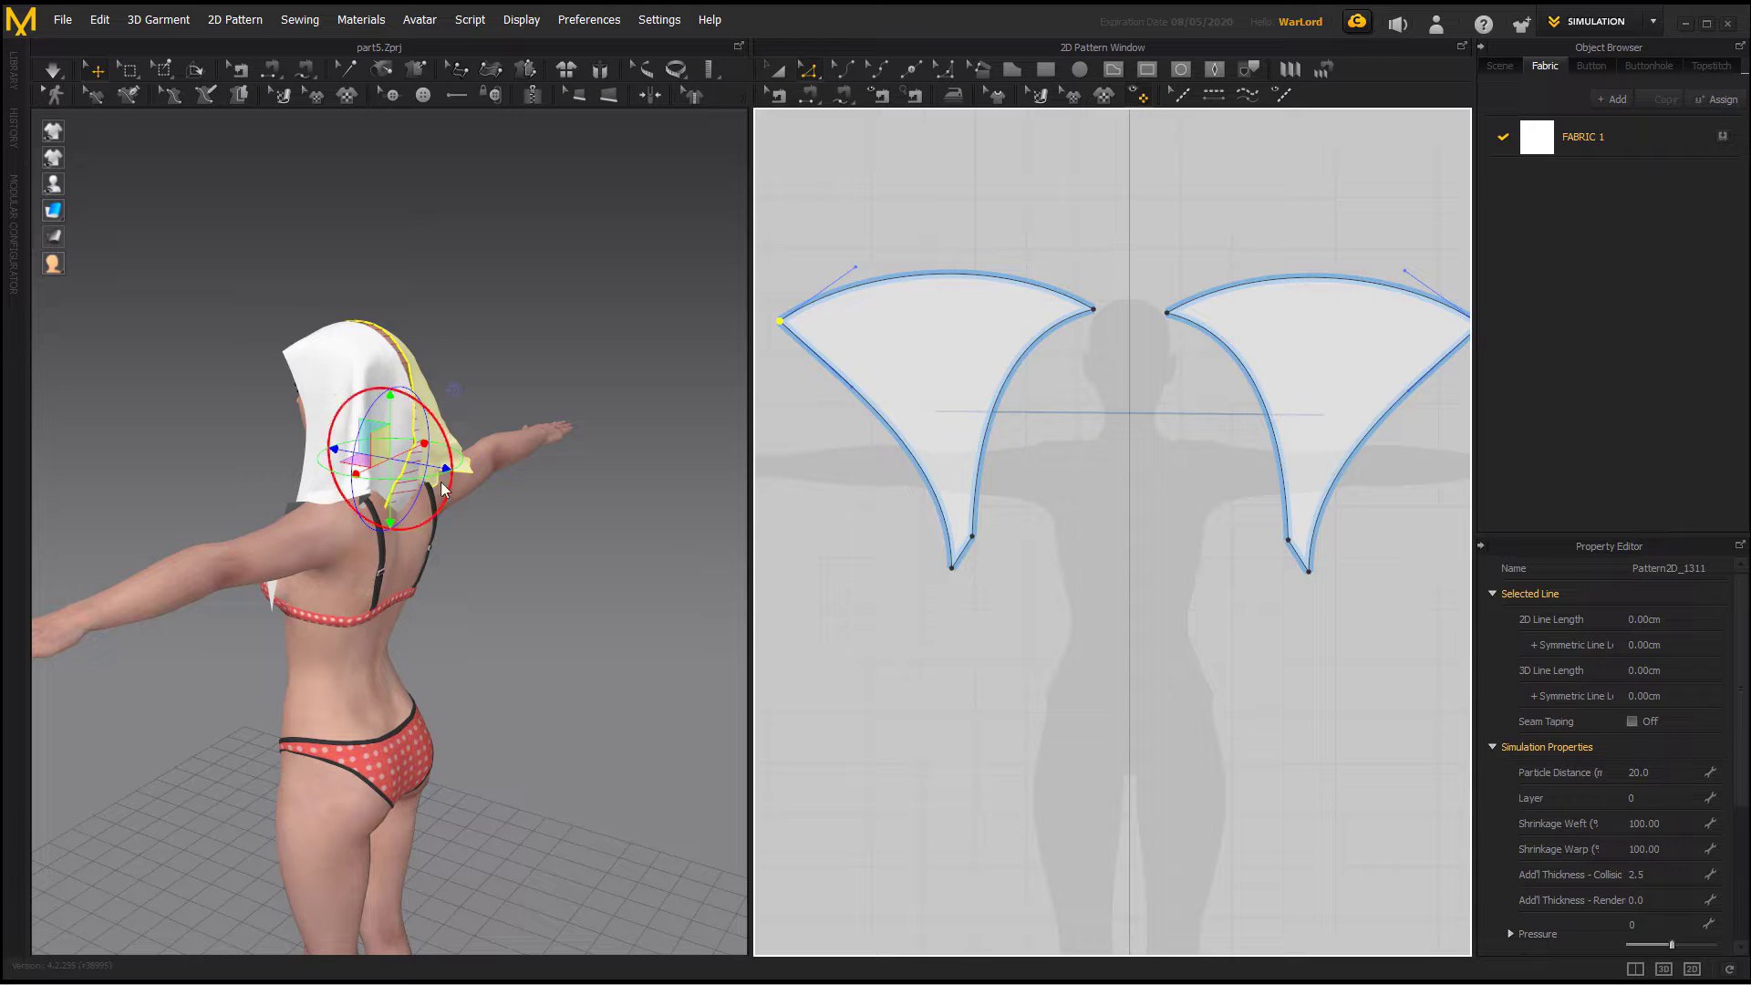
Step: Re-simulate so the wider hood drapes over the head, then clear the selection
click(54, 71)
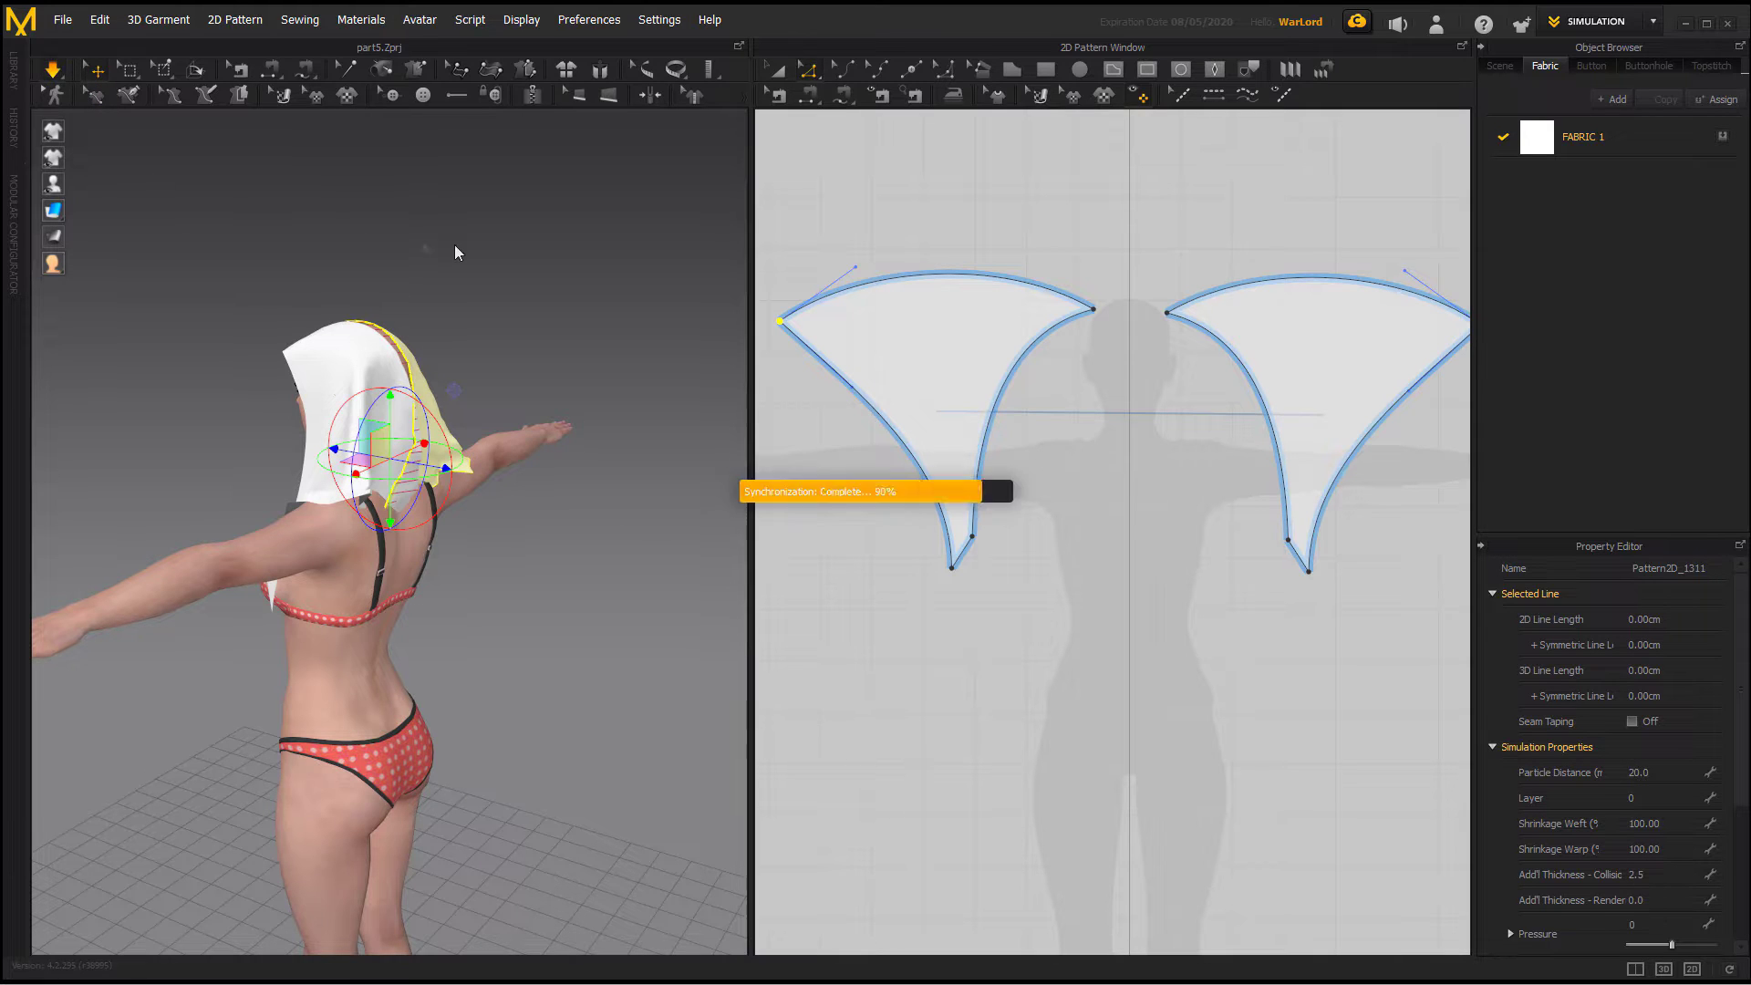
right_drag(454, 245, 494, 277)
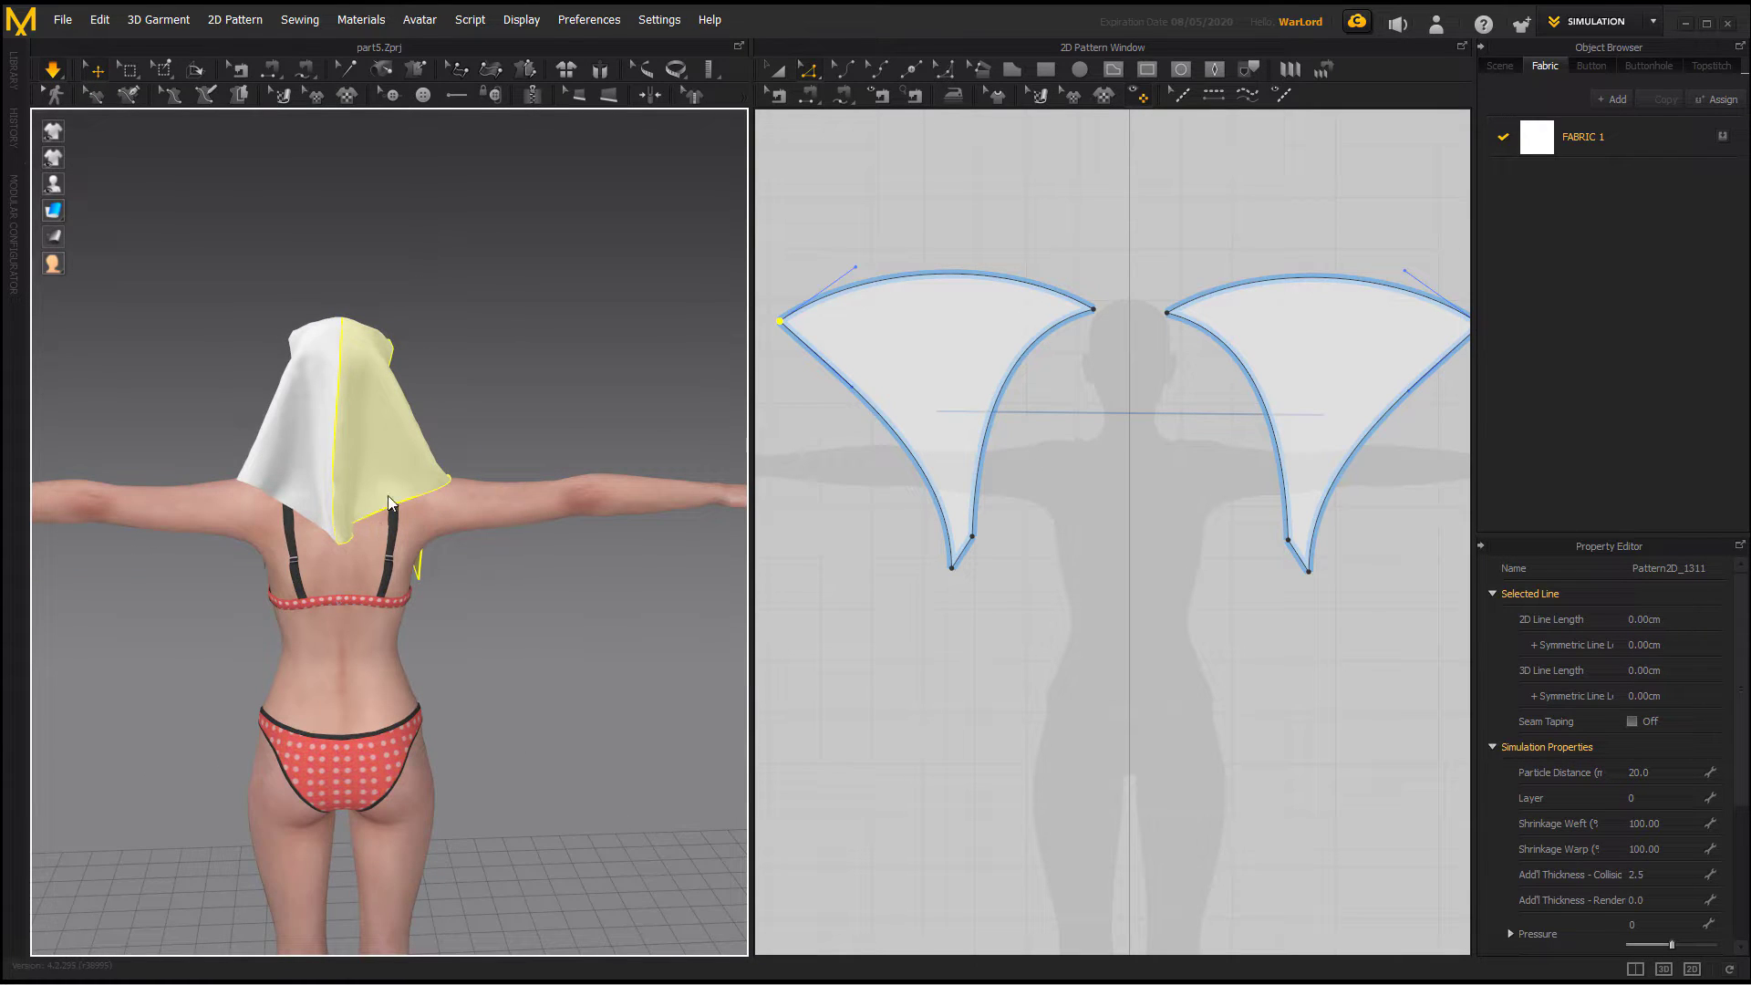
click(863, 550)
scroll(919, 551, down, 3)
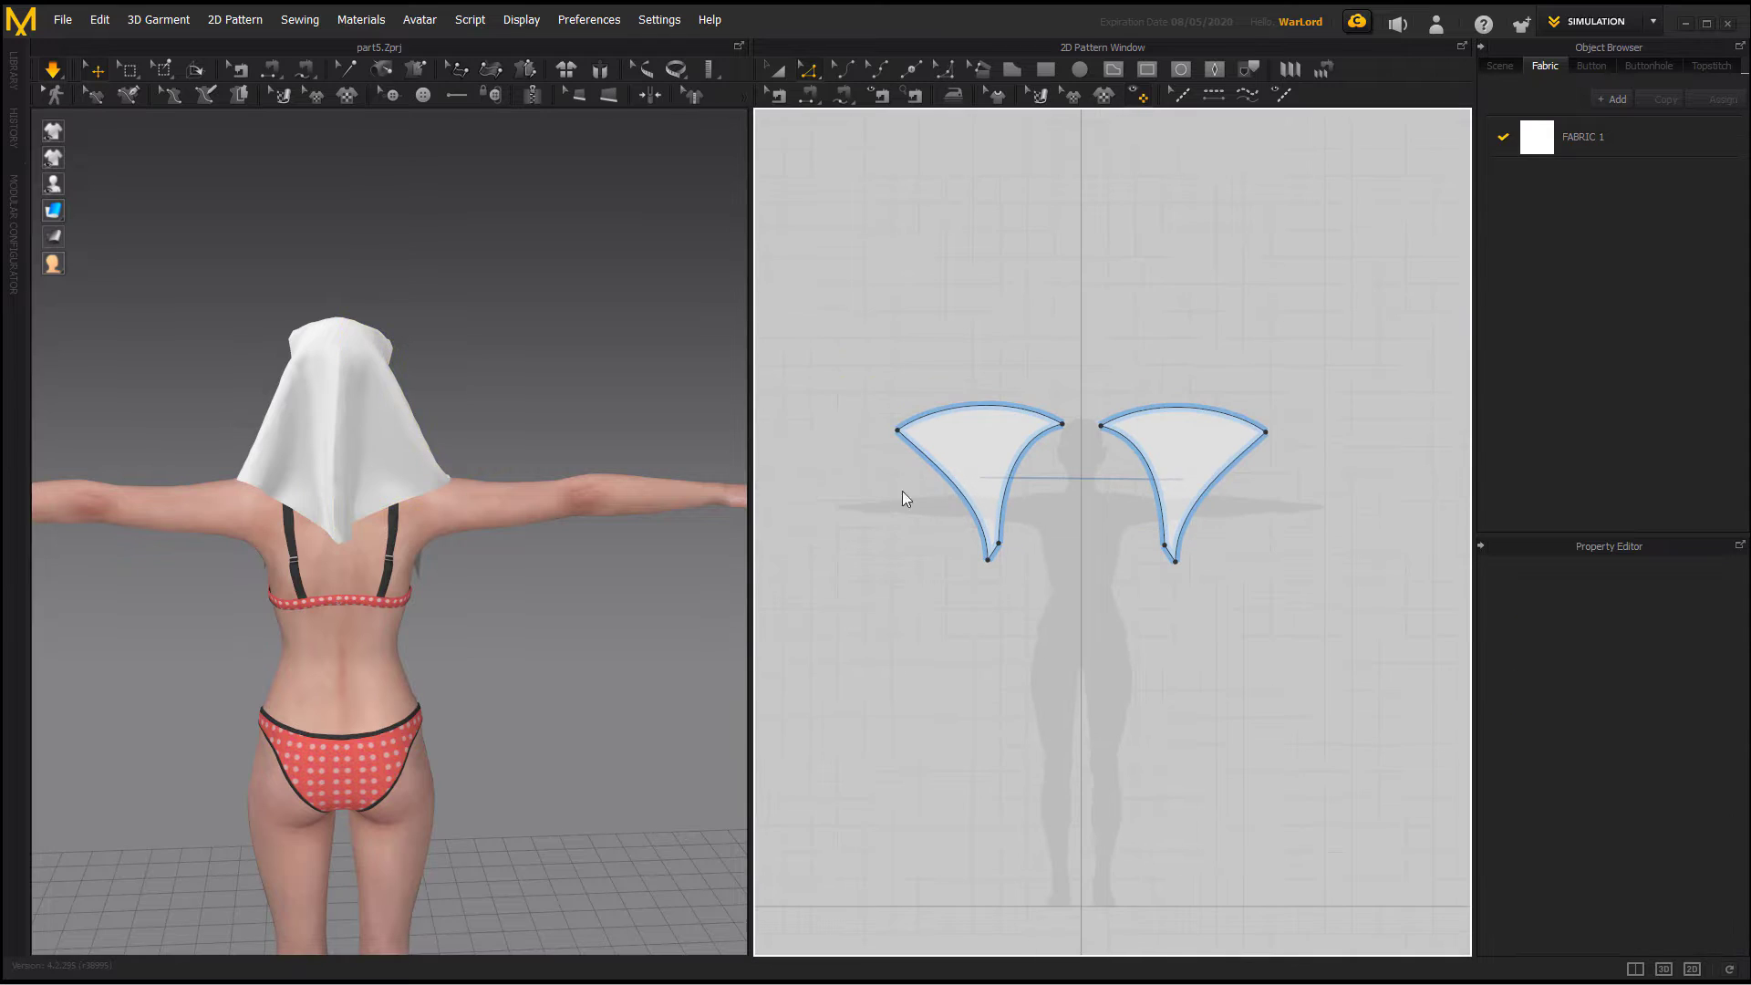
Step: Move the outer corner point and curve the lower-left edge to 65.04cm
drag(895, 427, 882, 439)
key(a)
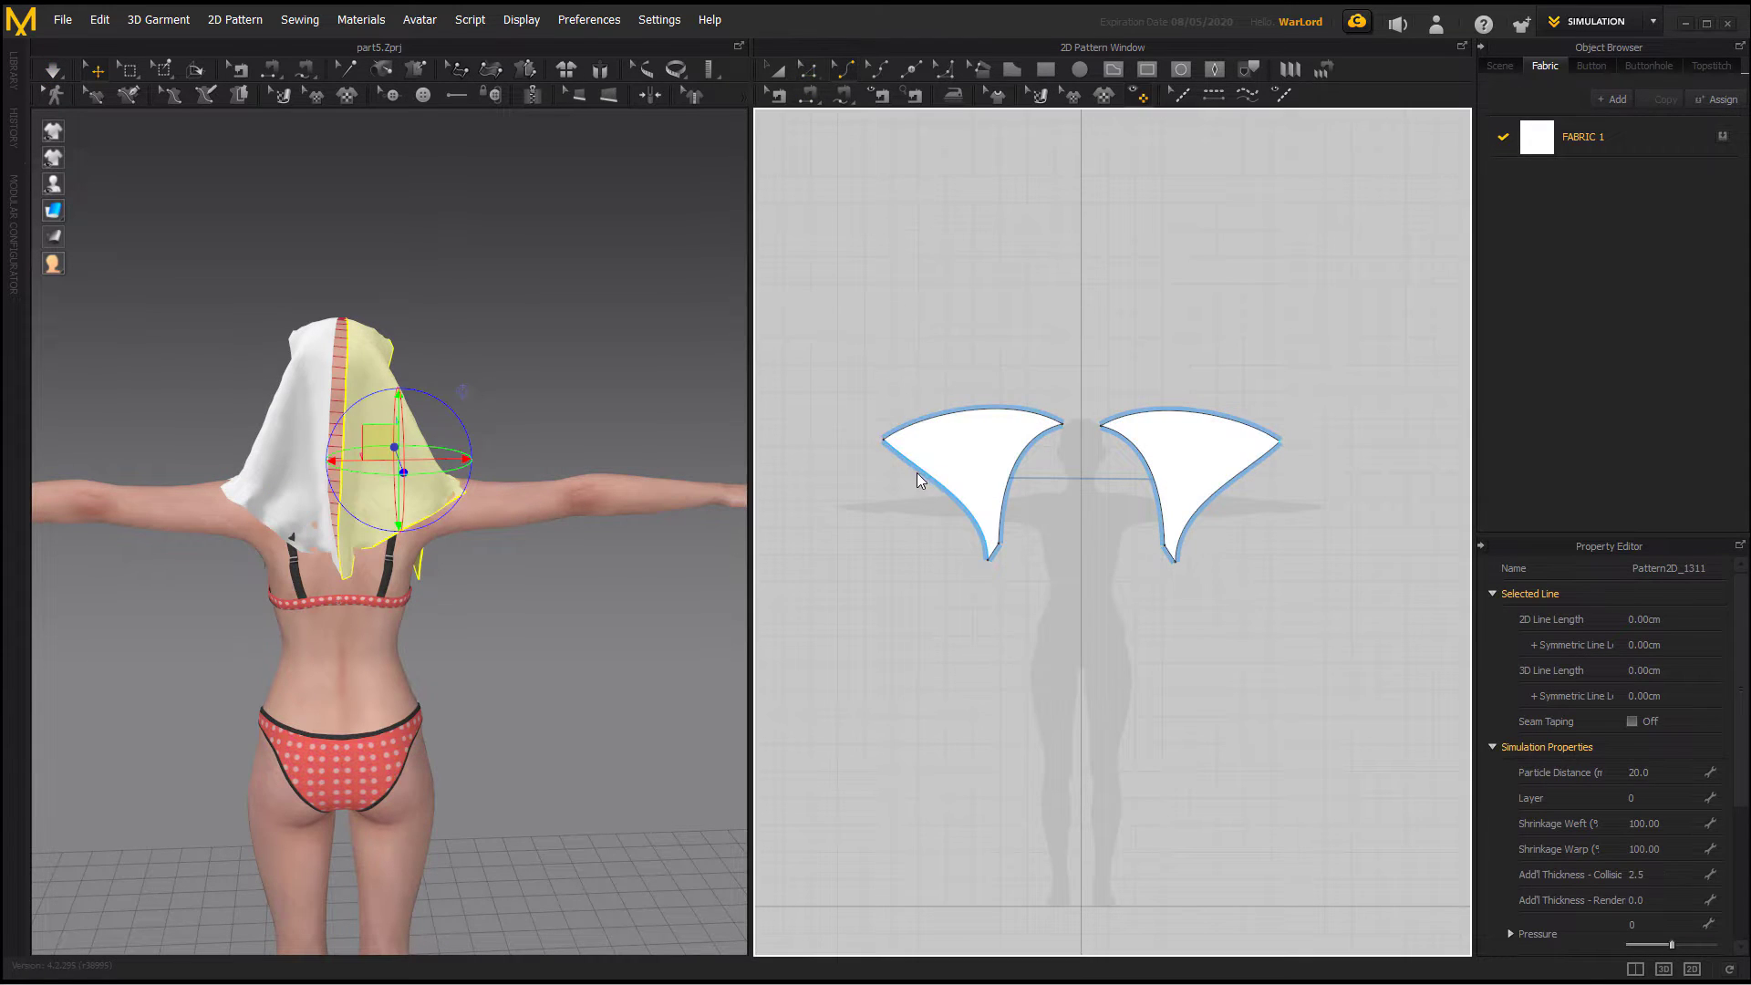
click(927, 469)
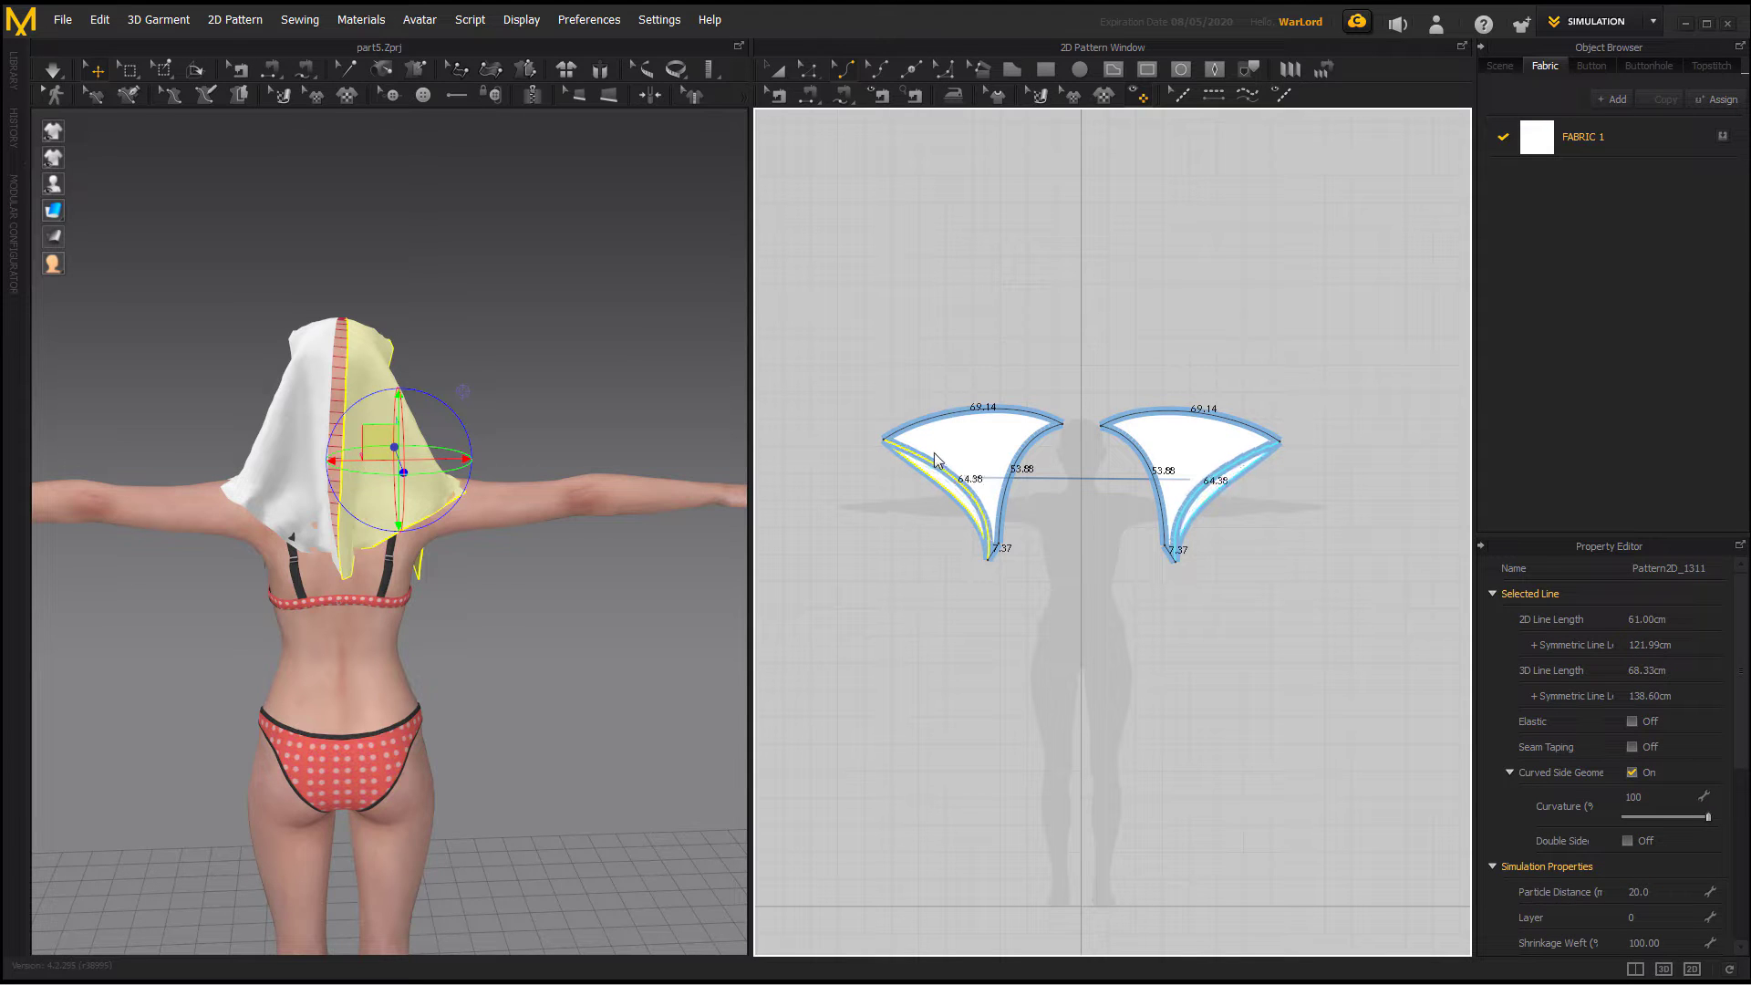
drag(928, 447, 932, 445)
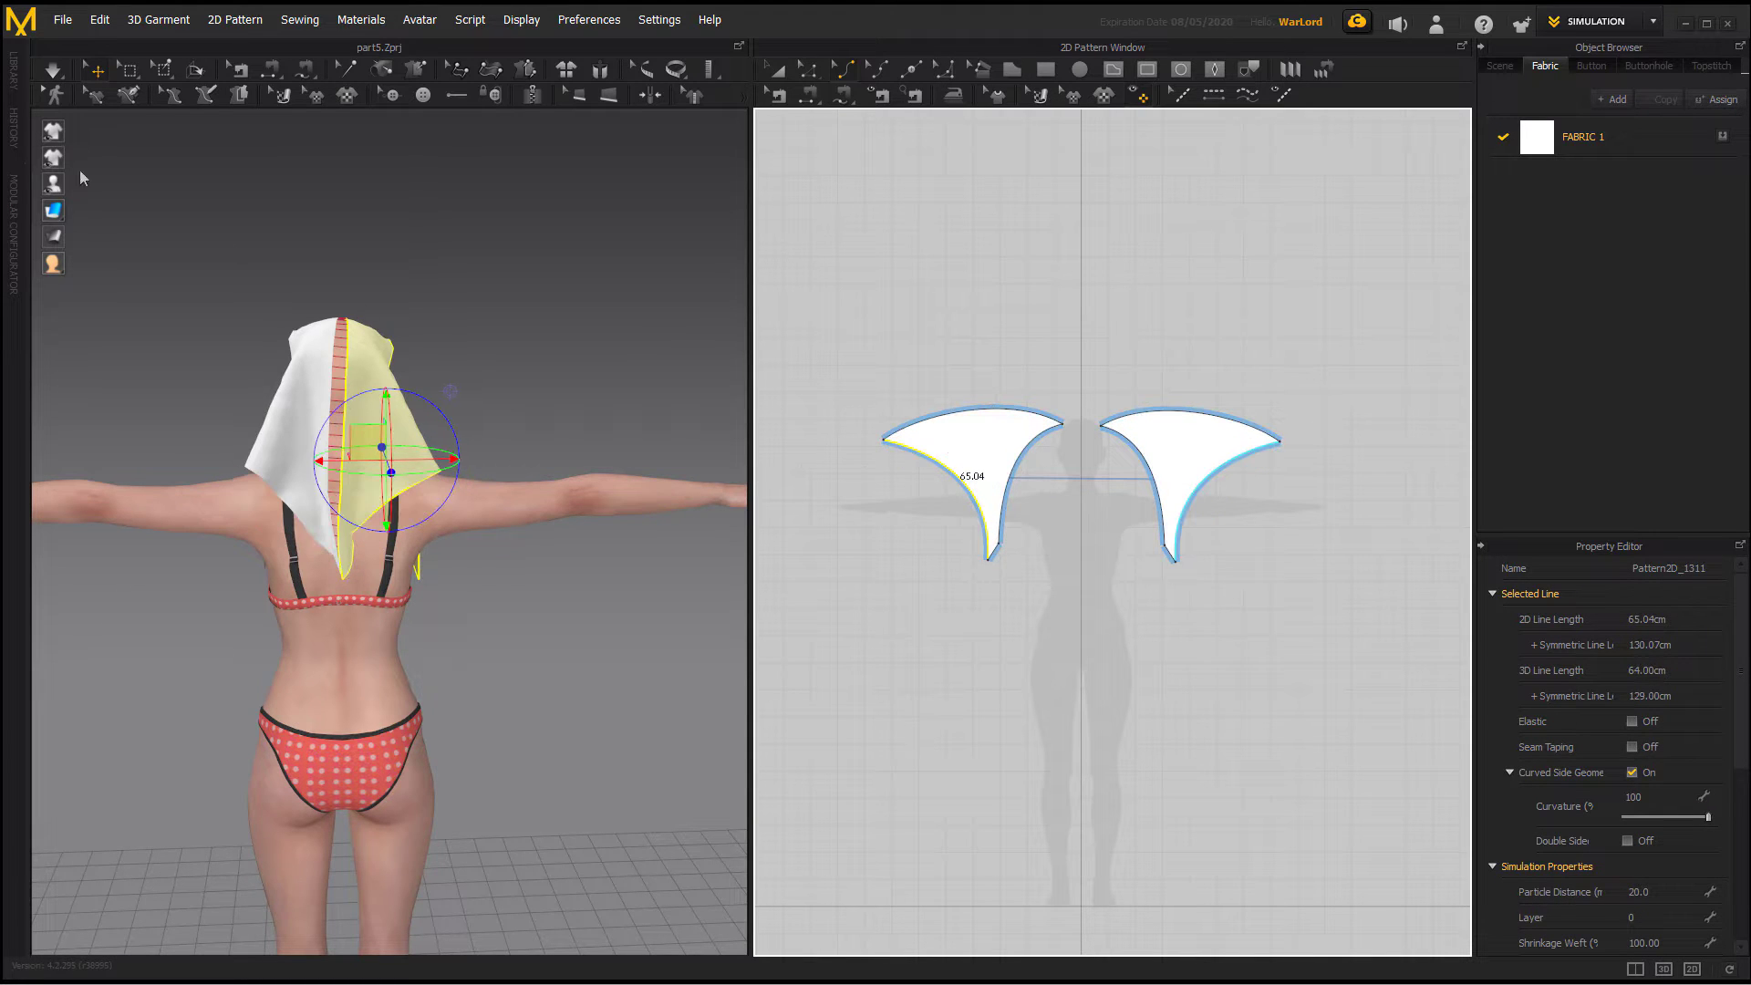
Step: Turn the simulation back on and select the right hood piece from a rear view
click(46, 77)
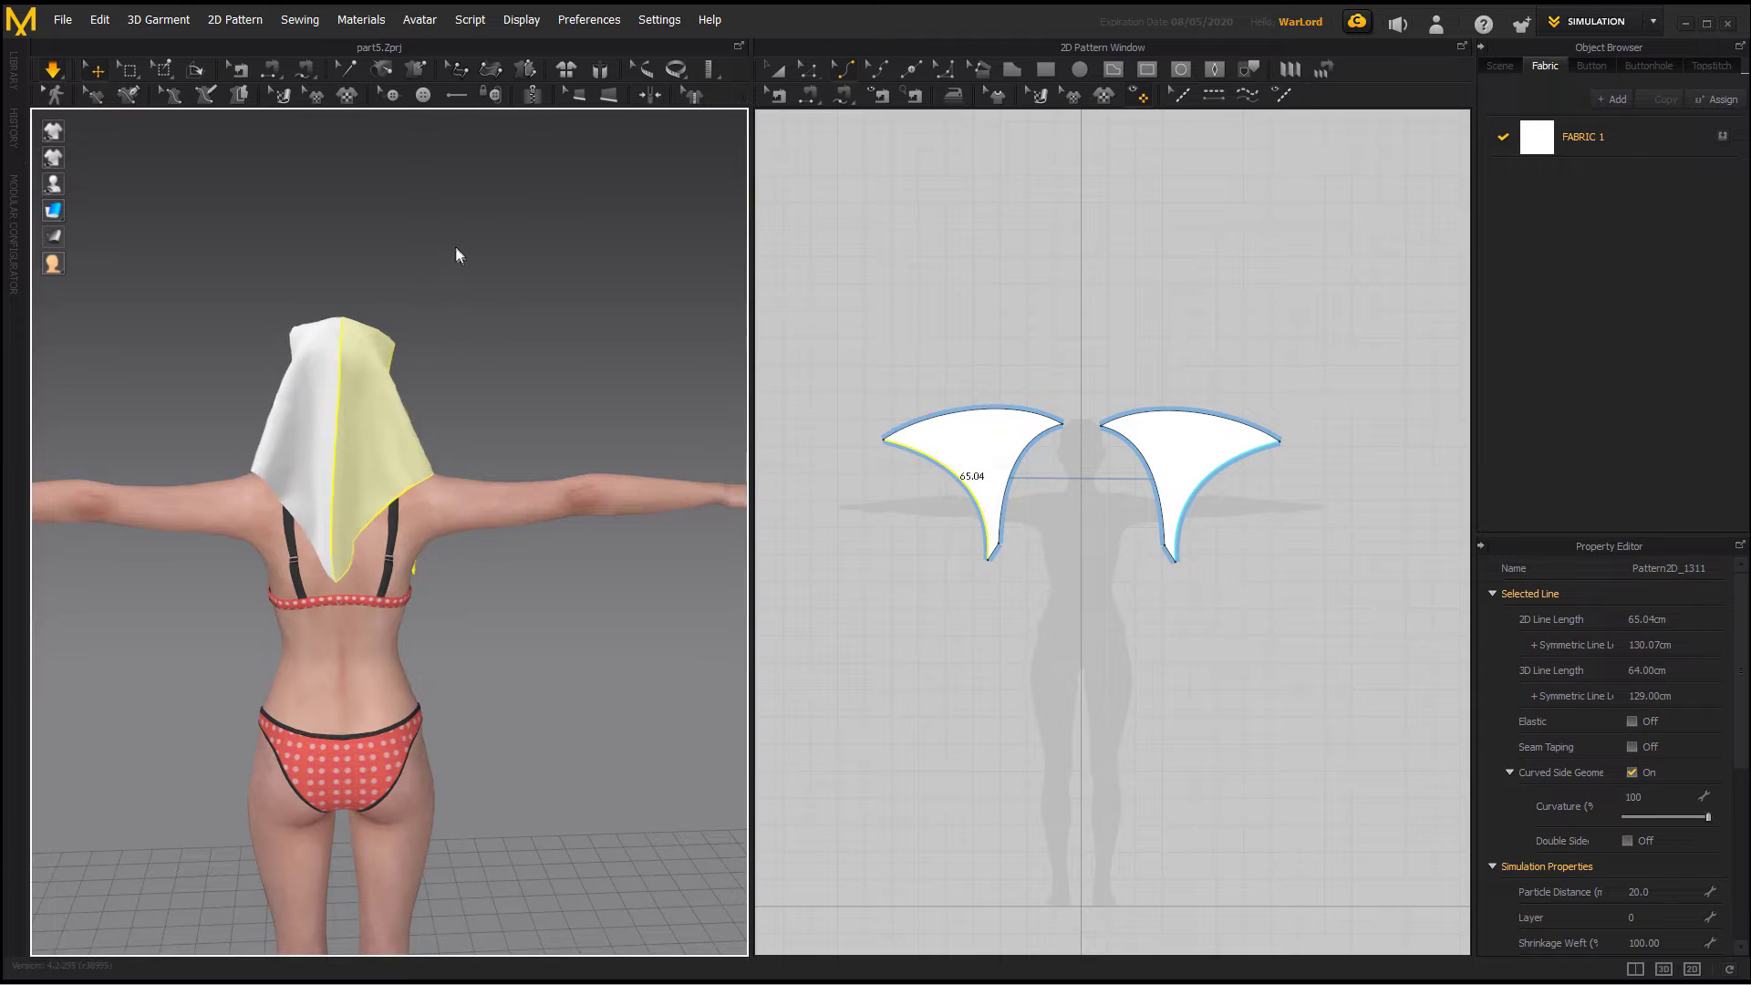
right_drag(425, 264, 446, 307)
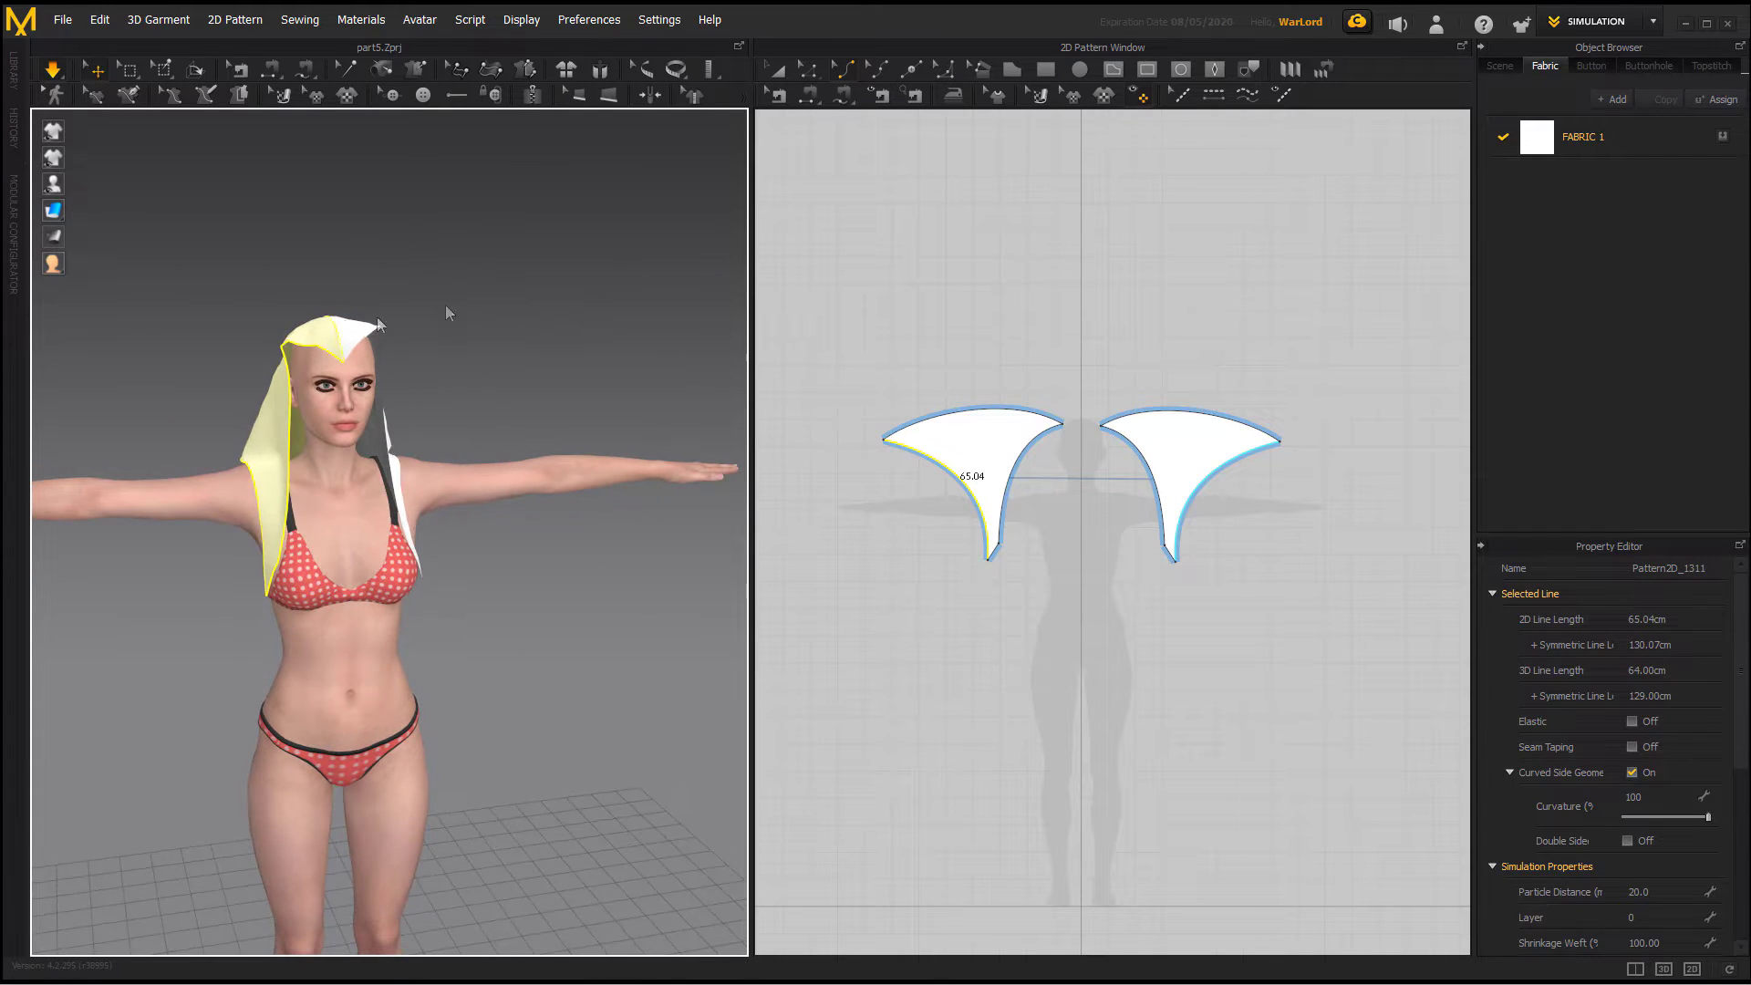
click(356, 332)
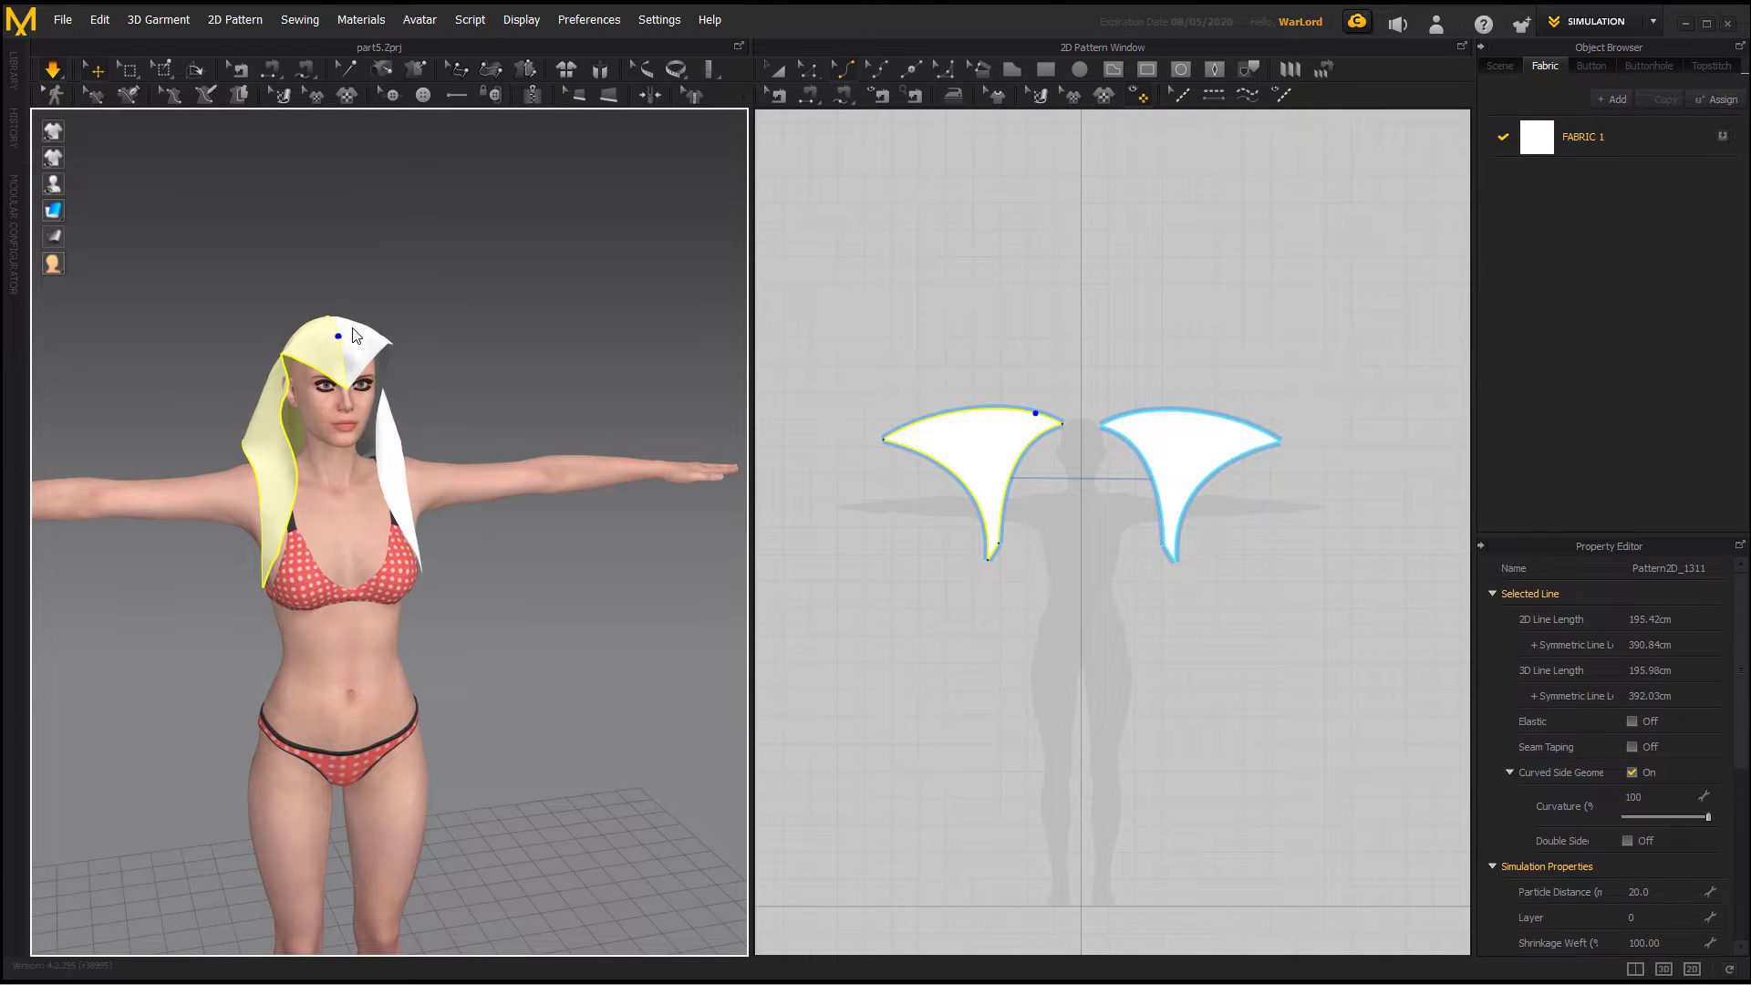
right_drag(449, 312, 242, 411)
right_drag(437, 353, 330, 408)
Step: Pull the hood cloth upward to adjust its drape, then view the avatar's left side
click(379, 402)
mouse_move(381, 401)
mouse_down()
mouse_move(353, 376)
mouse_move(412, 400)
mouse_move(368, 363)
mouse_move(398, 374)
mouse_up()
click(525, 371)
right_drag(523, 370, 288, 368)
right_drag(554, 315, 396, 314)
Step: Stop the simulation and hide the right hood flap with Hide 3D Pattern
click(53, 70)
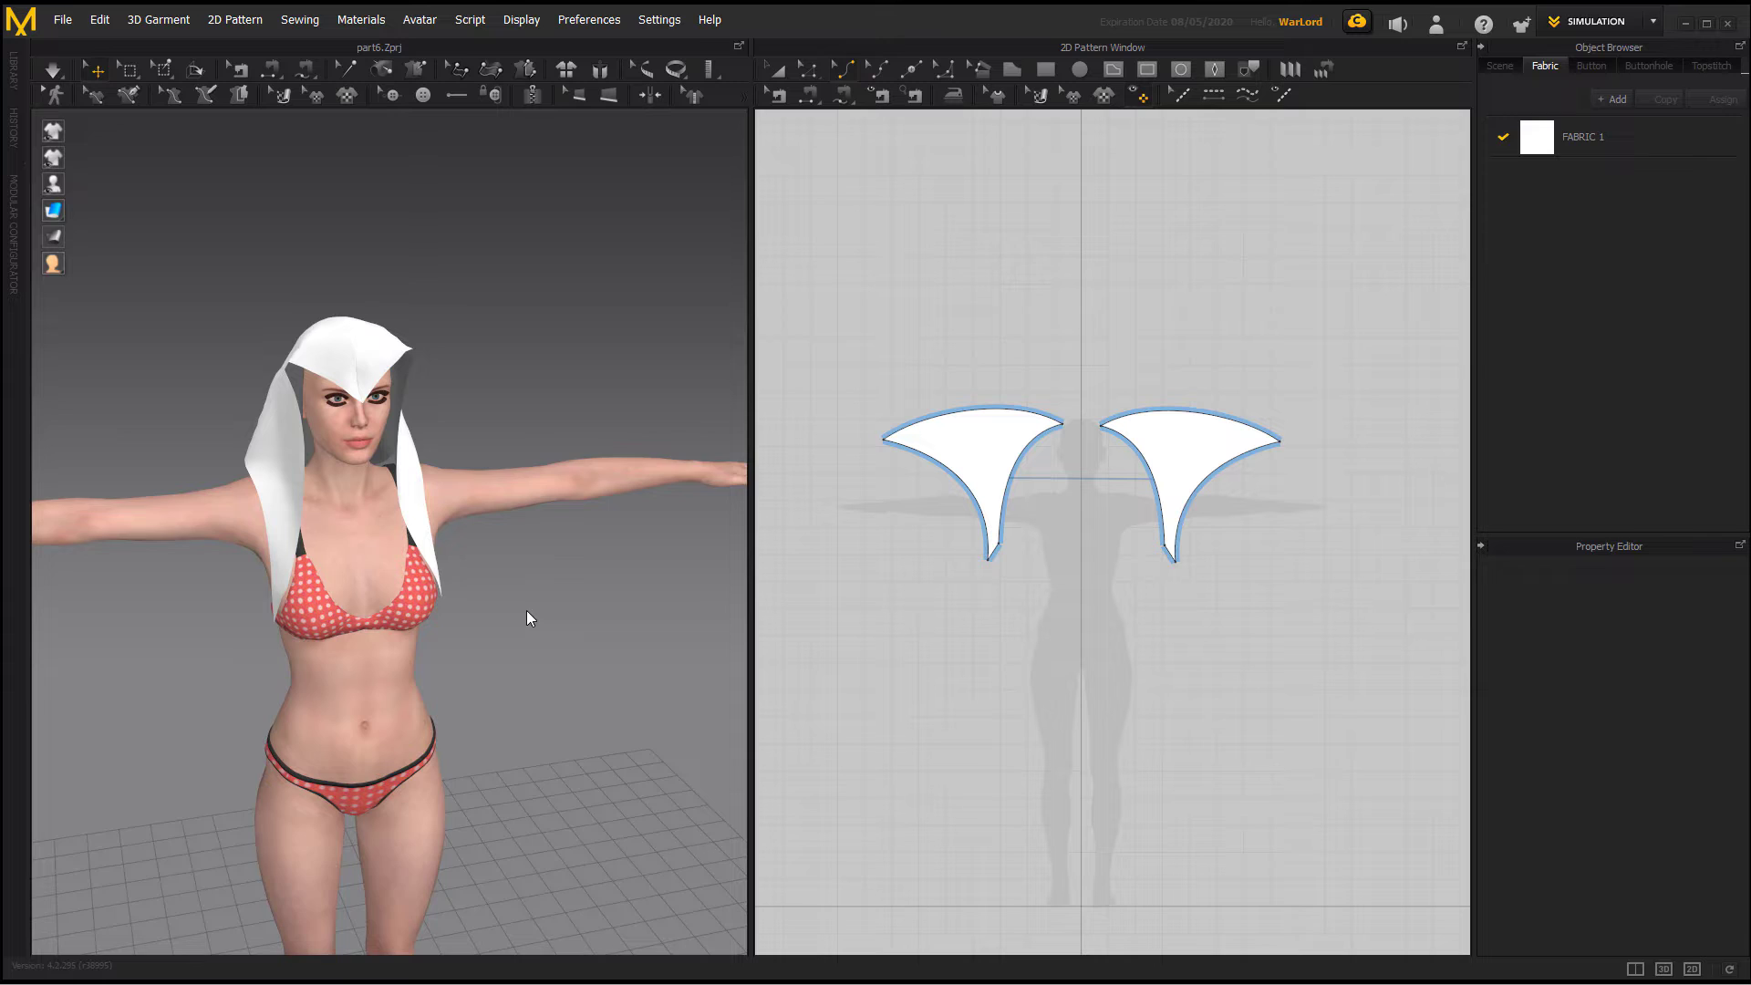
scroll(533, 621, up, 3)
scroll(533, 621, up, 2)
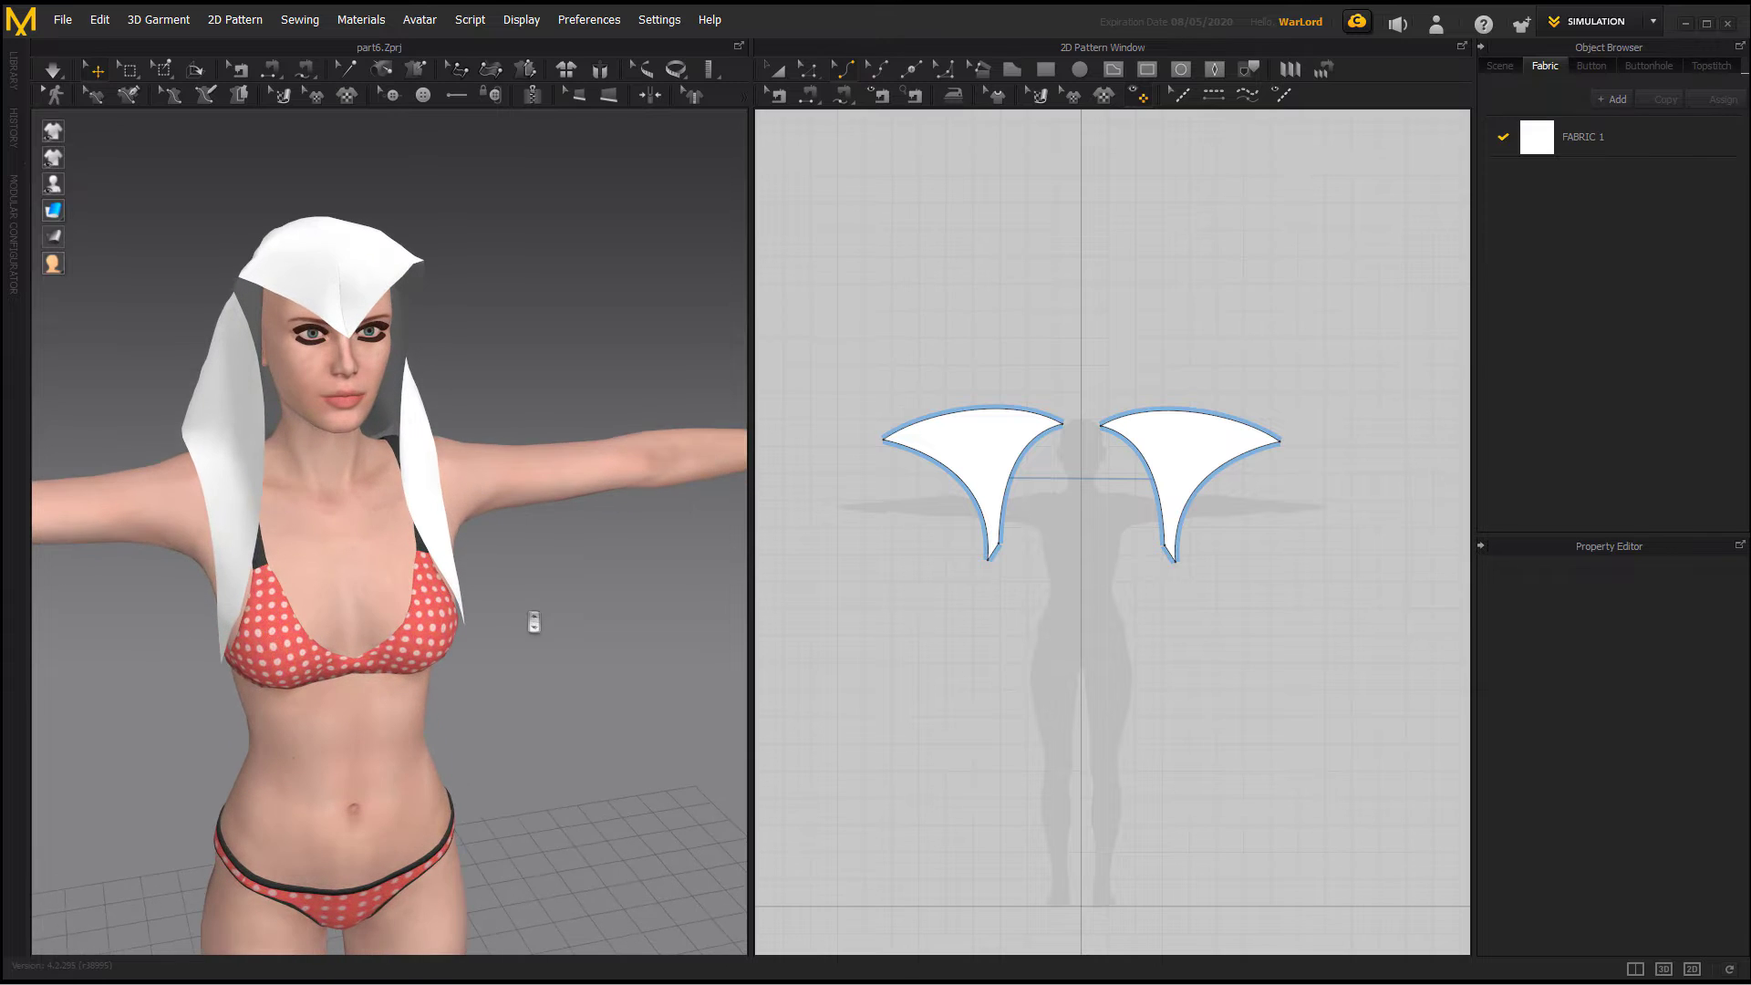
click(429, 497)
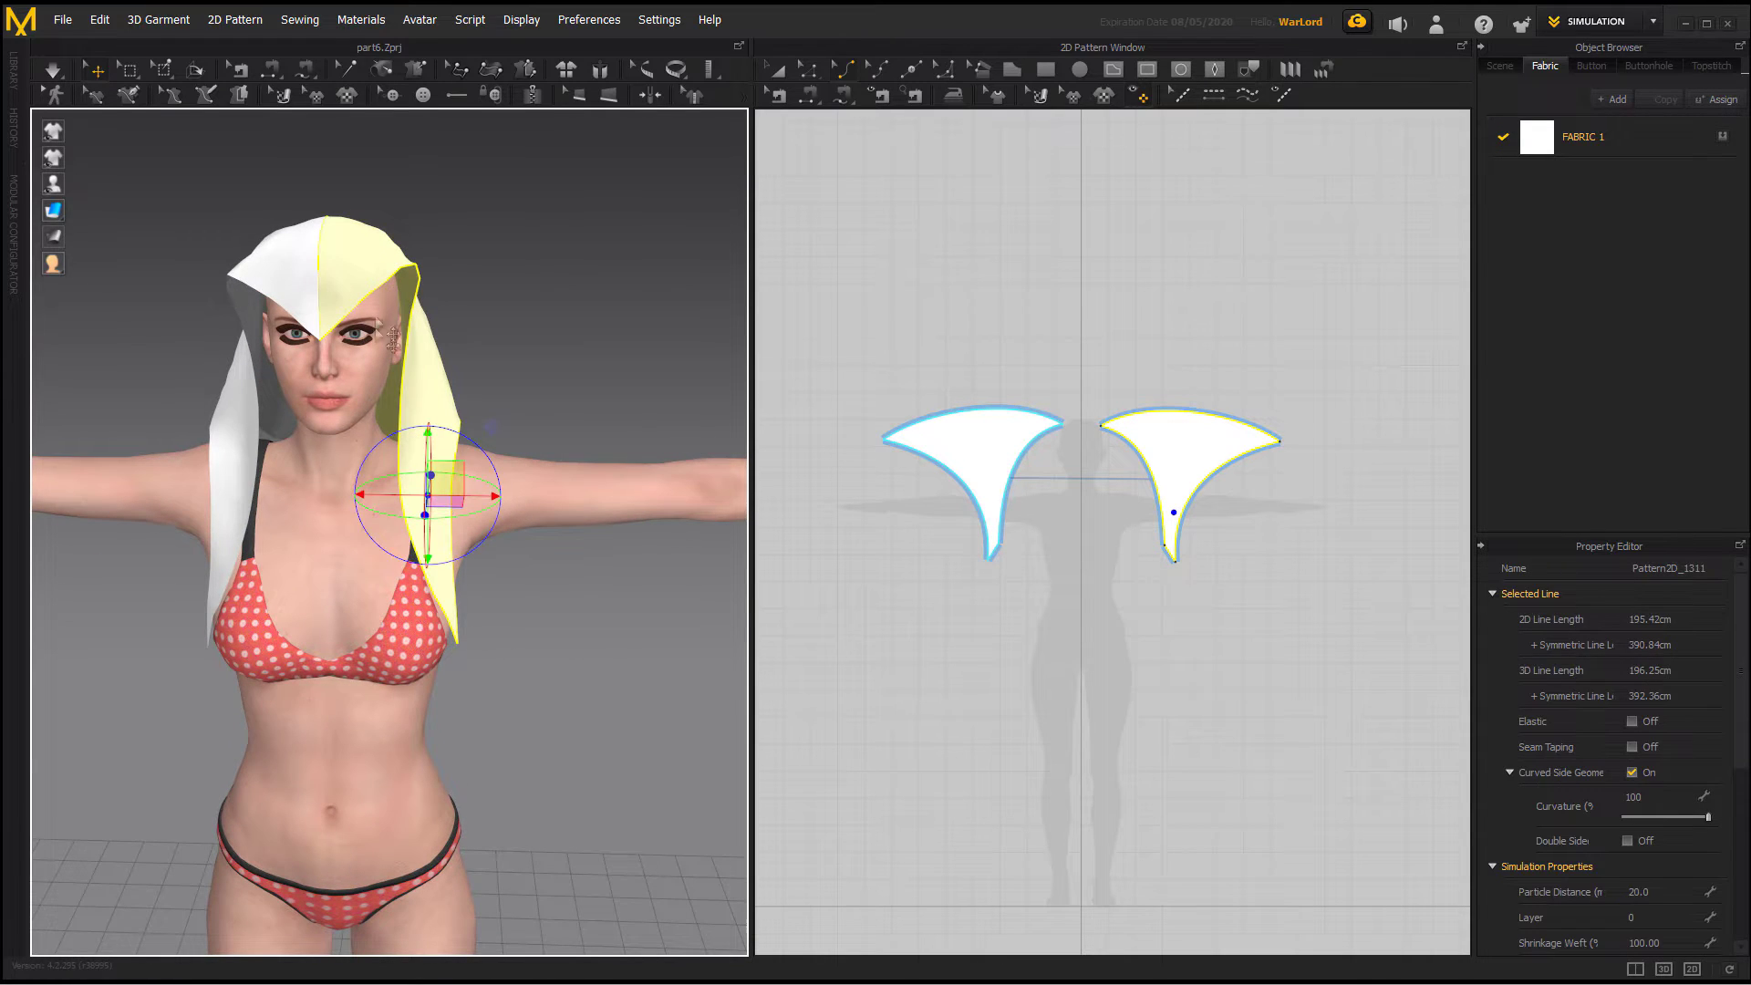
right_click(417, 408)
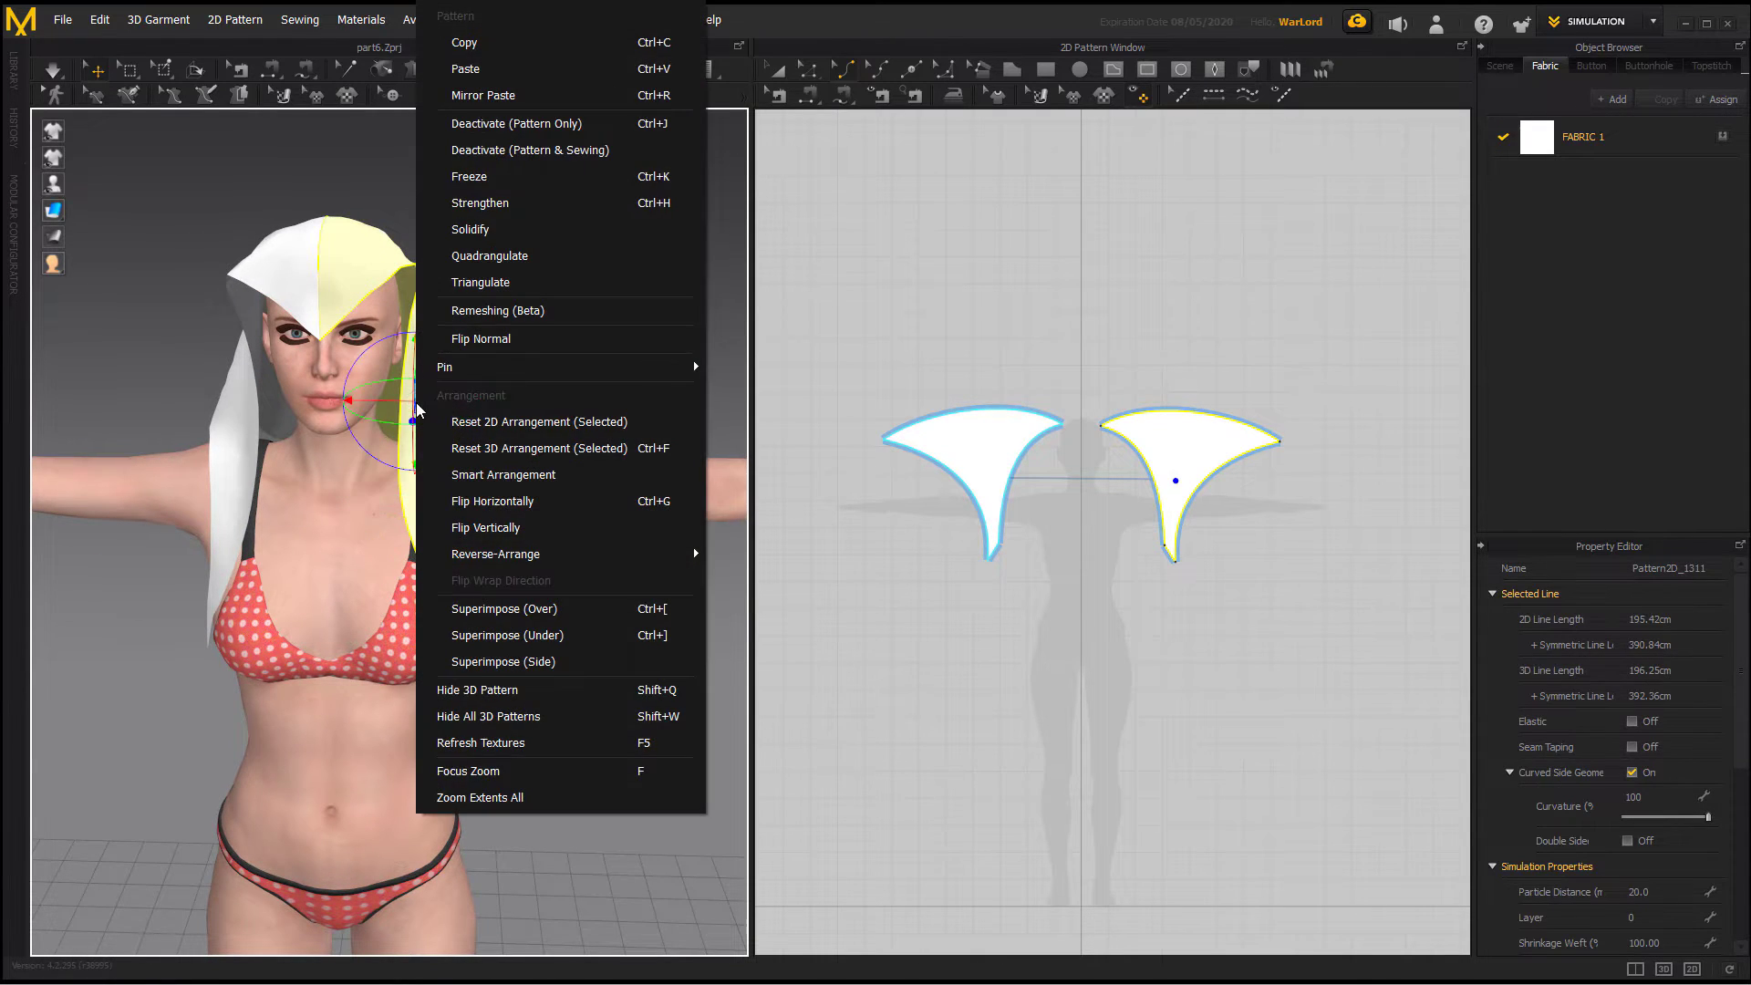
click(478, 691)
right_drag(539, 696, 589, 682)
Step: Restart the simulation and pull the remaining cloth's tail up over the shoulder
click(52, 73)
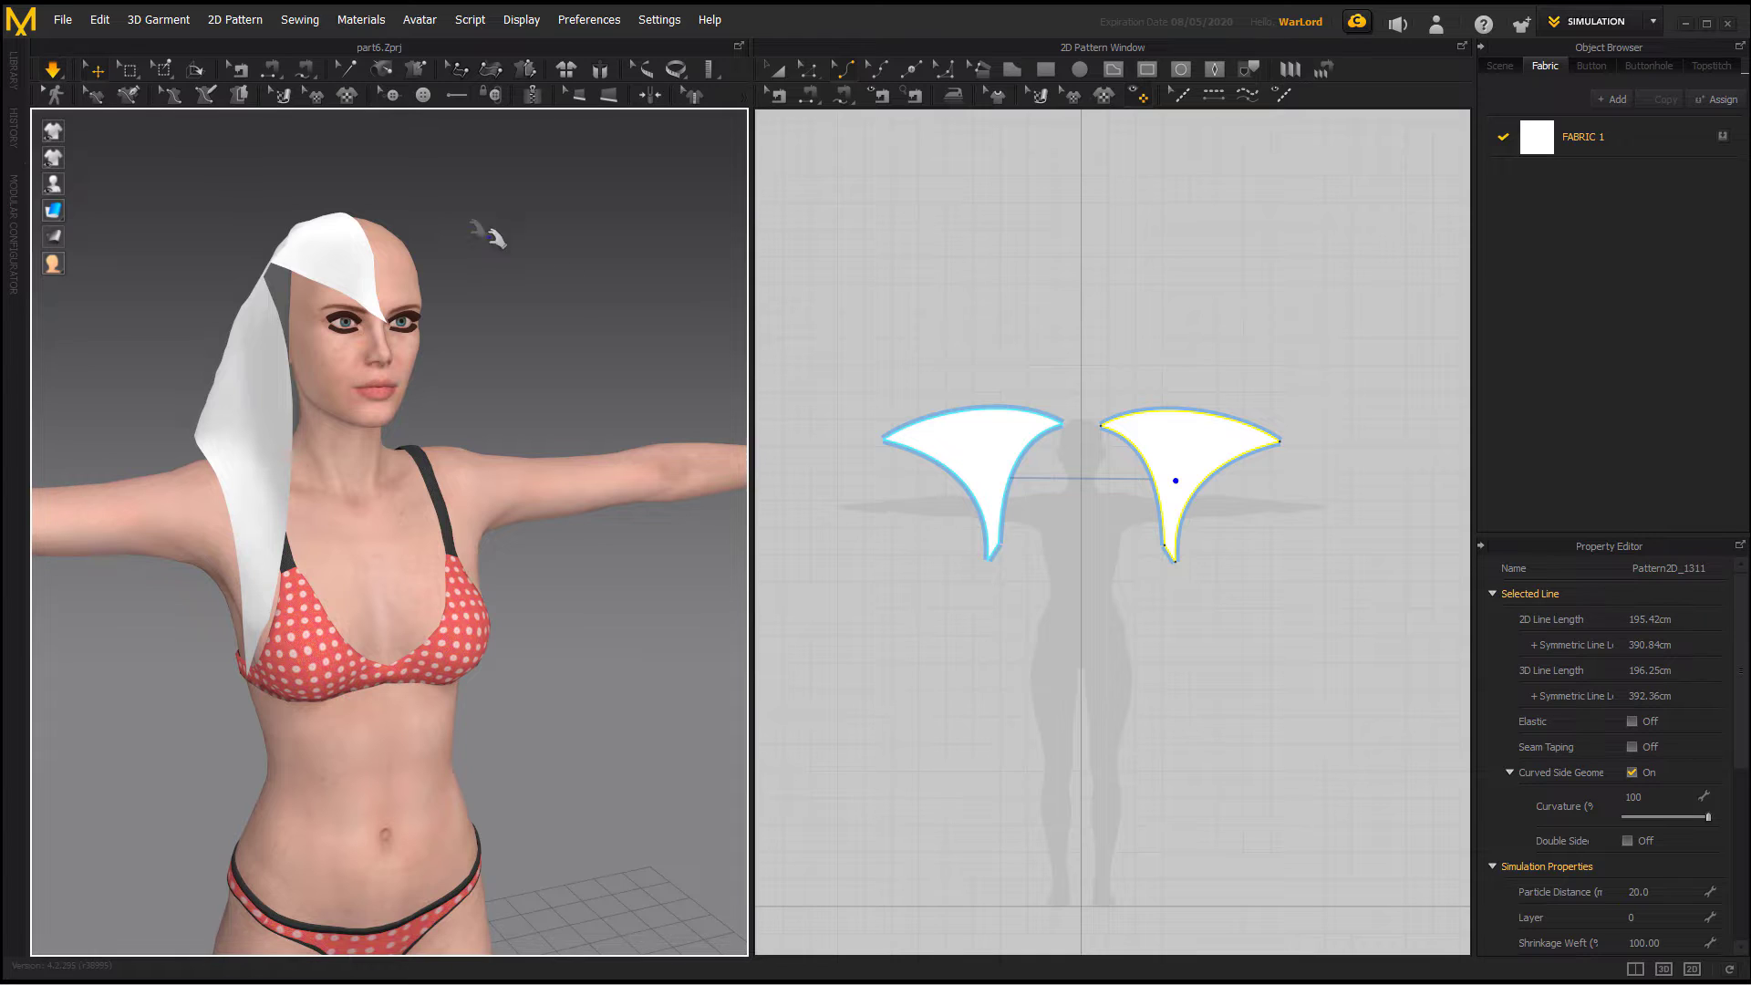
right_drag(438, 483, 381, 627)
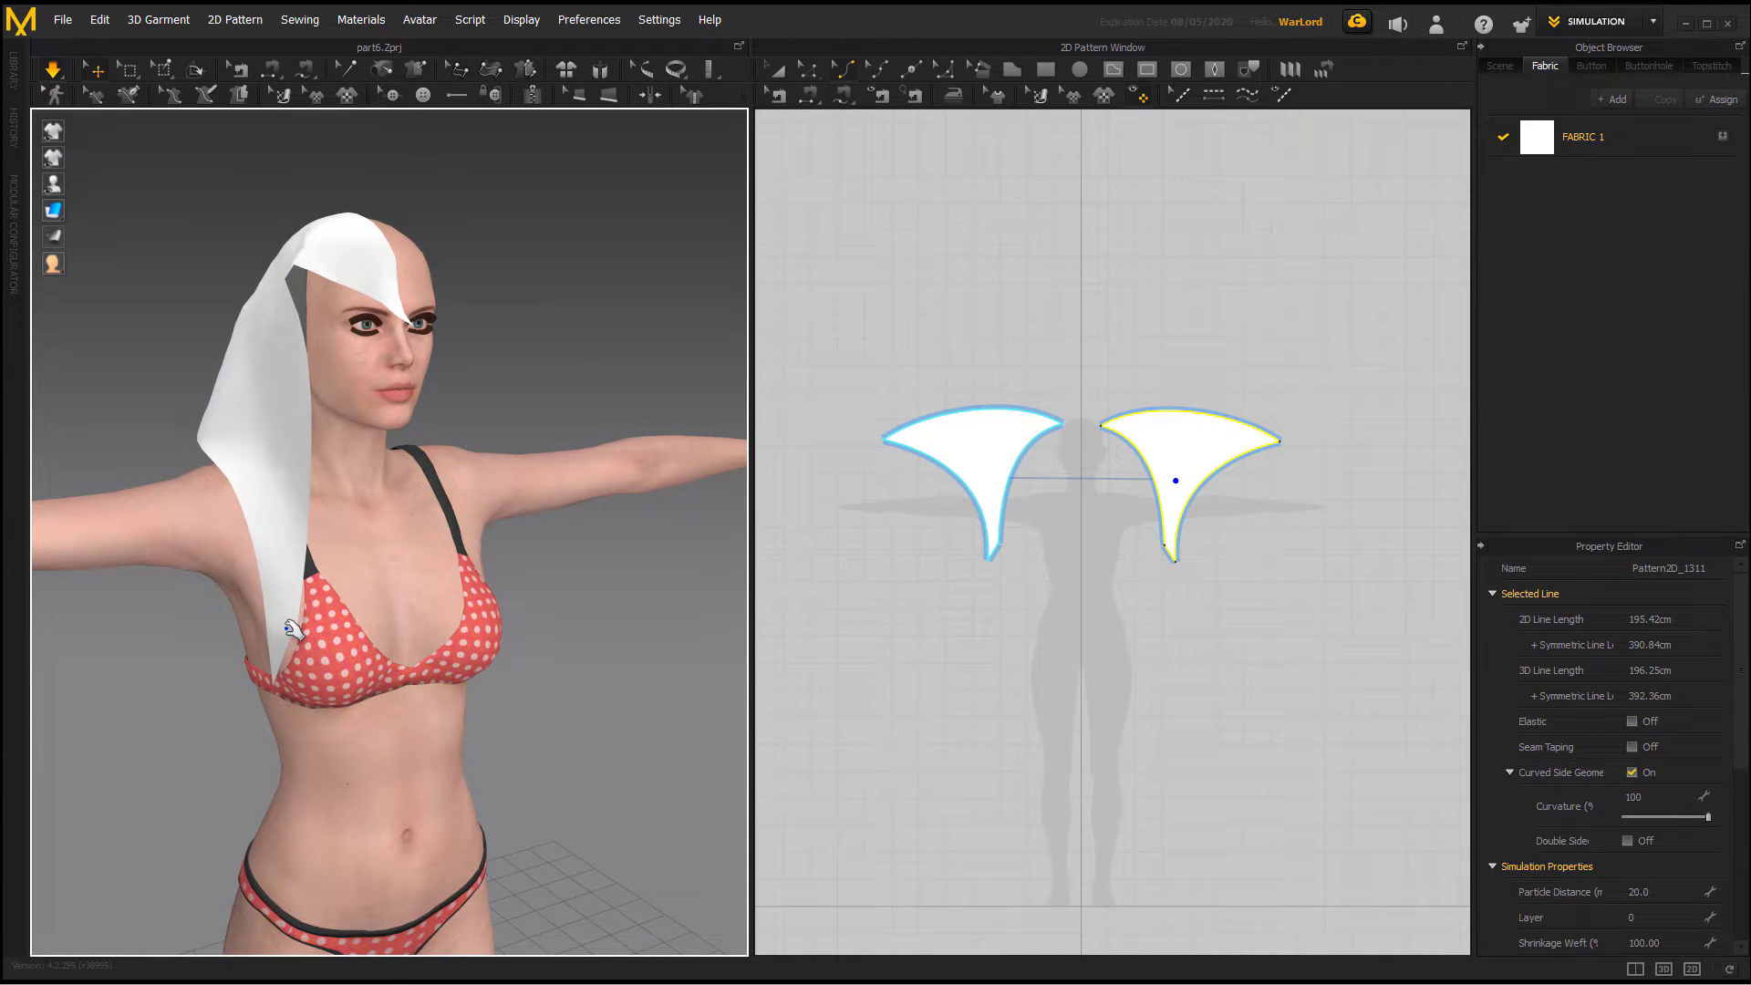
drag(290, 629, 415, 521)
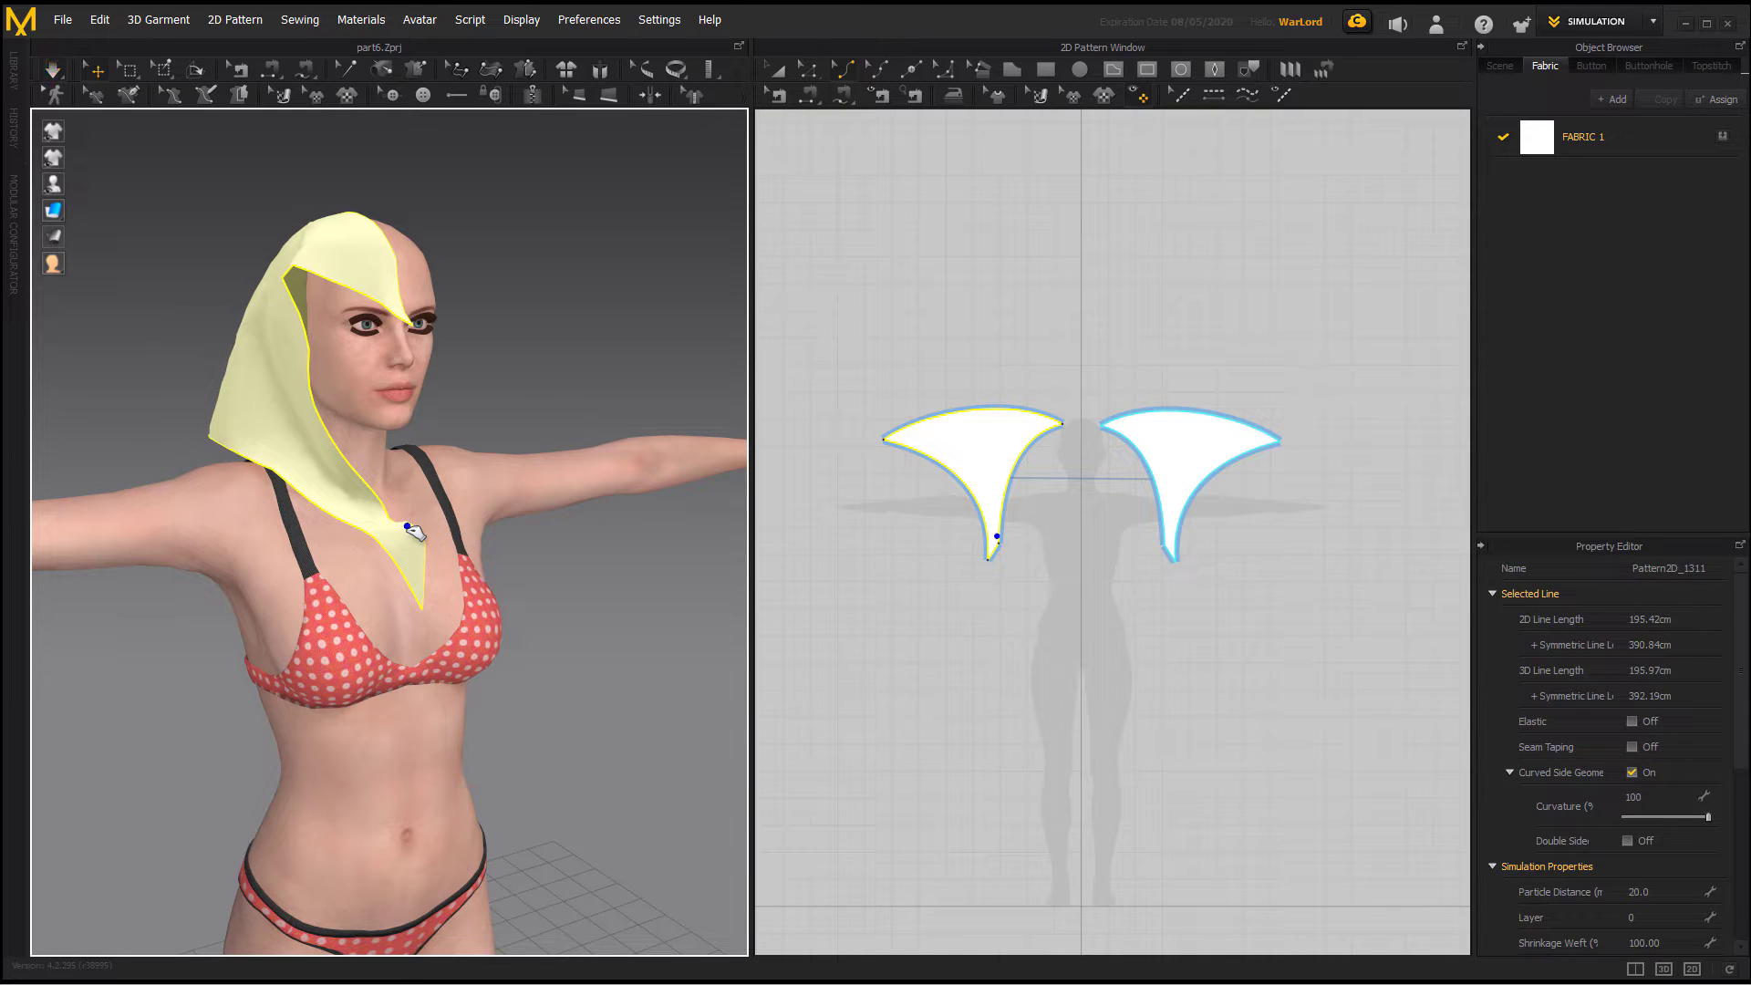
Step: With simulation running, drag the hood's pointed tail up and around the front of the neck
right_drag(516, 366, 418, 367)
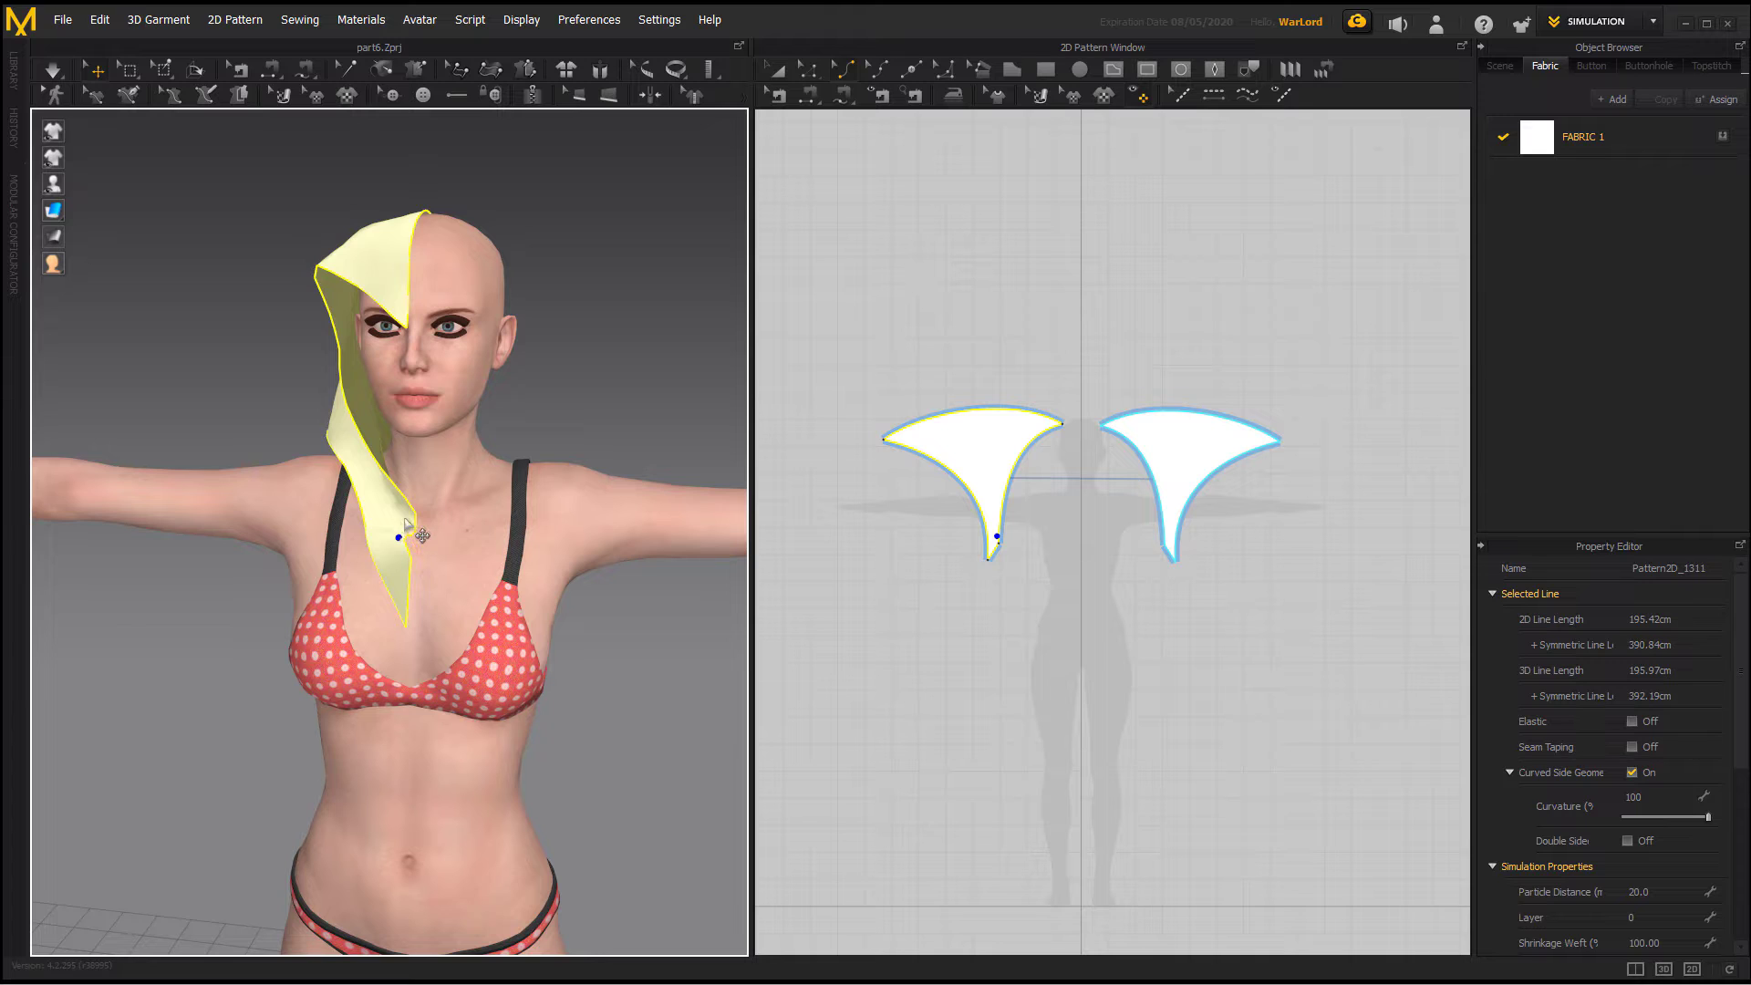
drag(423, 535, 458, 449)
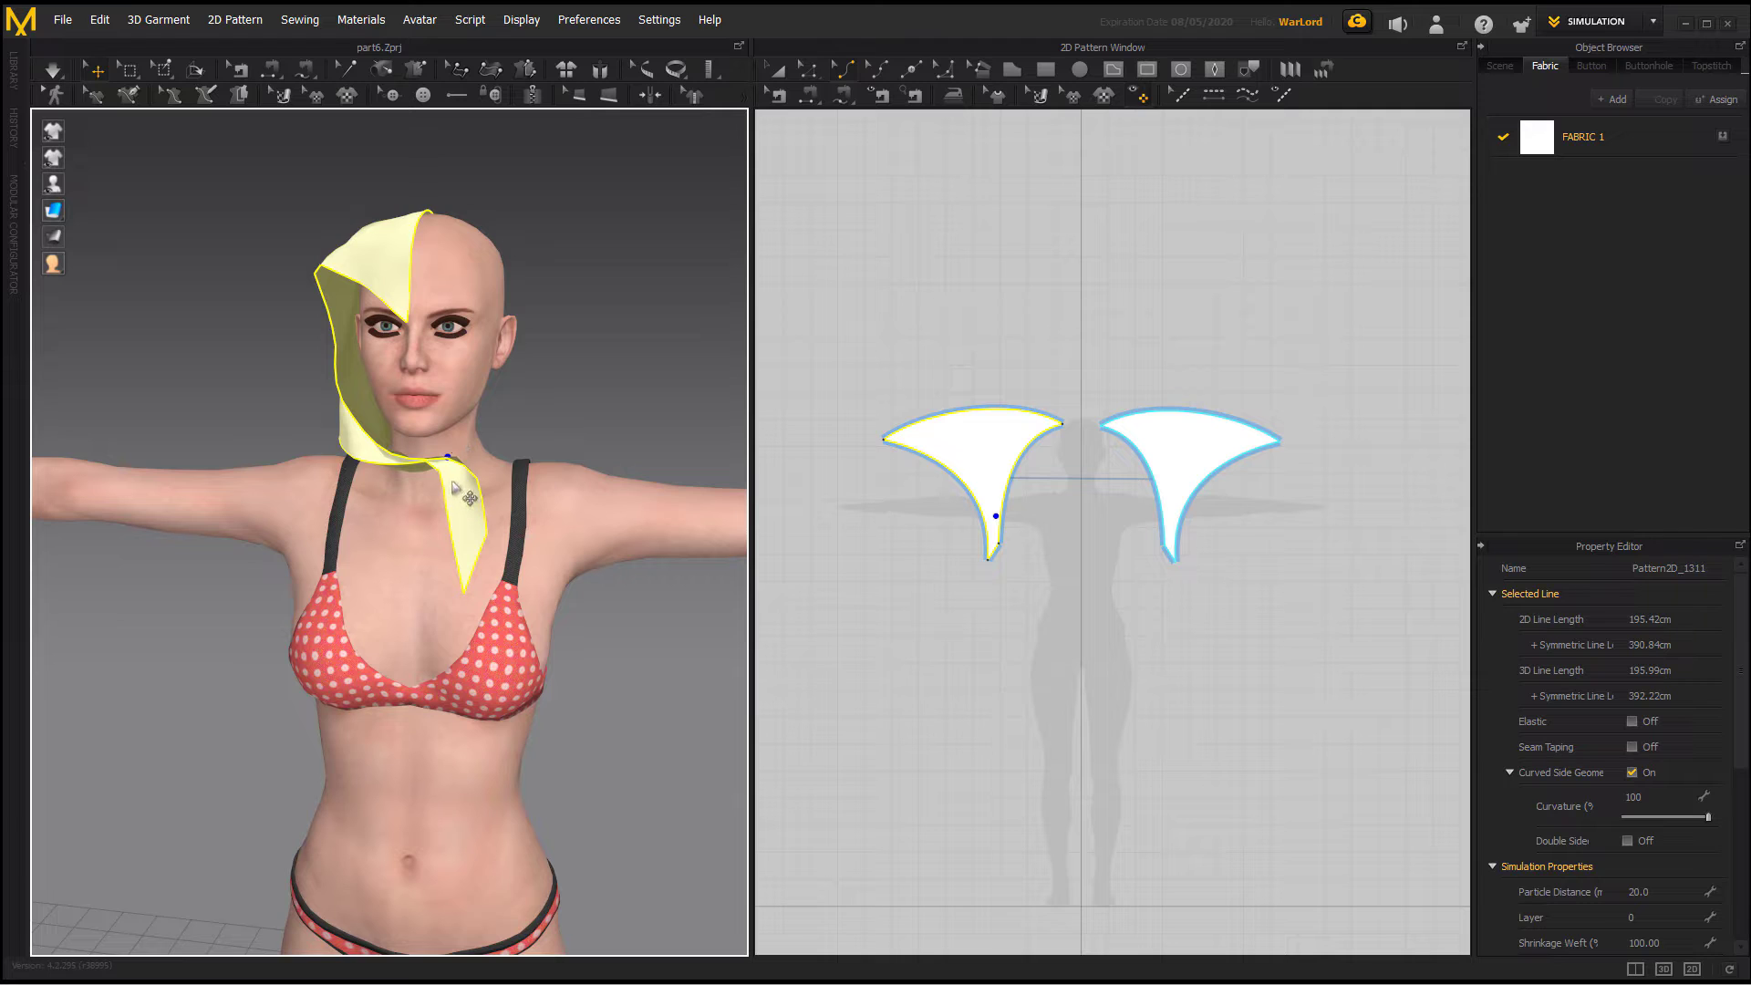
drag(452, 480, 484, 508)
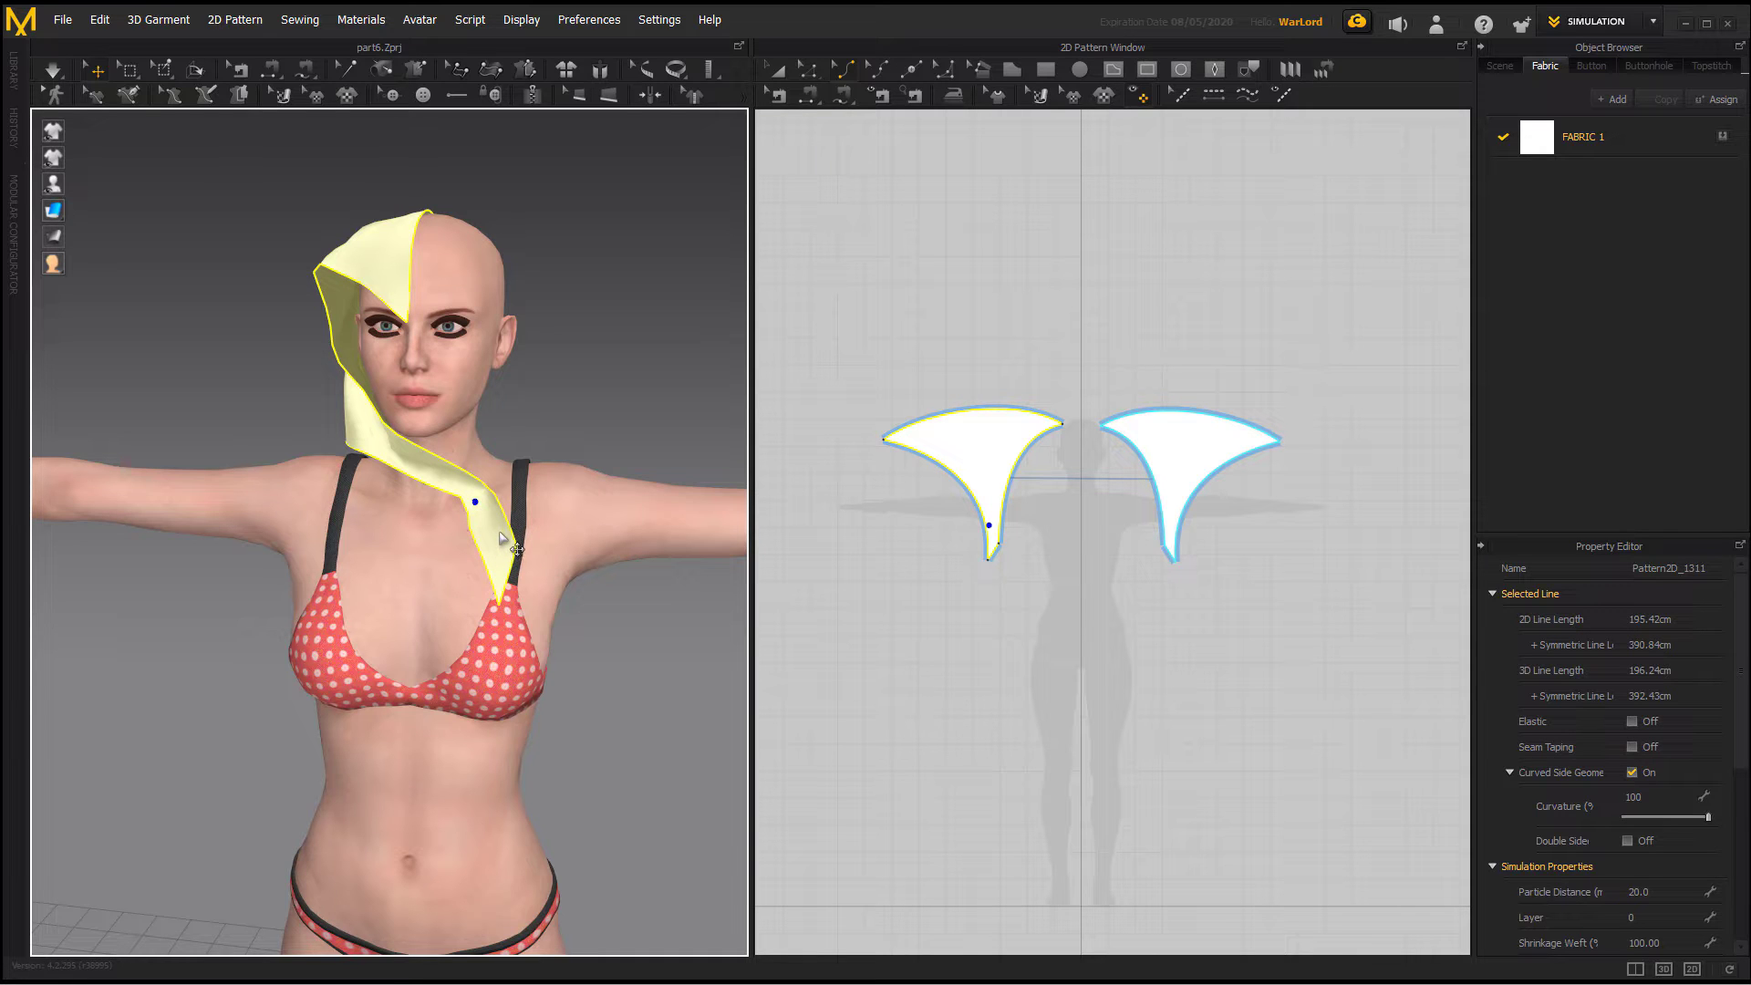
drag(504, 533, 505, 402)
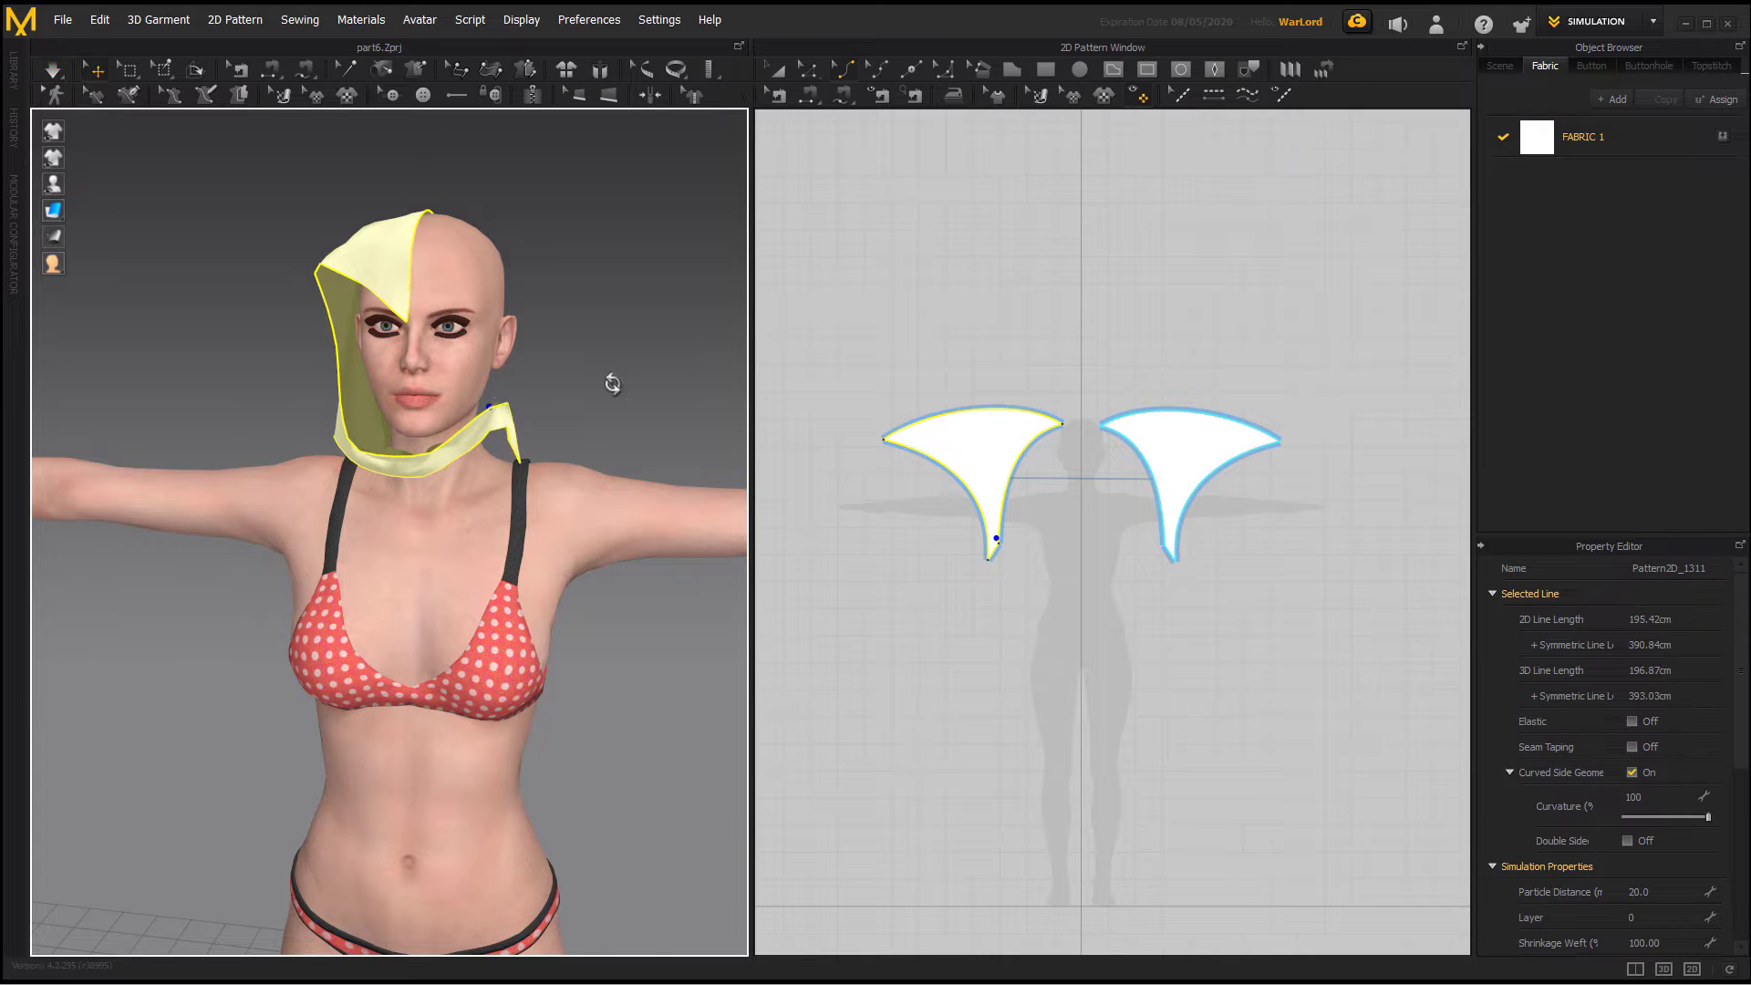
right_drag(612, 383, 398, 595)
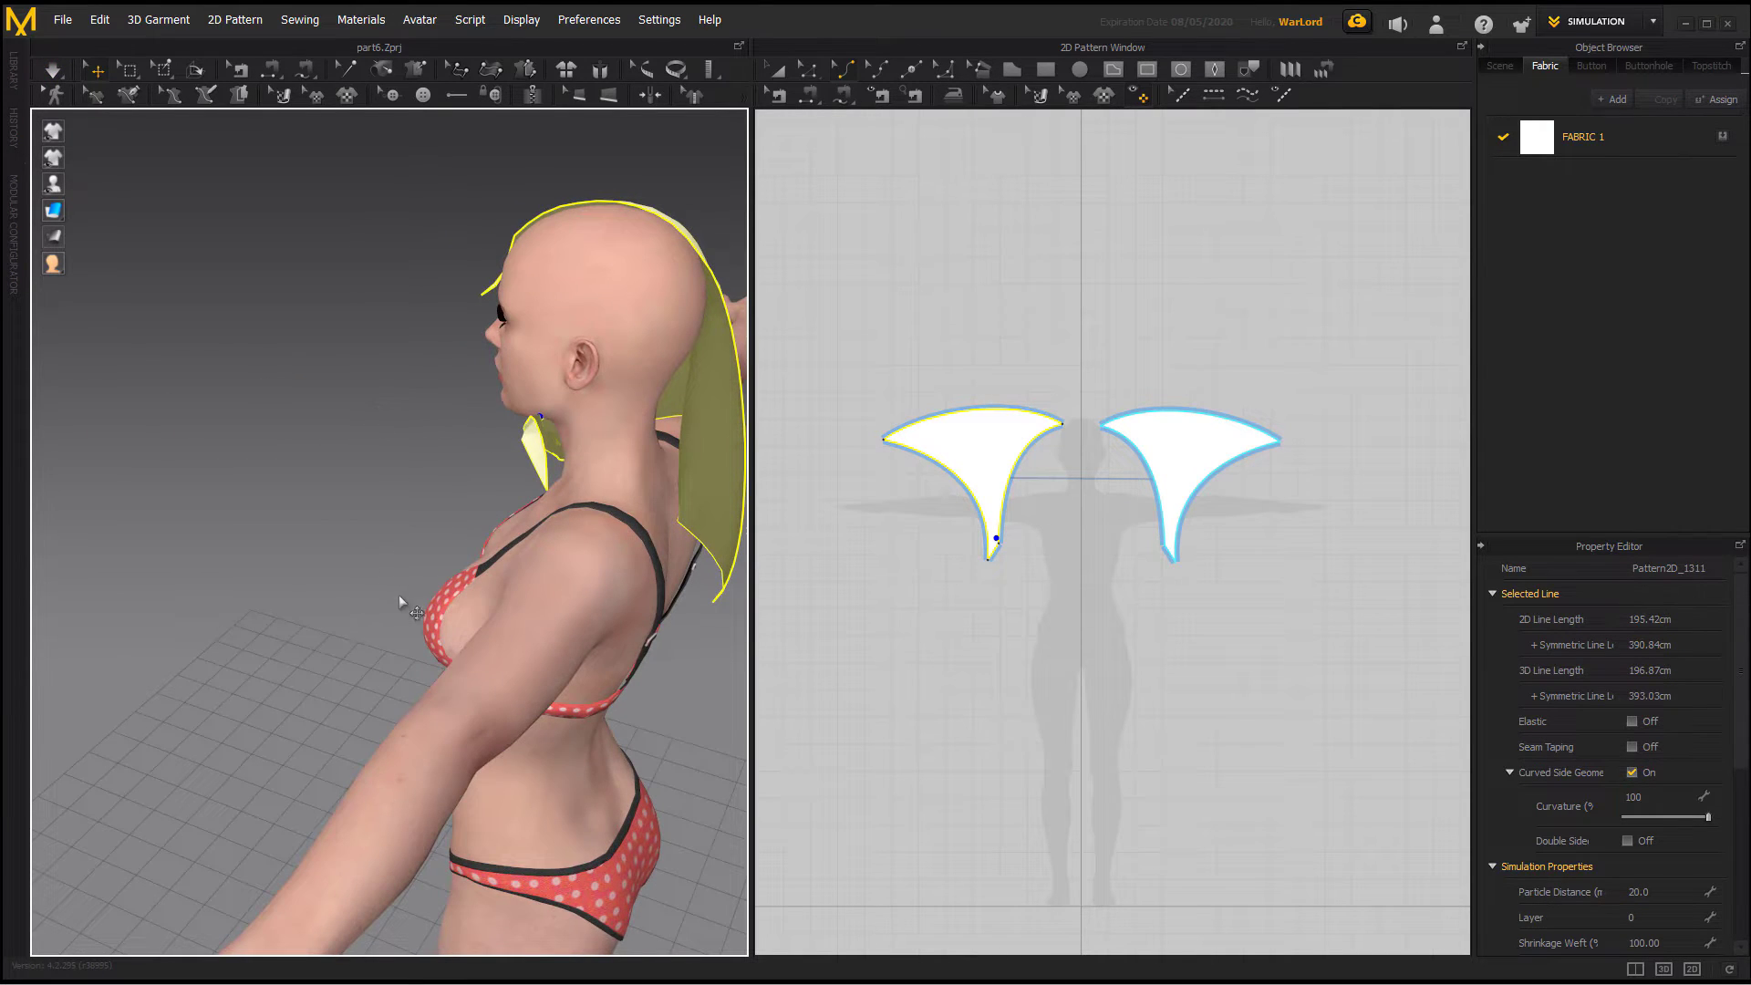
scroll(342, 492, up, 3)
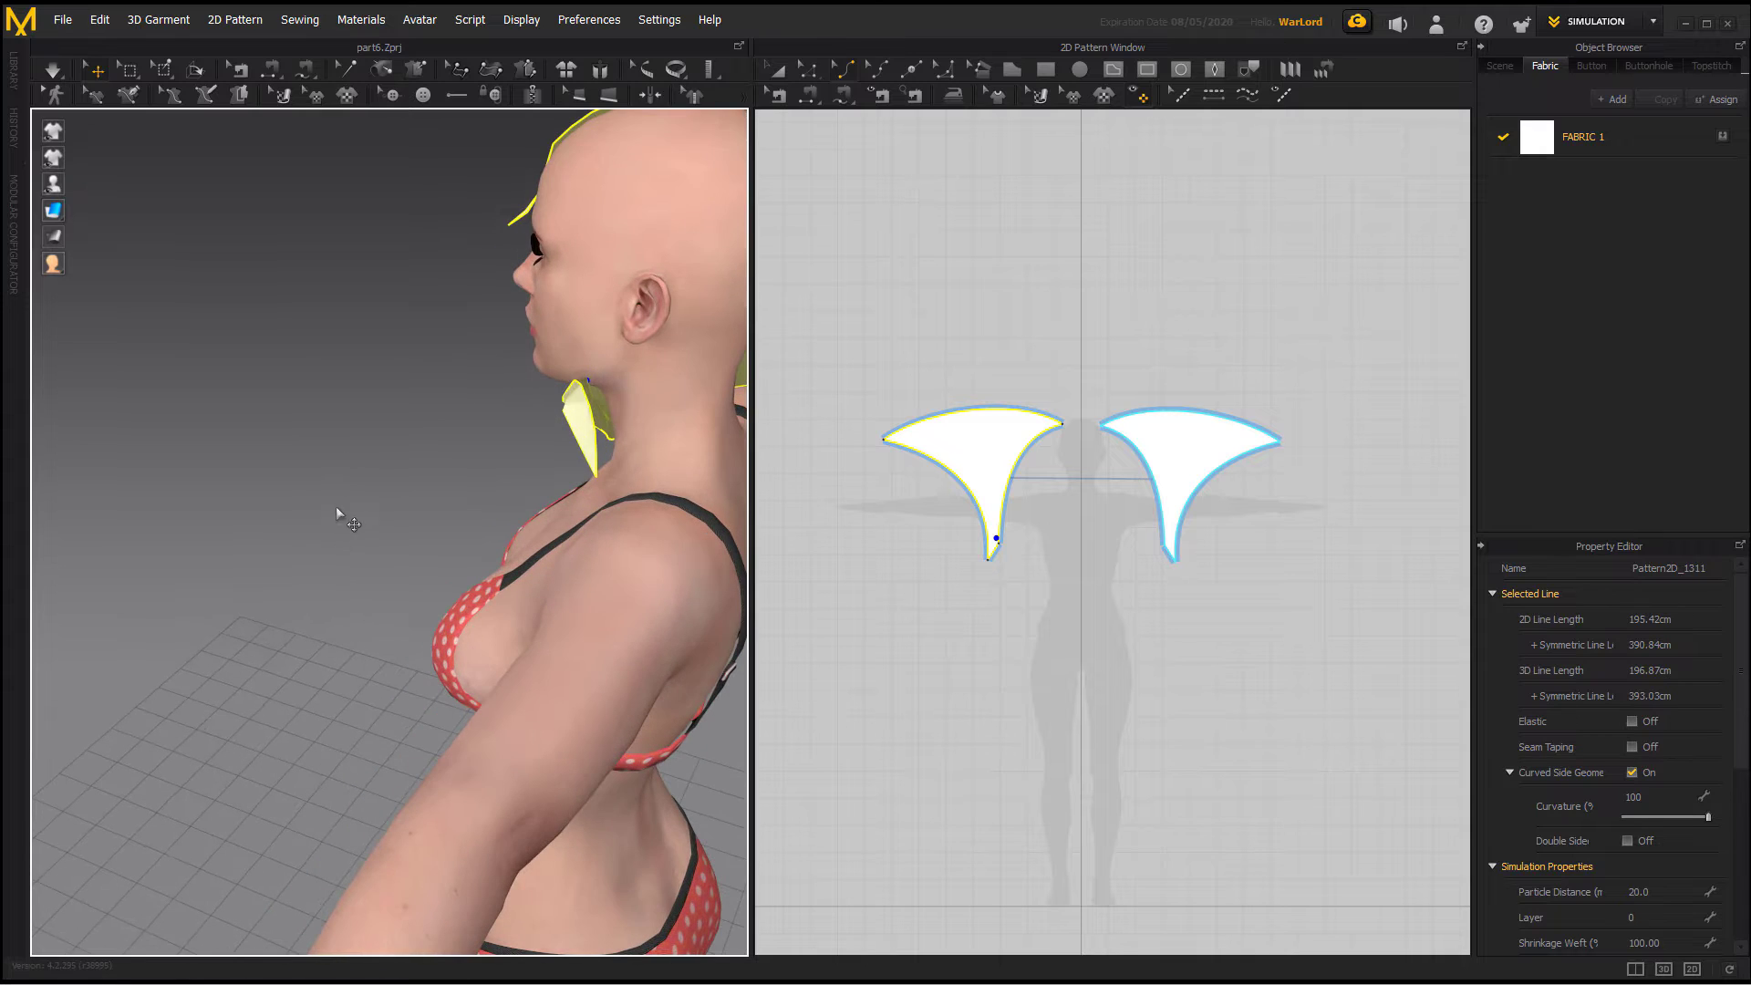
Step: Tack the hood tail's end onto the side of the avatar's neck
click(415, 68)
right_drag(430, 419, 573, 441)
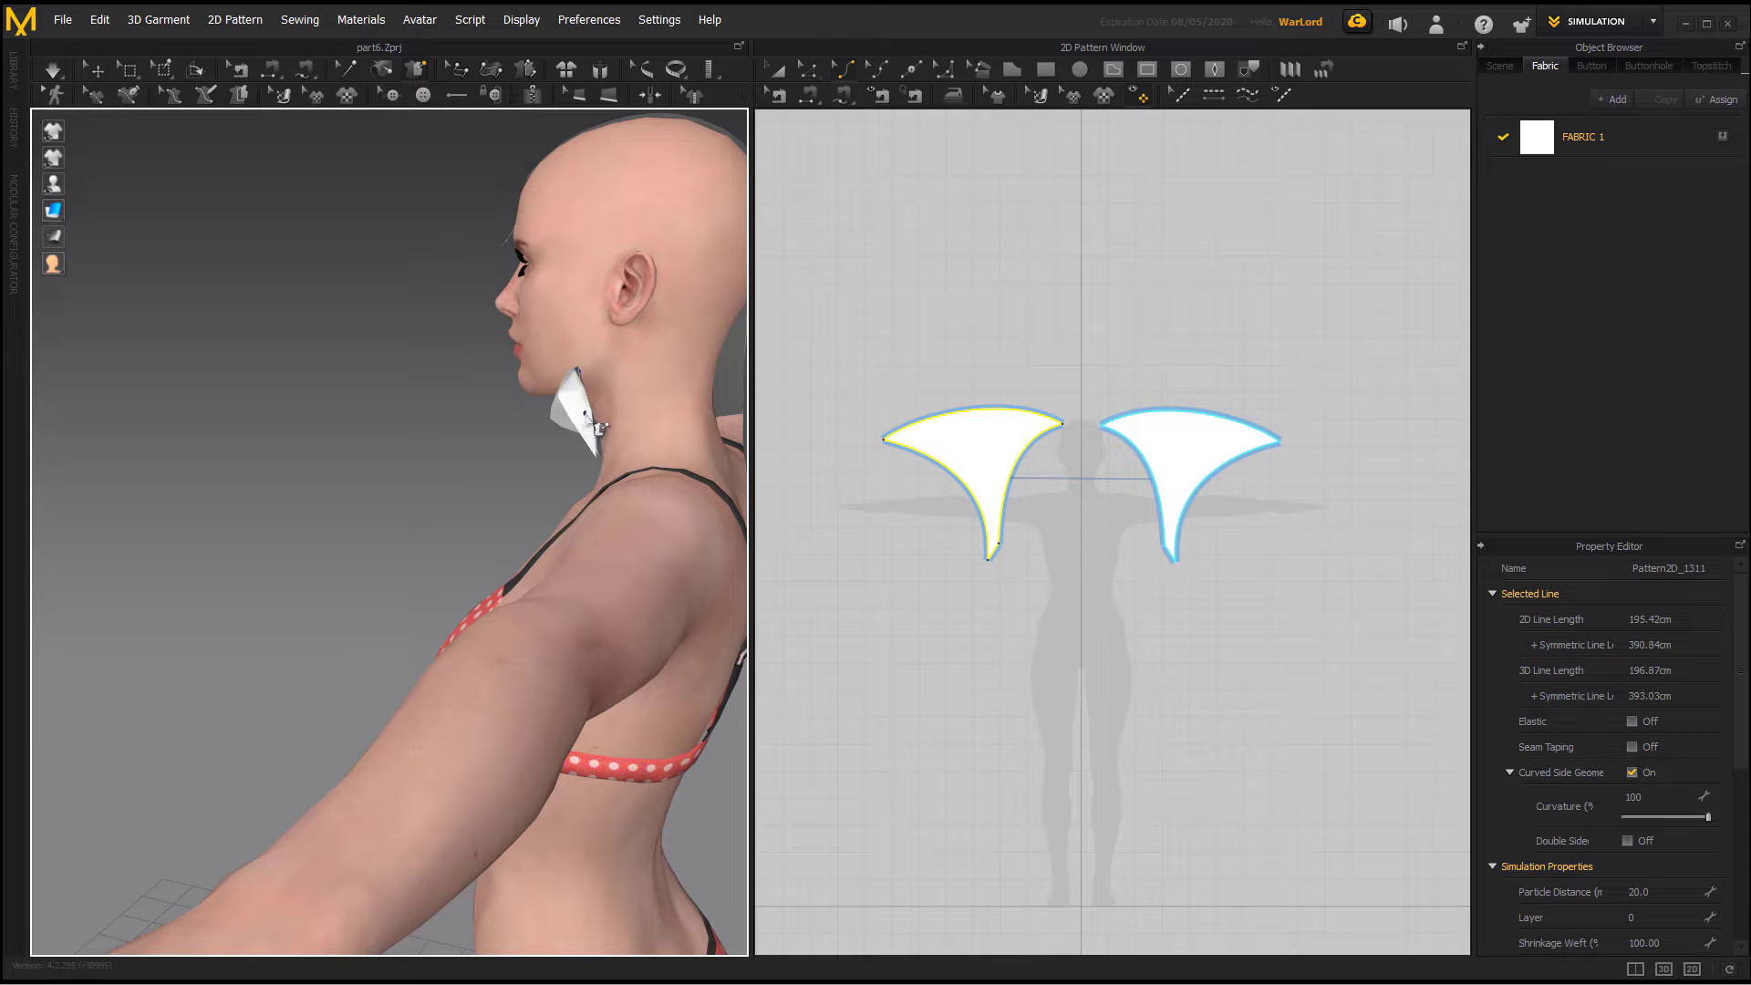
click(597, 425)
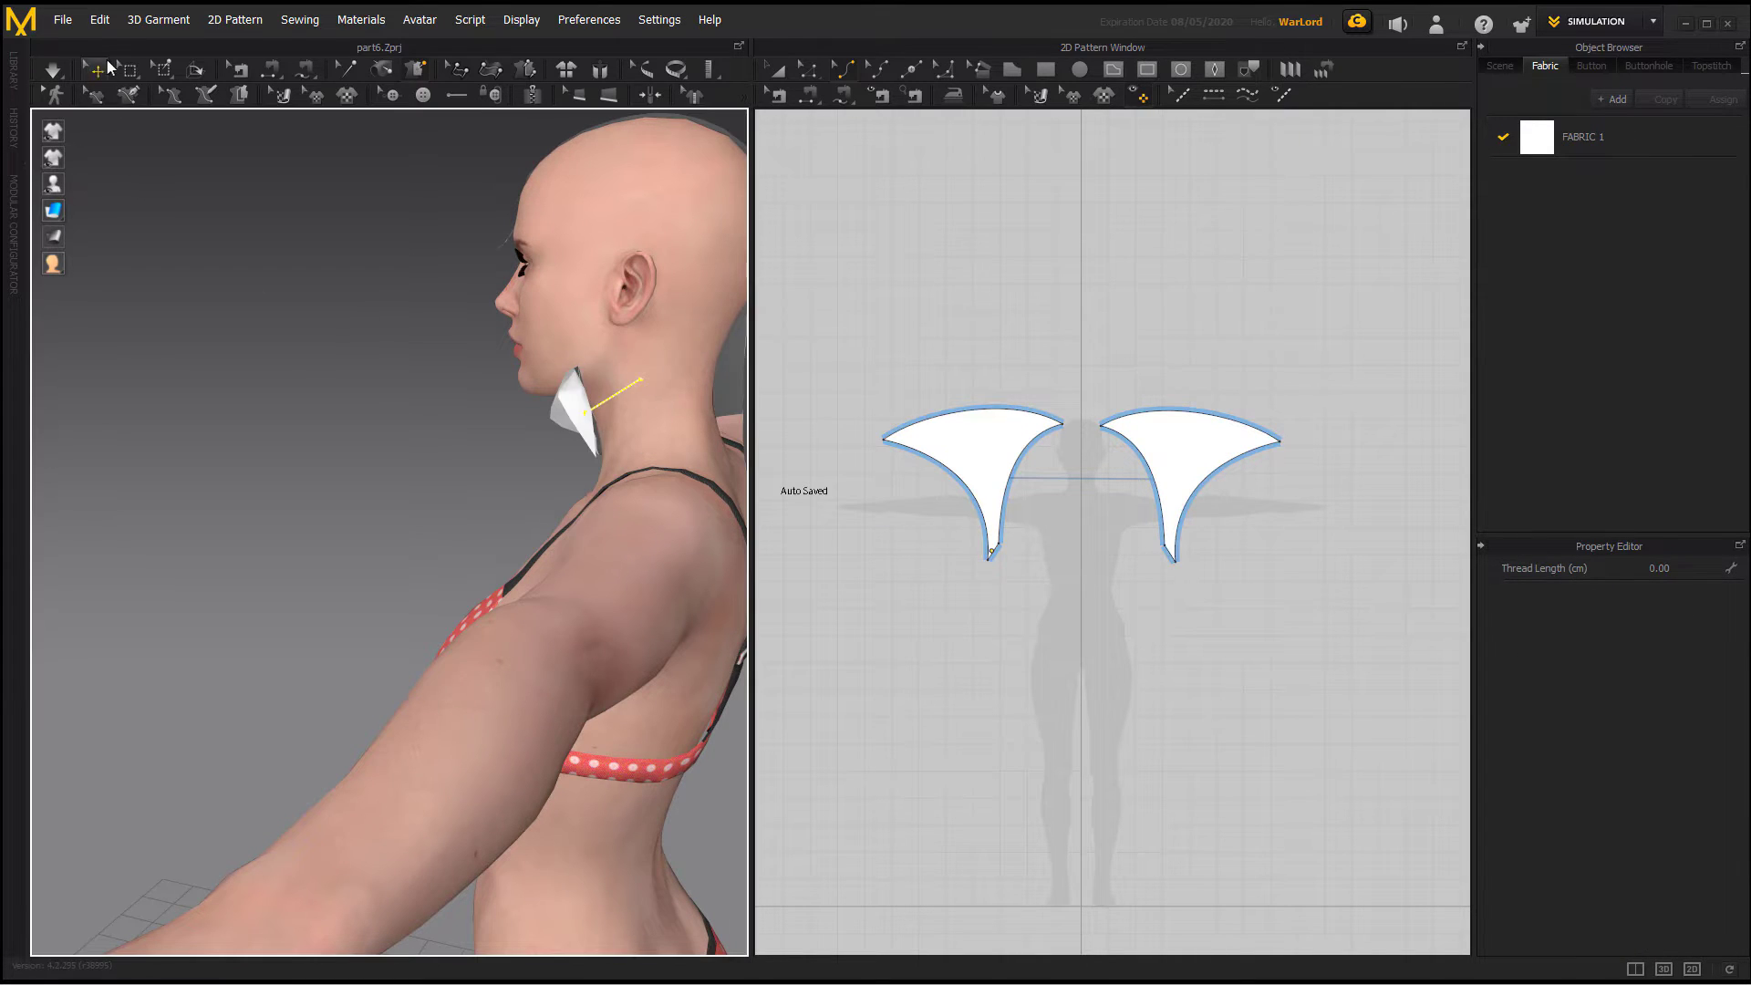
right_drag(274, 301, 242, 180)
Step: Run the simulation so the tacked cloth drapes, and check it from several angles
click(56, 73)
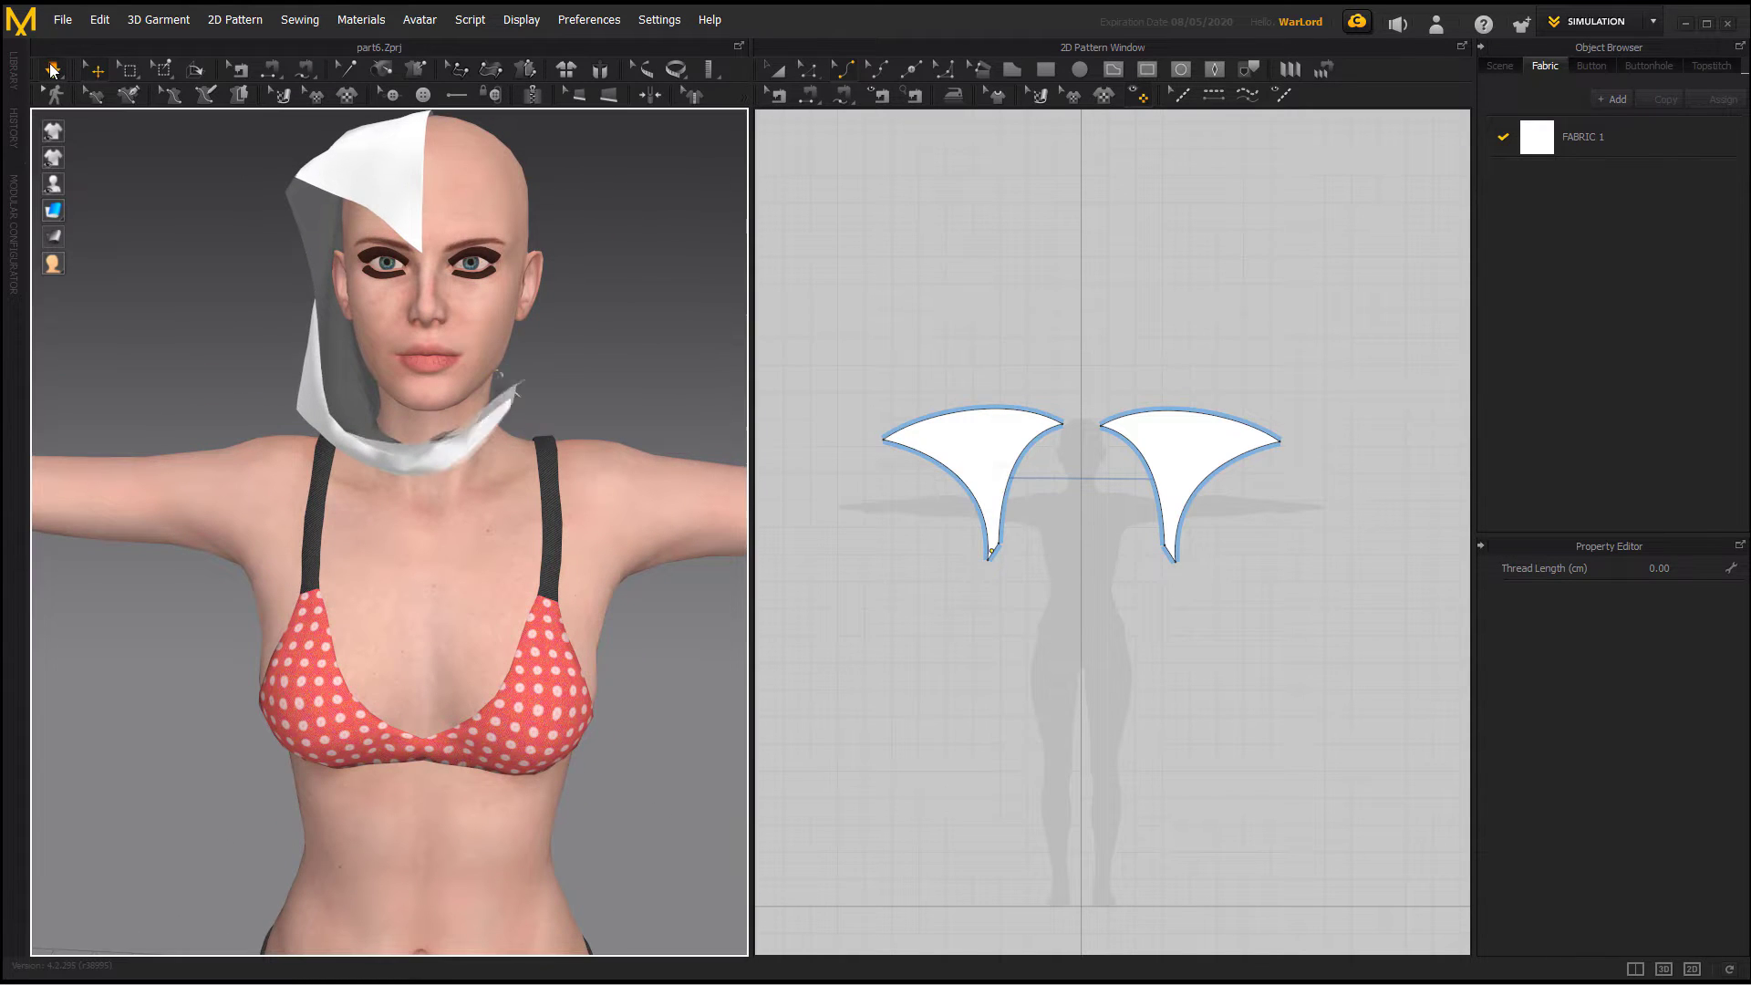
right_drag(570, 232, 672, 493)
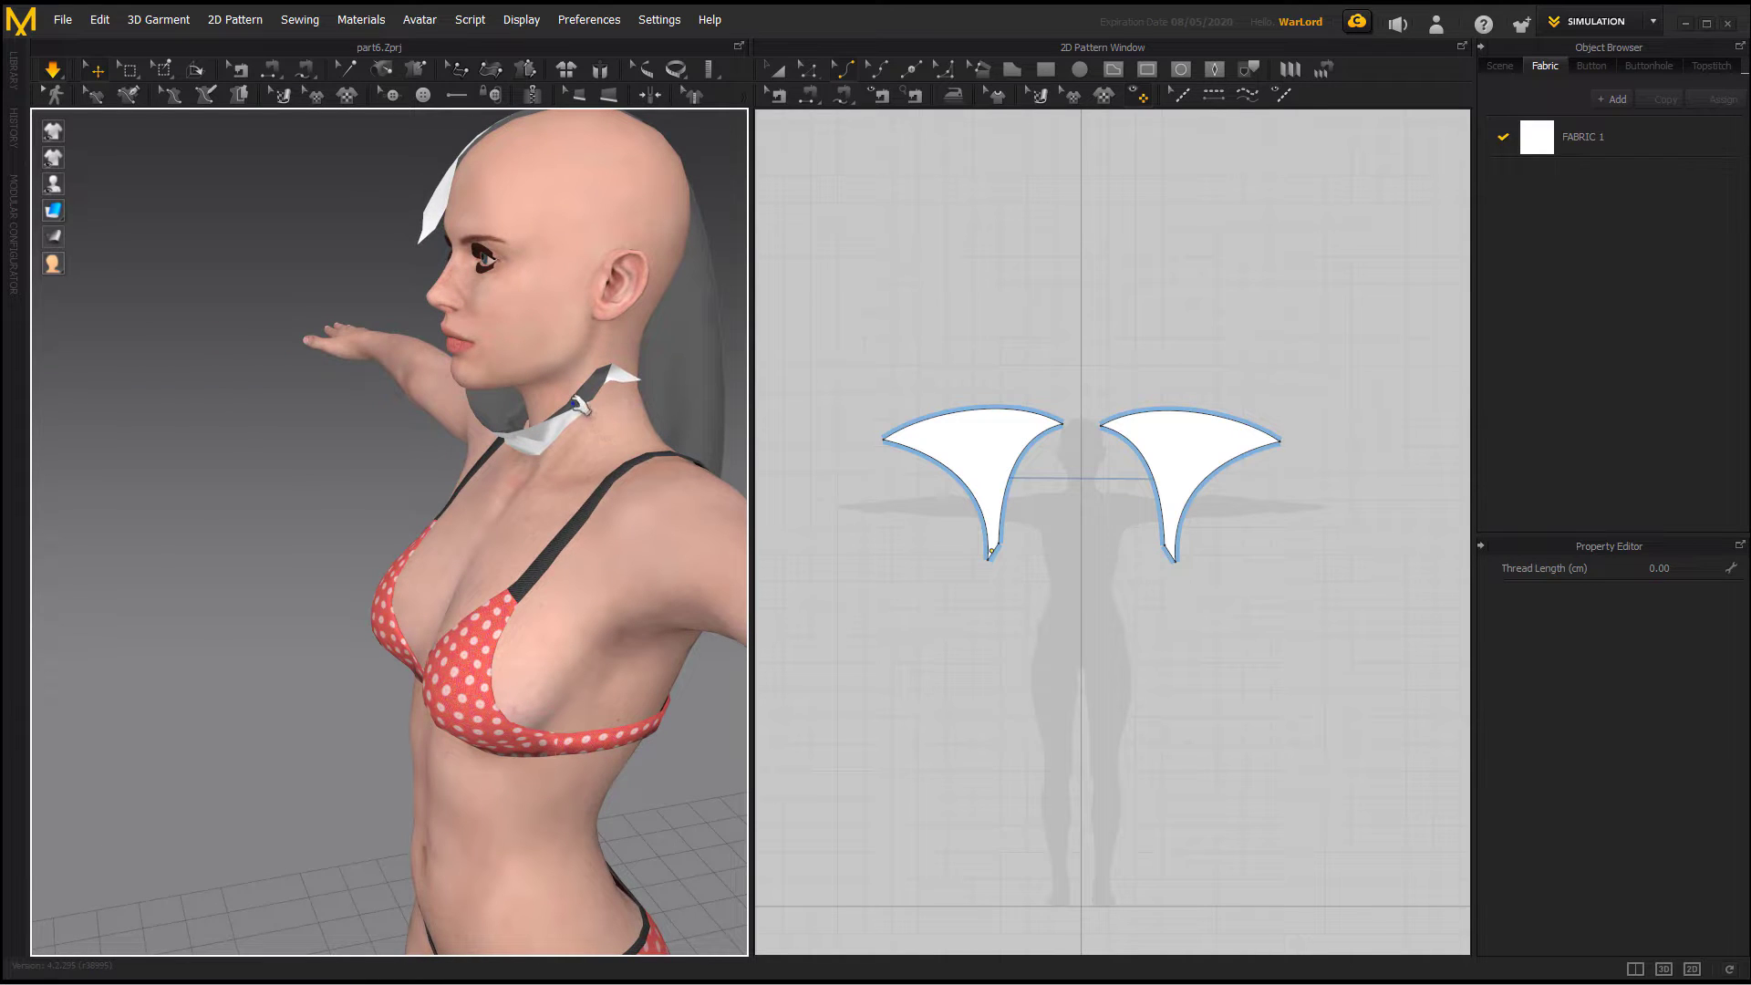
drag(594, 402, 597, 379)
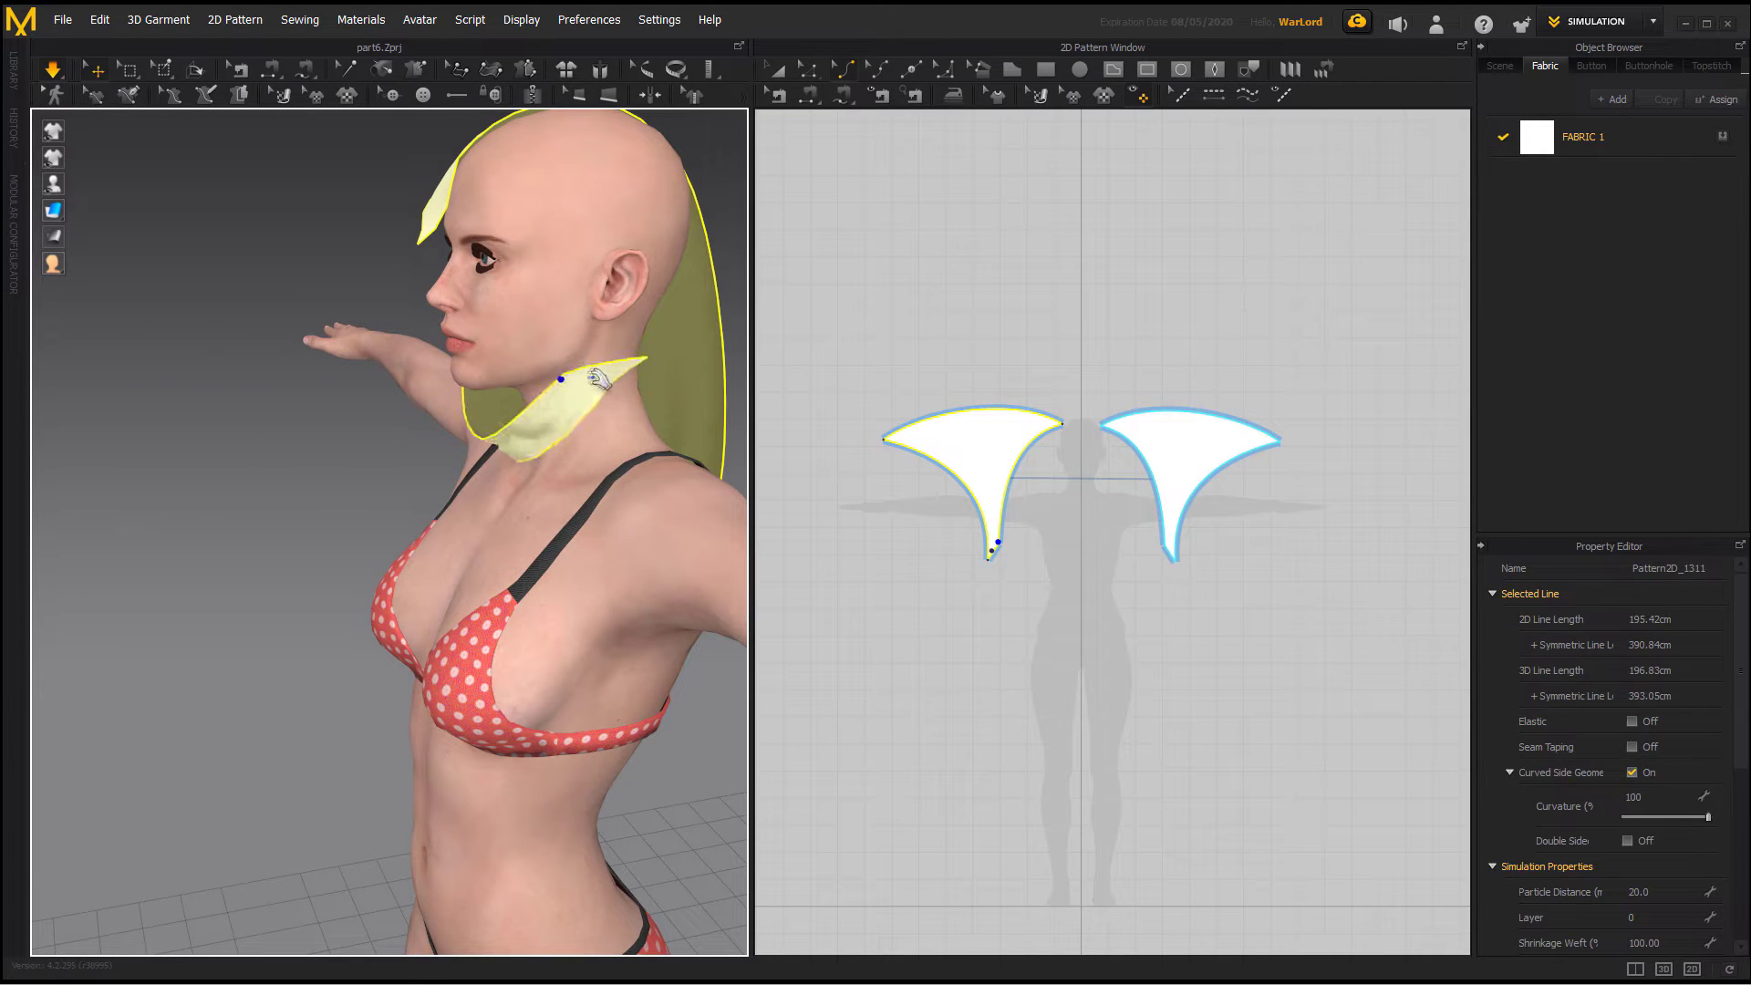
right_drag(329, 446, 408, 423)
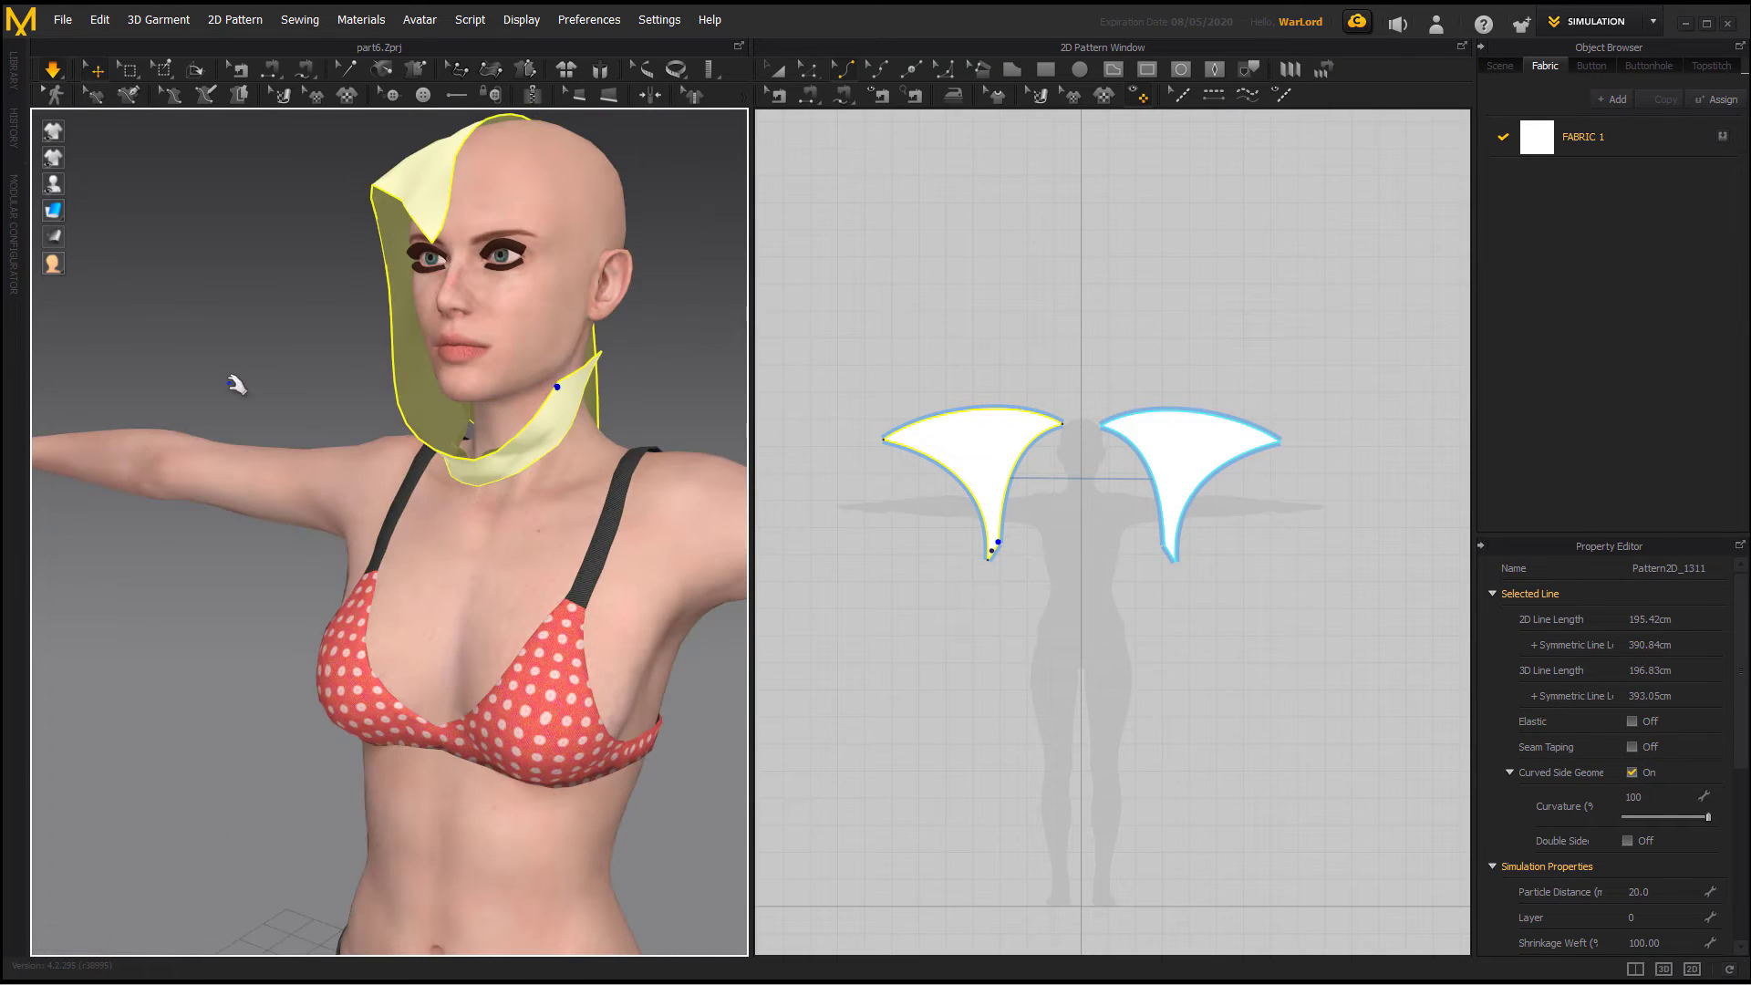
right_drag(236, 384, 516, 366)
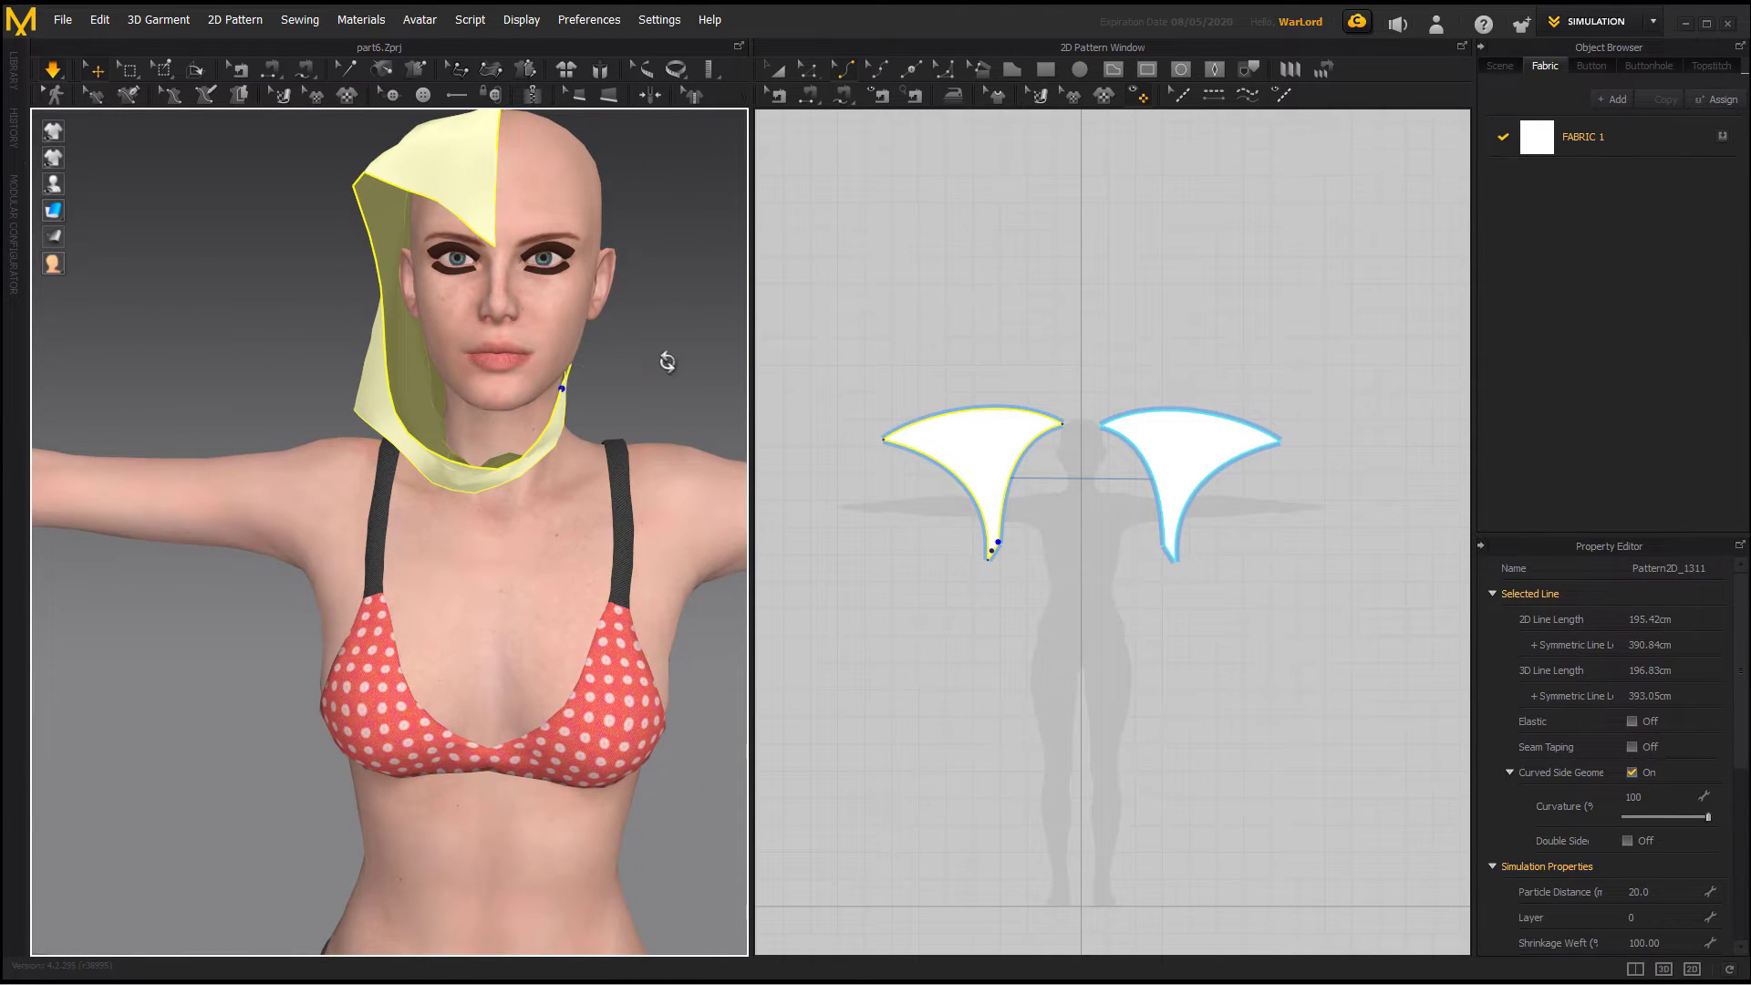
right_drag(667, 362, 270, 175)
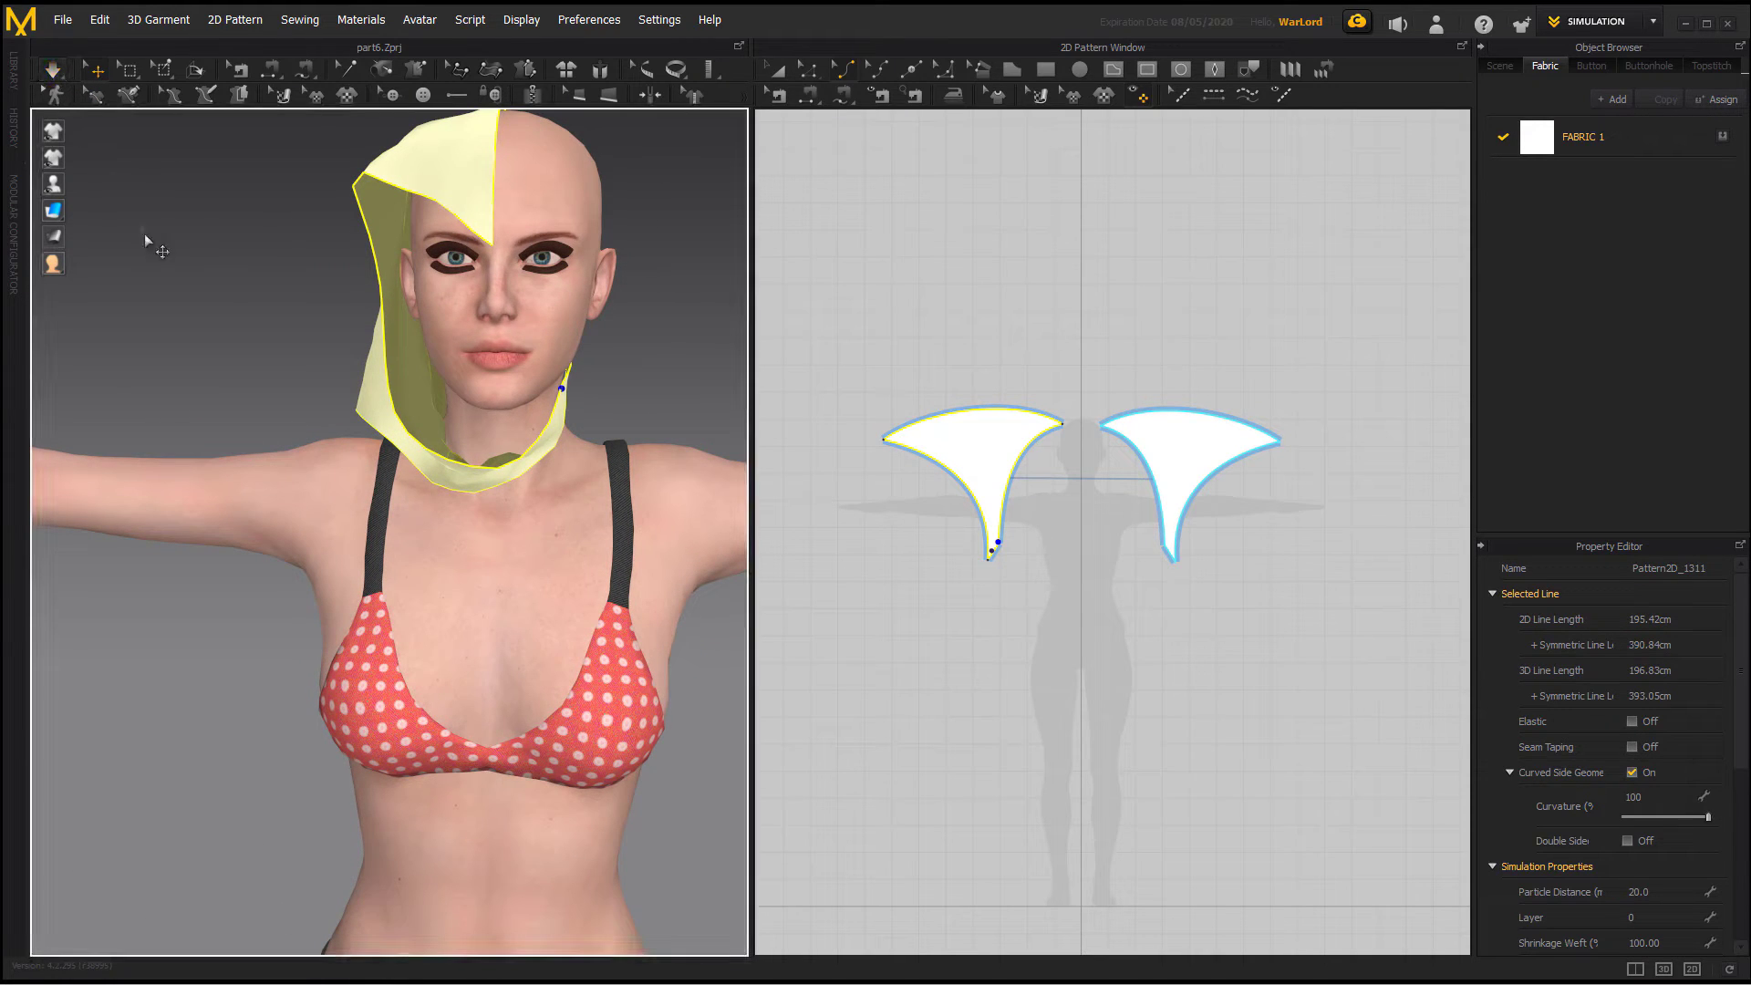
right_click(201, 305)
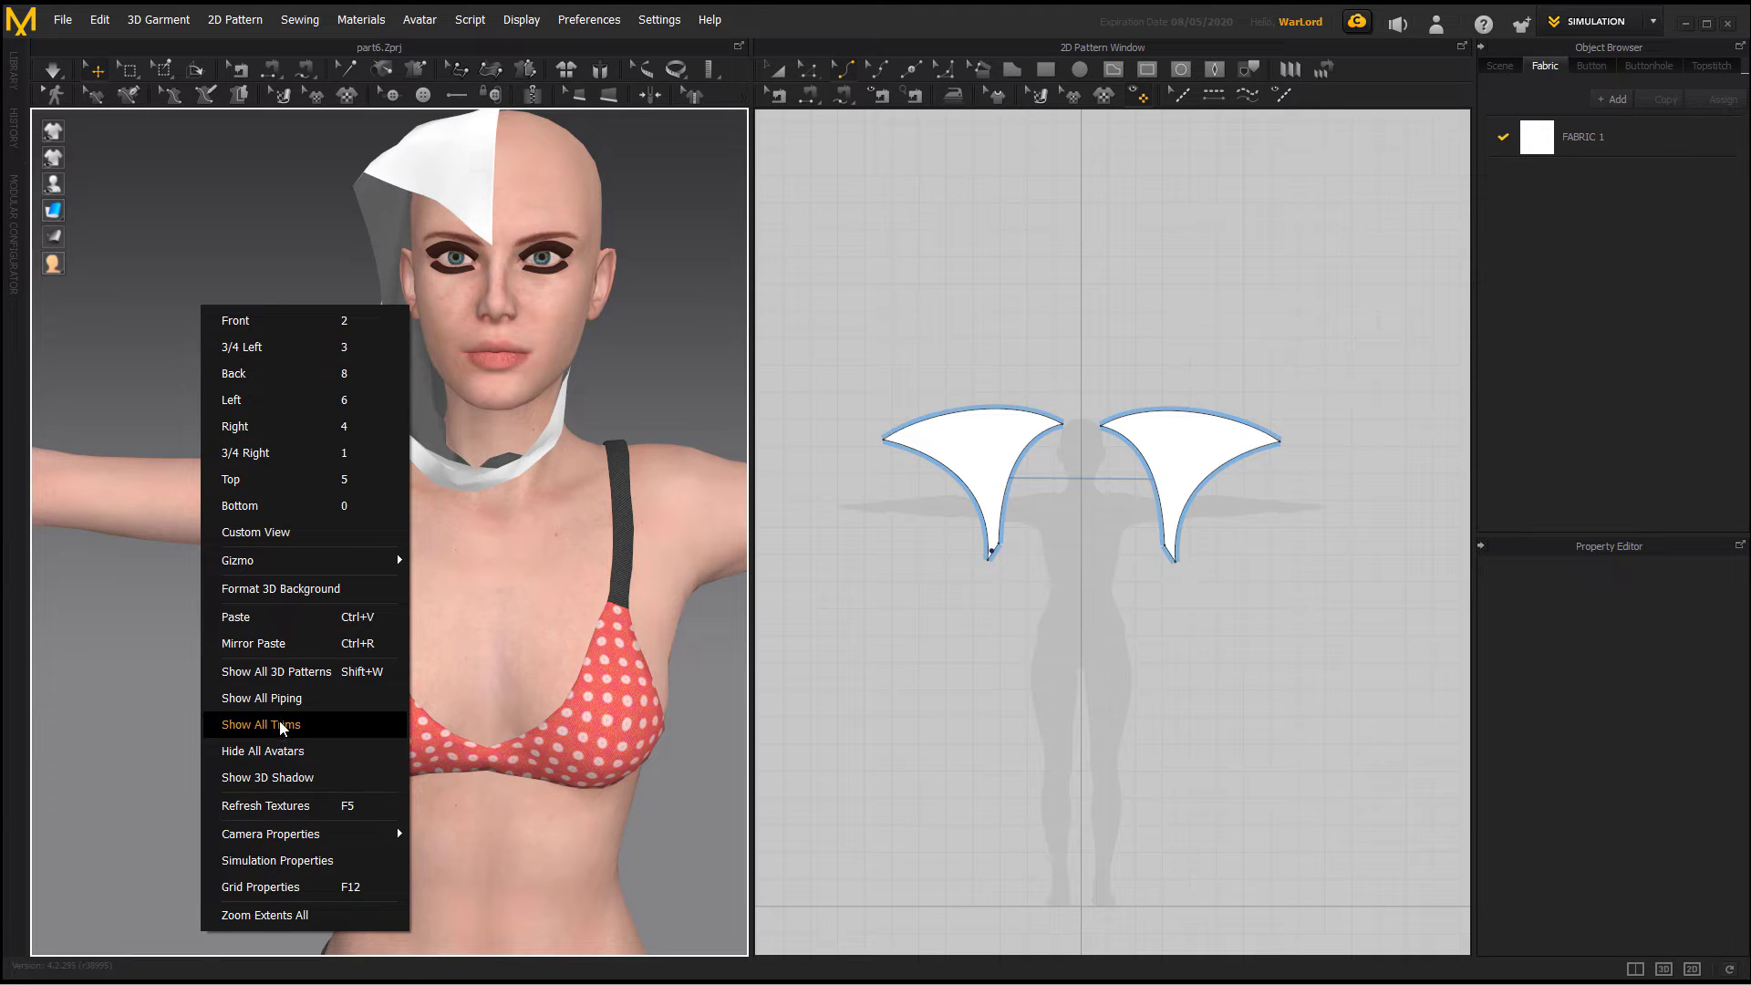
Step: Show all 3D hood patterns and bring the view to a three-quarter angle
click(330, 673)
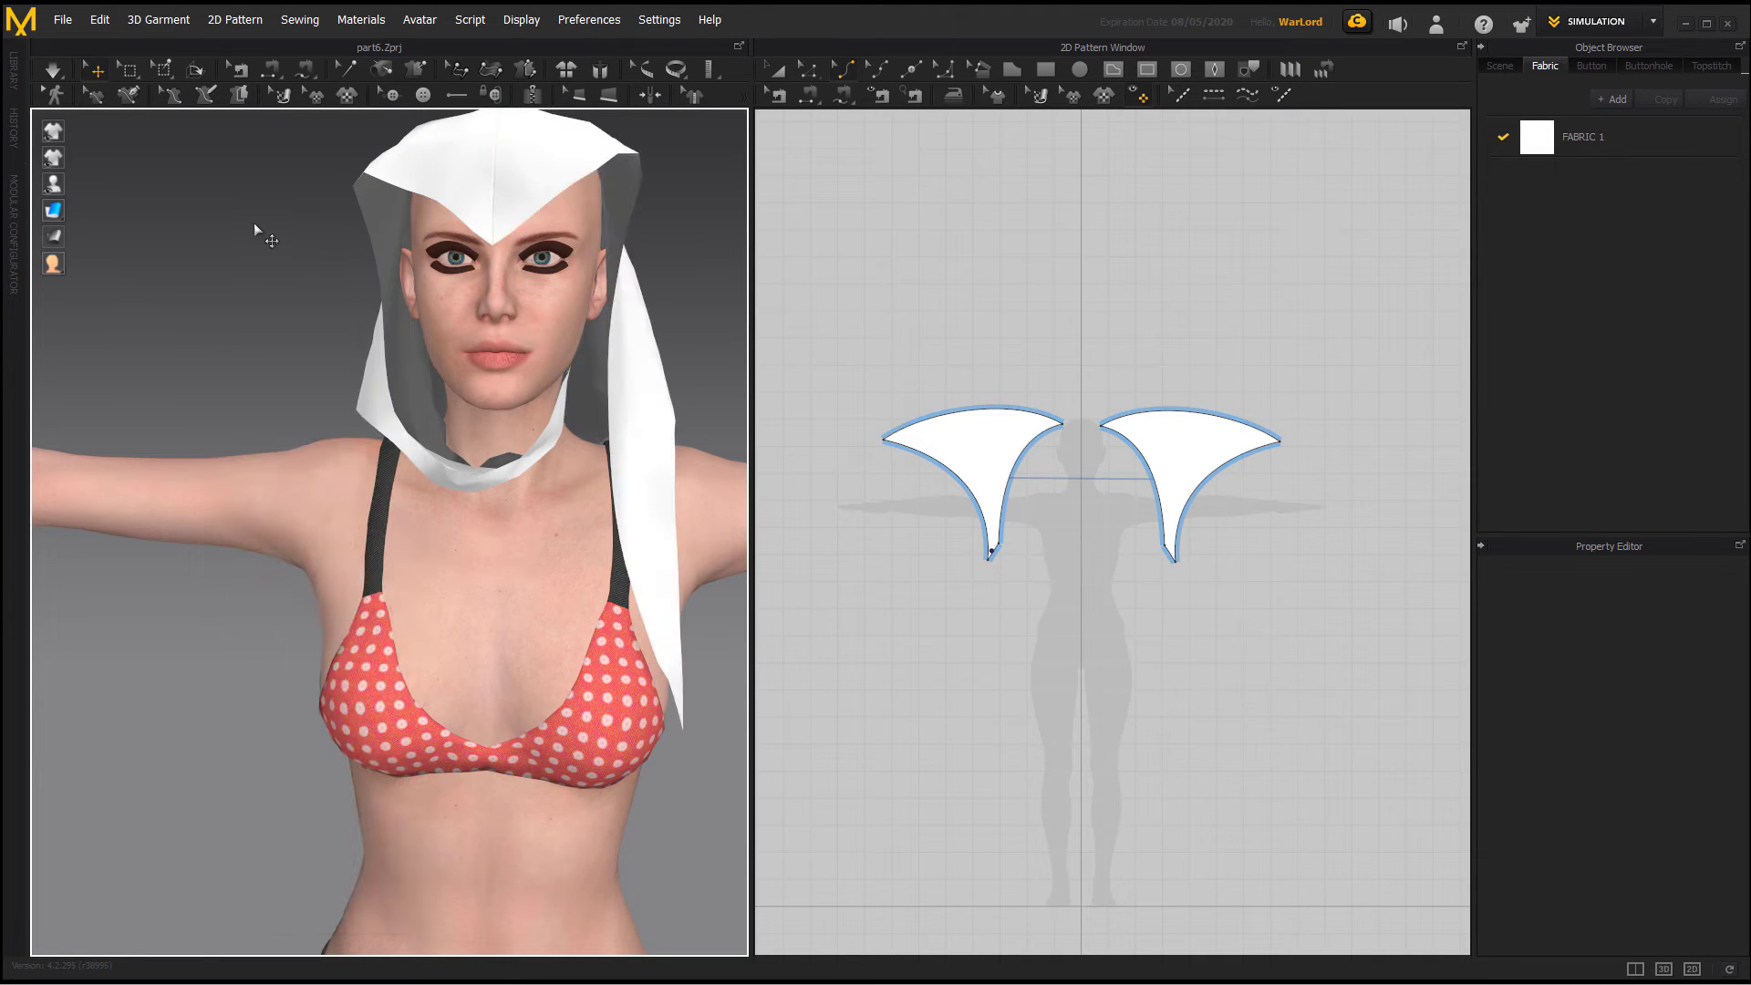
middle_drag(255, 233, 246, 239)
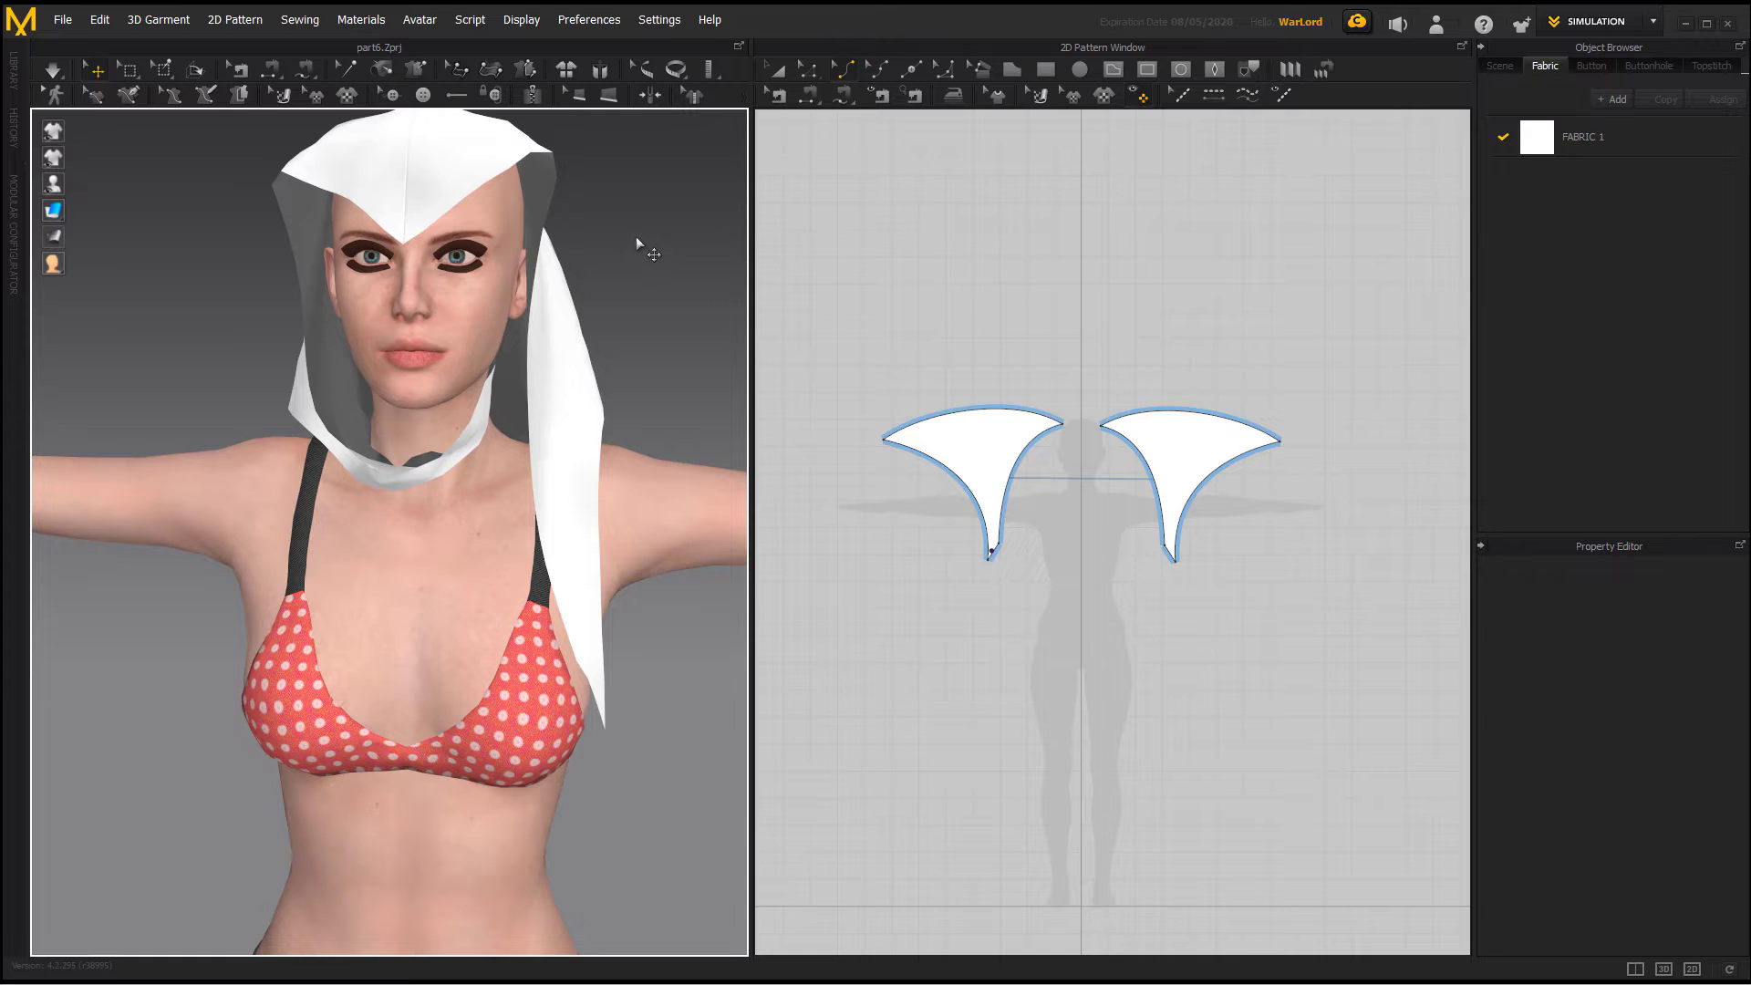
right_drag(637, 237, 258, 196)
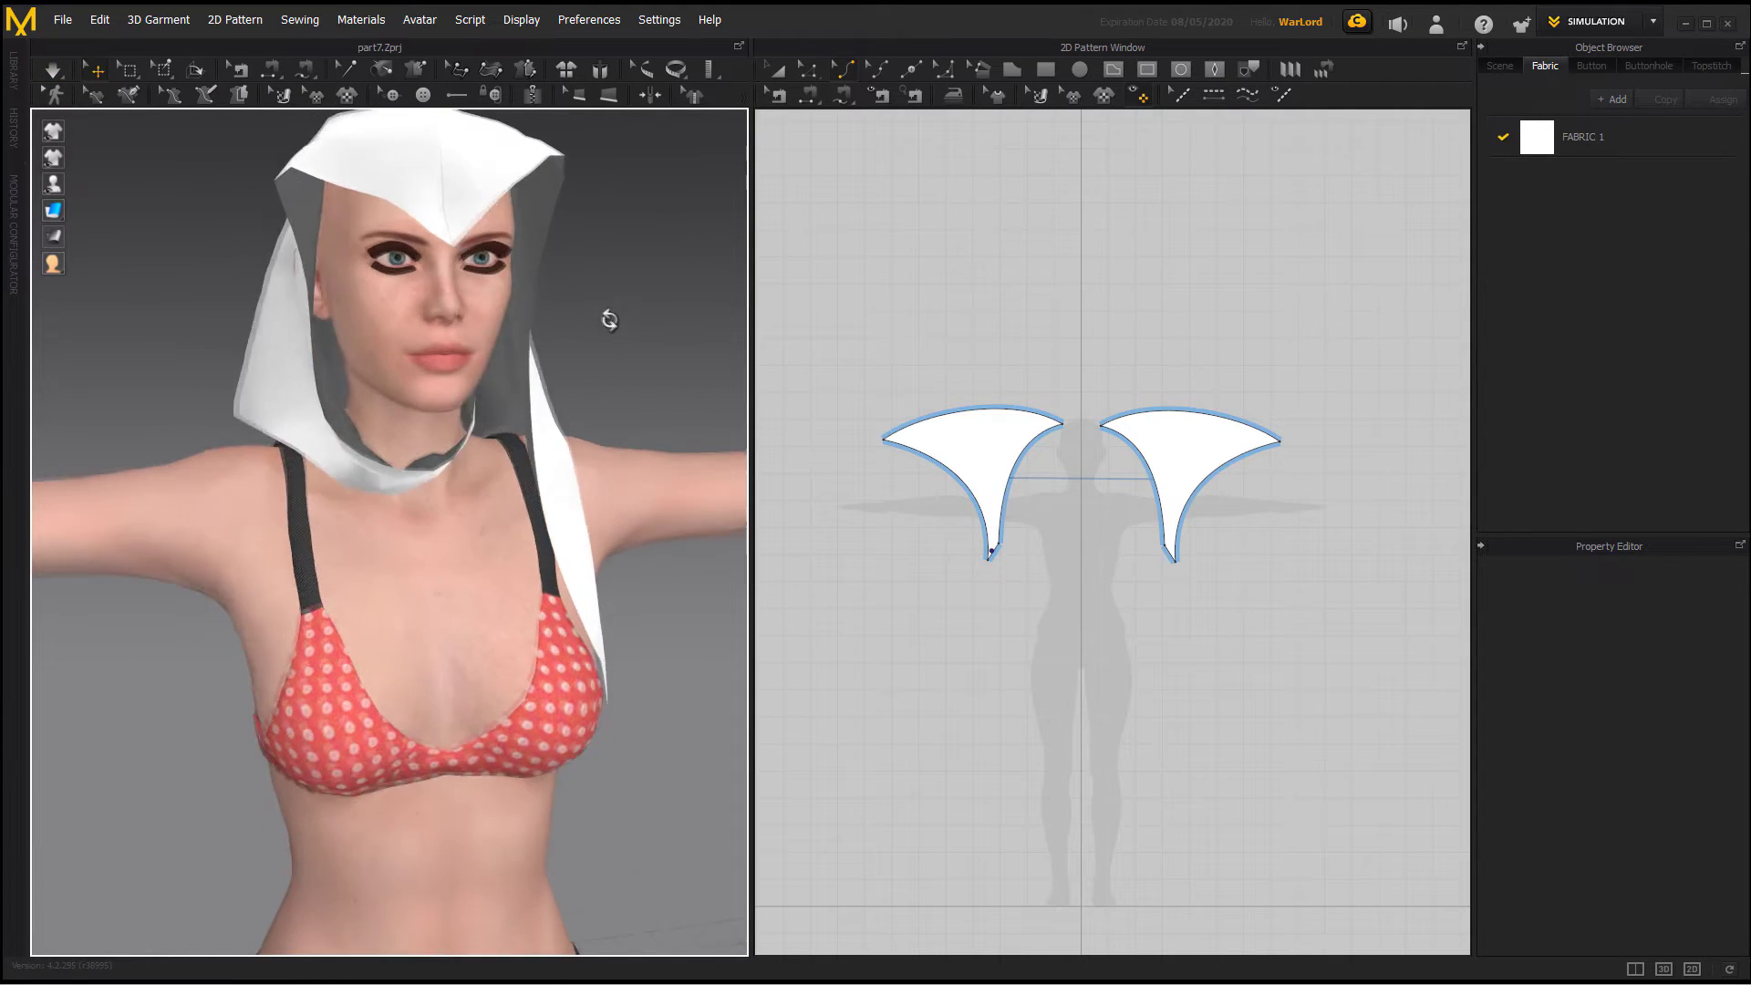
Step: Pull the right hood panel's tail diagonally down across the chest, then pause simulation
right_drag(610, 321, 558, 305)
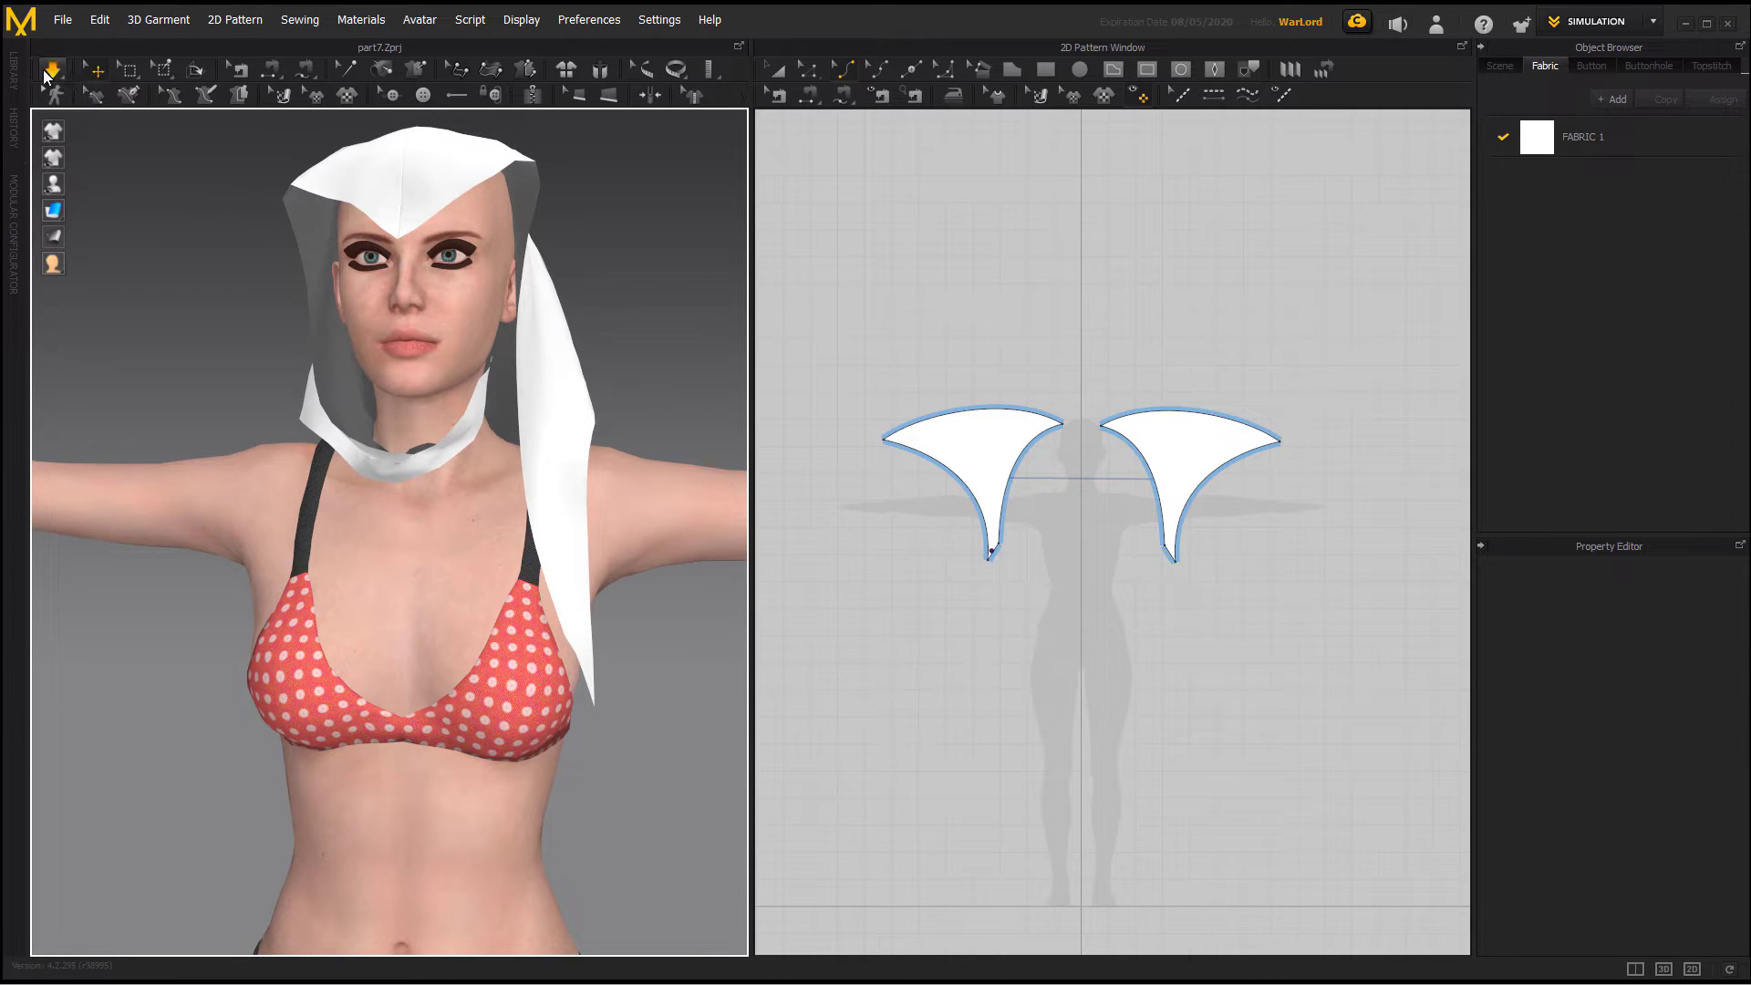
drag(580, 636, 368, 584)
key(space)
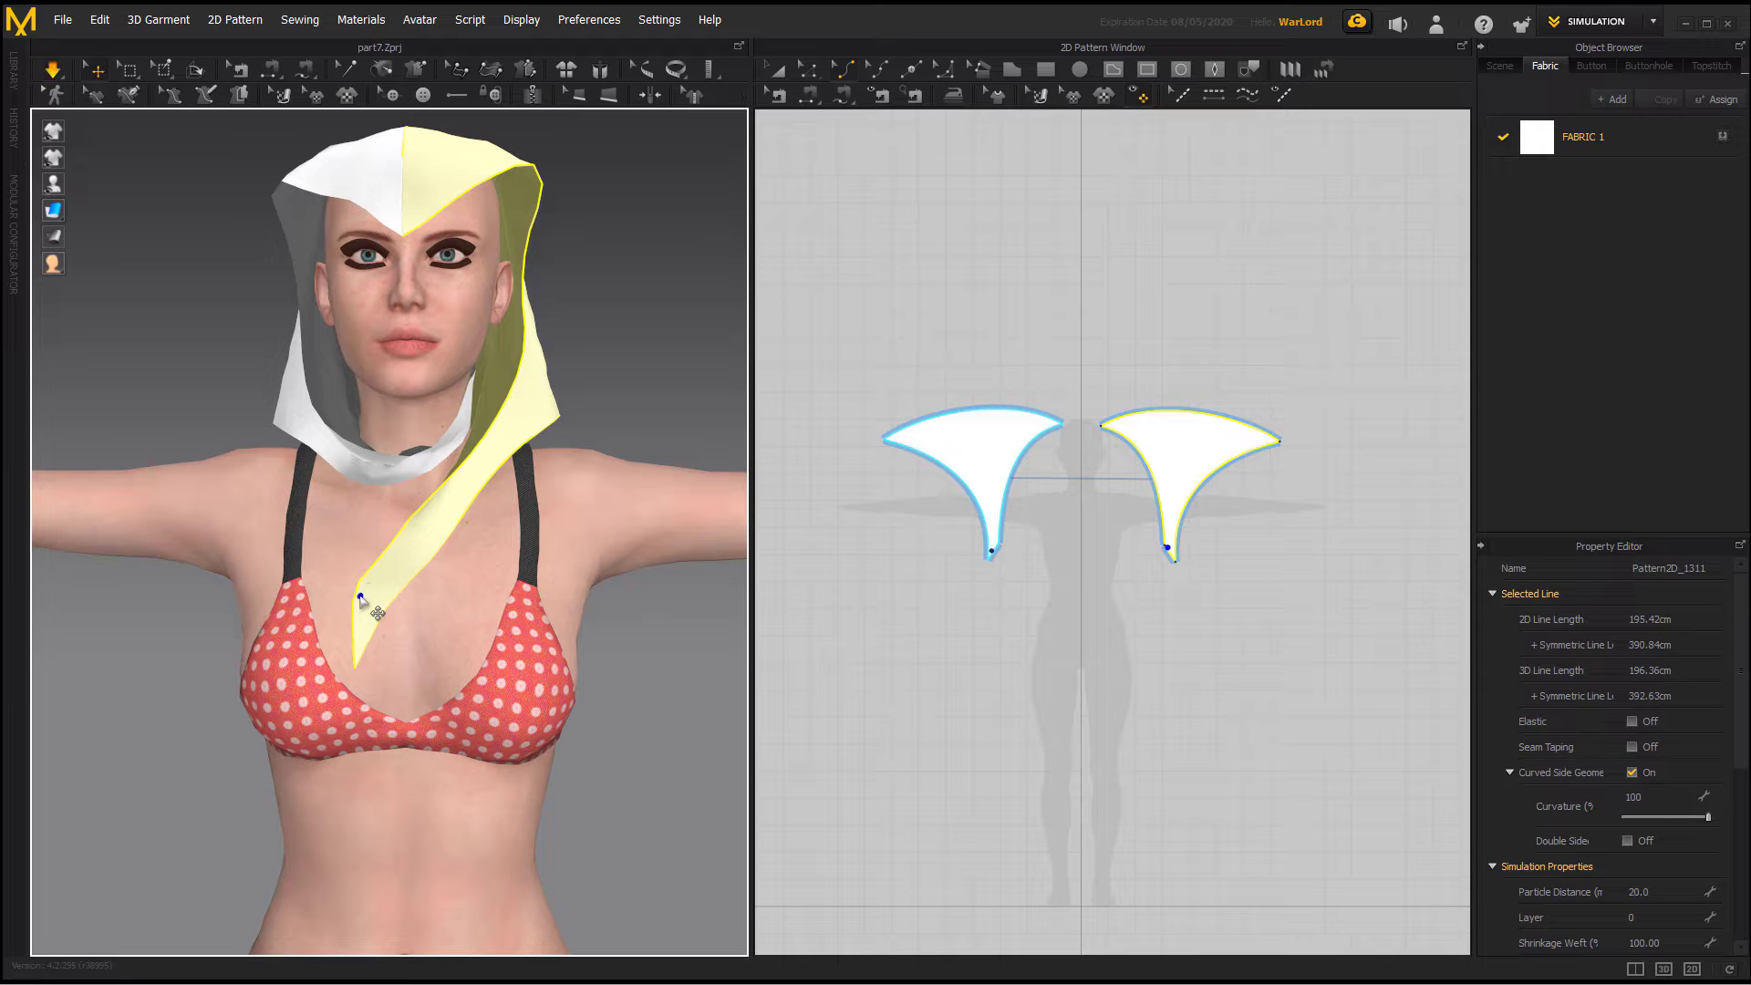
Step: Pull the right panel's point up to the side of the neck
drag(361, 599, 279, 330)
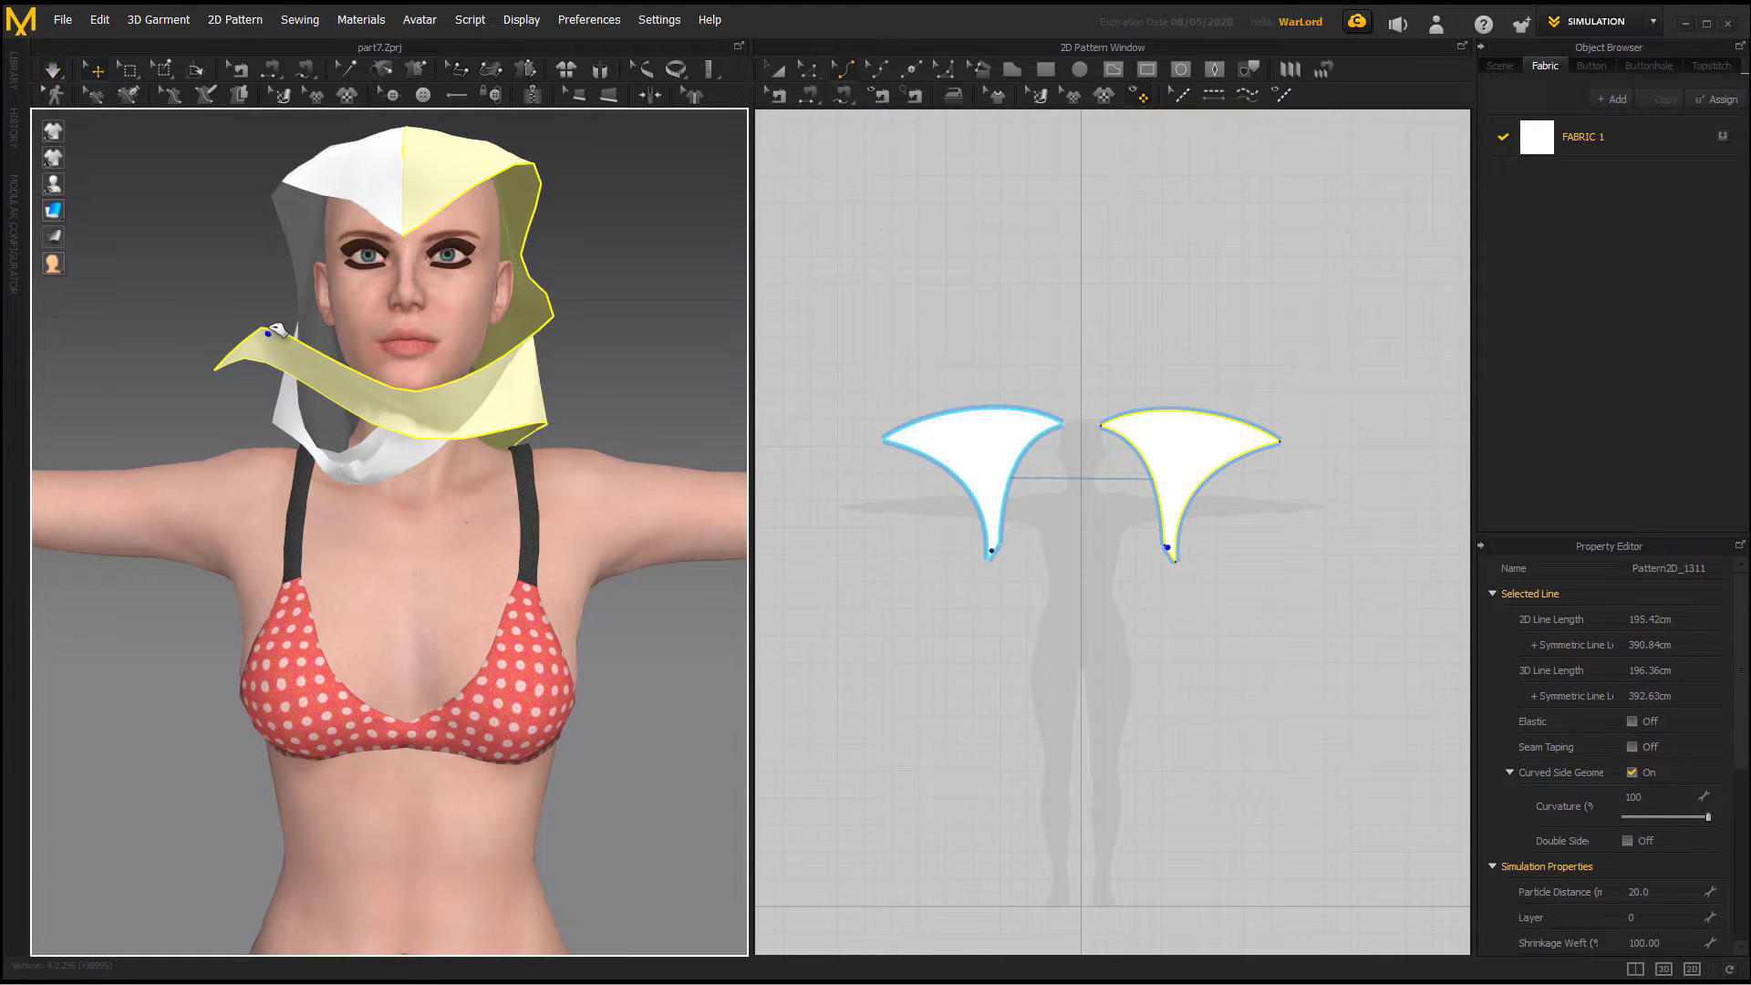
right_drag(642, 372, 708, 393)
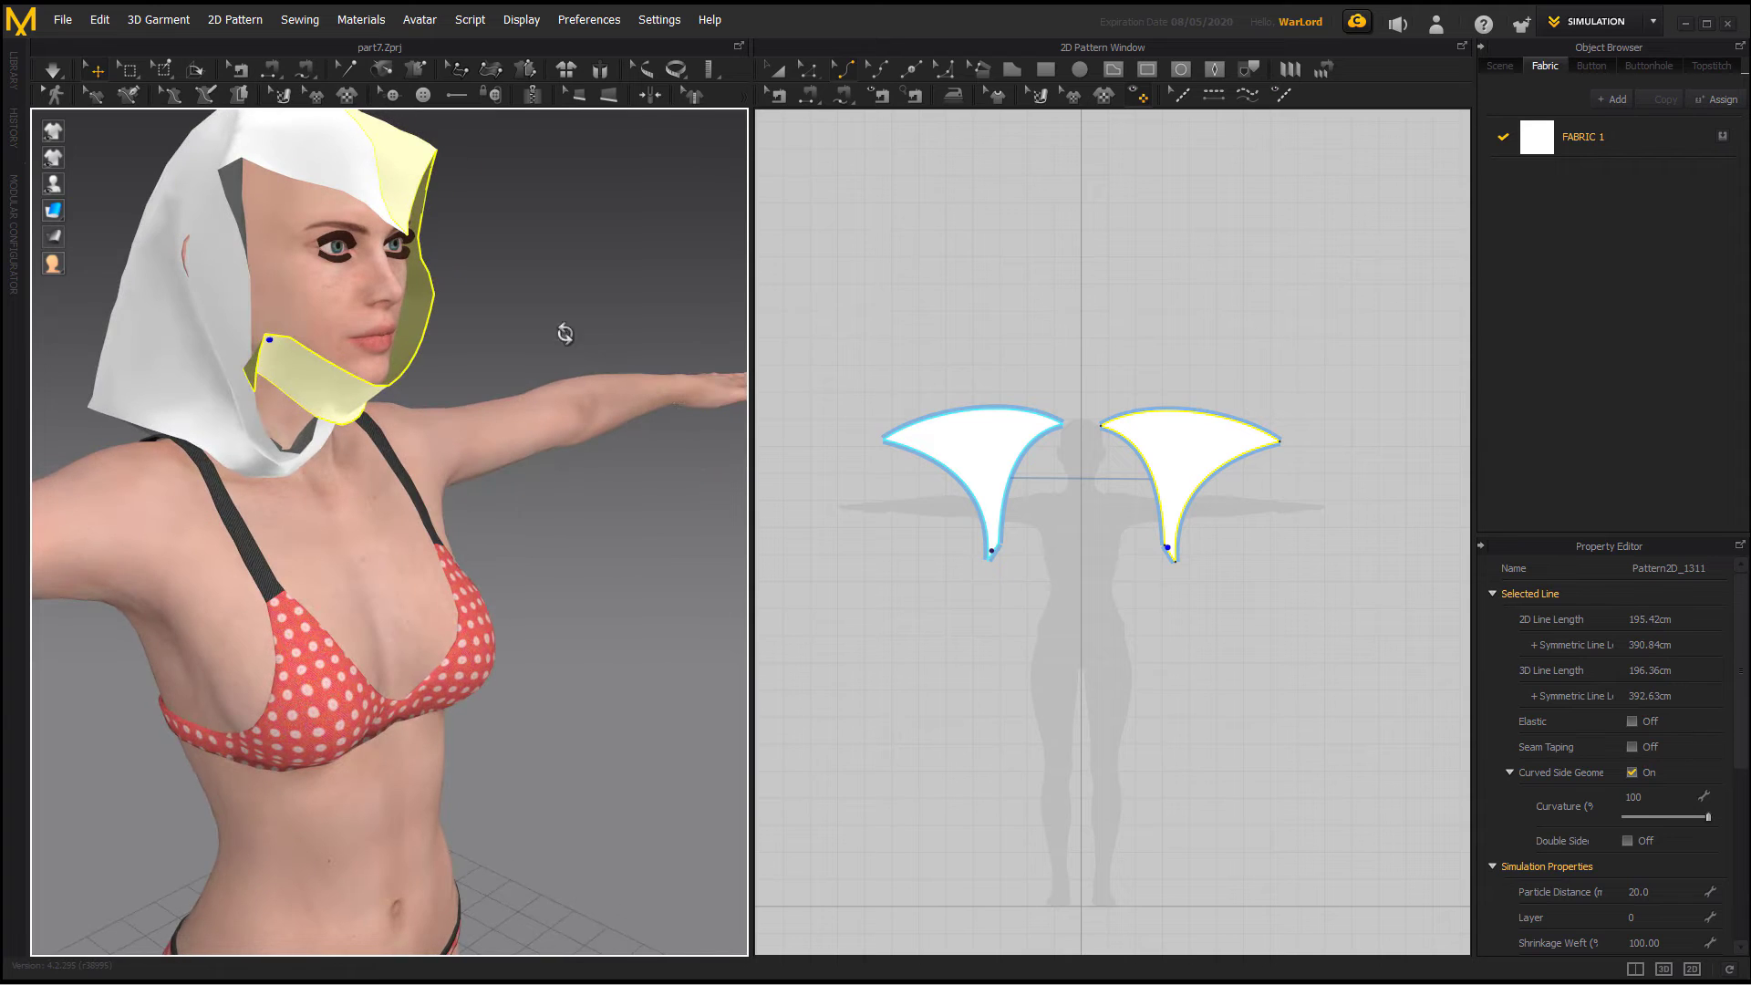
right_drag(564, 334, 415, 363)
right_drag(464, 270, 532, 265)
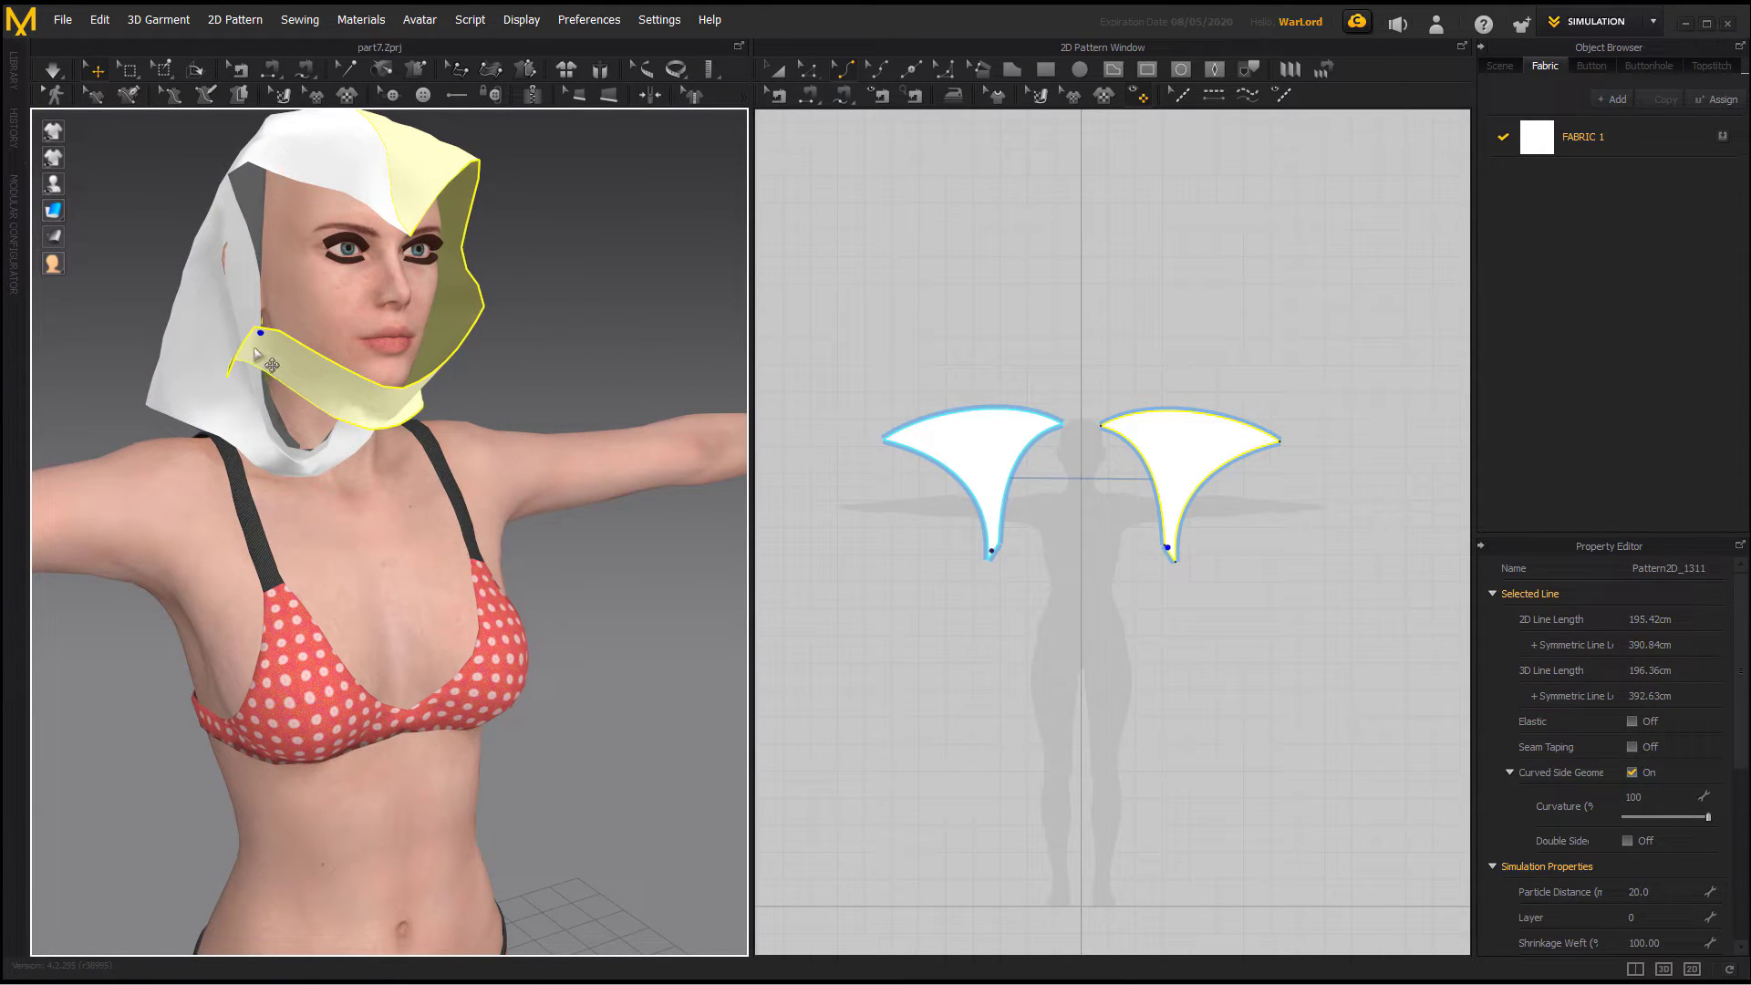
right_drag(614, 303, 285, 365)
Step: Drag the chin band down onto the neck and then up toward the jaw
drag(264, 359, 271, 415)
right_drag(449, 383, 443, 308)
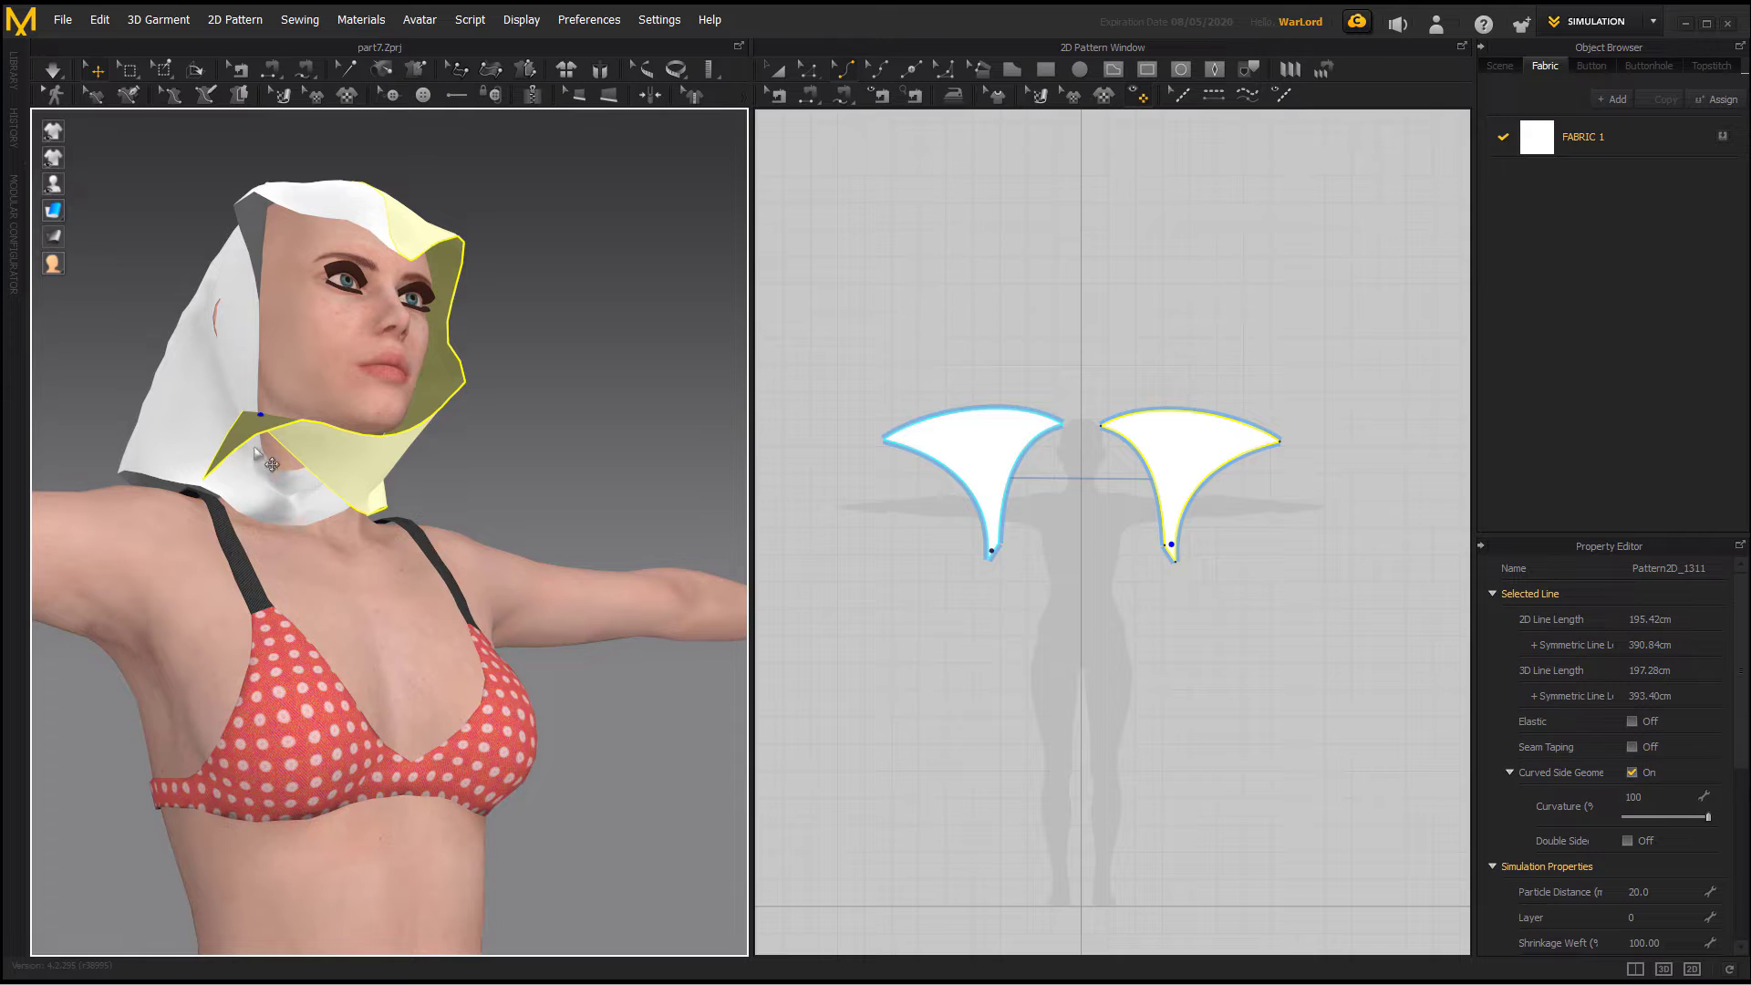
drag(270, 453, 228, 413)
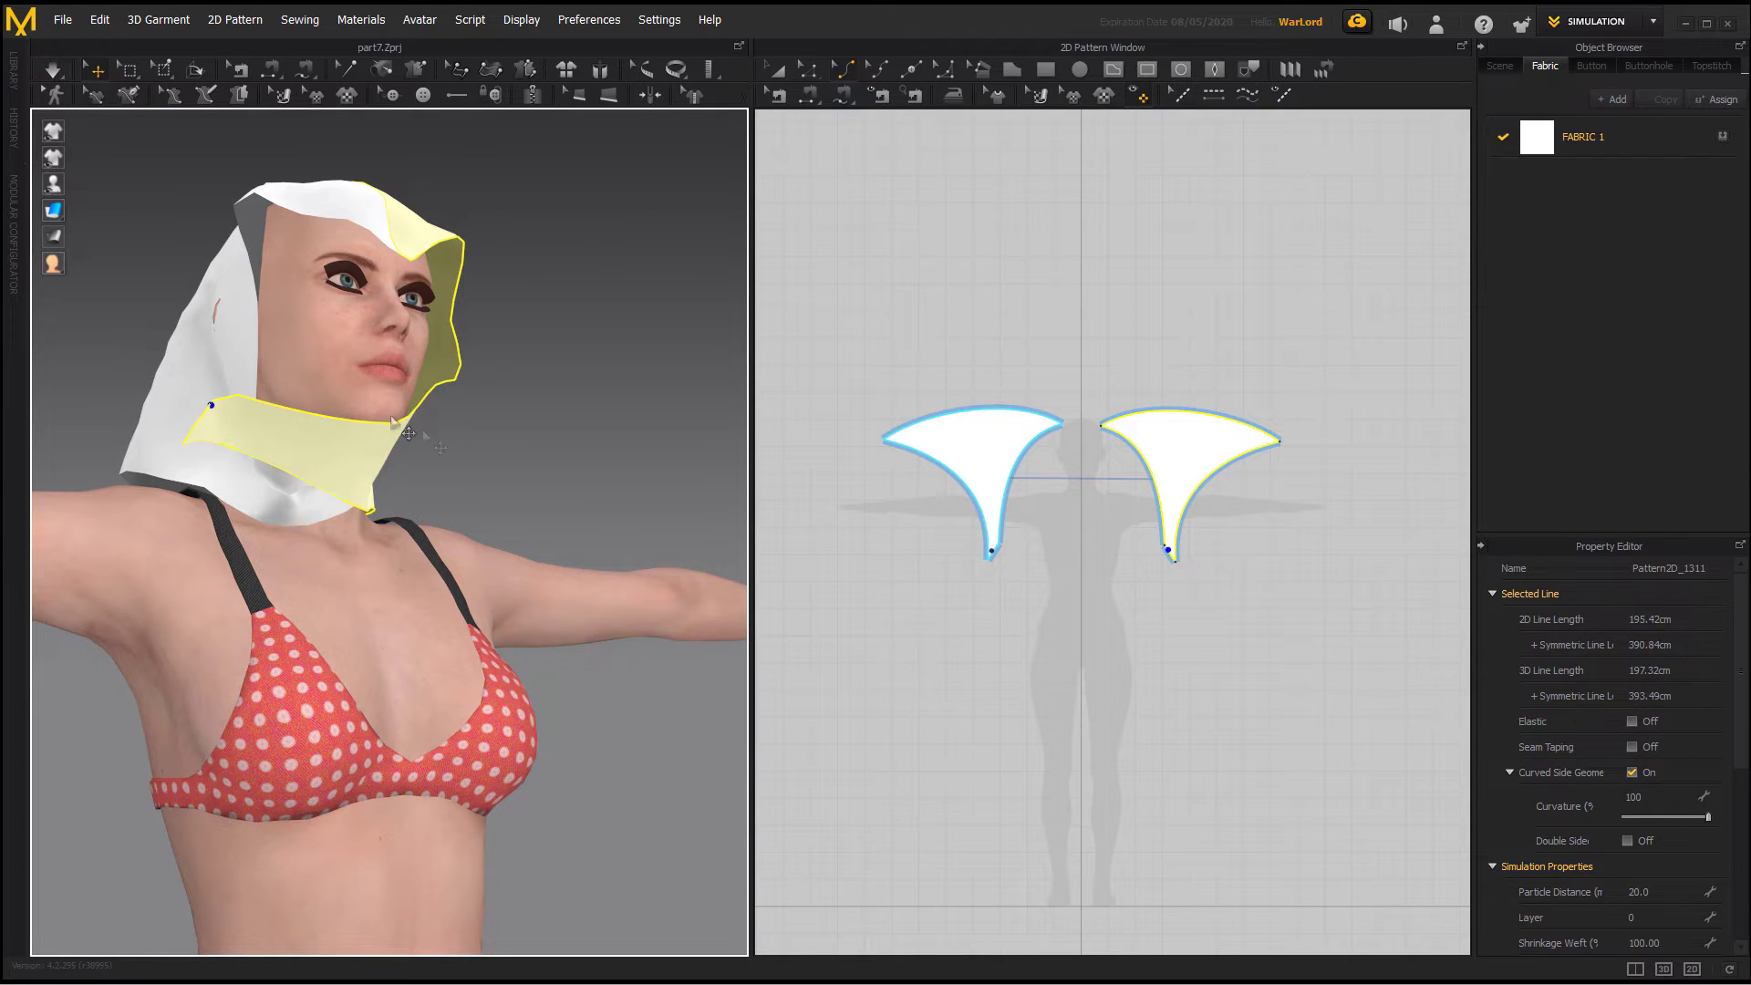
right_drag(392, 424, 584, 494)
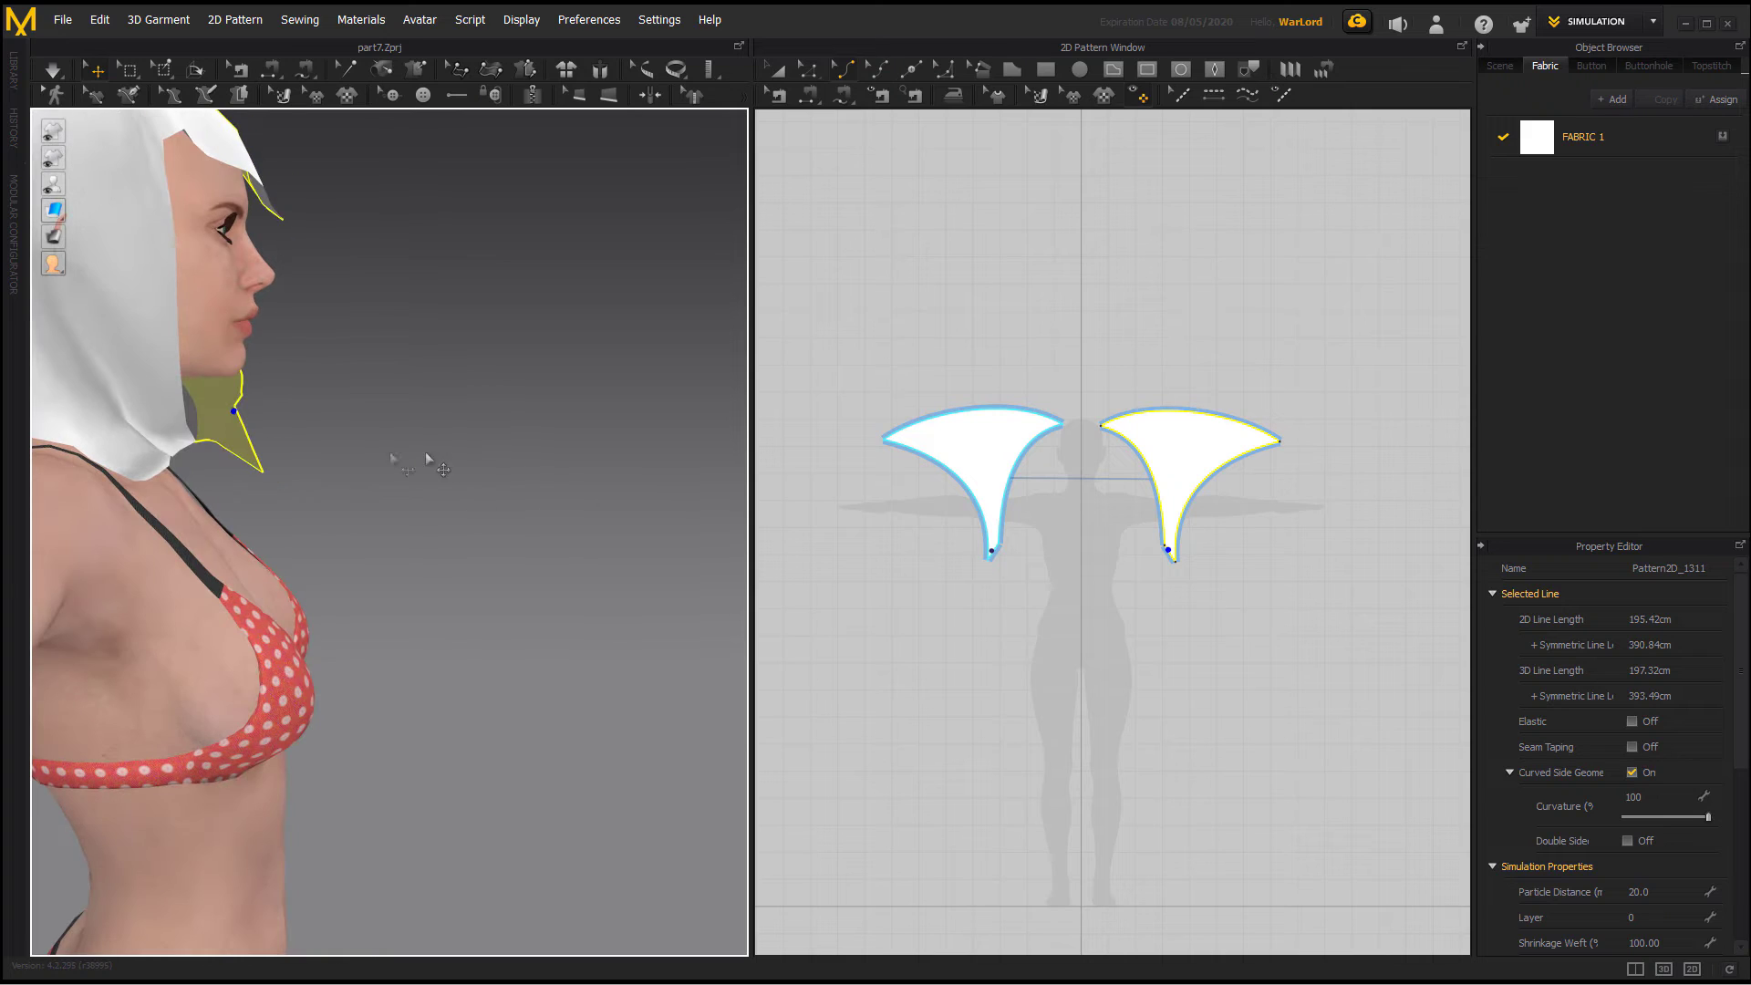
Step: Restart simulation and wrap the chin flap under the jaw, checking it from the front
key(space)
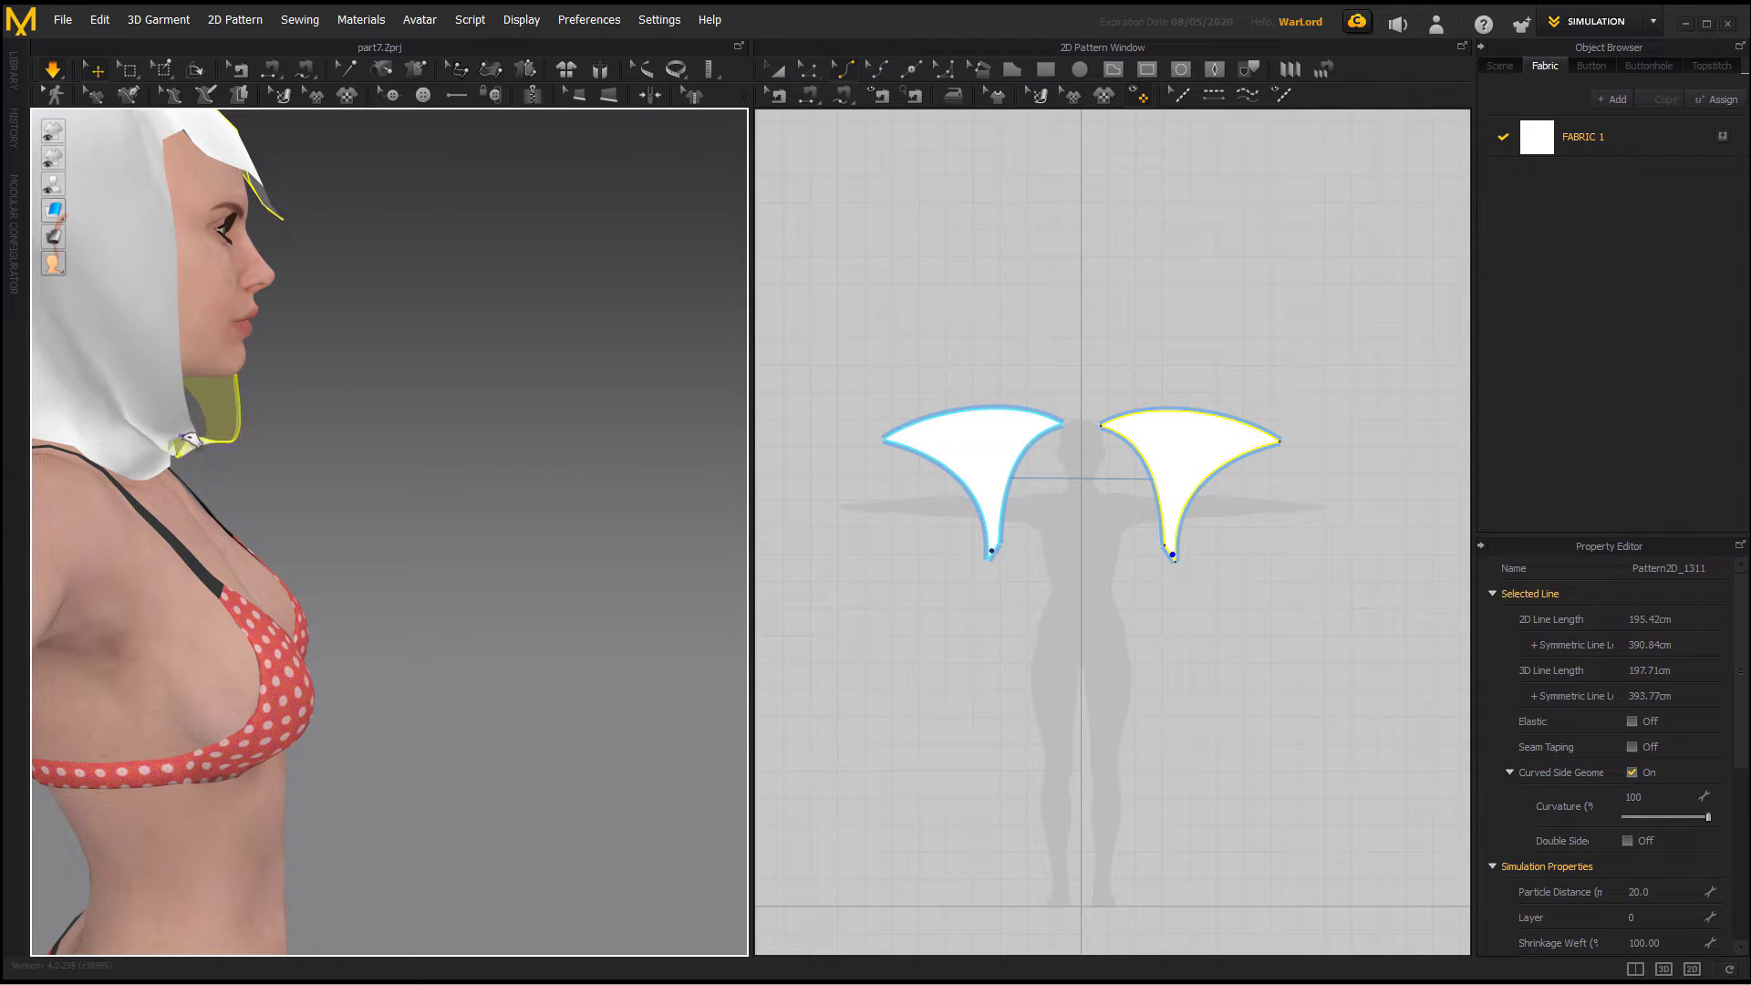
drag(244, 447, 80, 373)
right_drag(80, 373, 644, 217)
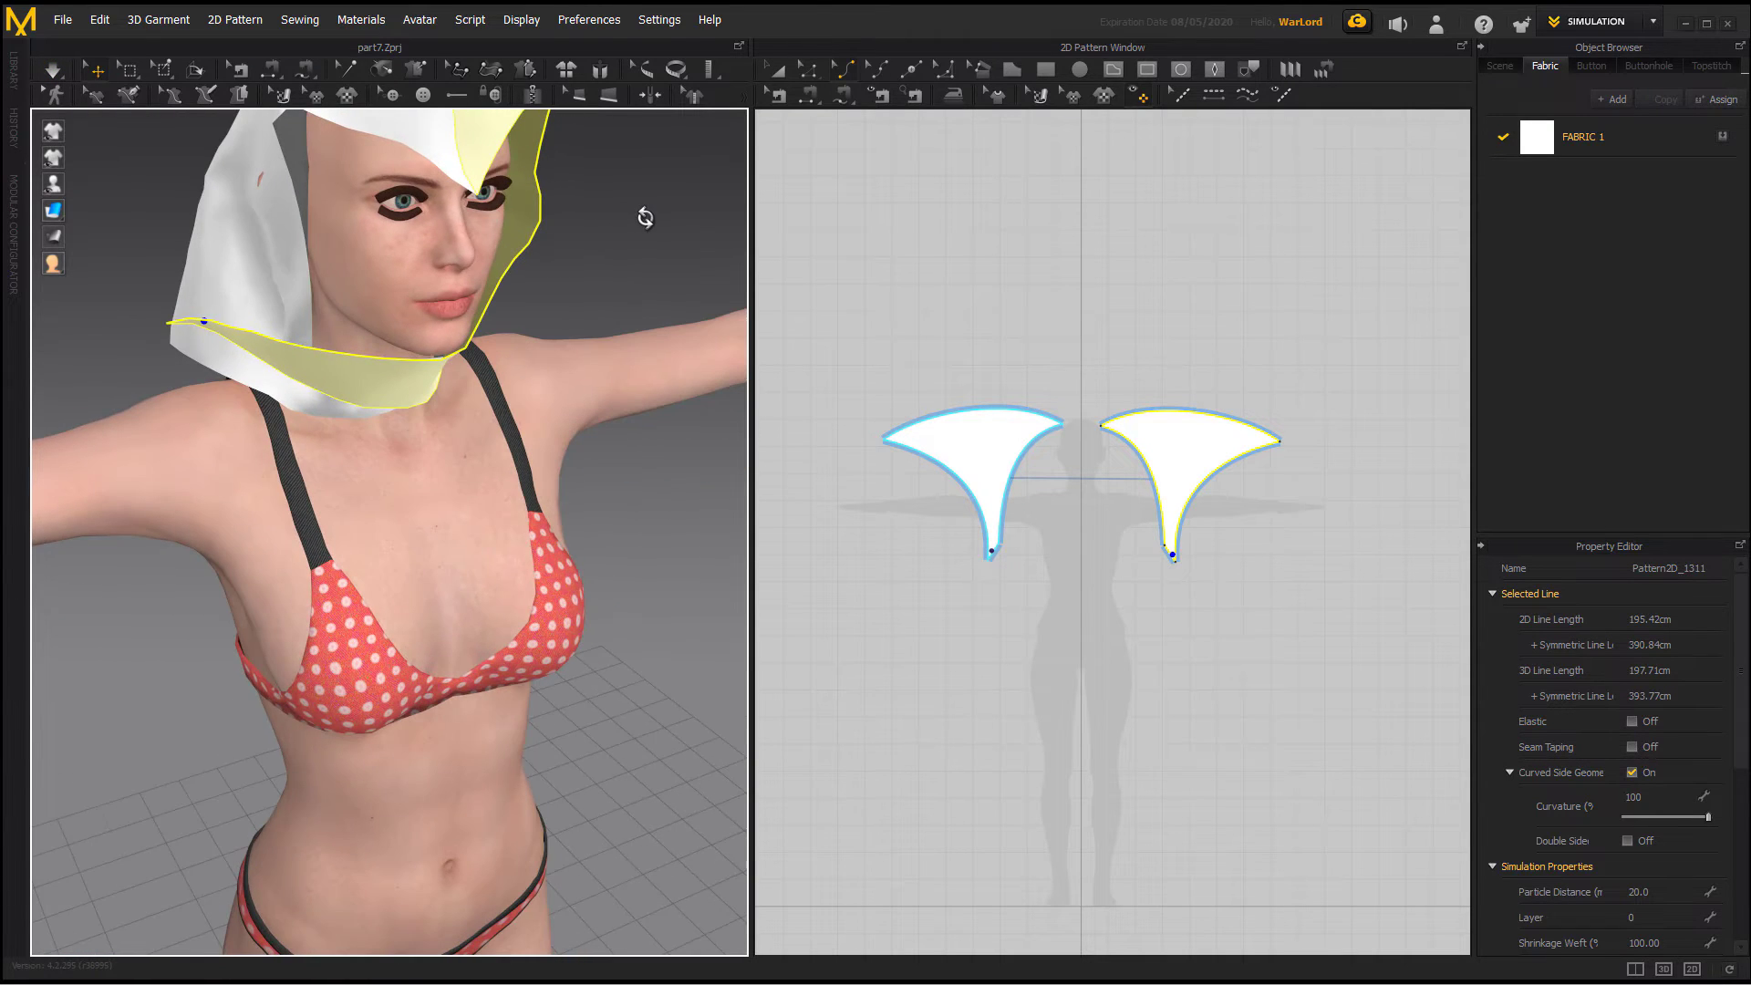
middle_drag(617, 225, 609, 290)
scroll(611, 292, up, 5)
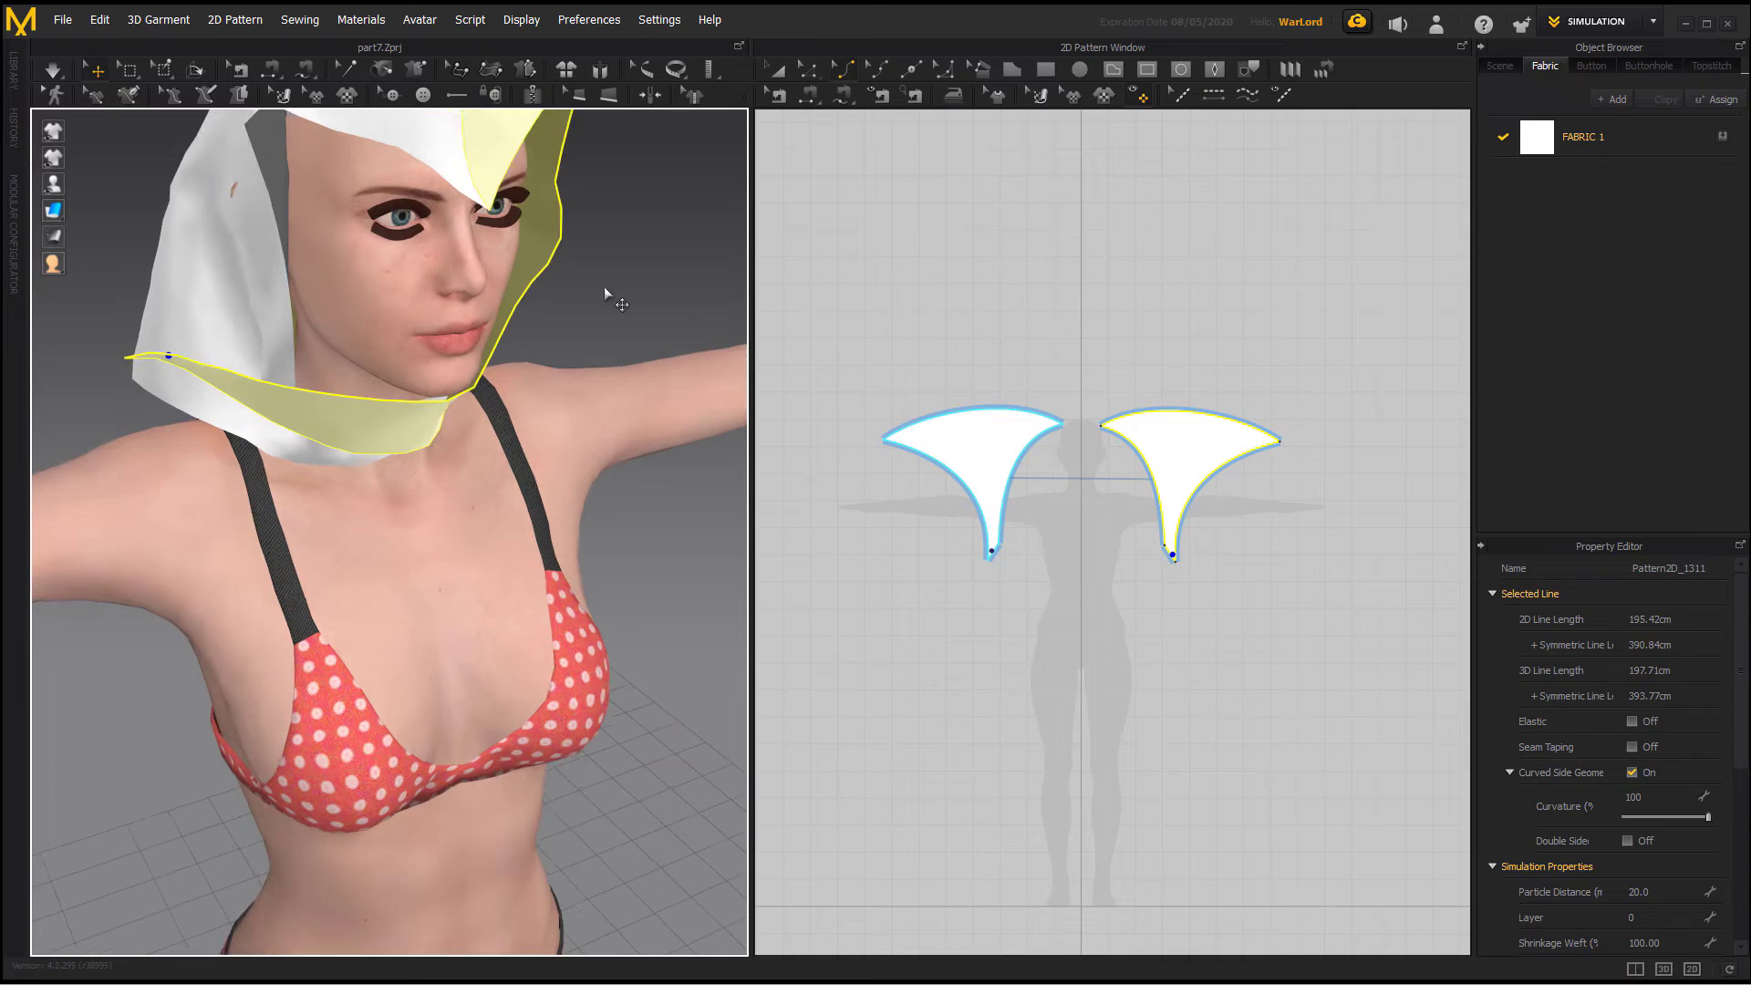
right_drag(634, 240, 611, 241)
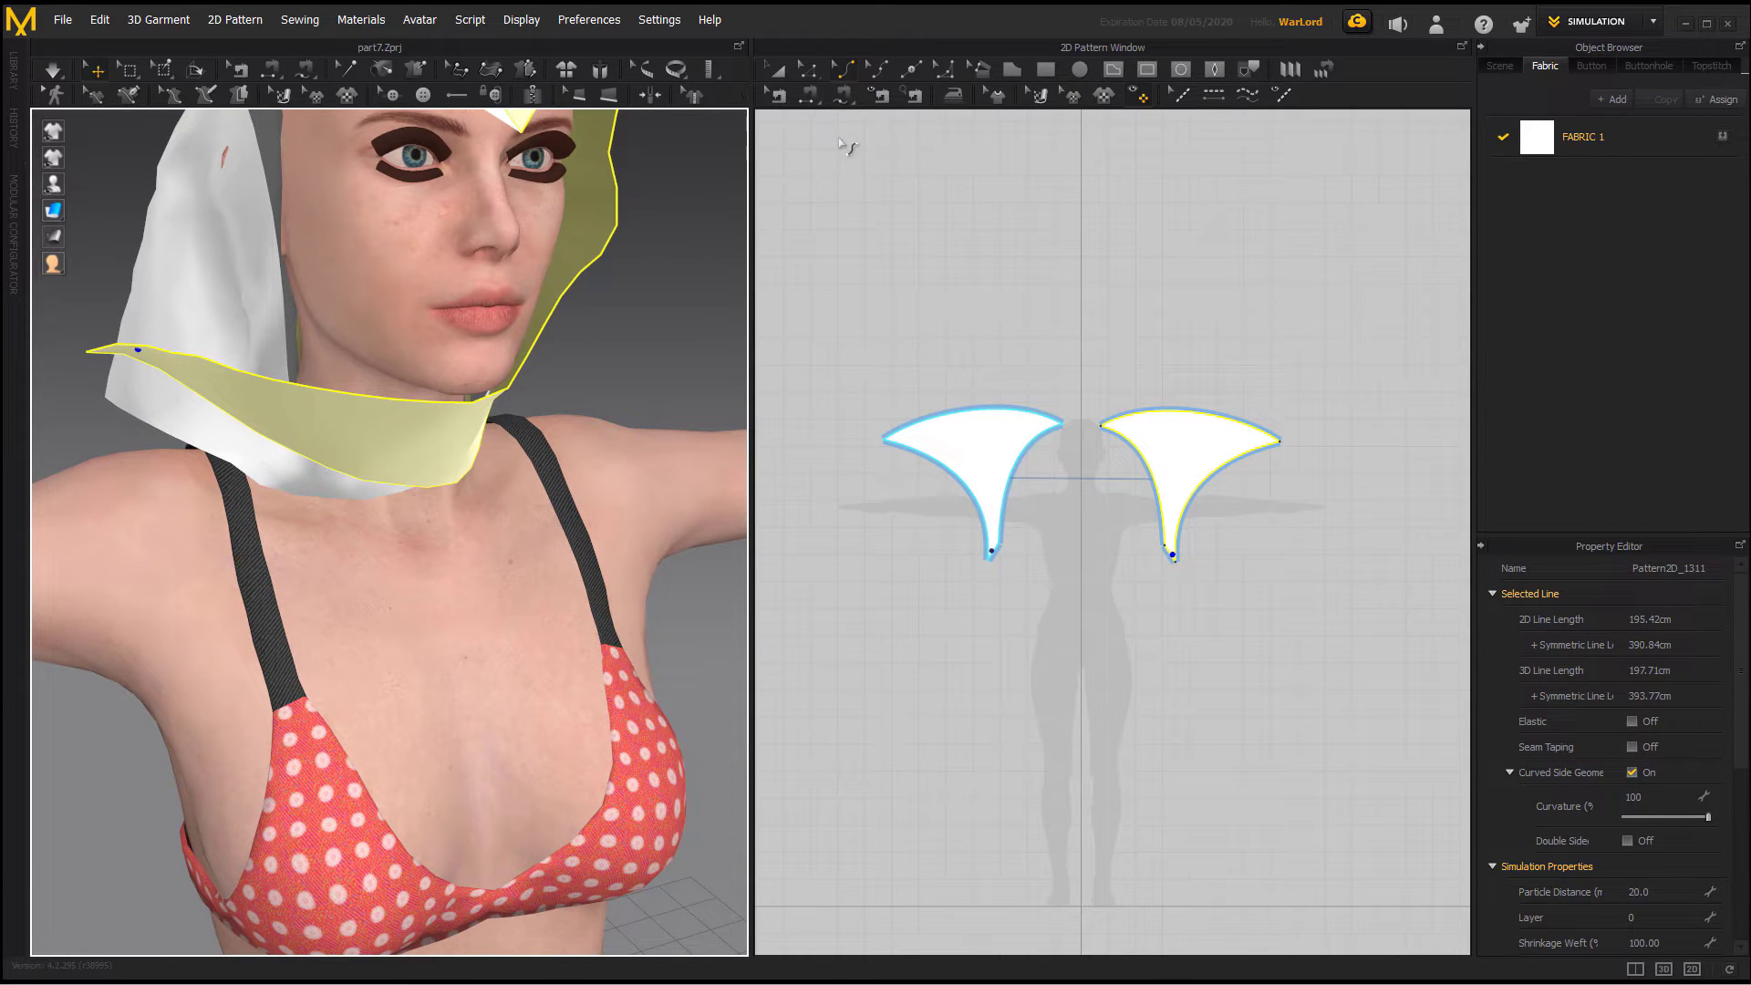
right_drag(664, 302, 643, 304)
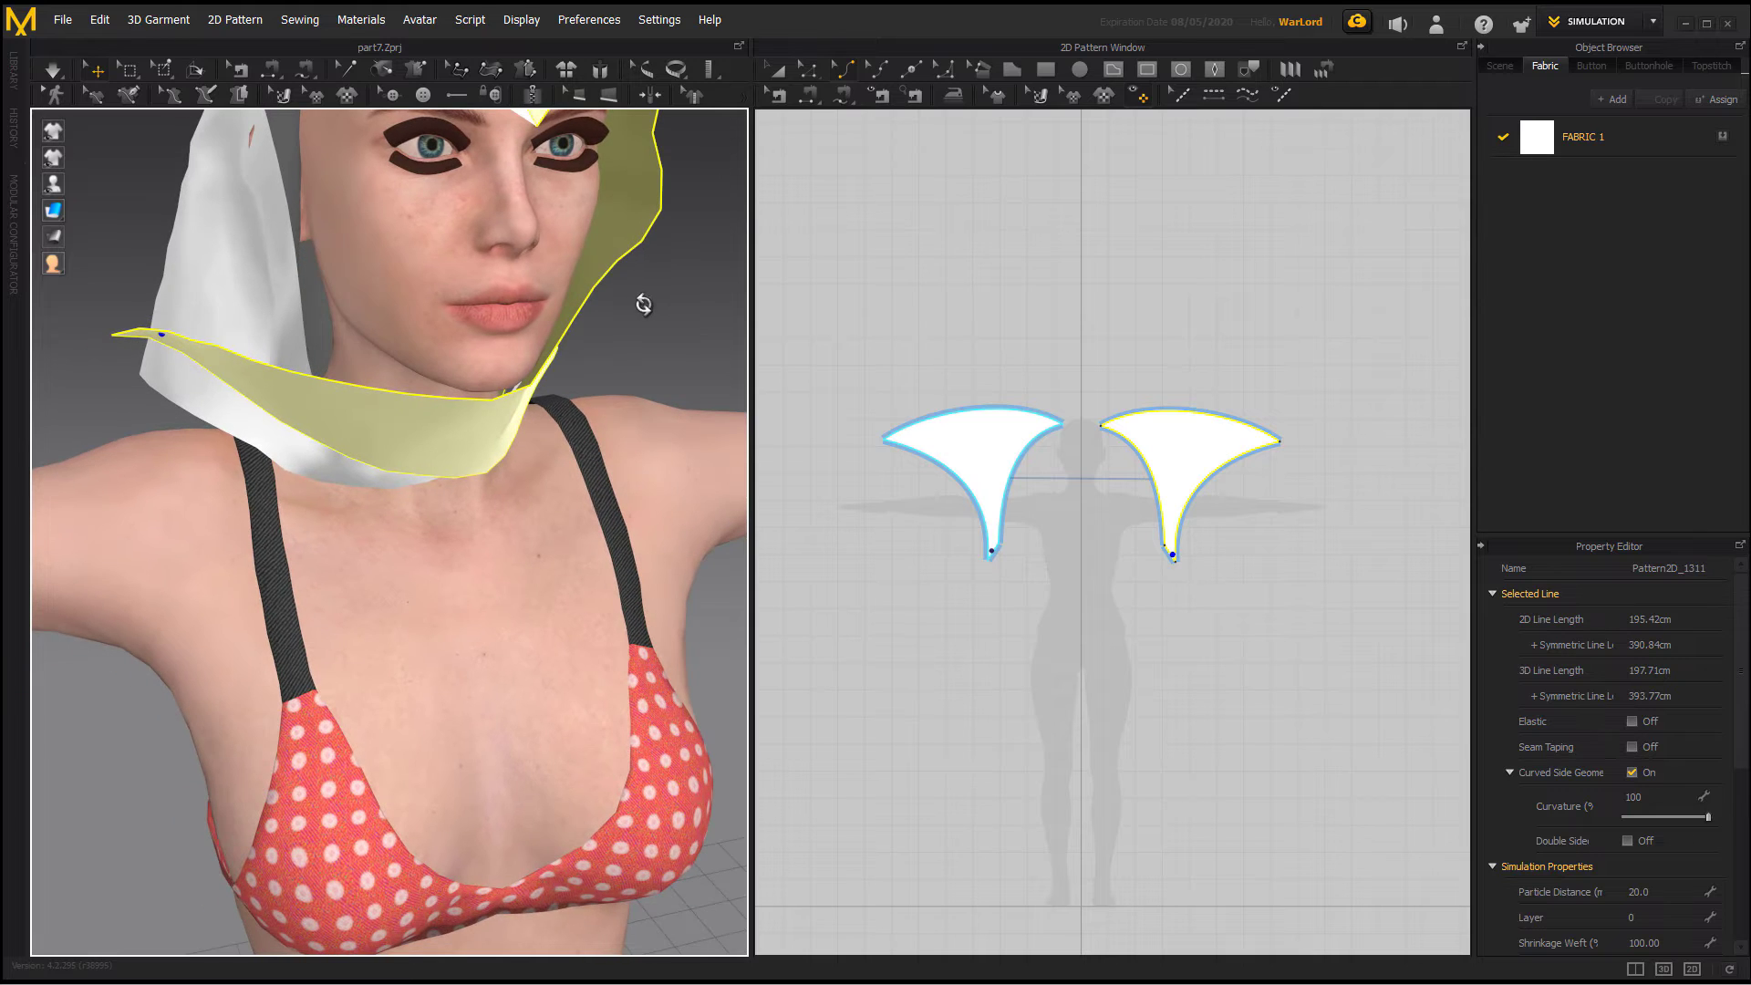
click(414, 68)
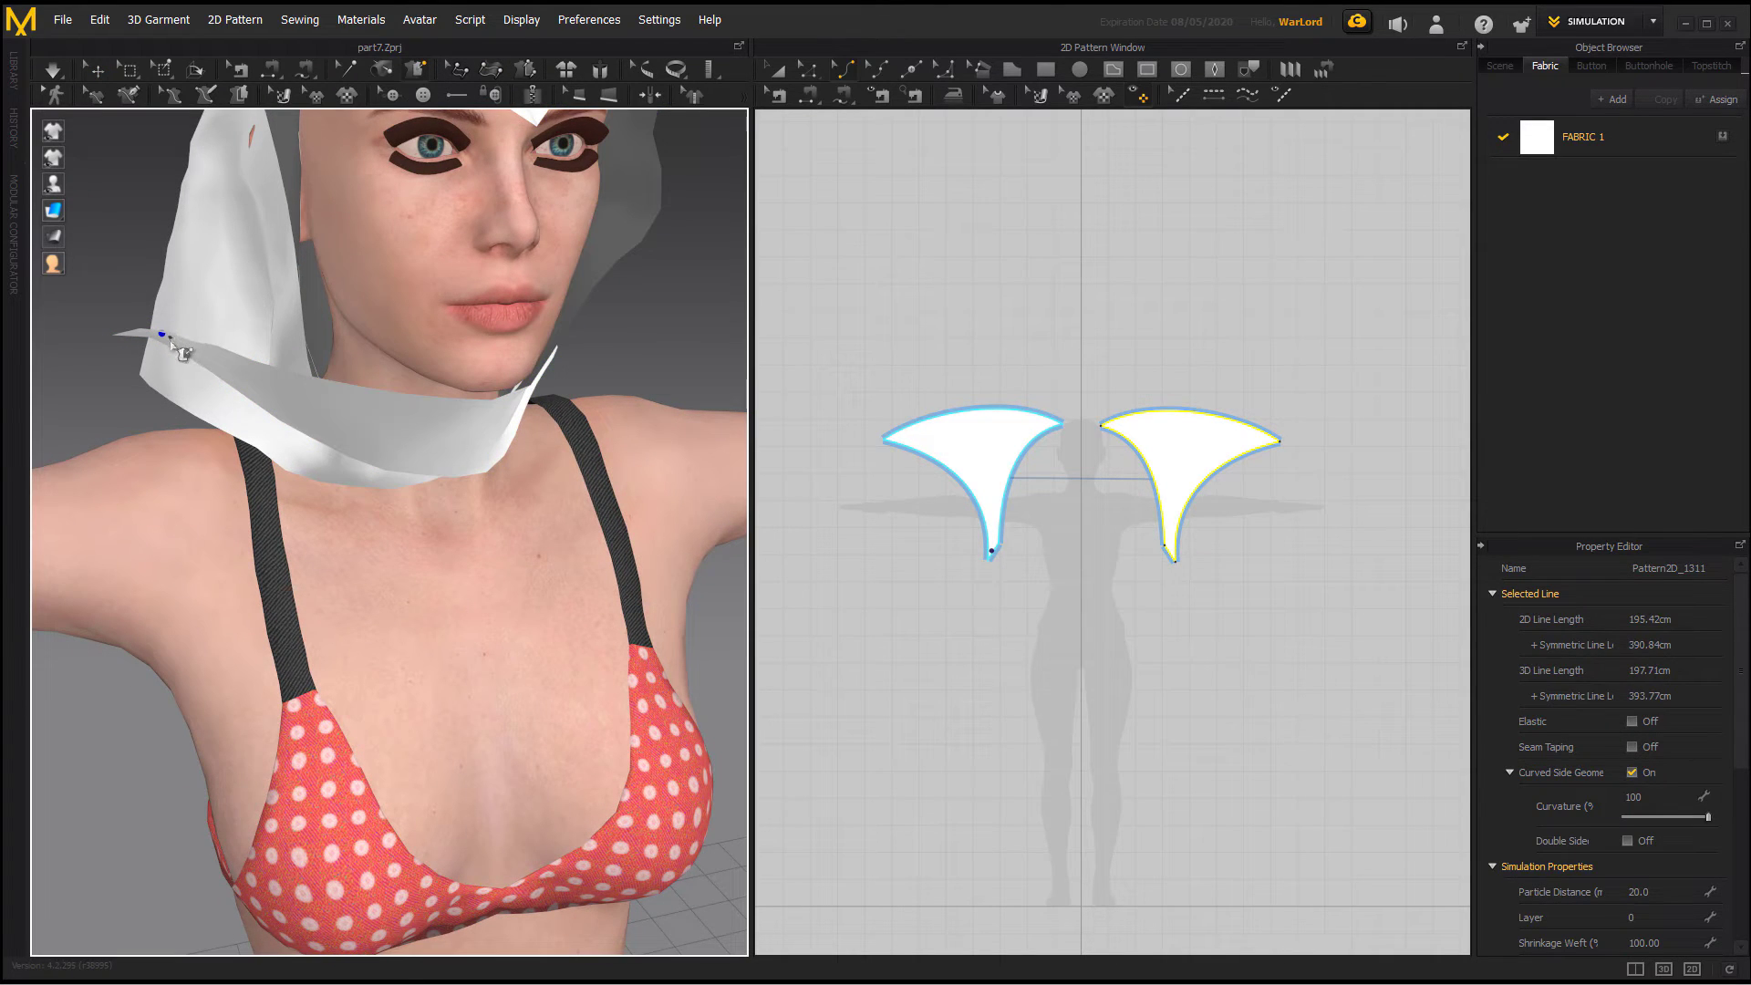
Step: Tack the chin band's point onto the side of the head
scroll(130, 293, down, 2)
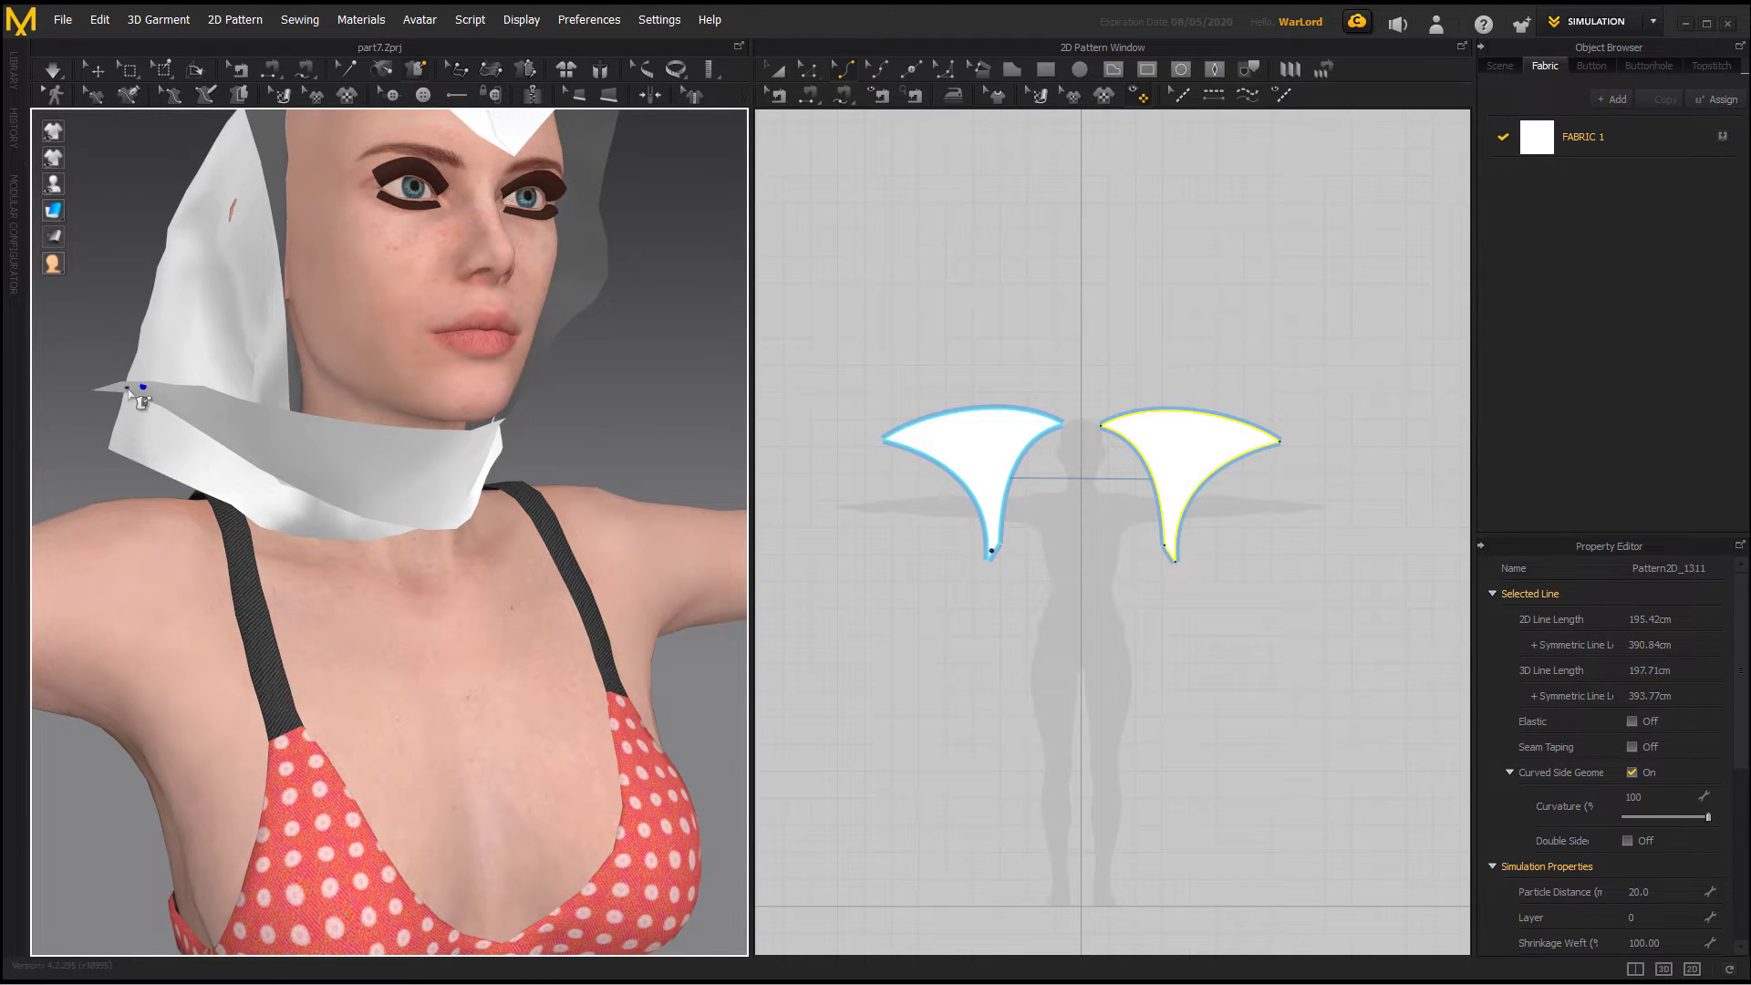
click(129, 389)
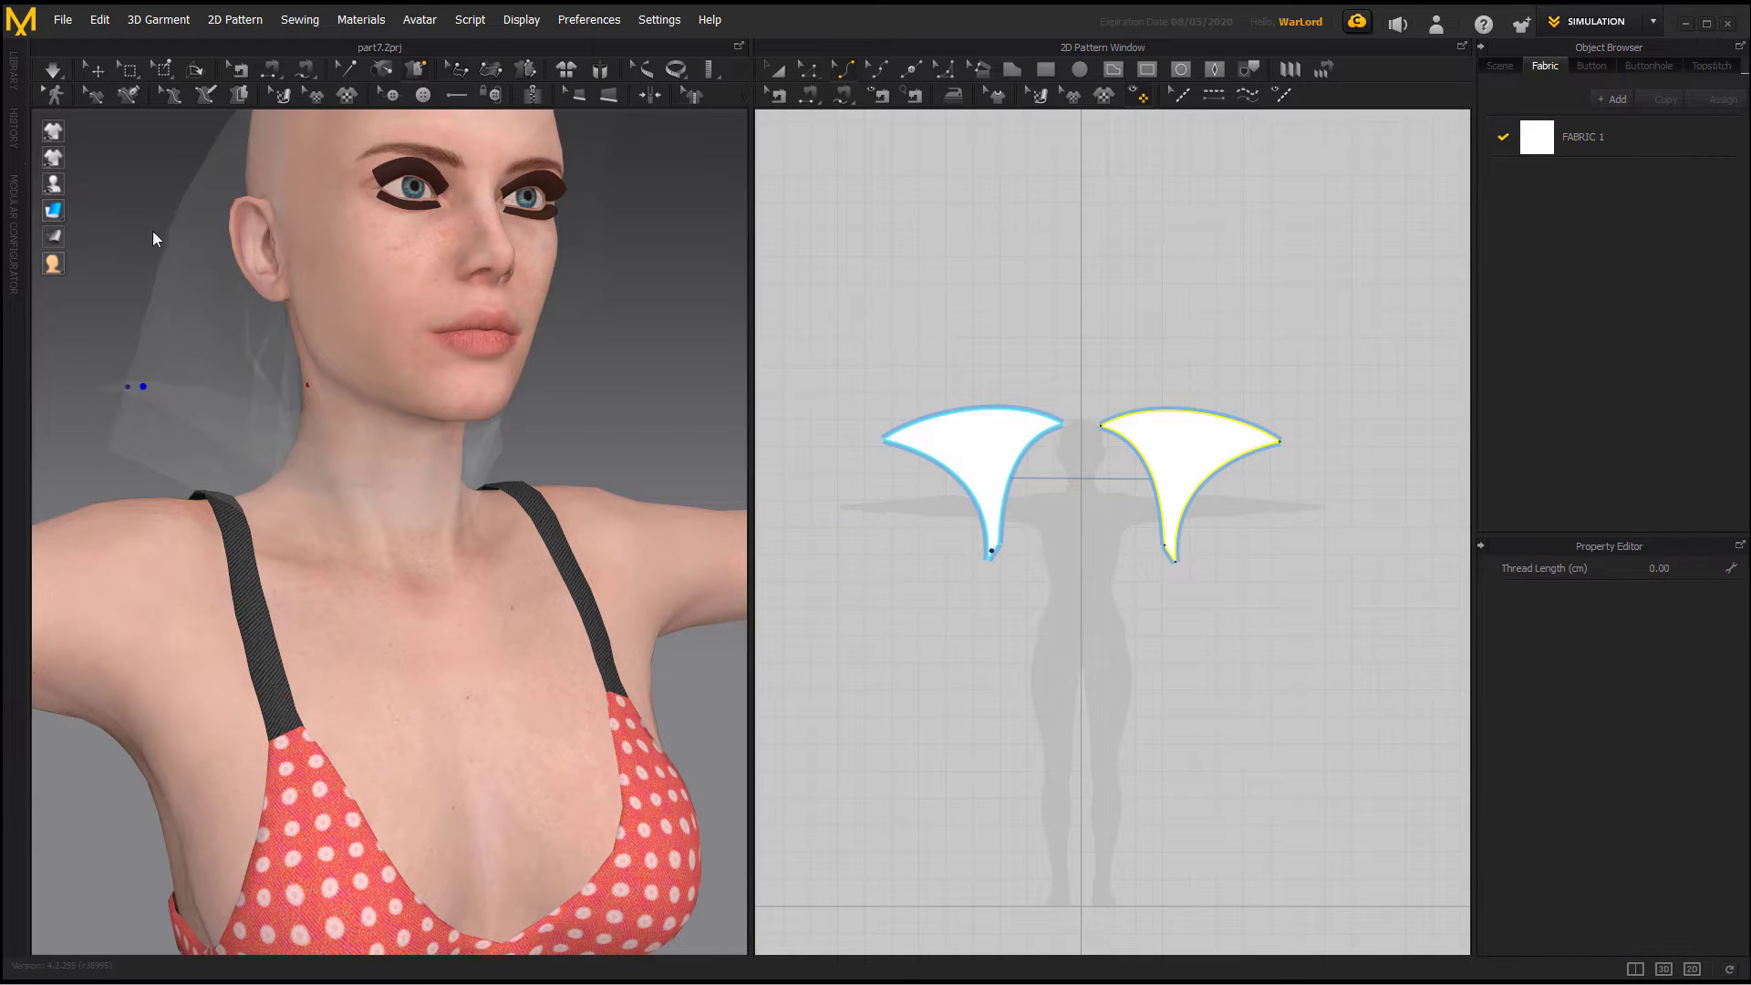
right_drag(155, 232, 141, 228)
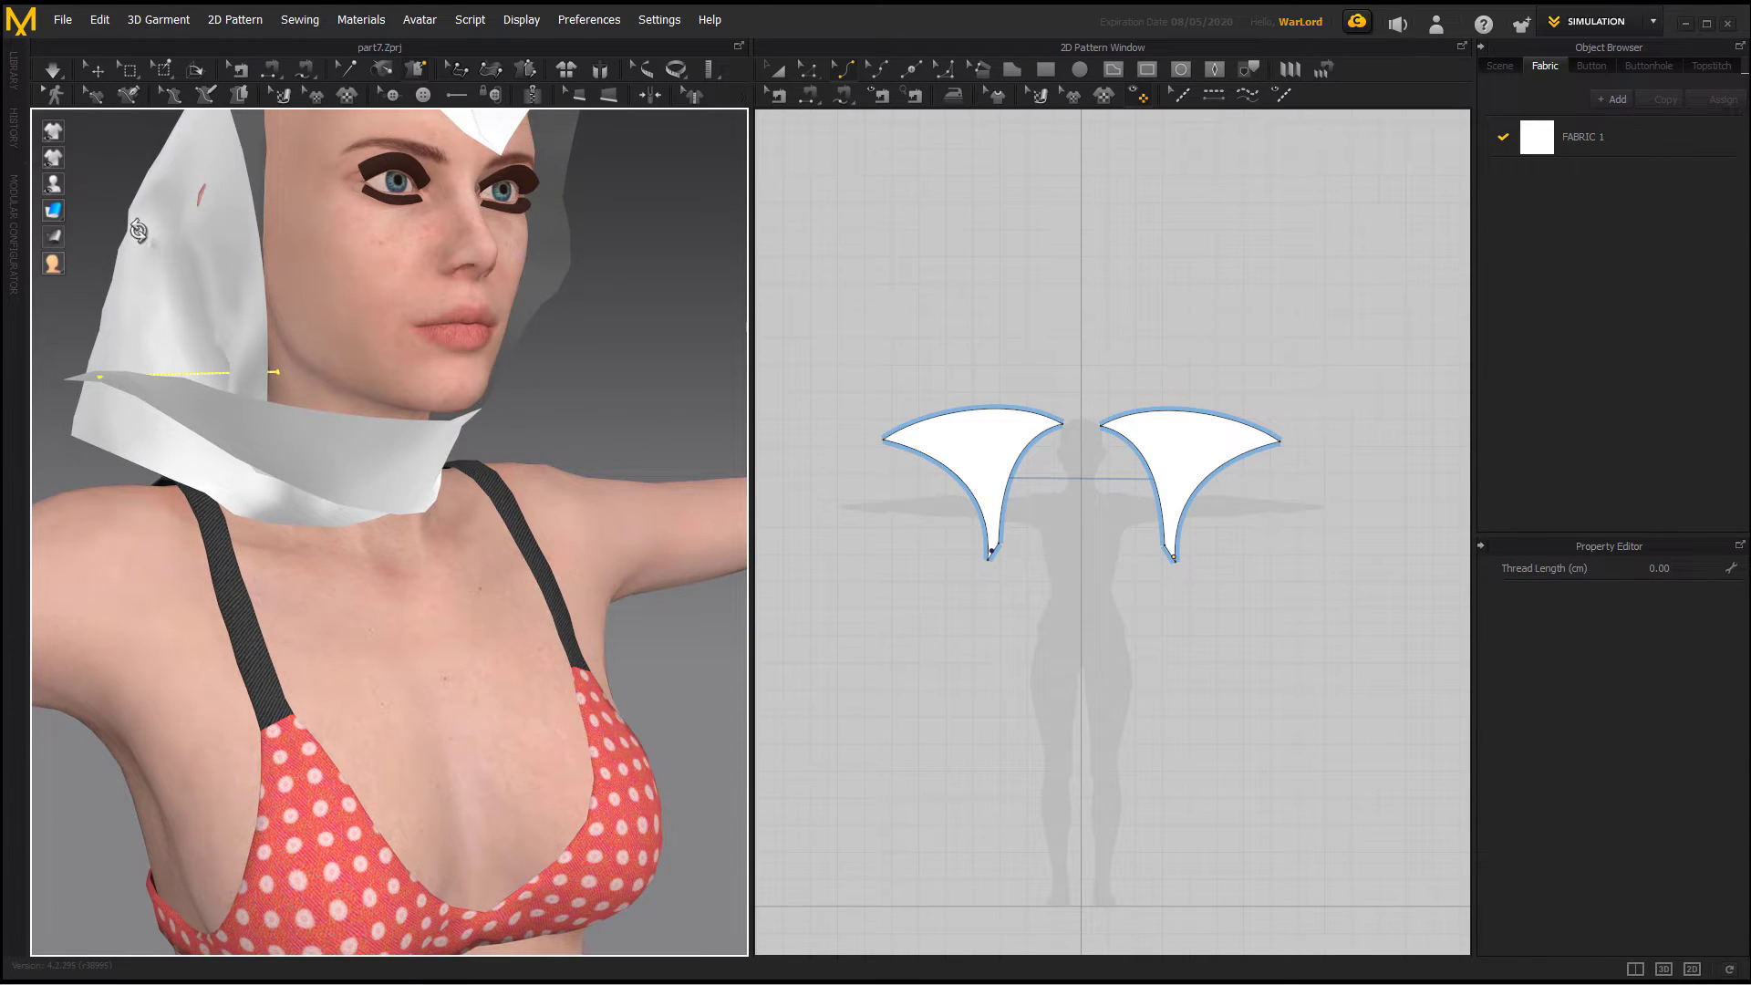
click(99, 75)
Step: Let the hood settle briefly under simulation, then inspect the drape from the sides and back
click(52, 71)
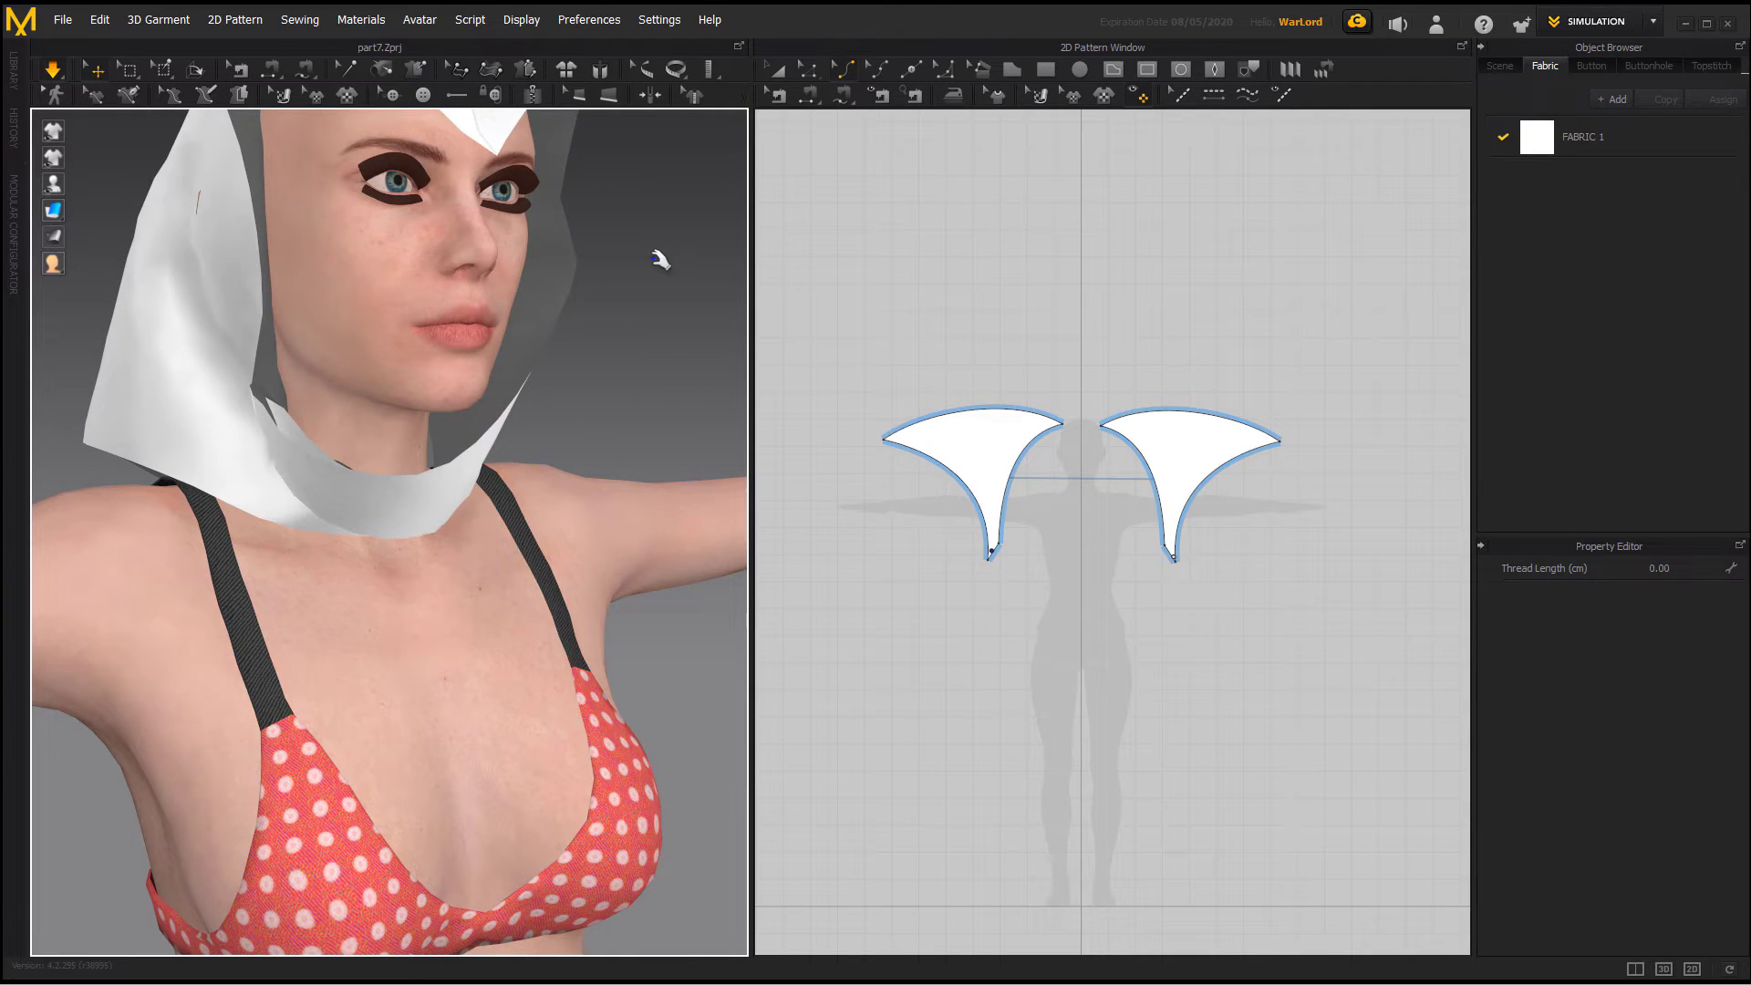
right_drag(659, 260, 585, 266)
click(52, 71)
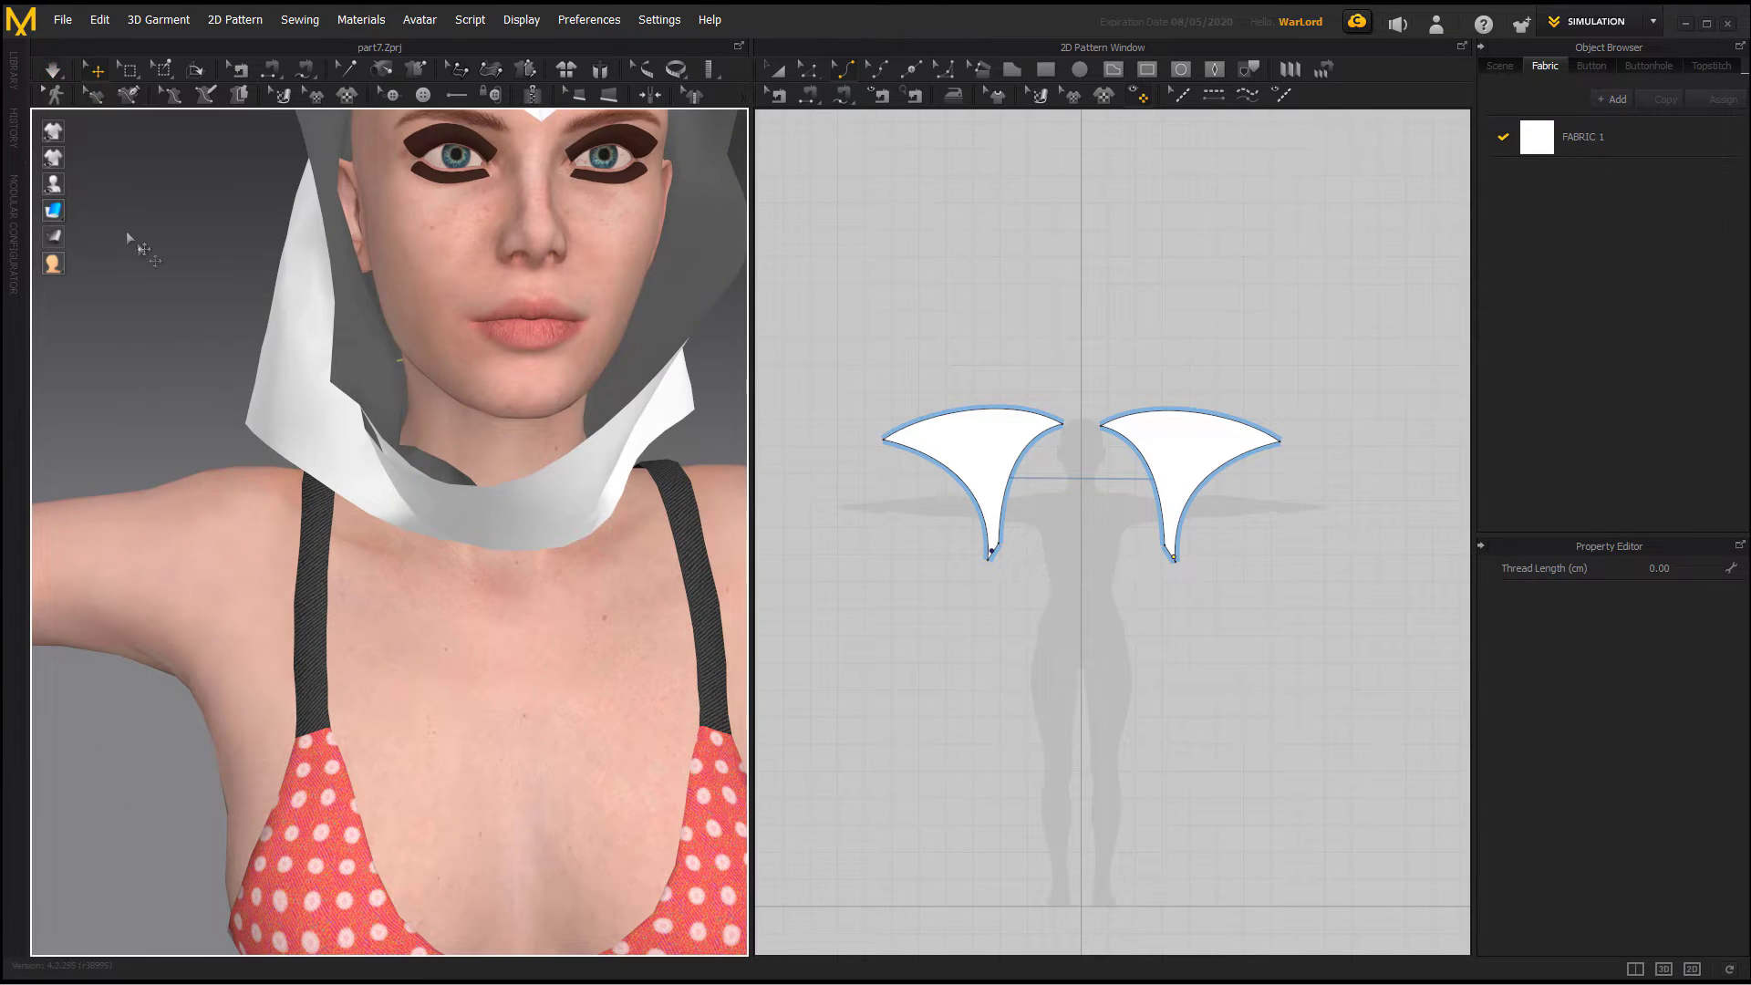
scroll(165, 301, down, 5)
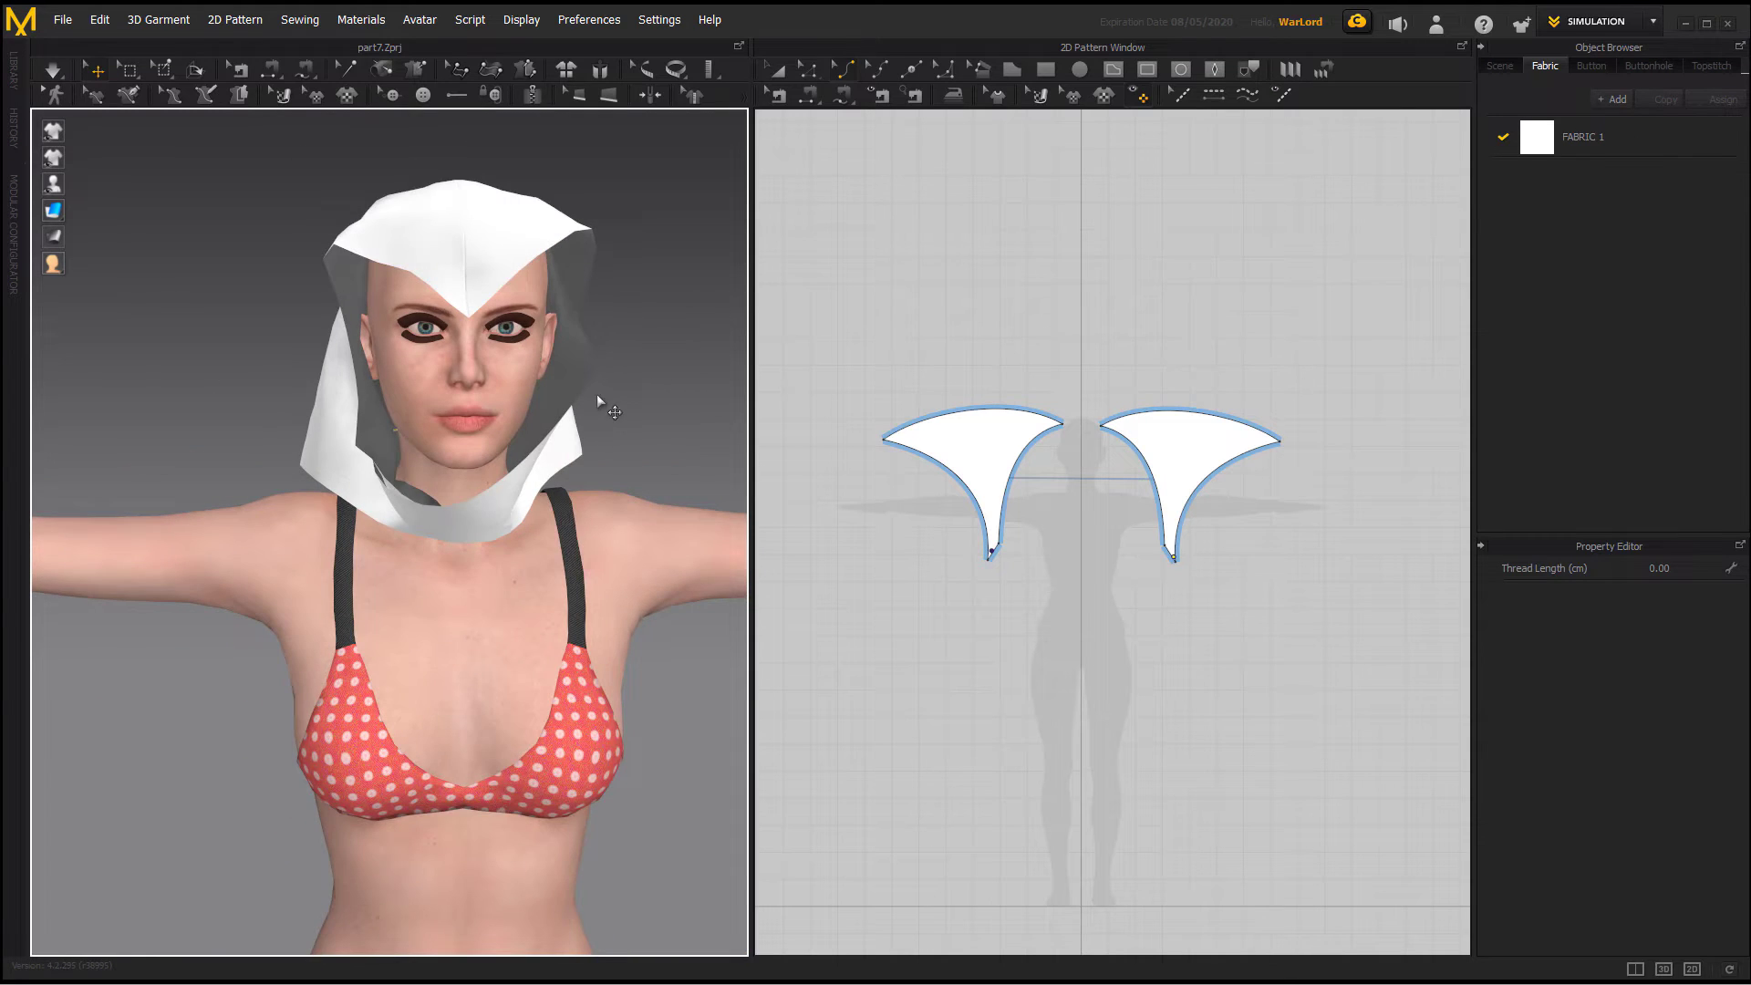
right_drag(598, 402, 907, 395)
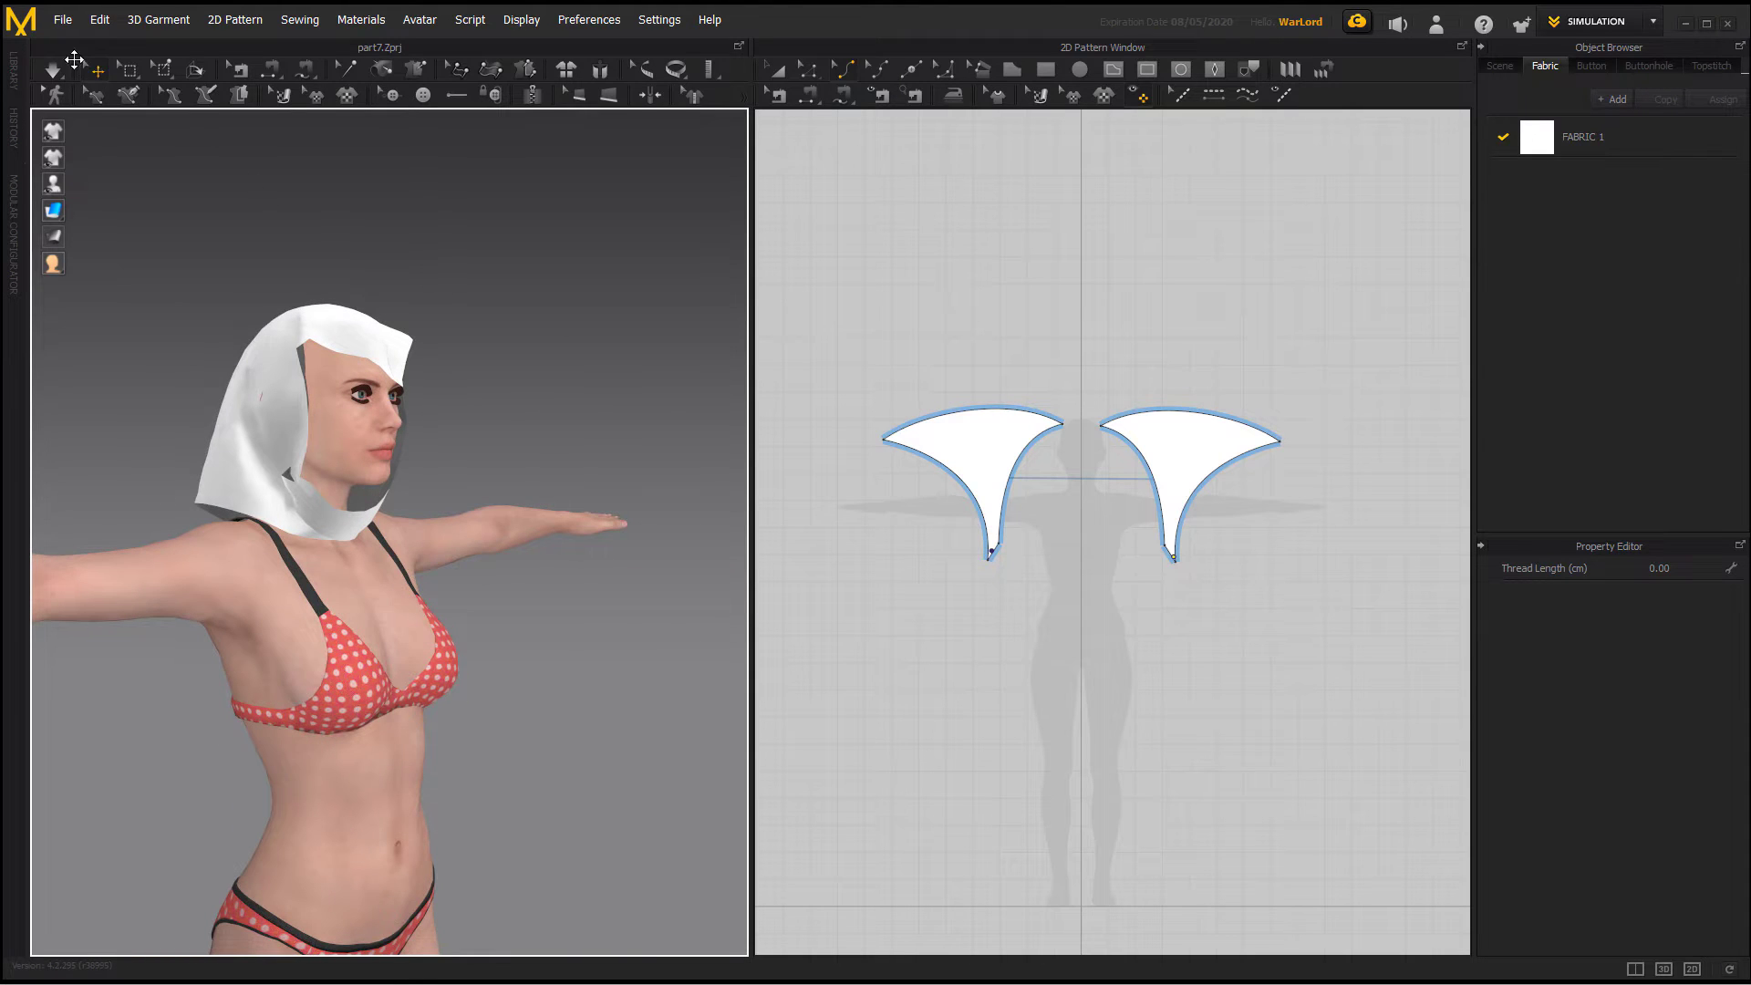
right_drag(430, 219, 388, 423)
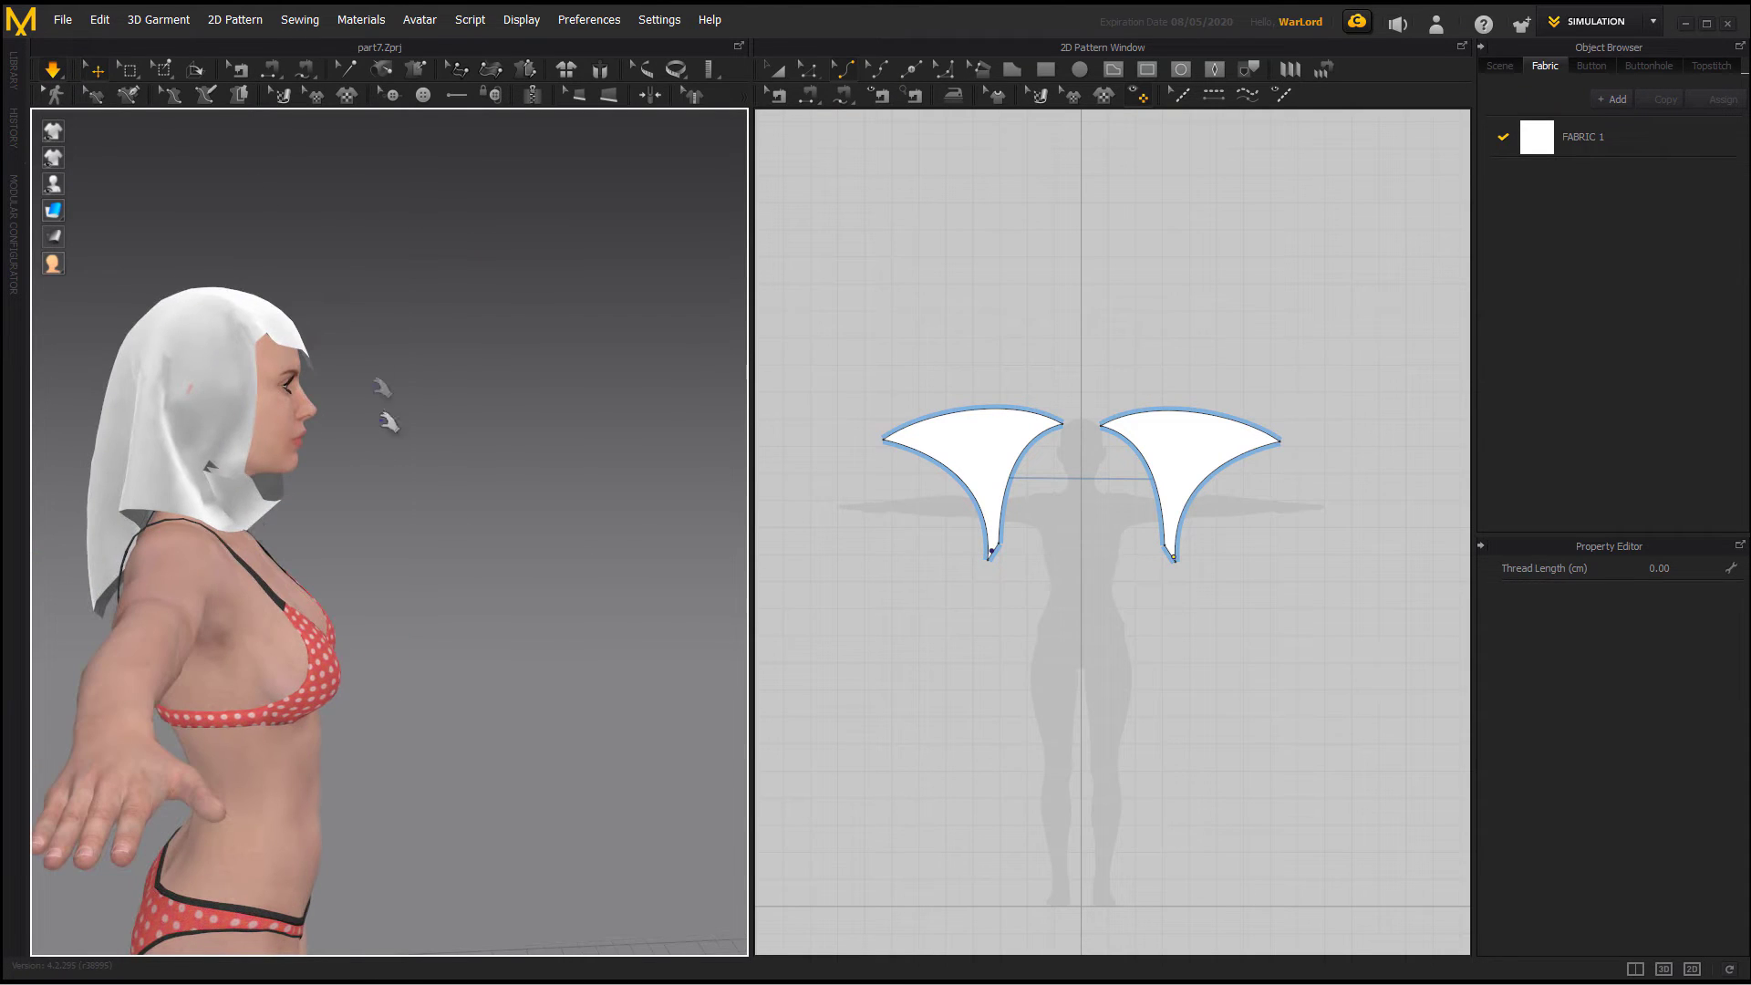
Step: Select the right hood panel's edge and inspect the drape from the front, side and back
click(258, 516)
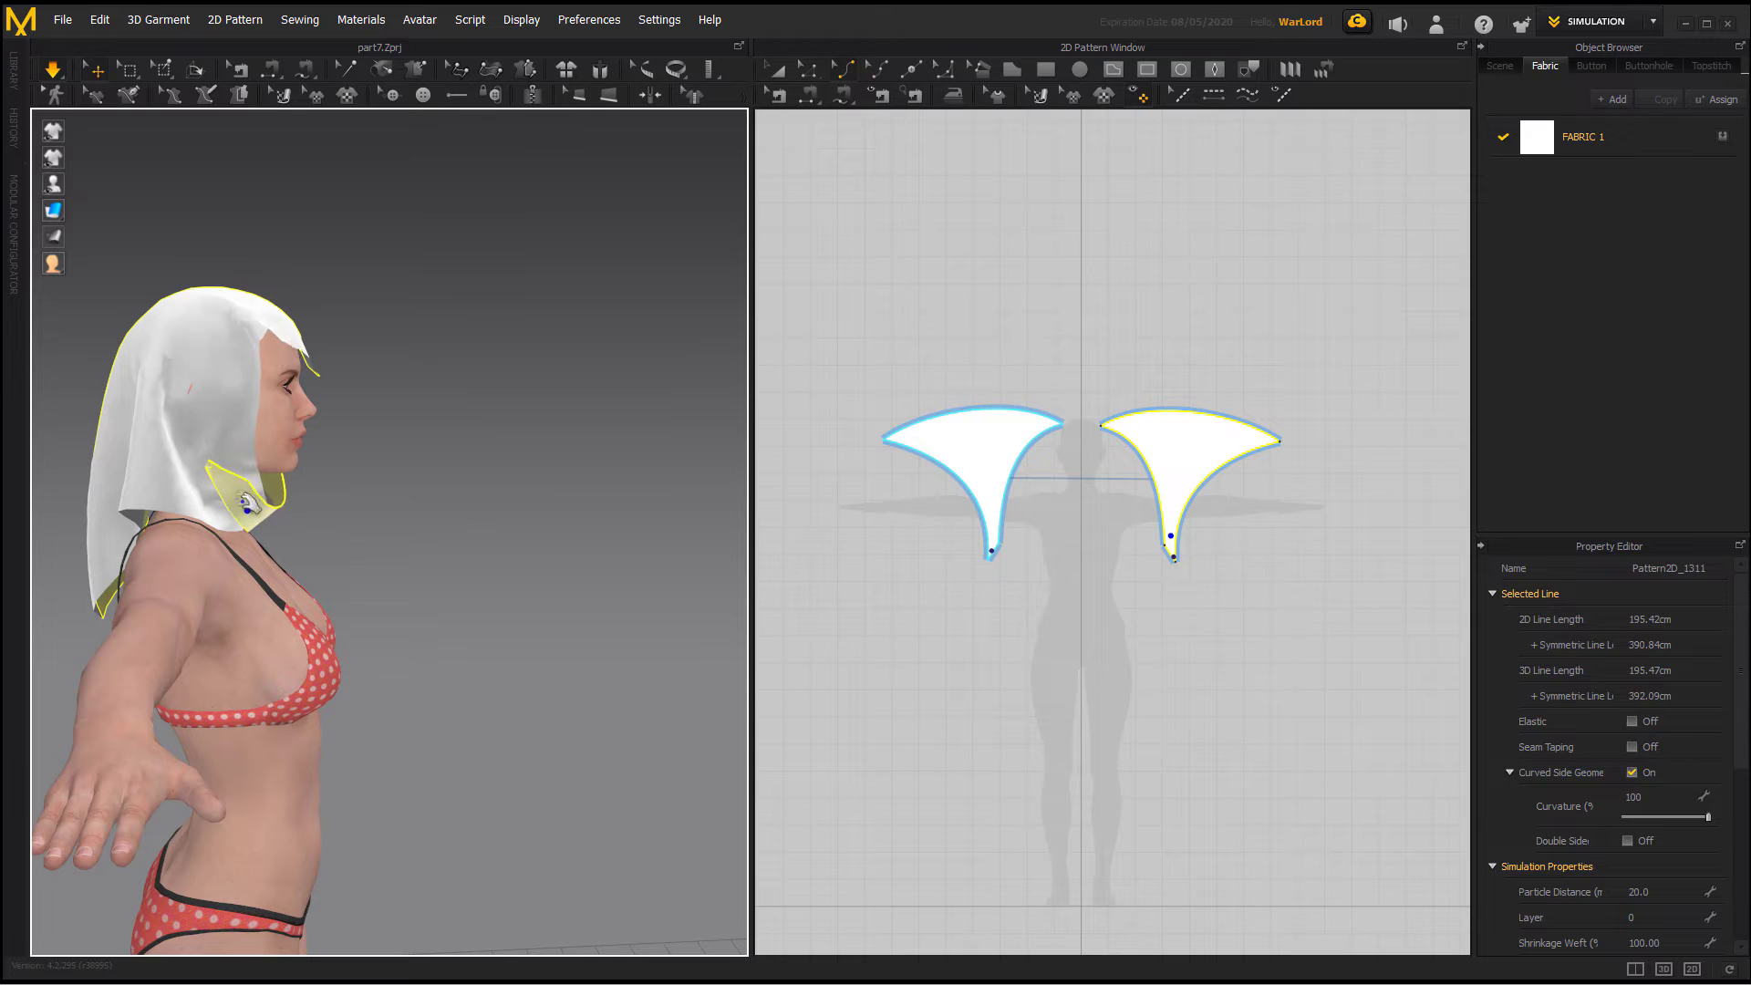
right_drag(456, 381, 488, 415)
scroll(490, 419, down, 3)
scroll(489, 423, up, 5)
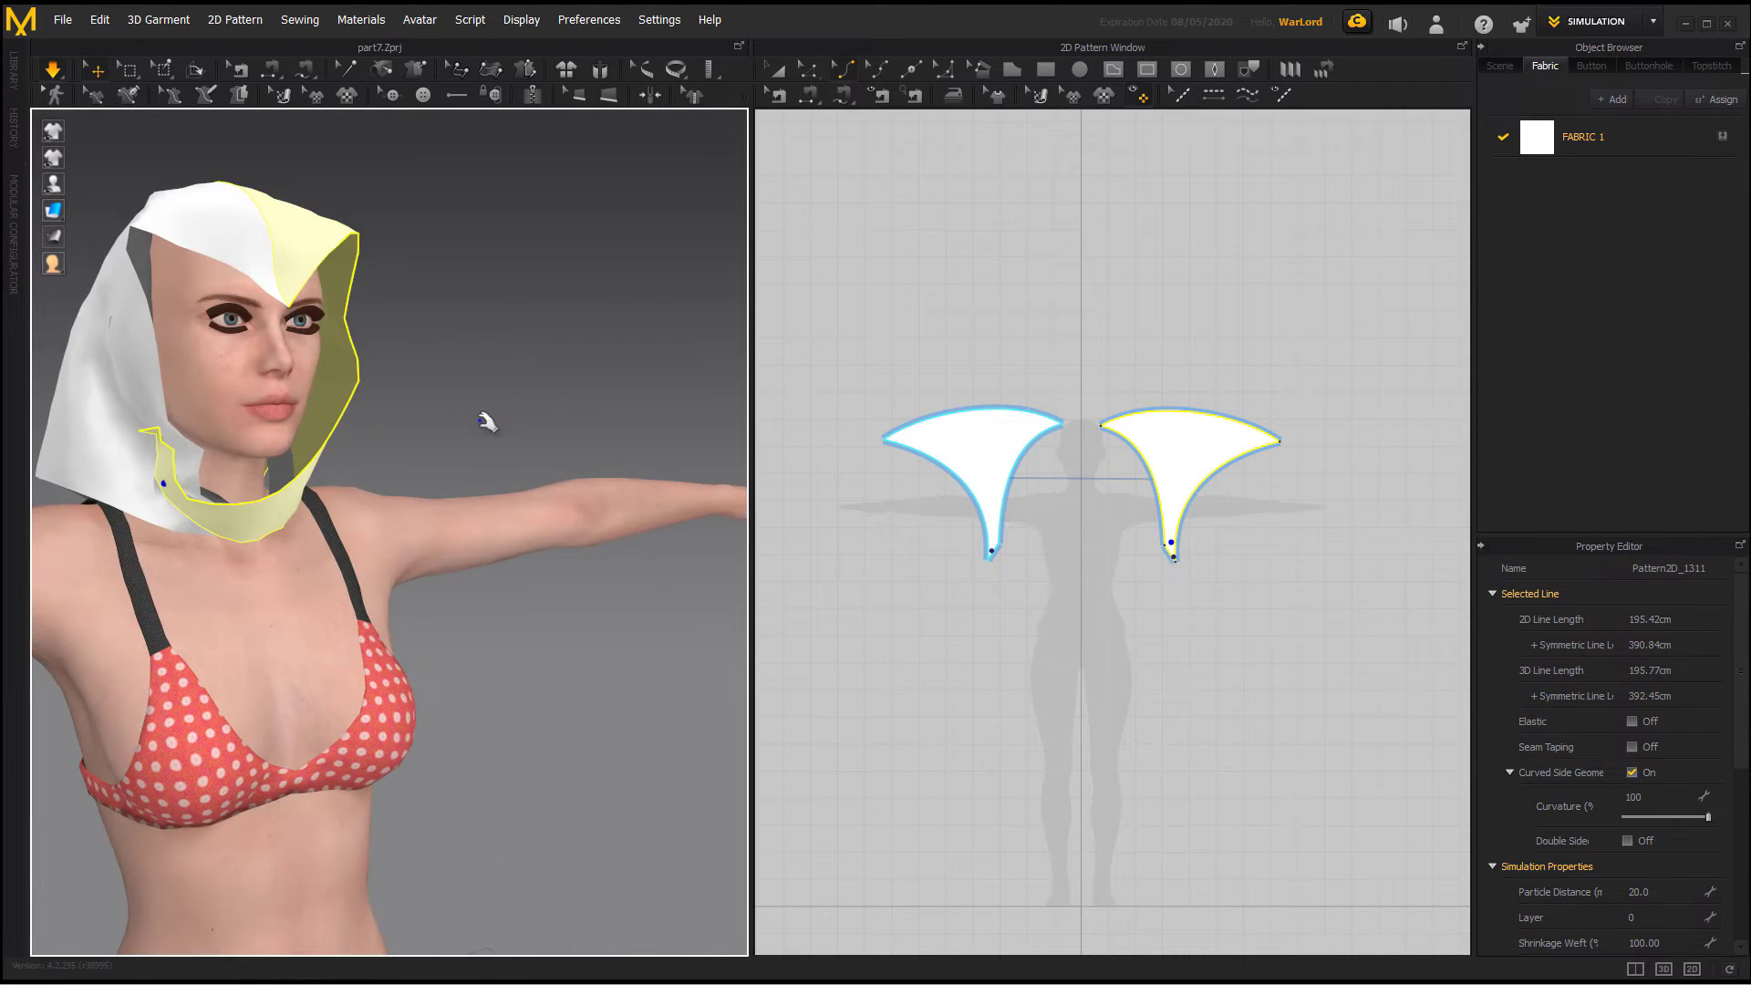
right_drag(504, 371, 257, 401)
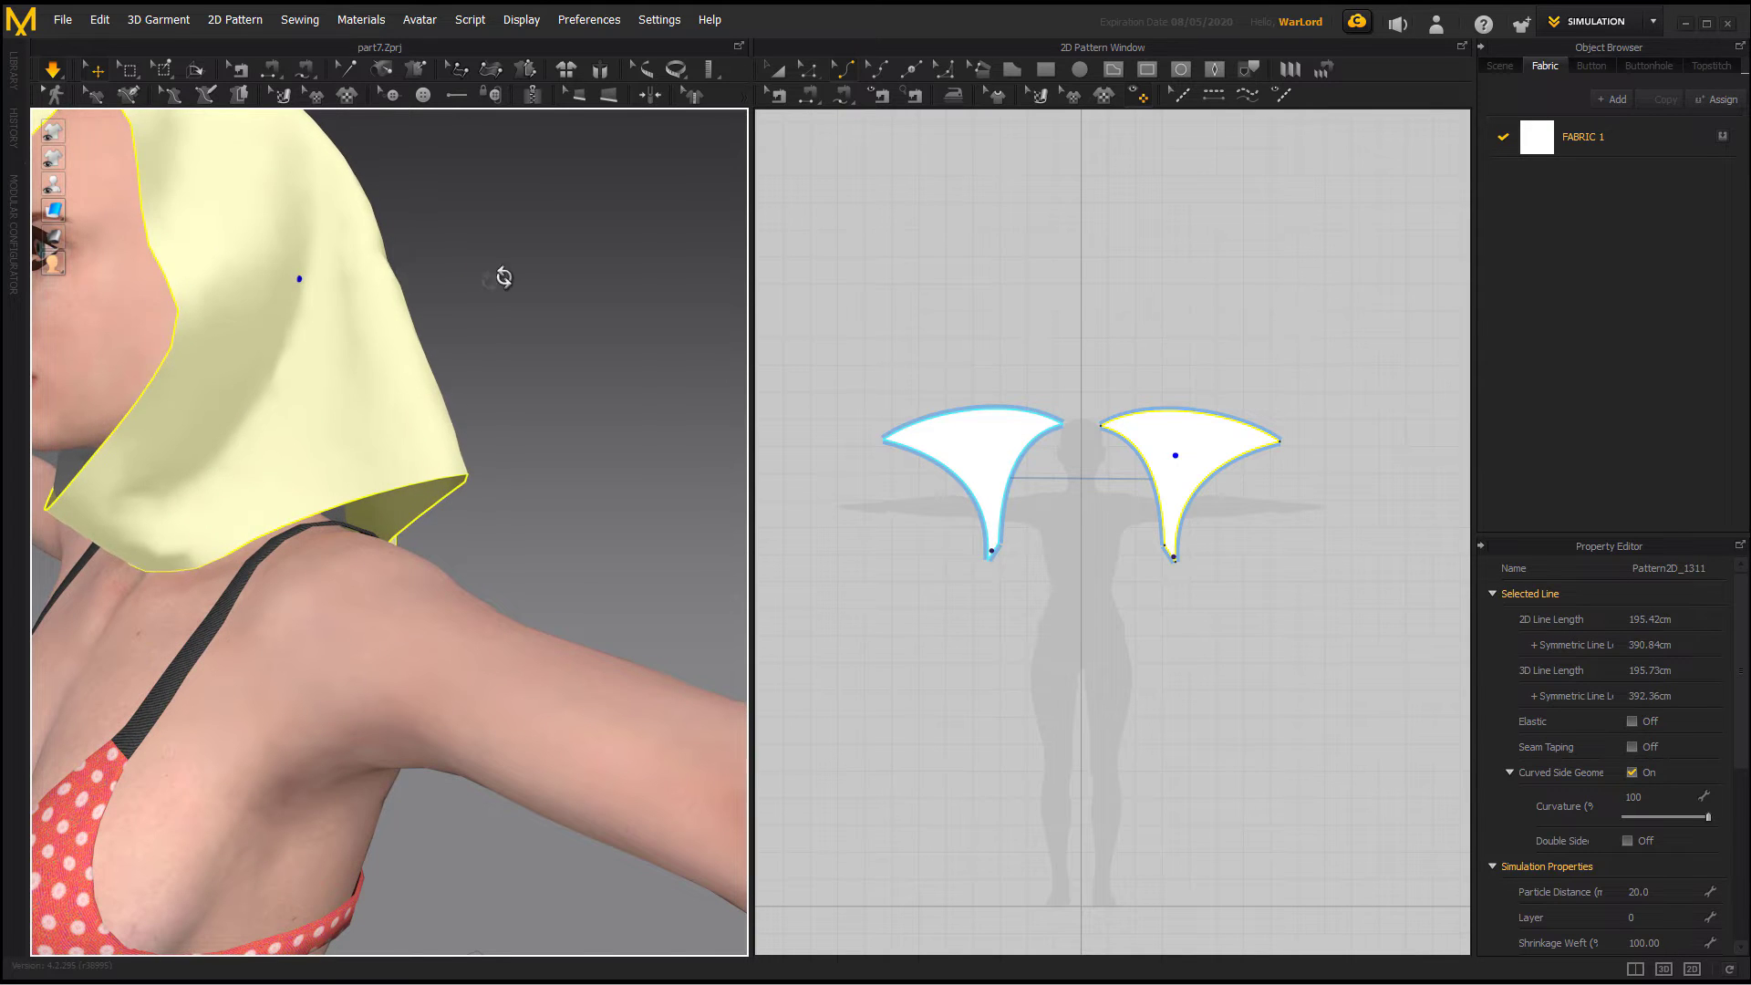
right_drag(501, 274, 345, 360)
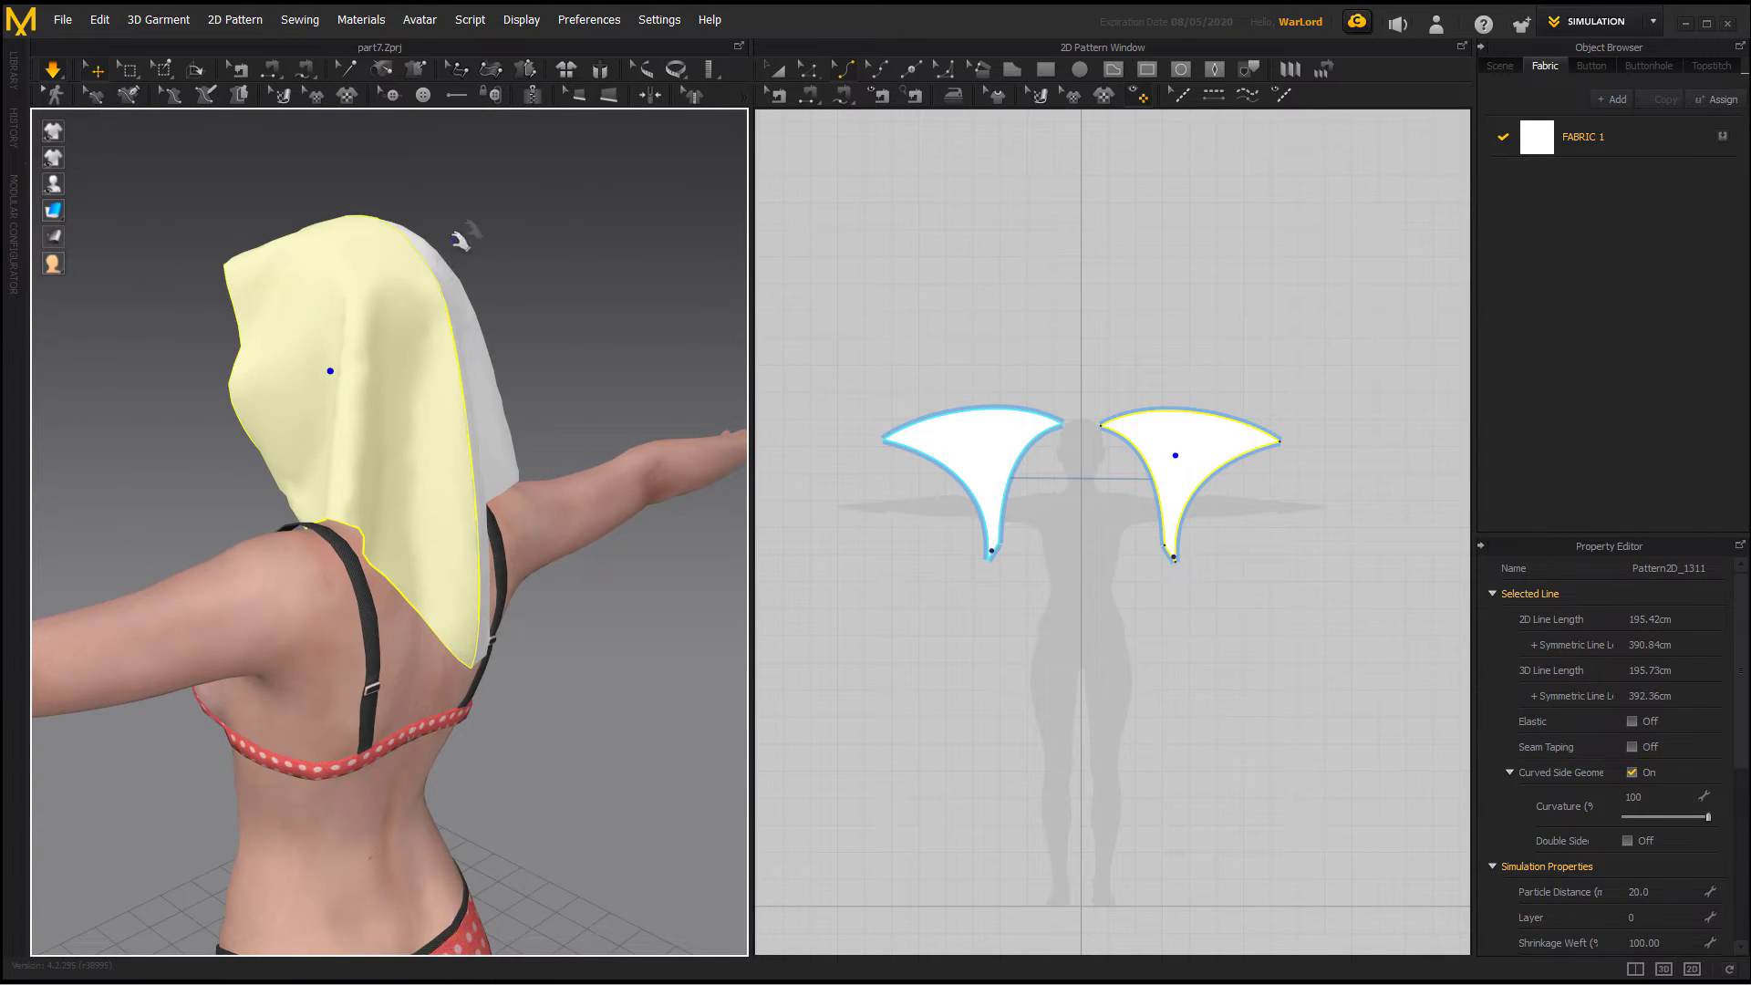
right_drag(462, 241, 649, 265)
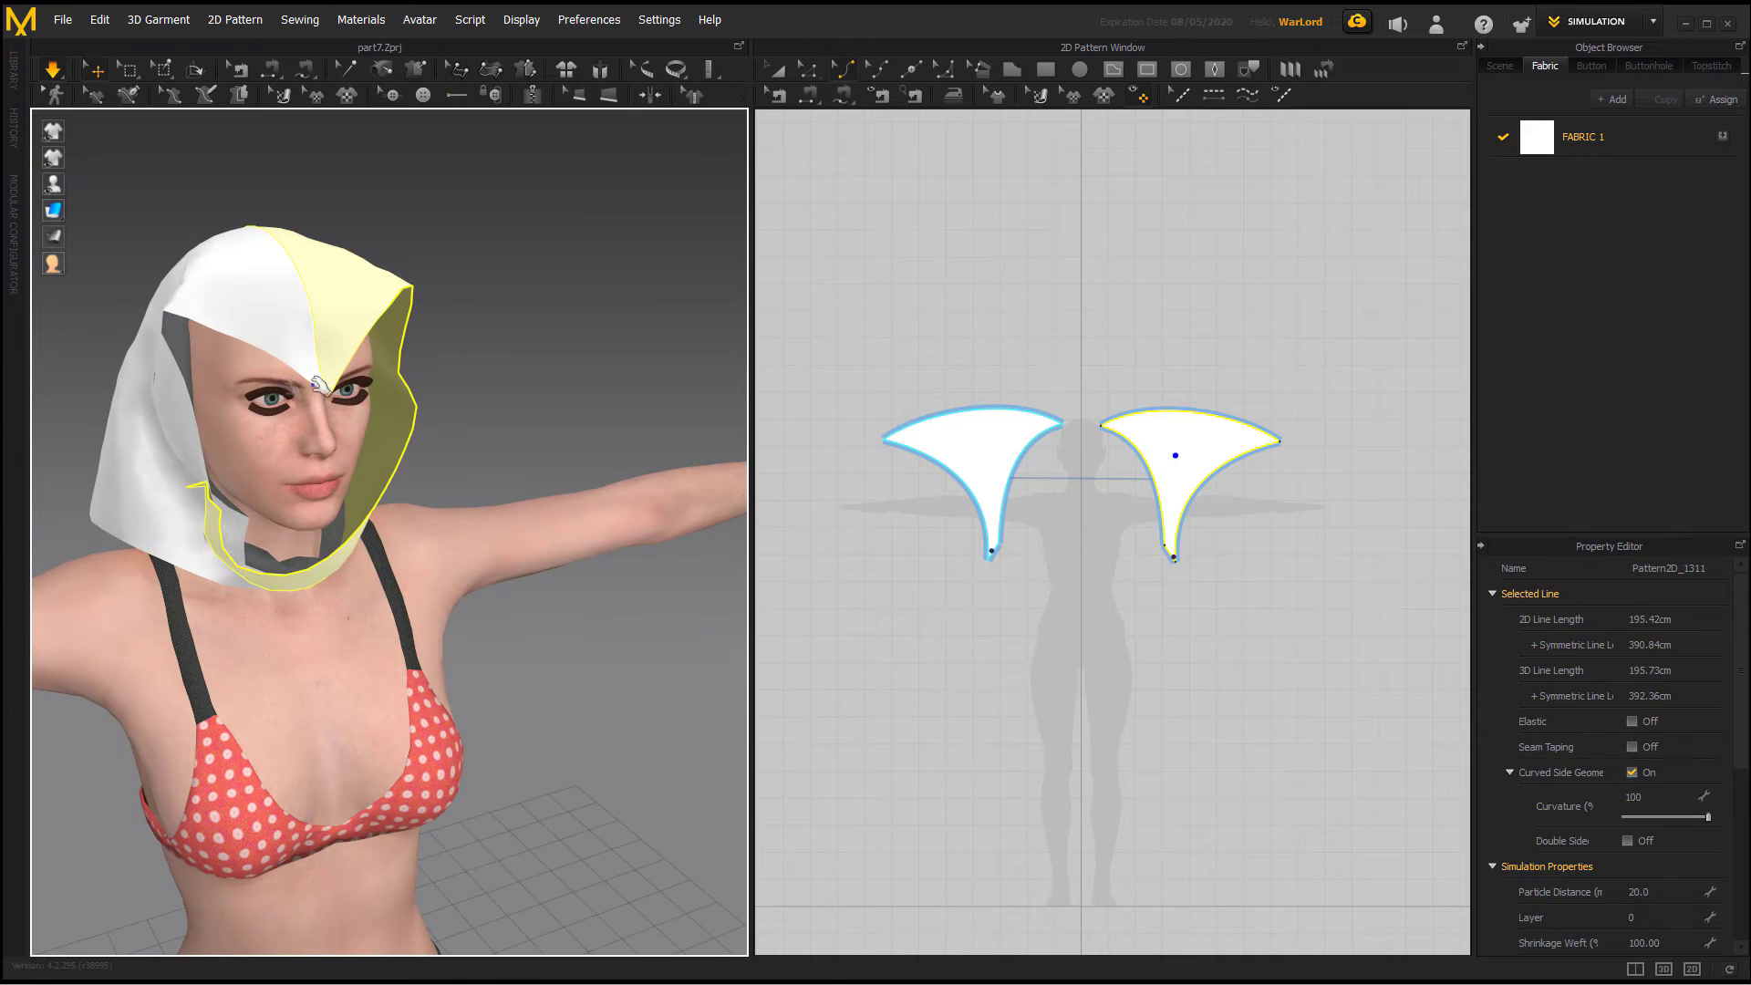
Step: Stop the simulation, change the 2D pattern display, and deselect the hood patterns
click(810, 95)
click(51, 70)
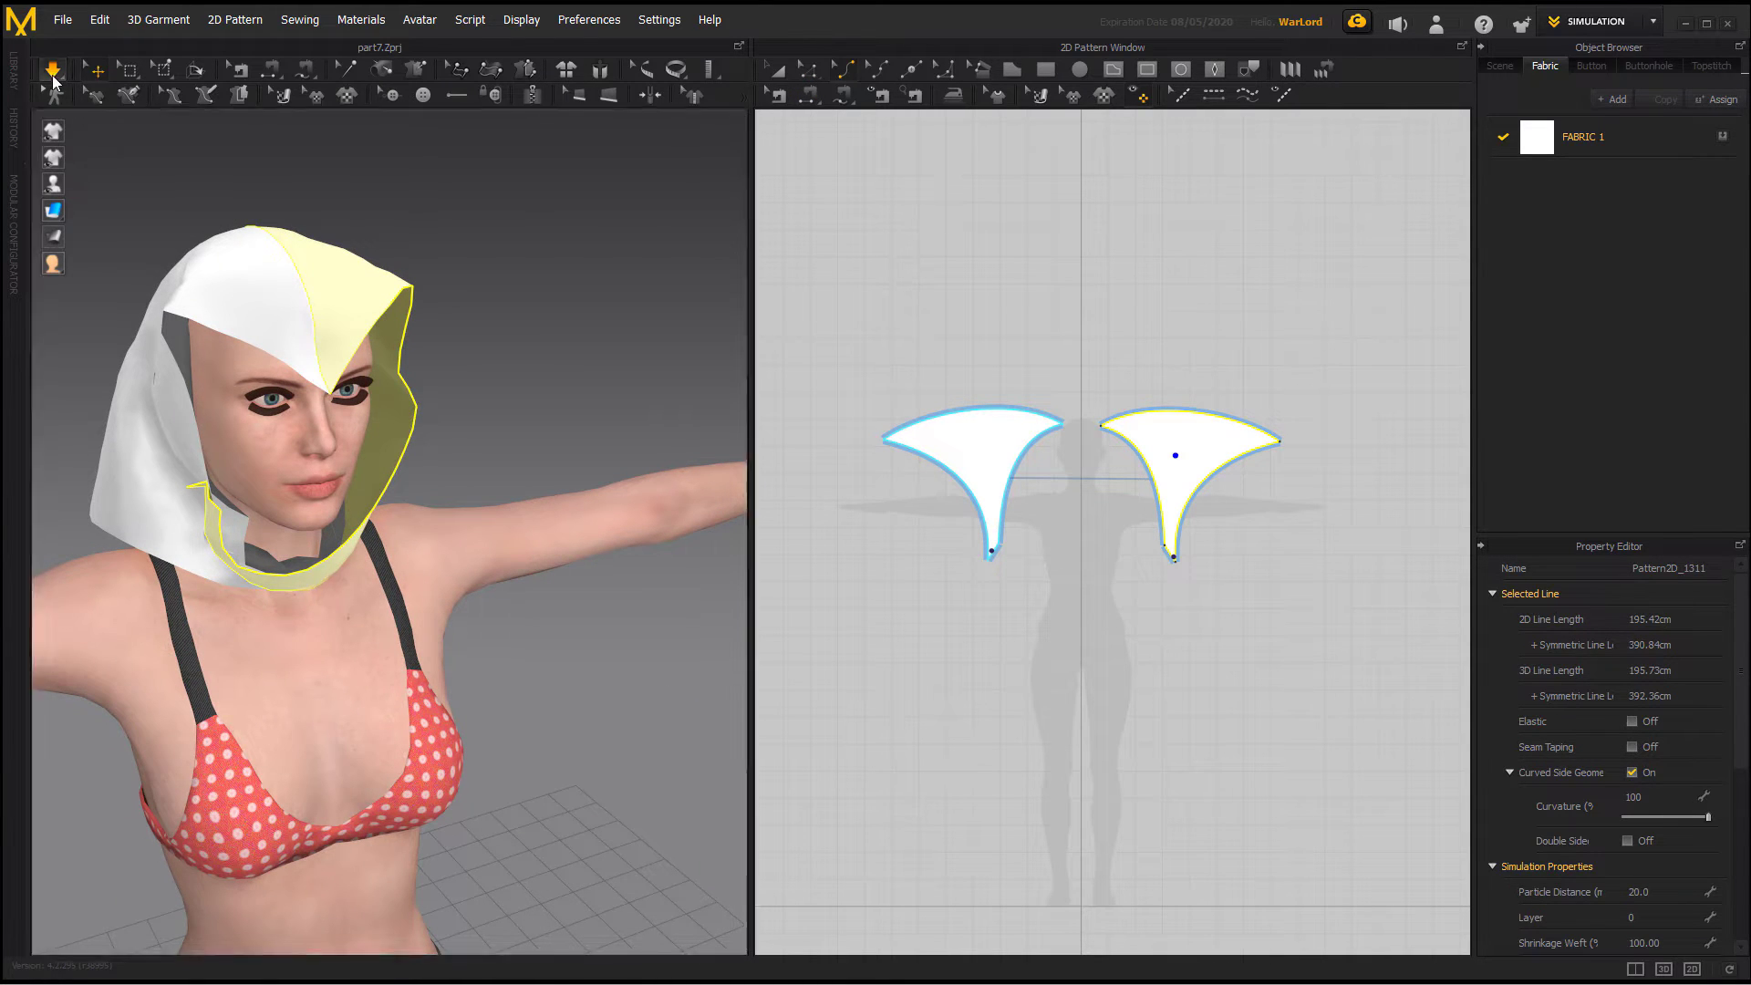
click(807, 70)
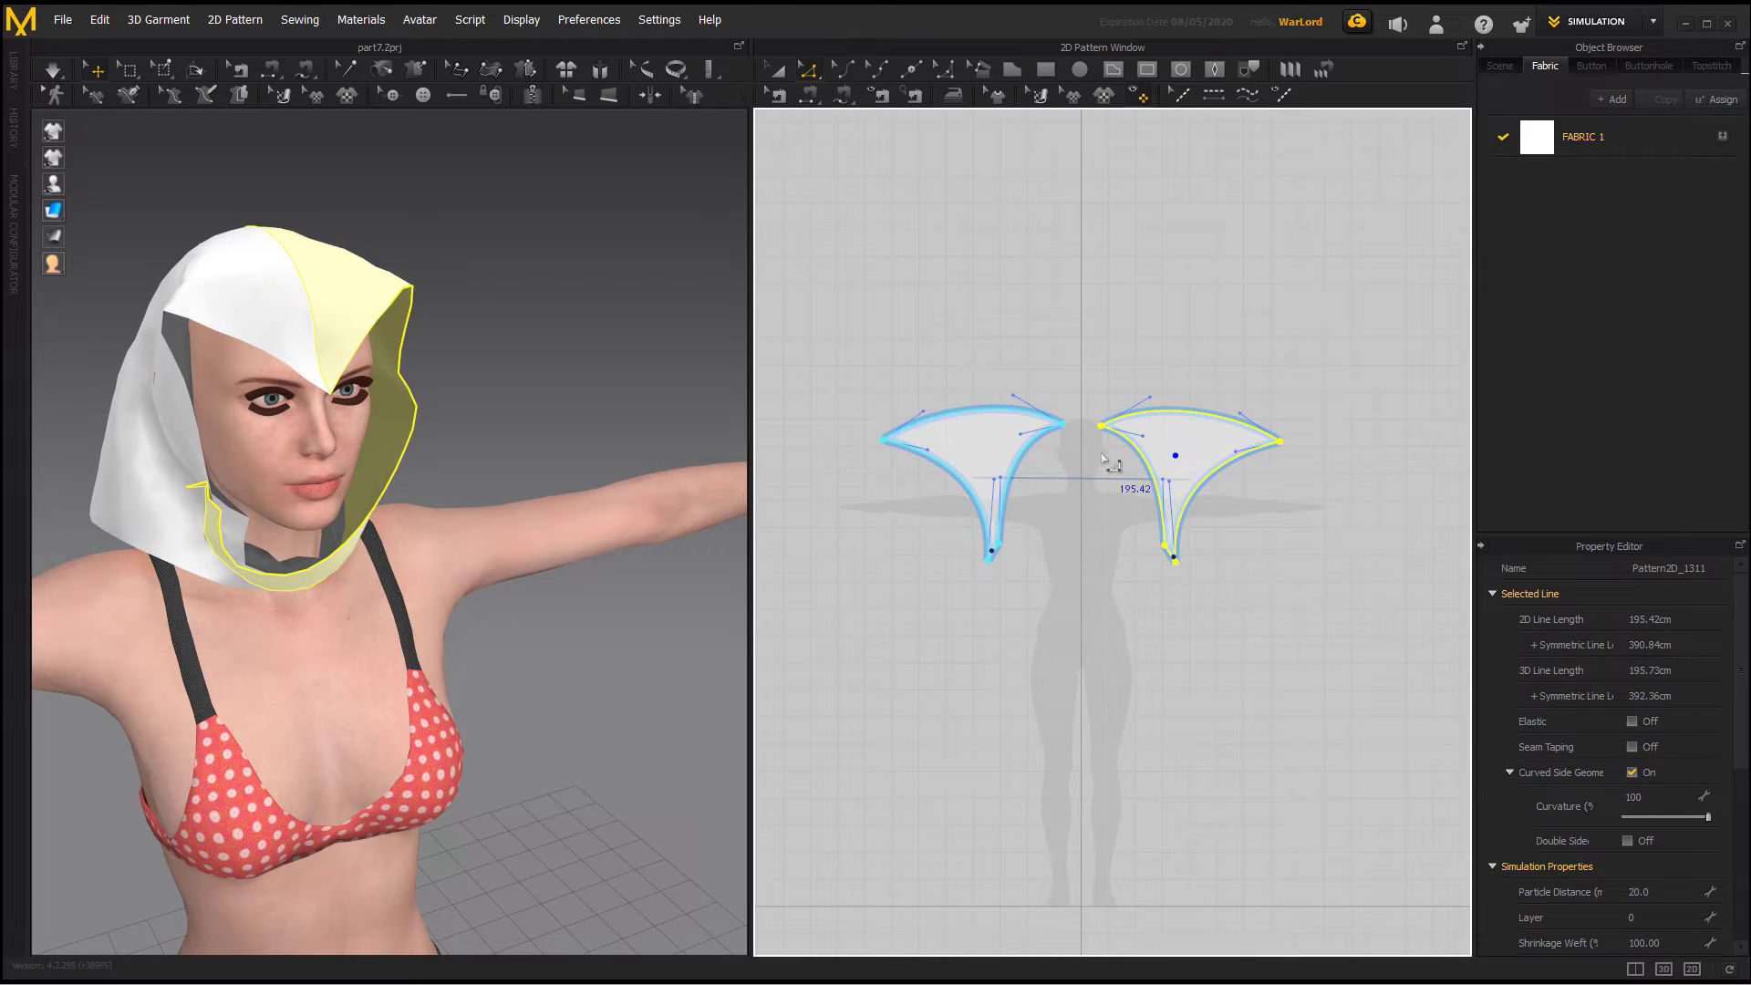
click(1075, 436)
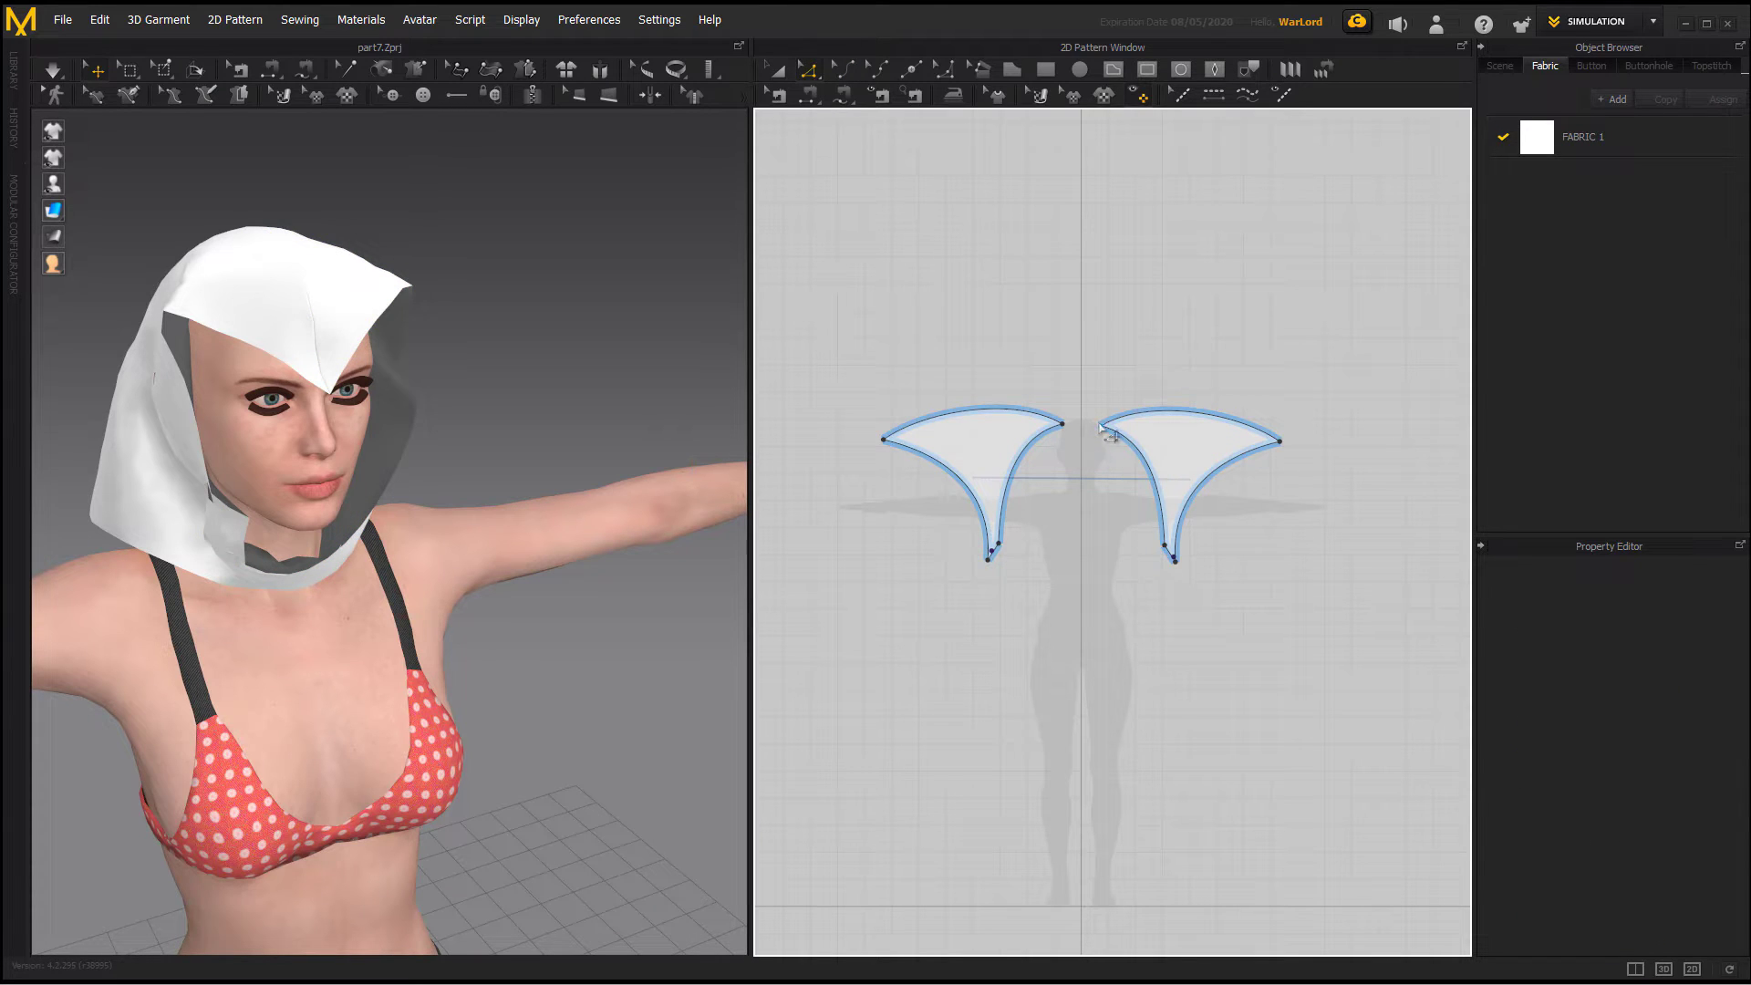
click(1102, 430)
click(1005, 313)
right_drag(535, 395, 317, 380)
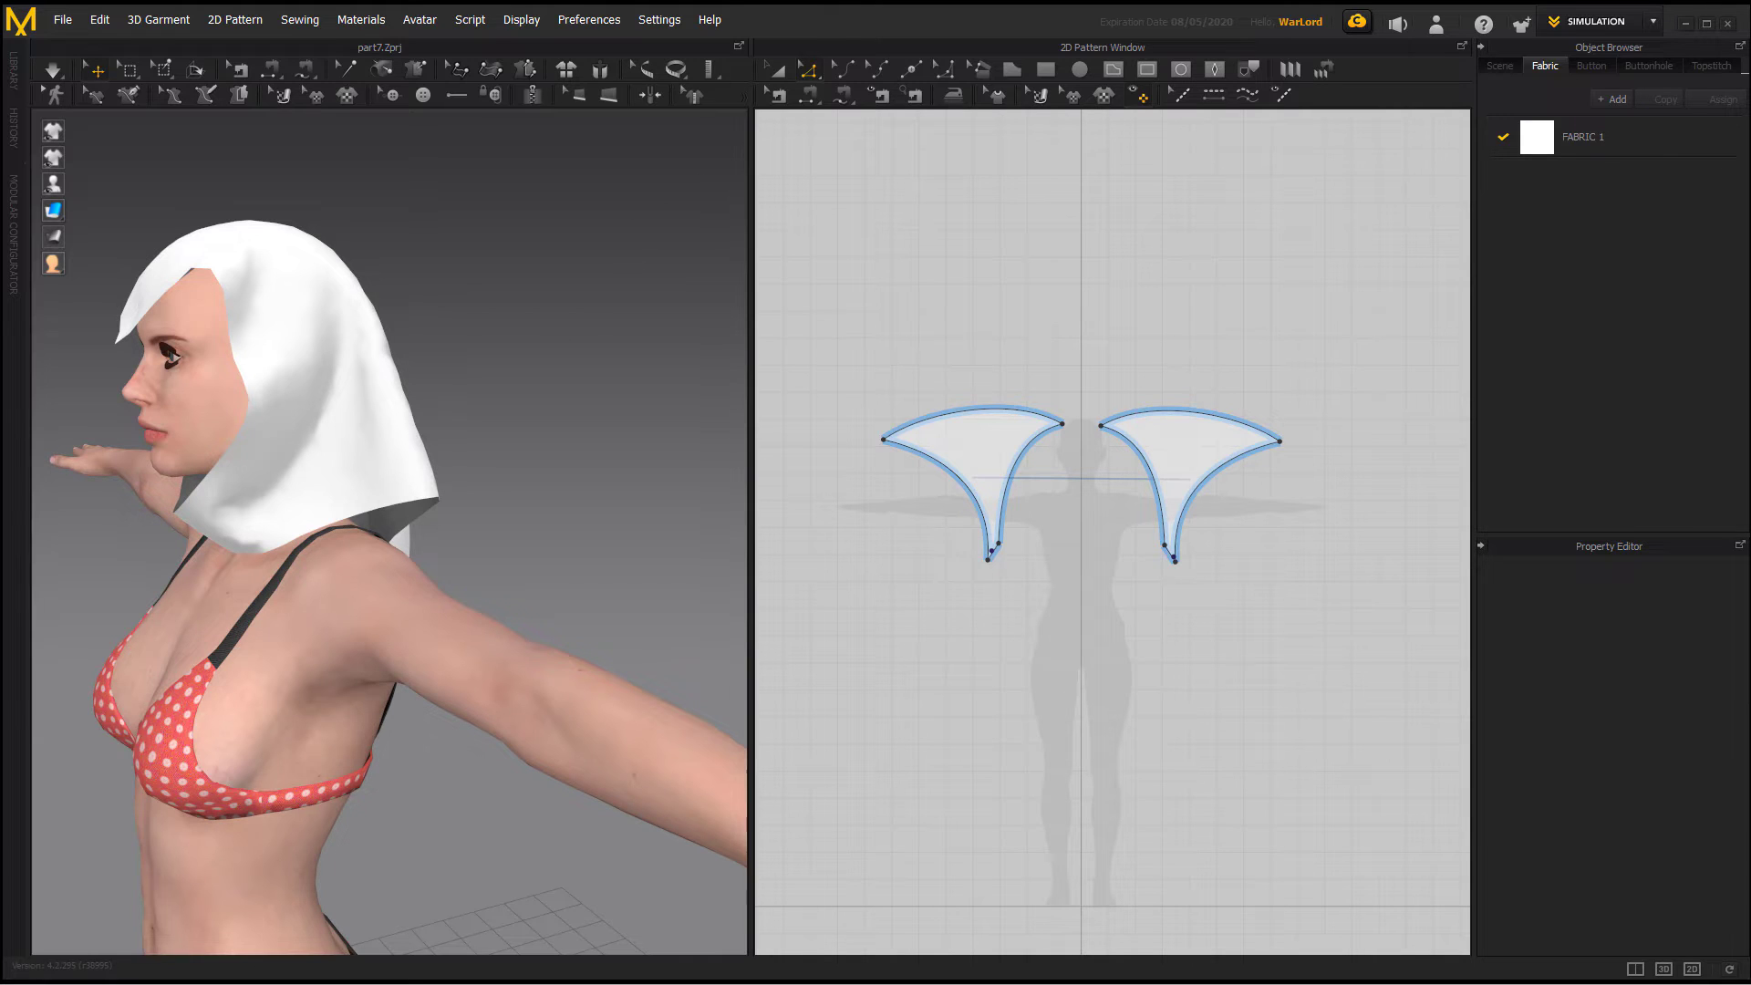
middle_drag(561, 356, 585, 345)
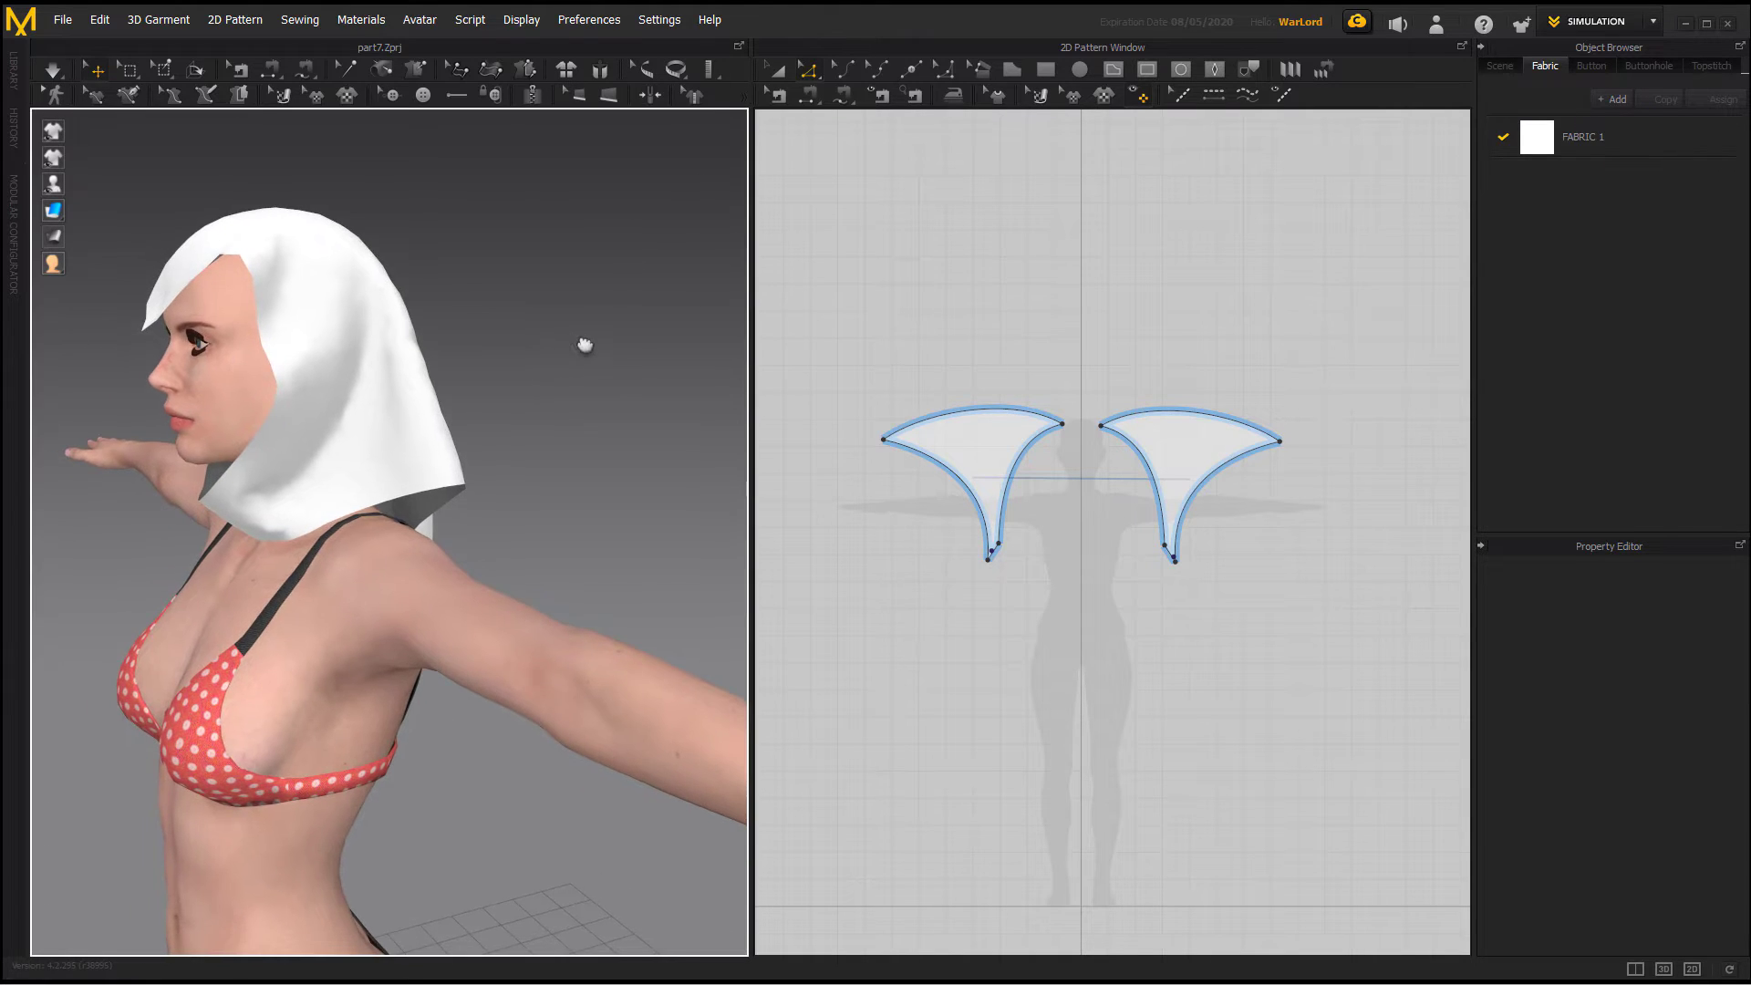
click(1653, 22)
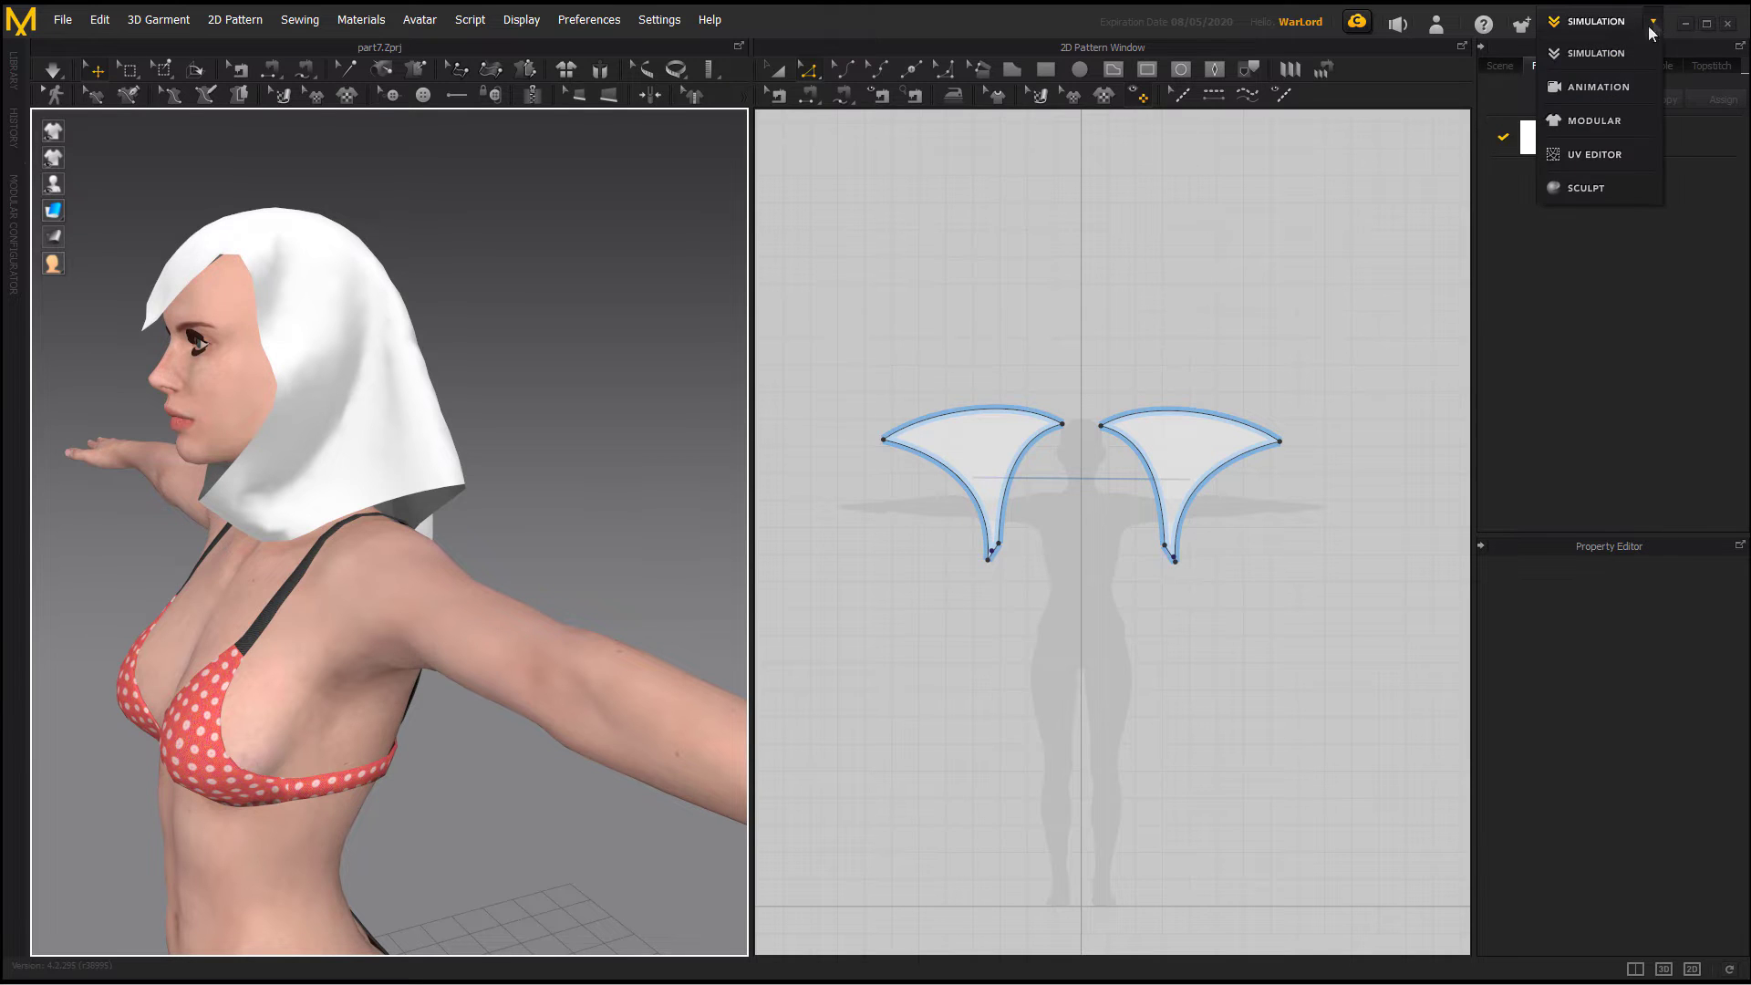
Step: Enter the Sculpt workspace and choose the second brush, lowering its Strength to 8 at size 75
click(1585, 188)
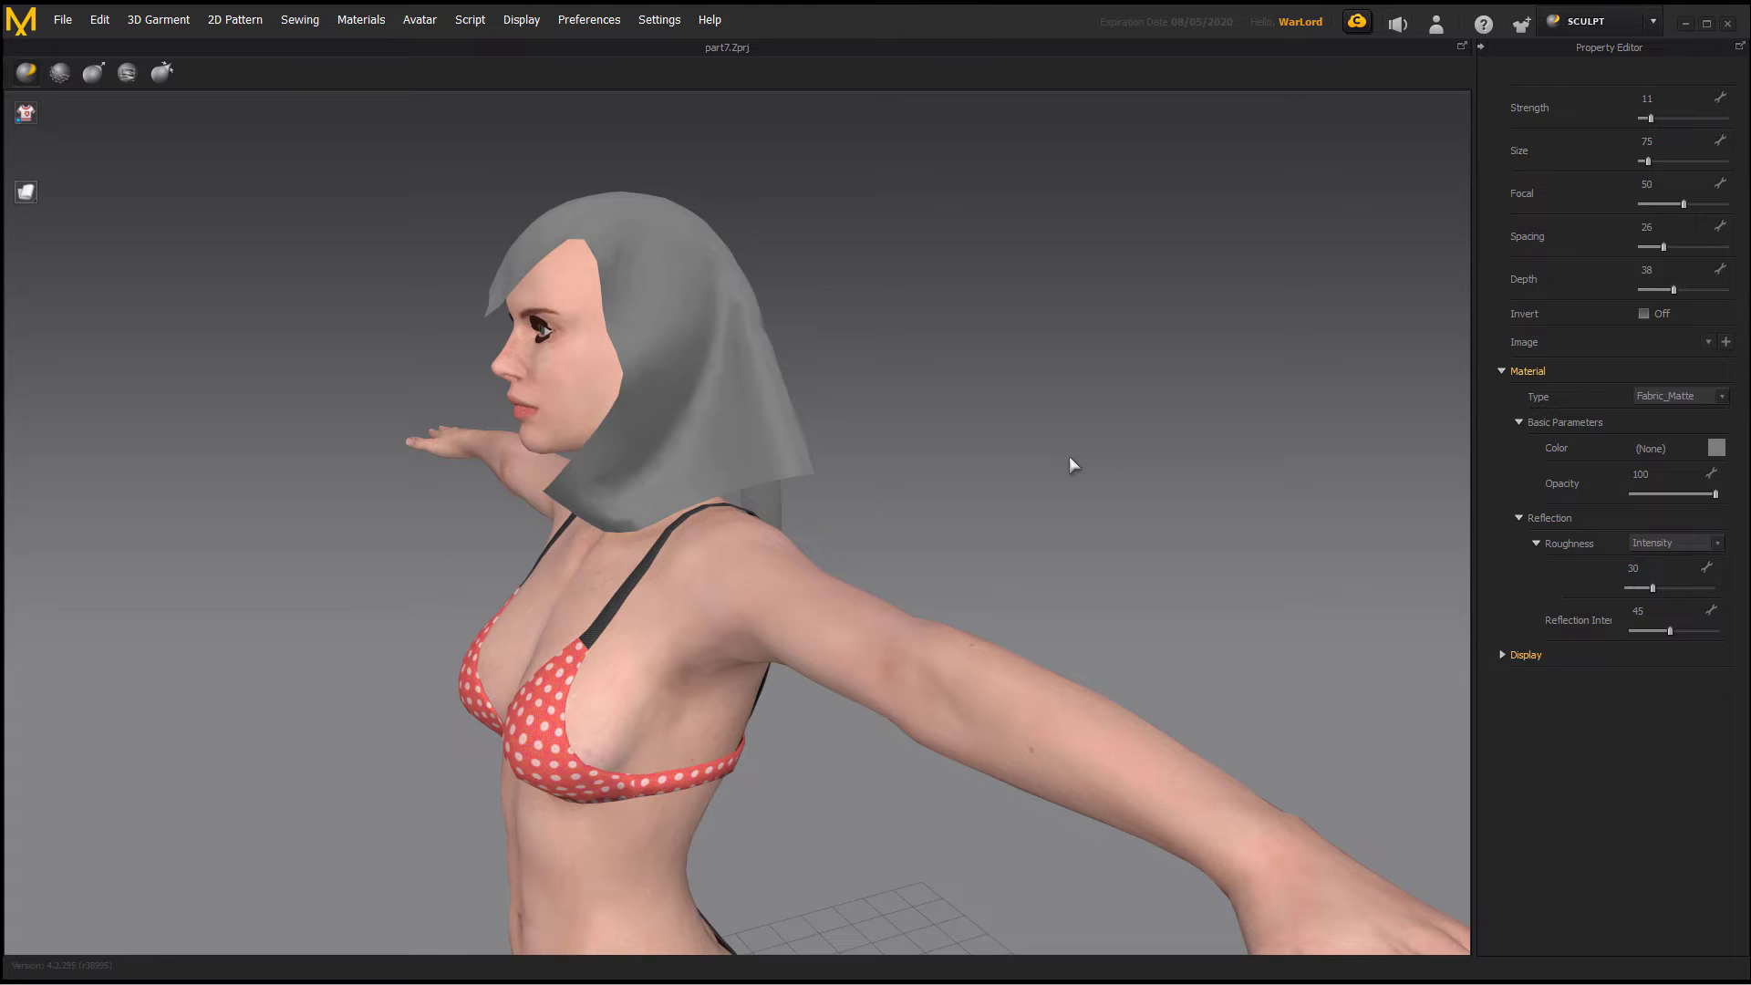
right_drag(1072, 465, 920, 302)
scroll(835, 335, up, 2)
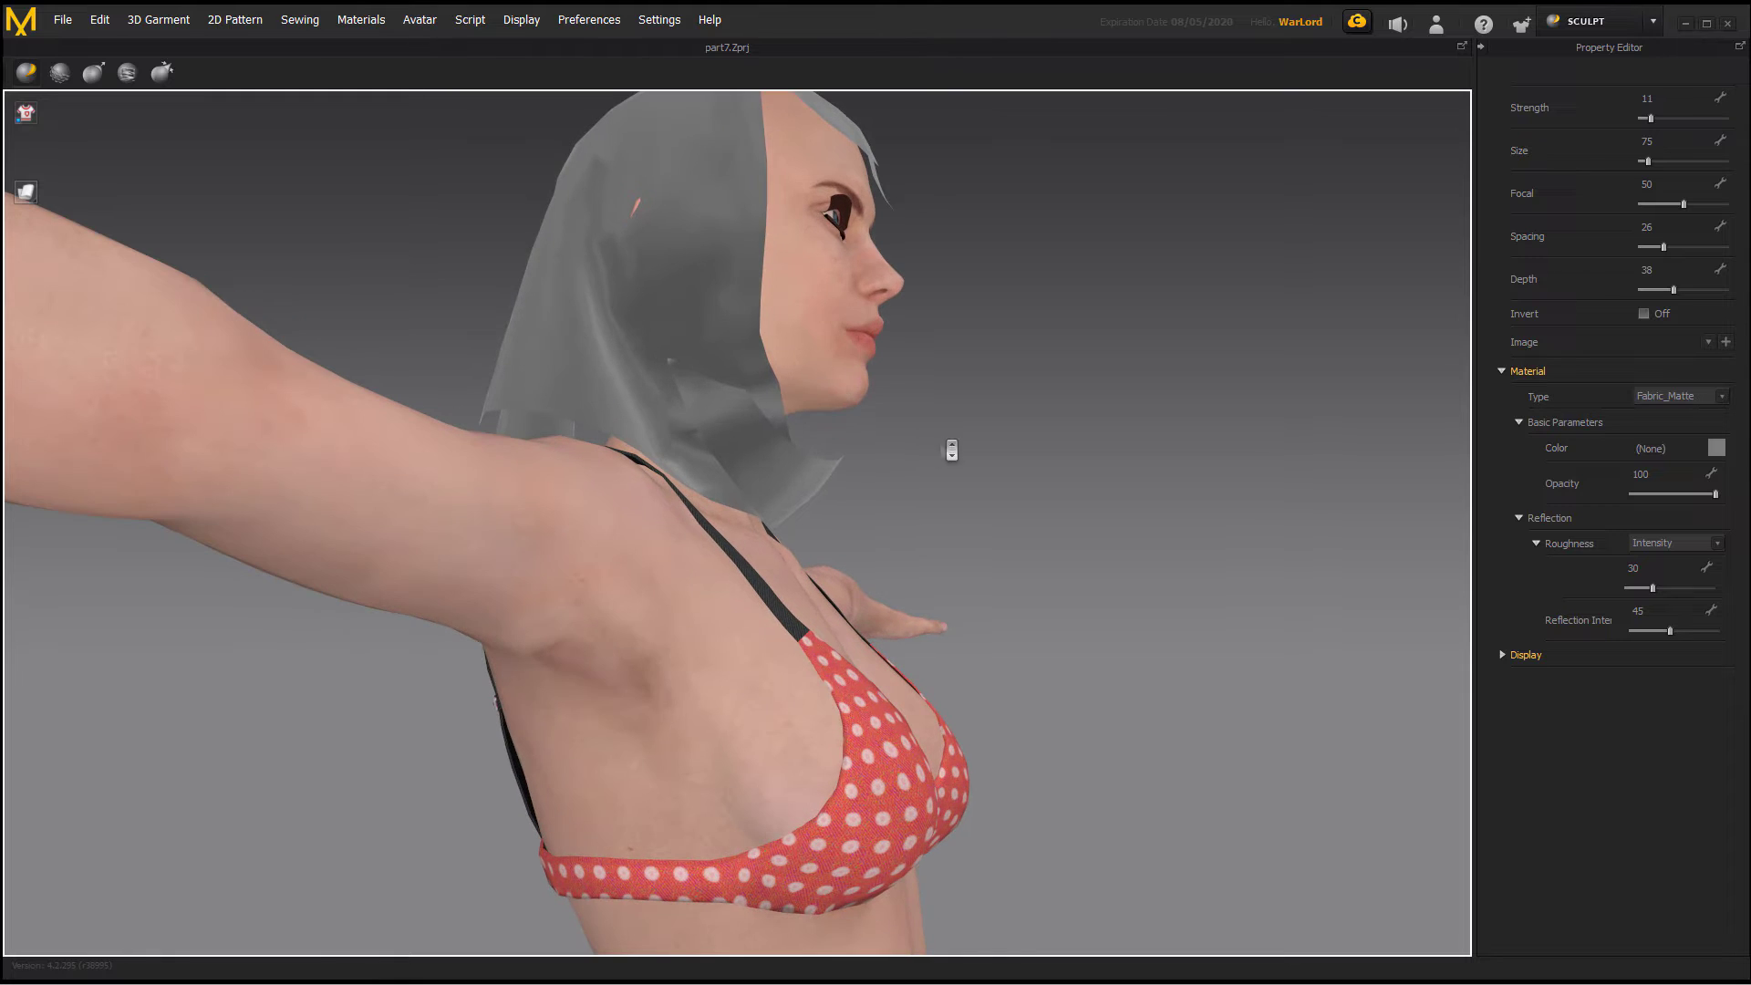
mouse_move(782, 292)
right_down()
mouse_move(1338, 462)
mouse_move(1251, 457)
right_up()
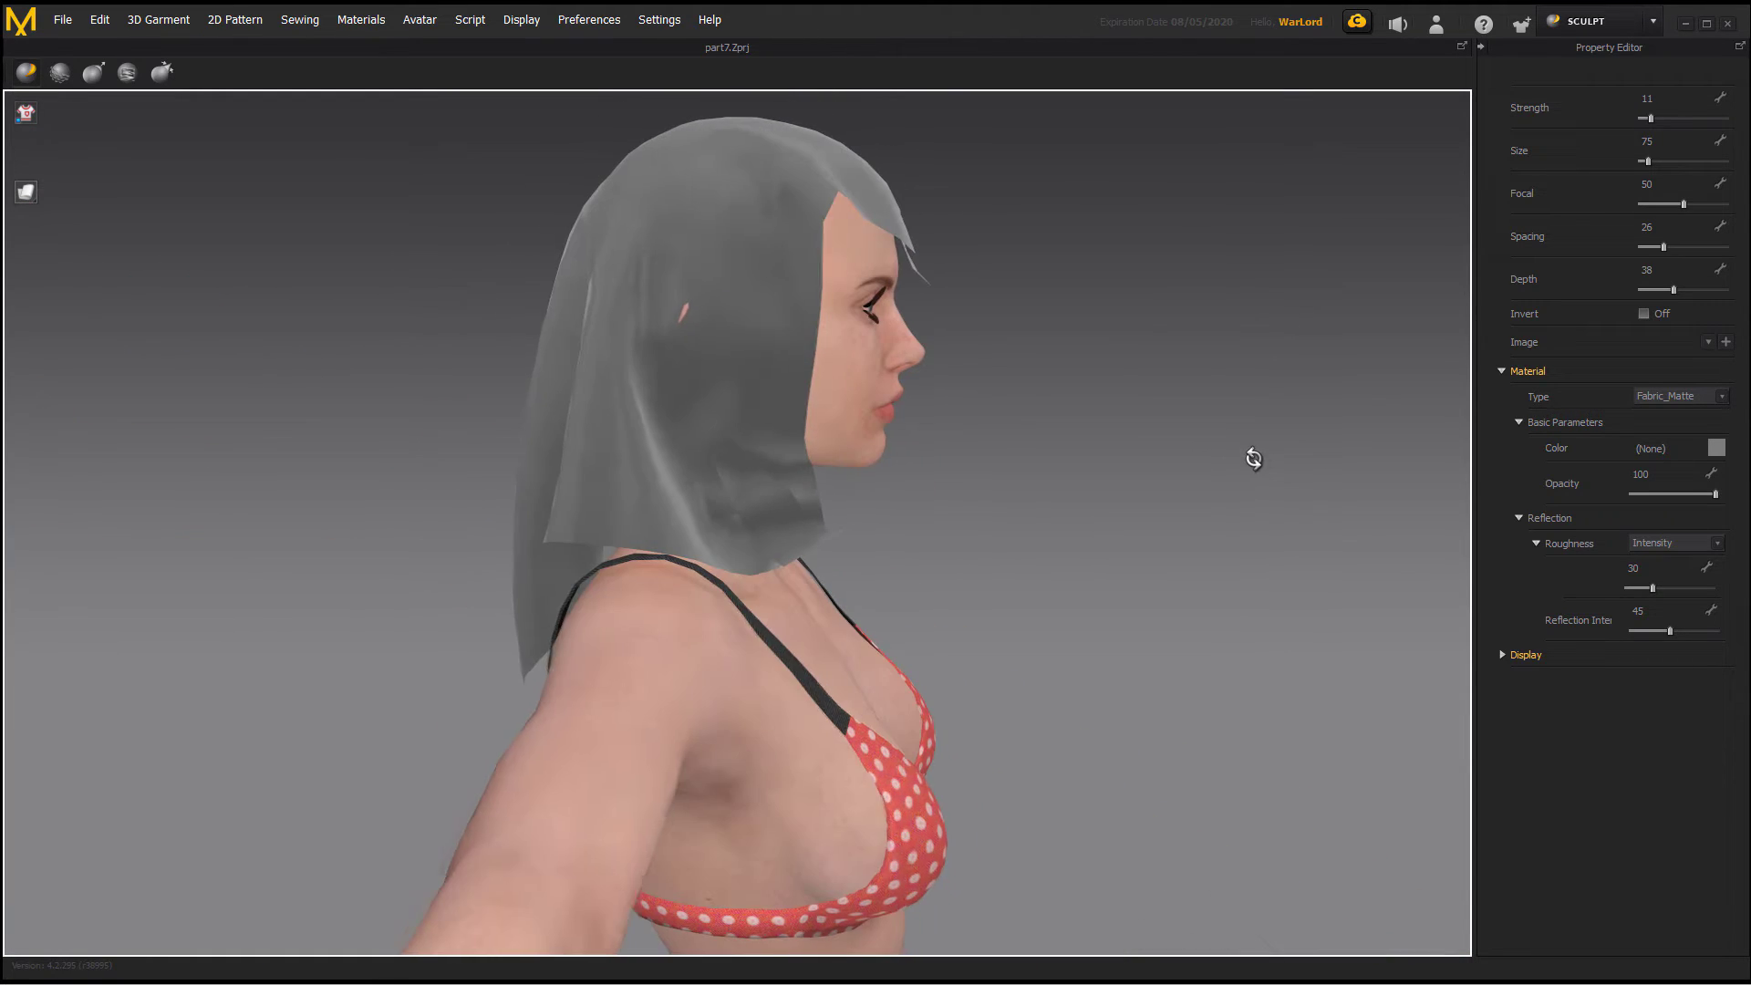
click(60, 73)
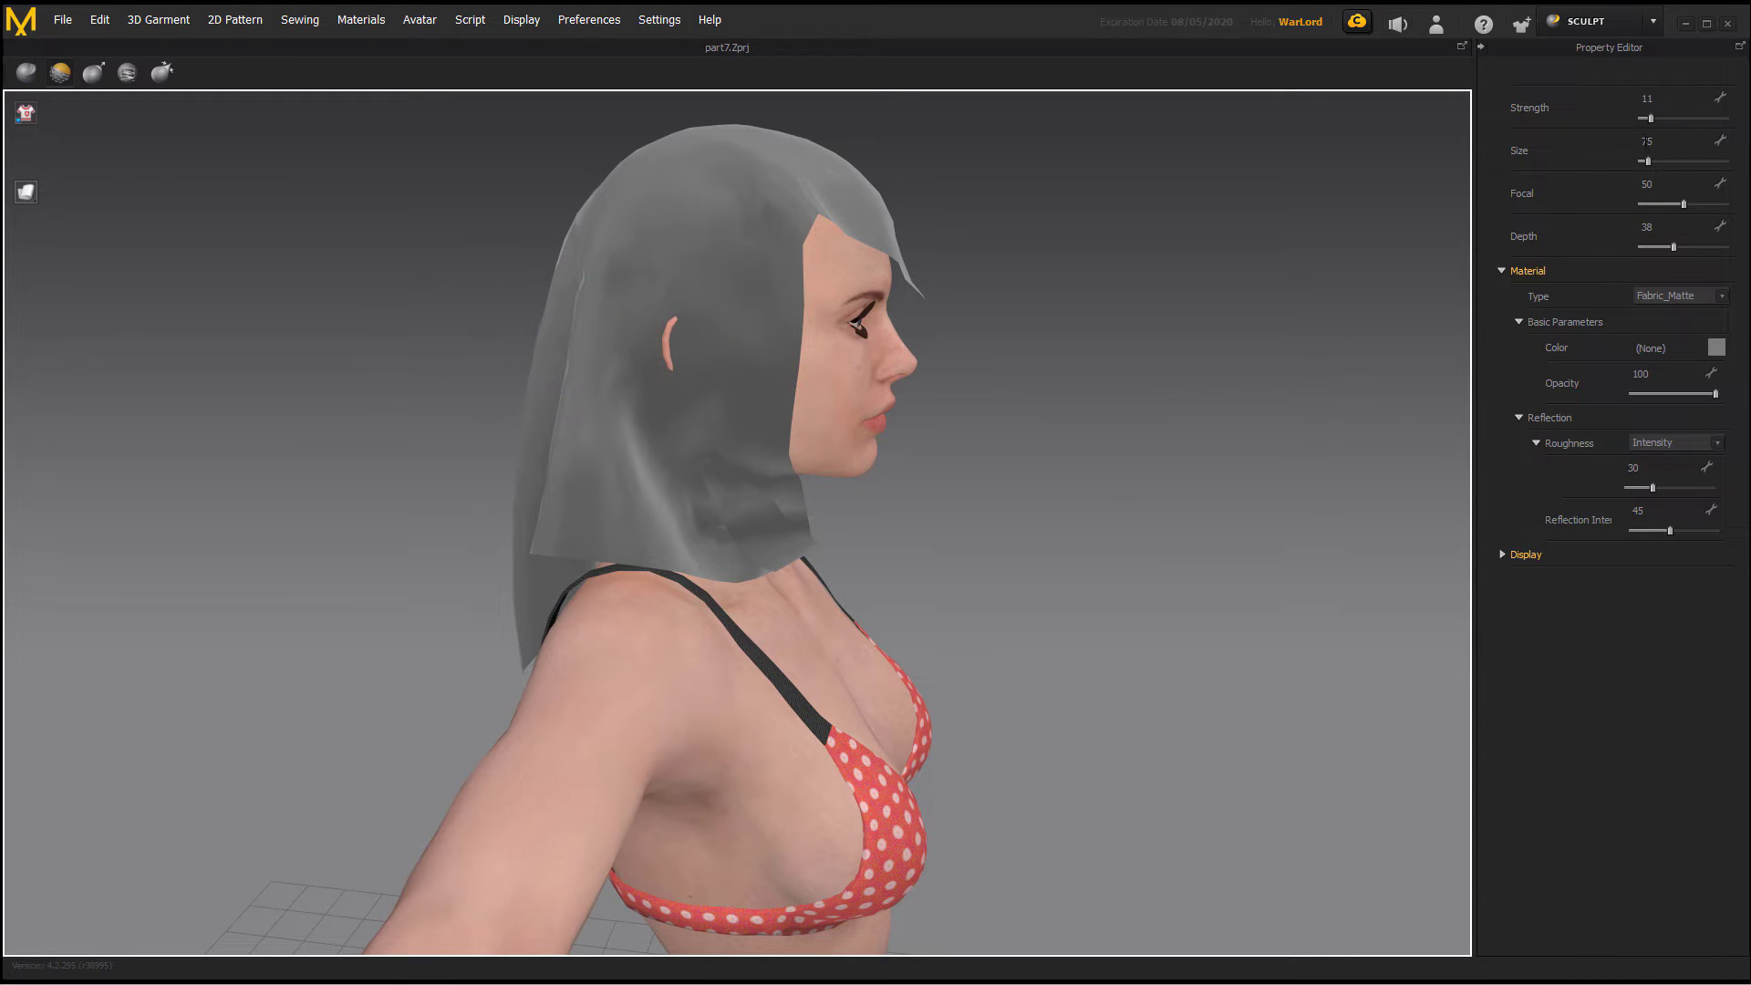
drag(1649, 122, 1645, 126)
key(2)
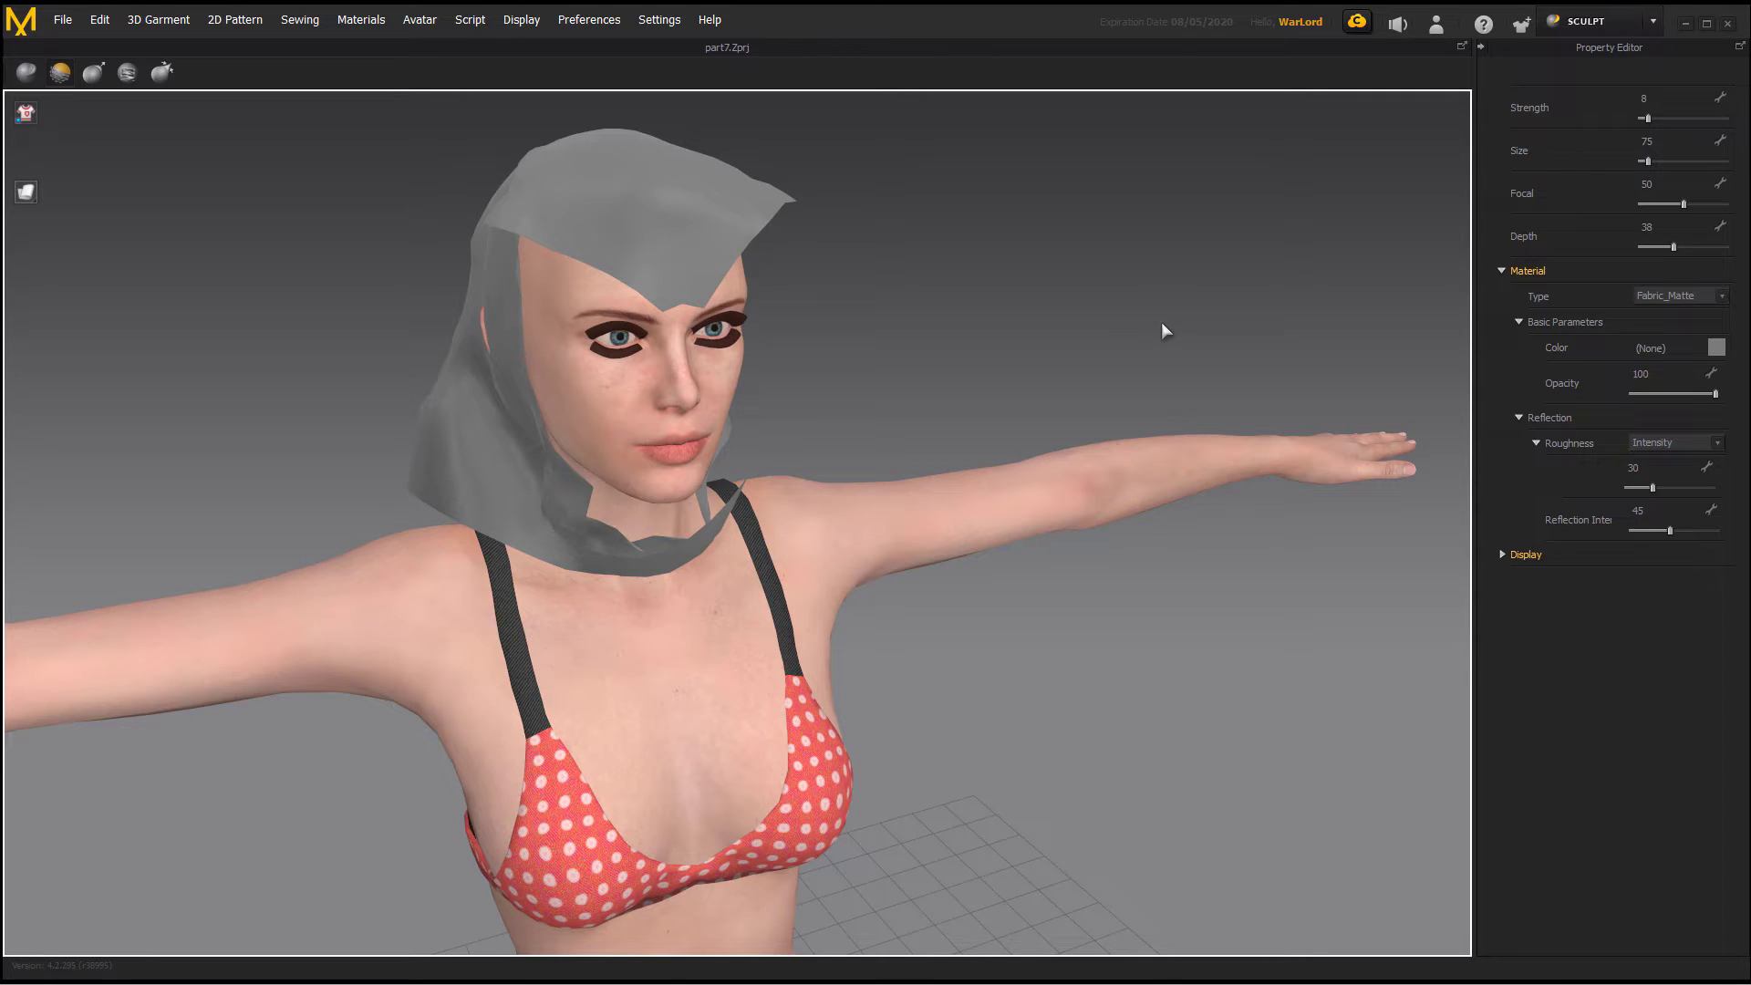
right_drag(1352, 301, 803, 307)
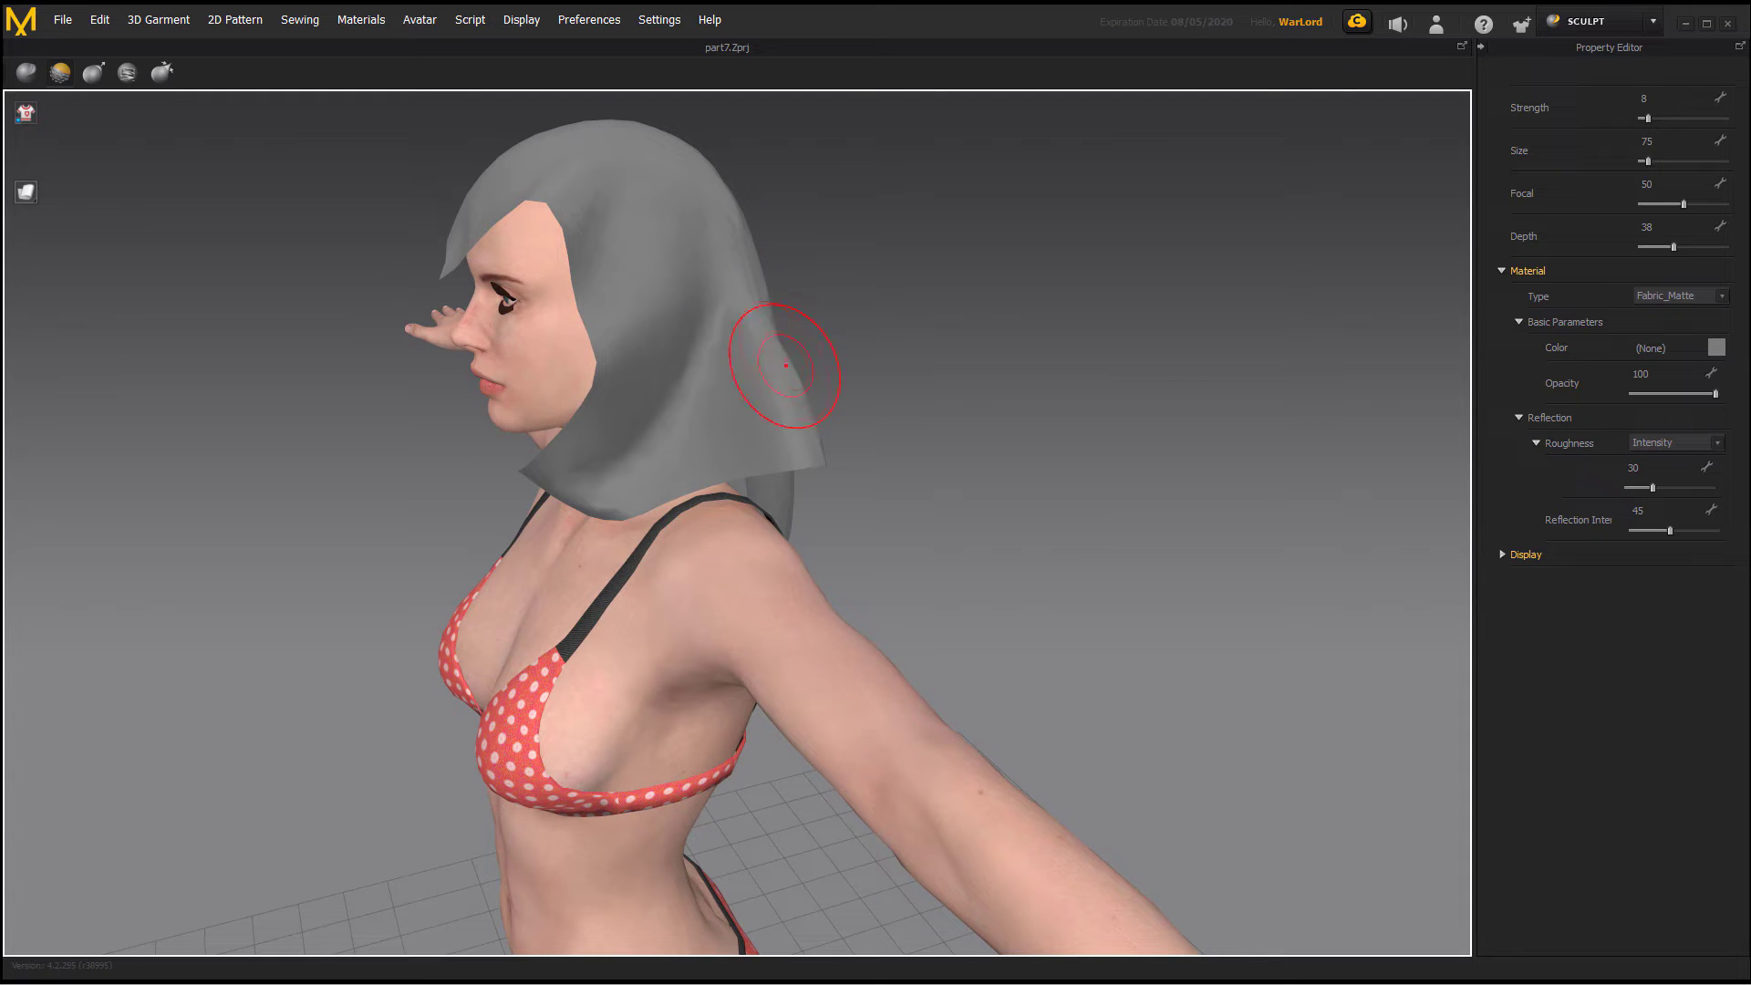
Step: Inspect the hood from the front, both sides and the back
mouse_move(909, 435)
right_down()
mouse_move(969, 399)
mouse_move(664, 508)
right_up()
right_drag(918, 371, 981, 414)
mouse_move(576, 412)
right_down()
mouse_move(883, 383)
mouse_move(891, 429)
right_up()
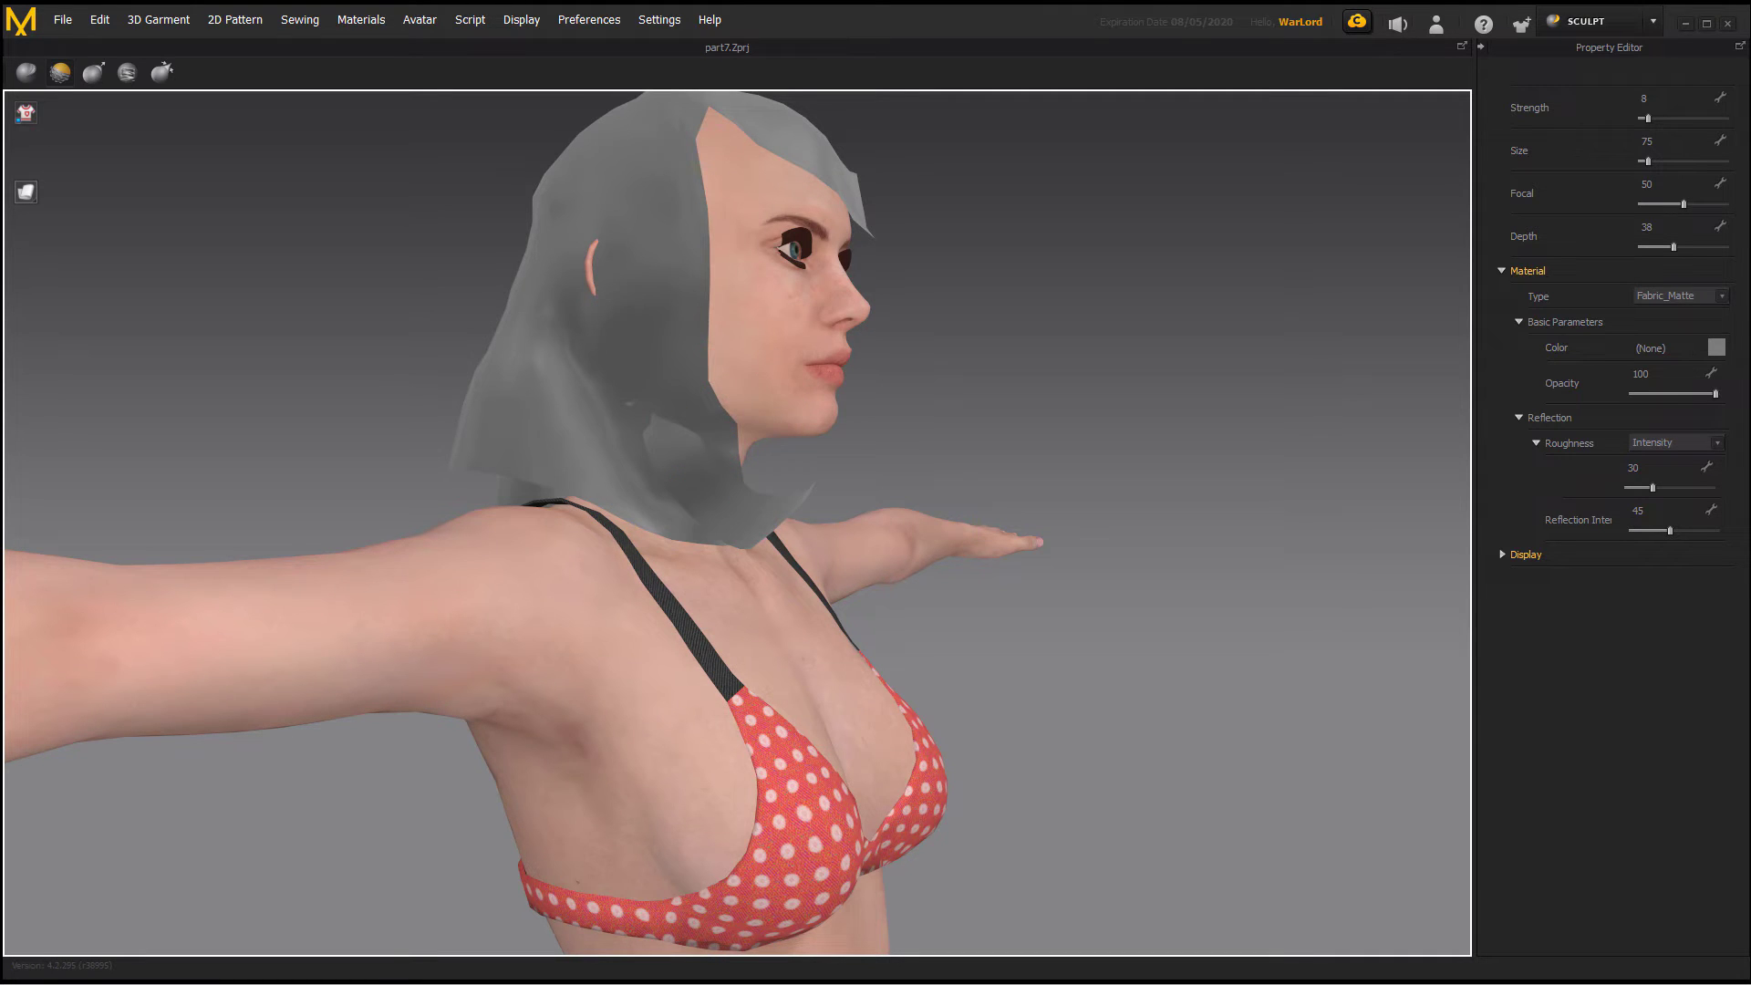
mouse_move(1022, 424)
right_down()
mouse_move(825, 449)
mouse_move(778, 414)
right_up()
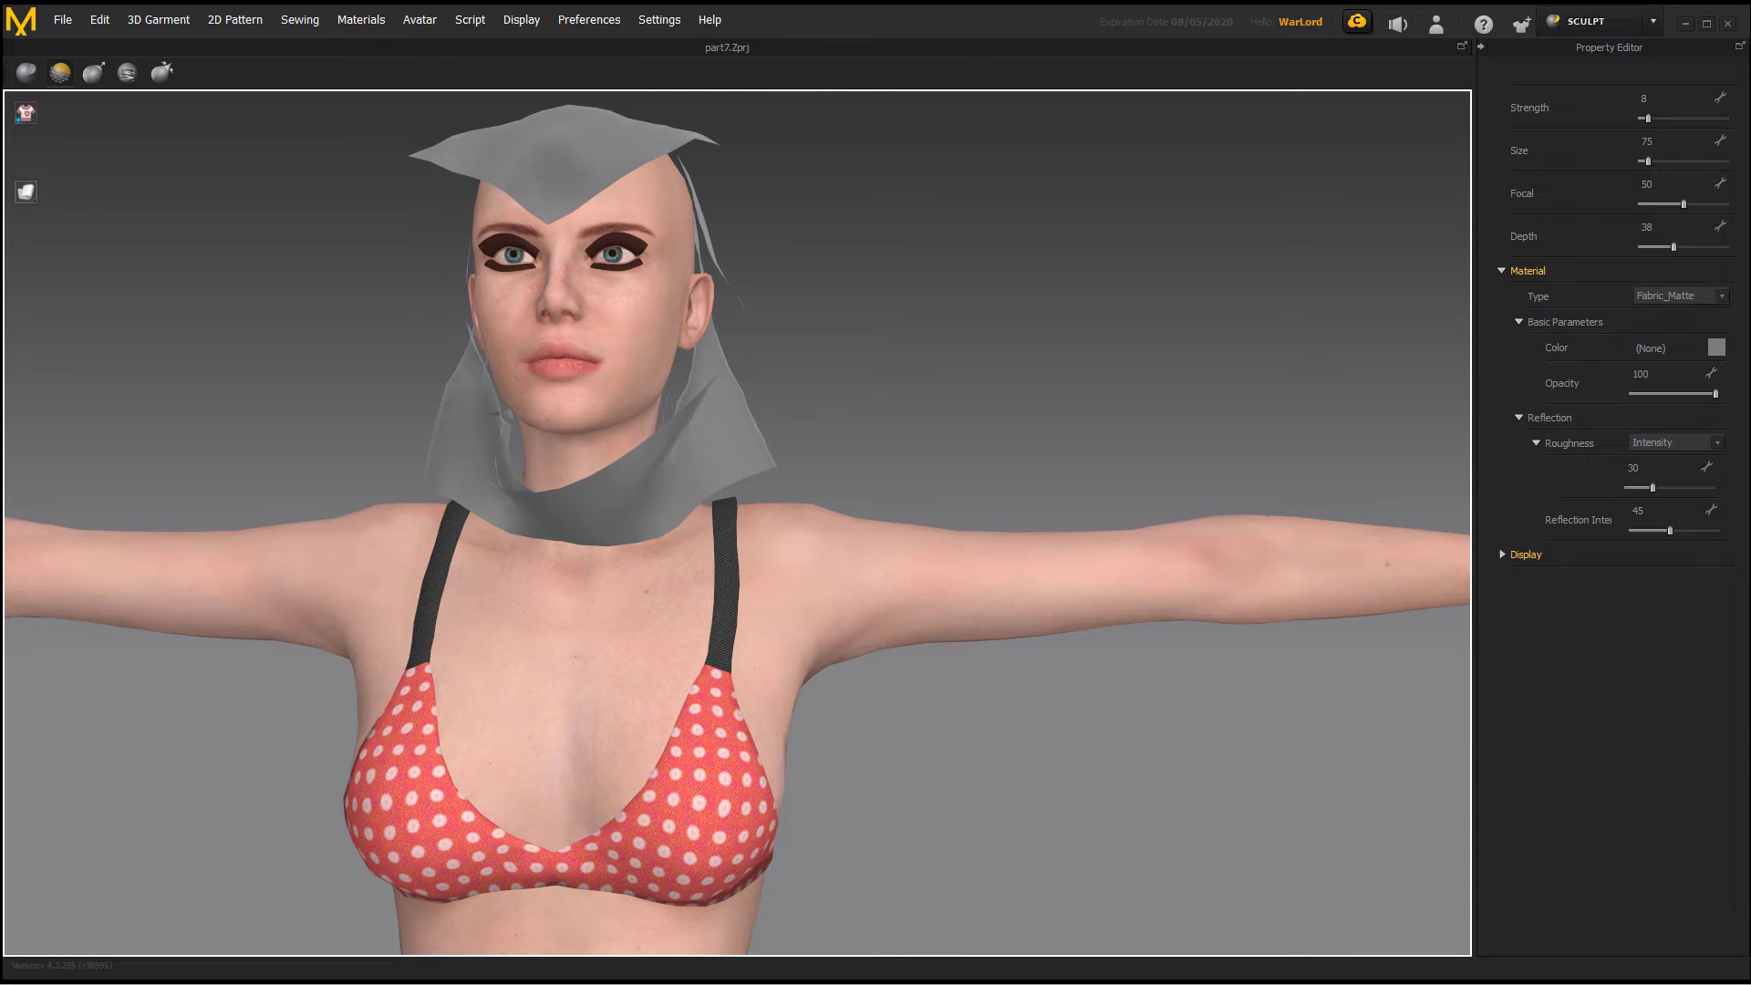
right_drag(921, 317, 711, 332)
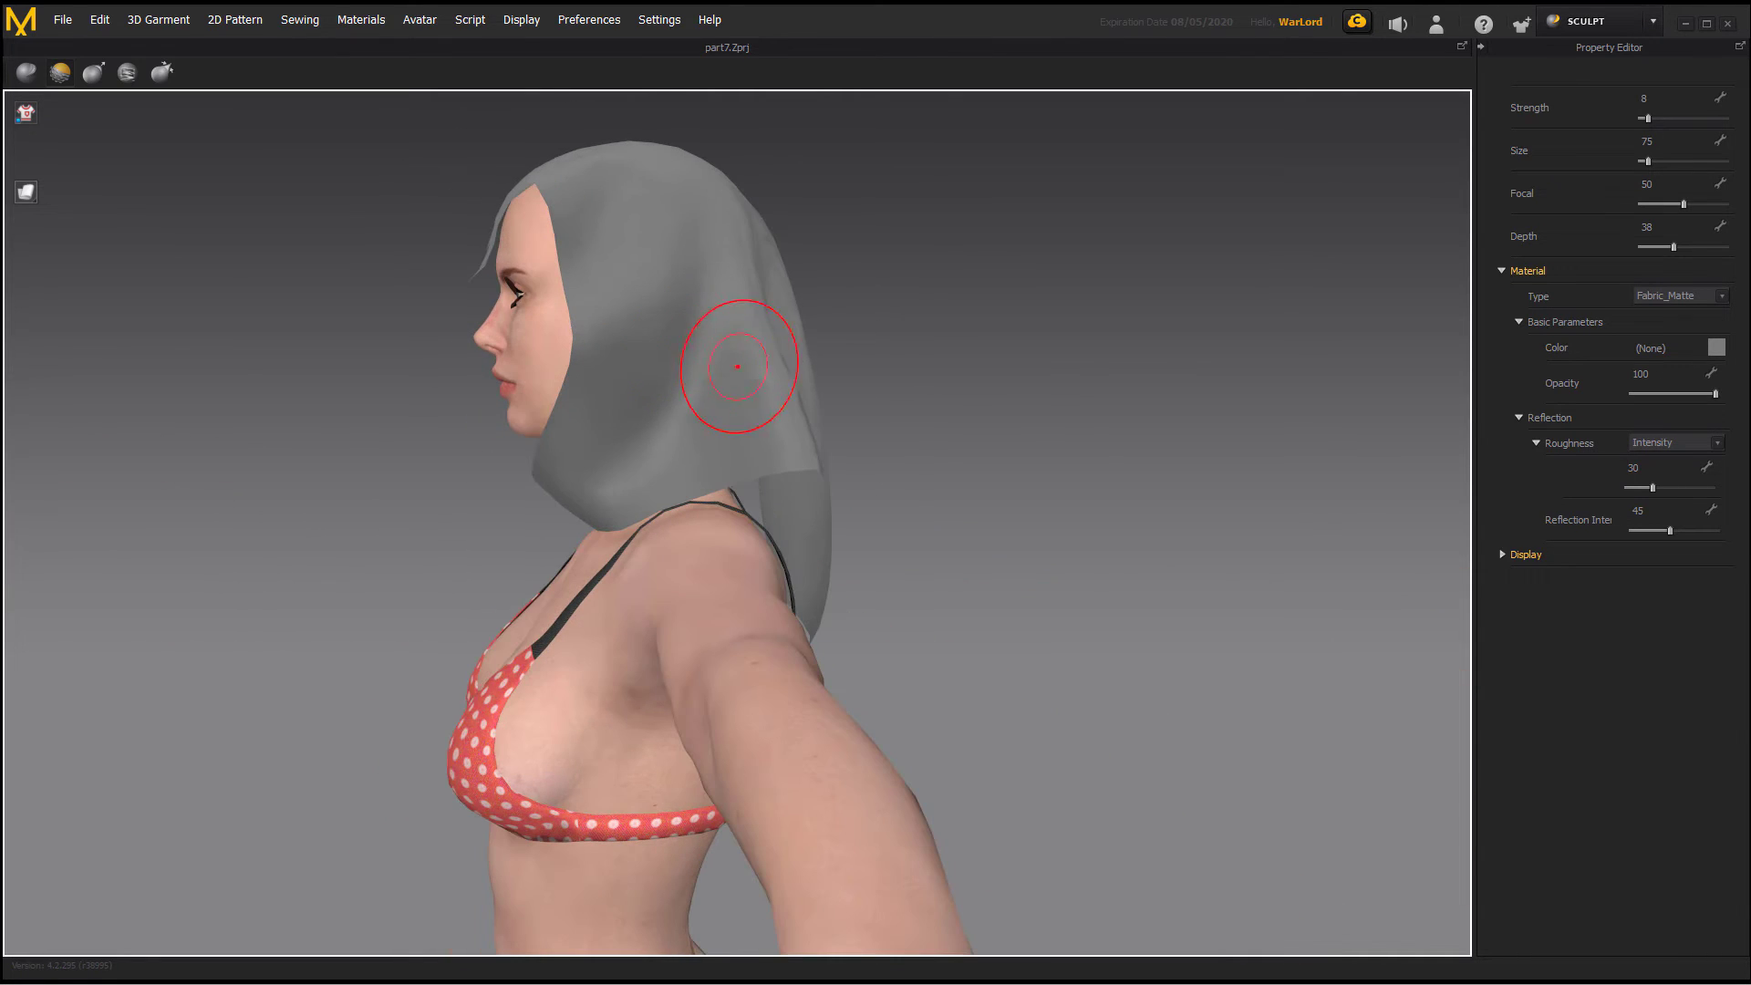
right_drag(1035, 441, 867, 313)
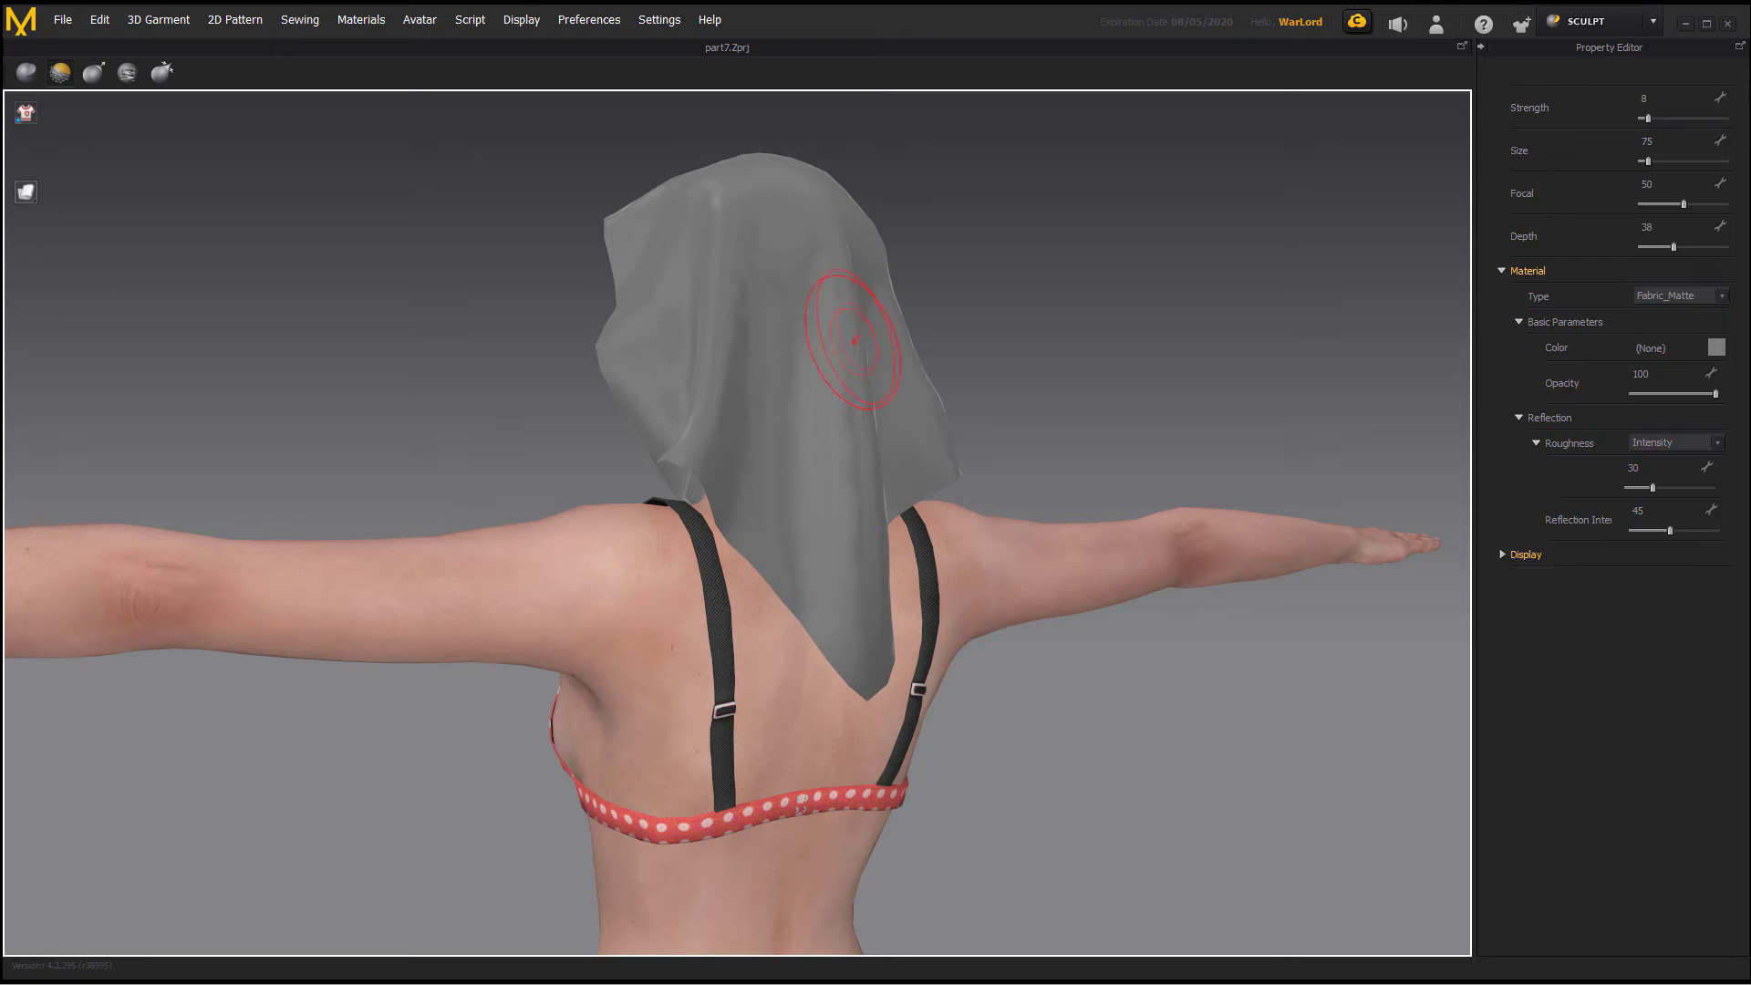
mouse_move(872, 502)
right_down()
mouse_move(985, 383)
mouse_move(958, 394)
right_up()
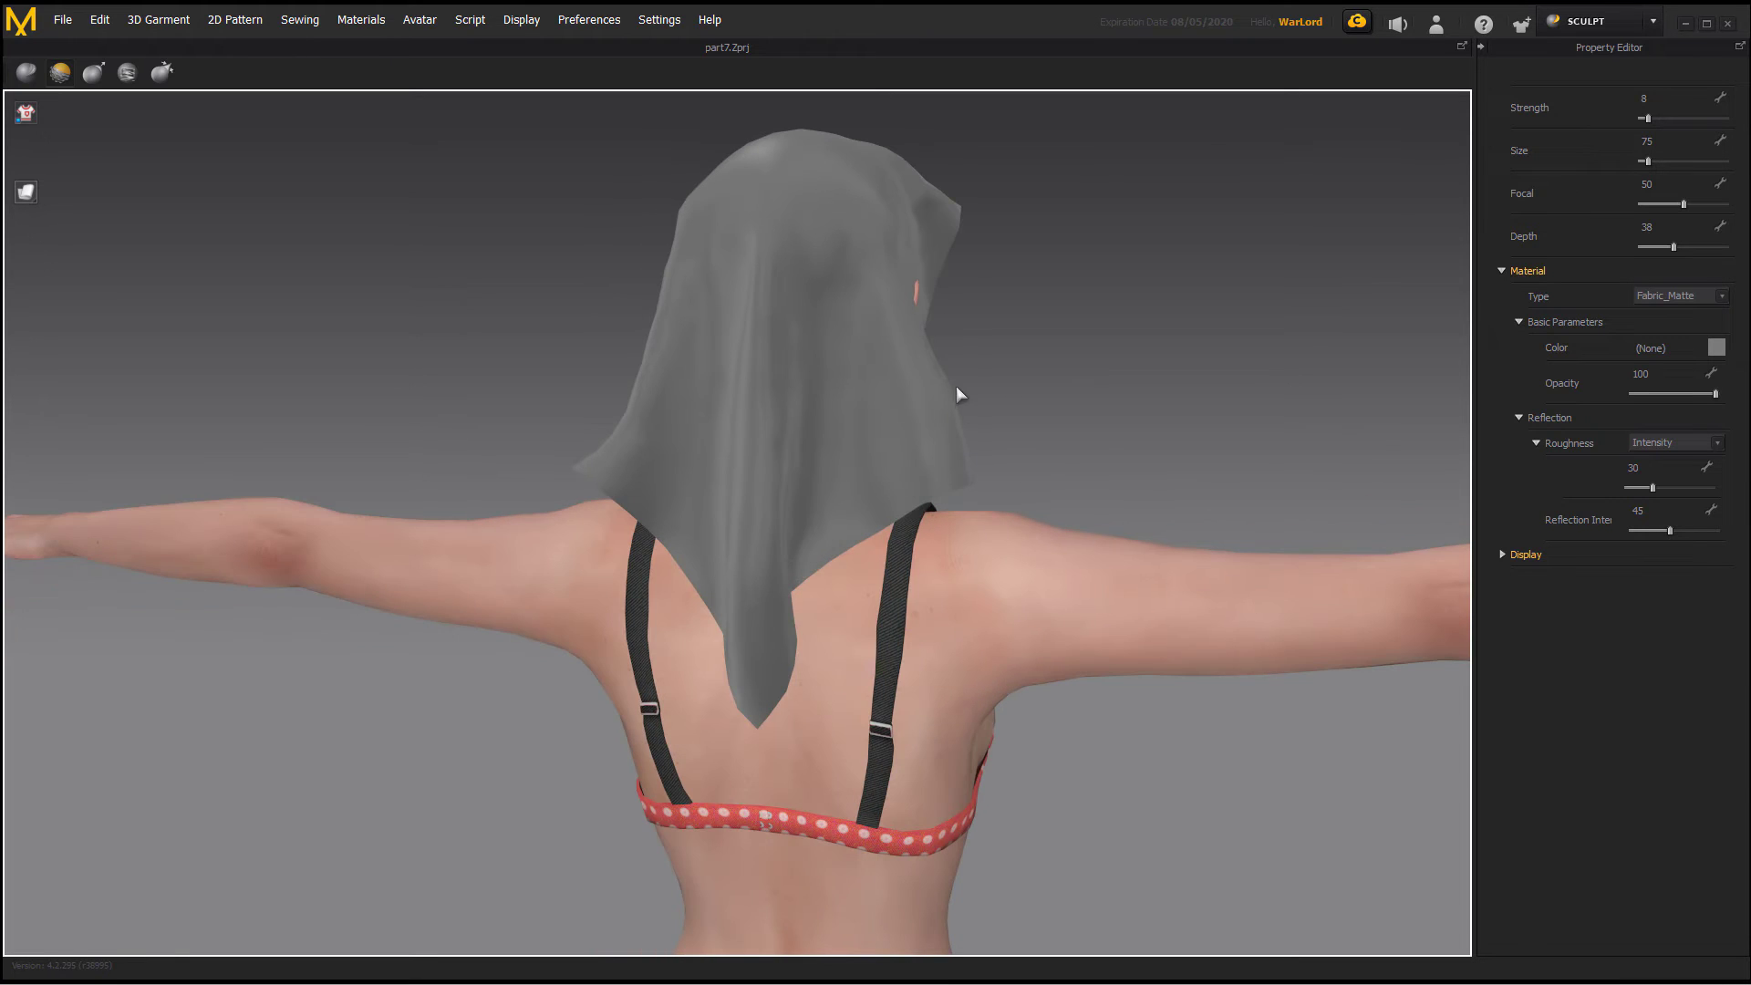
right_drag(1106, 395, 994, 395)
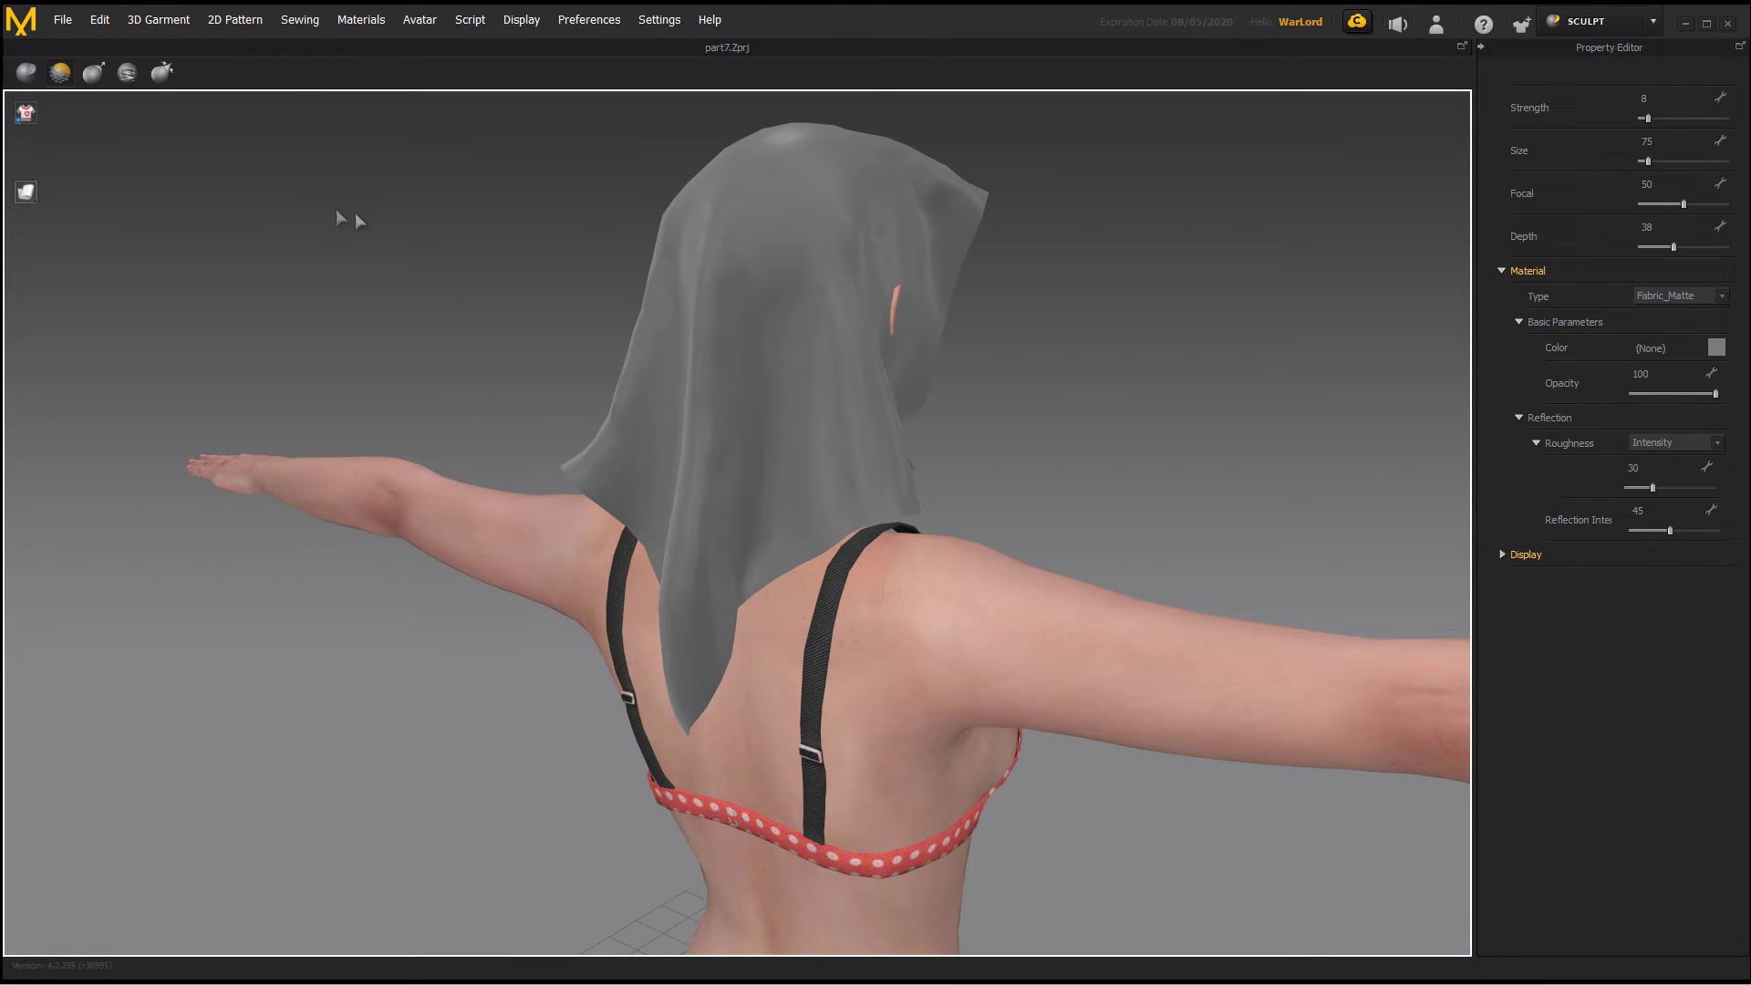
Step: Select the third sculpt brush at Strength 11 and bring the avatar back to face the camera
click(93, 73)
mouse_move(1110, 379)
right_down()
mouse_move(993, 379)
mouse_move(1140, 410)
mouse_move(977, 387)
mouse_move(762, 312)
right_up()
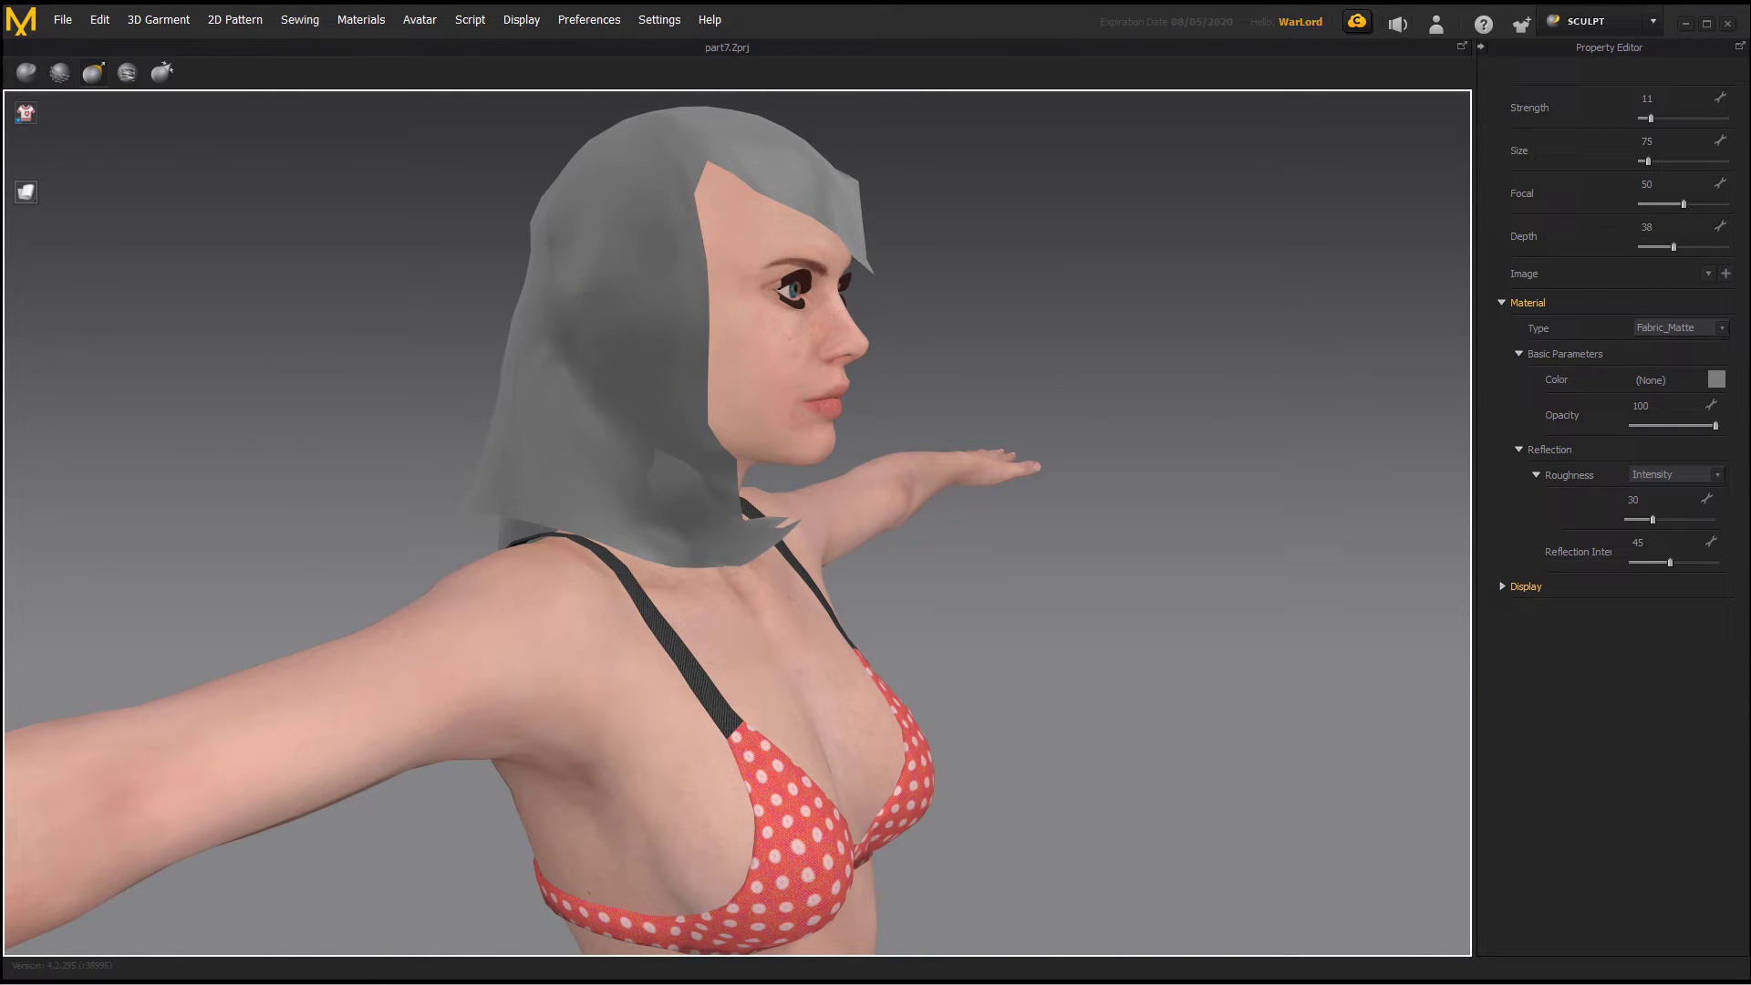
right_drag(1211, 338, 1165, 315)
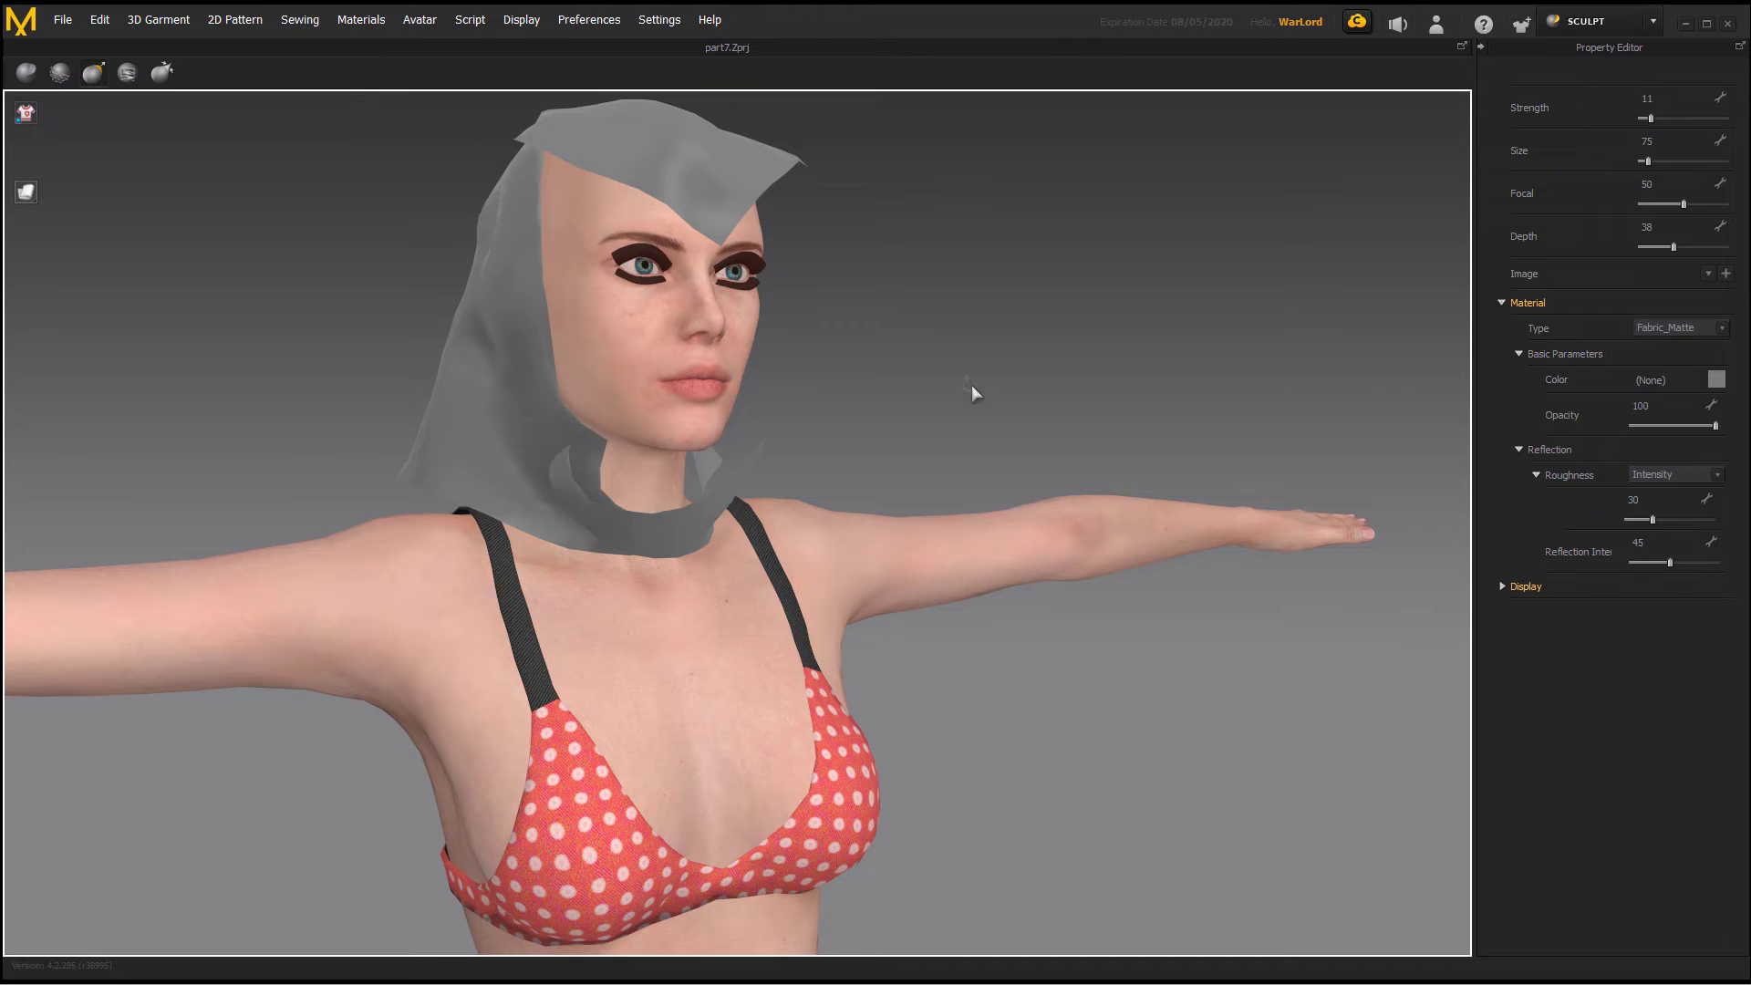
right_drag(972, 384, 903, 426)
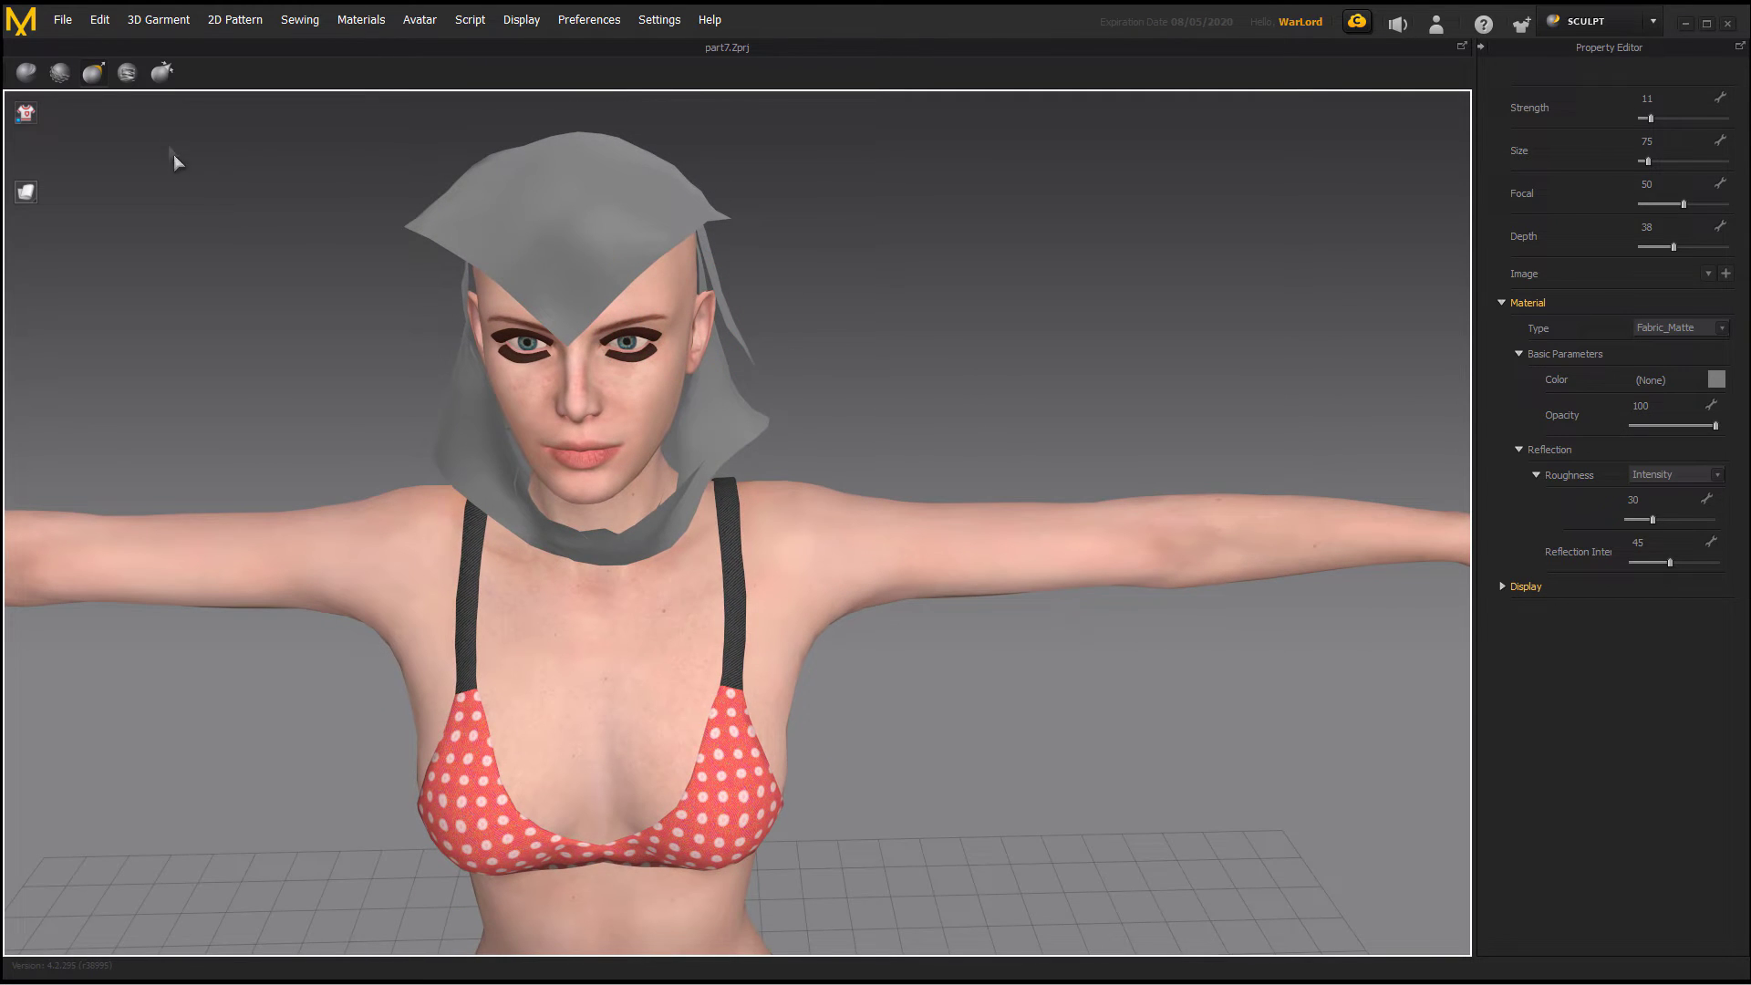
Step: Return to the second sculpt brush at Strength 8 and review the hood from every side
click(59, 72)
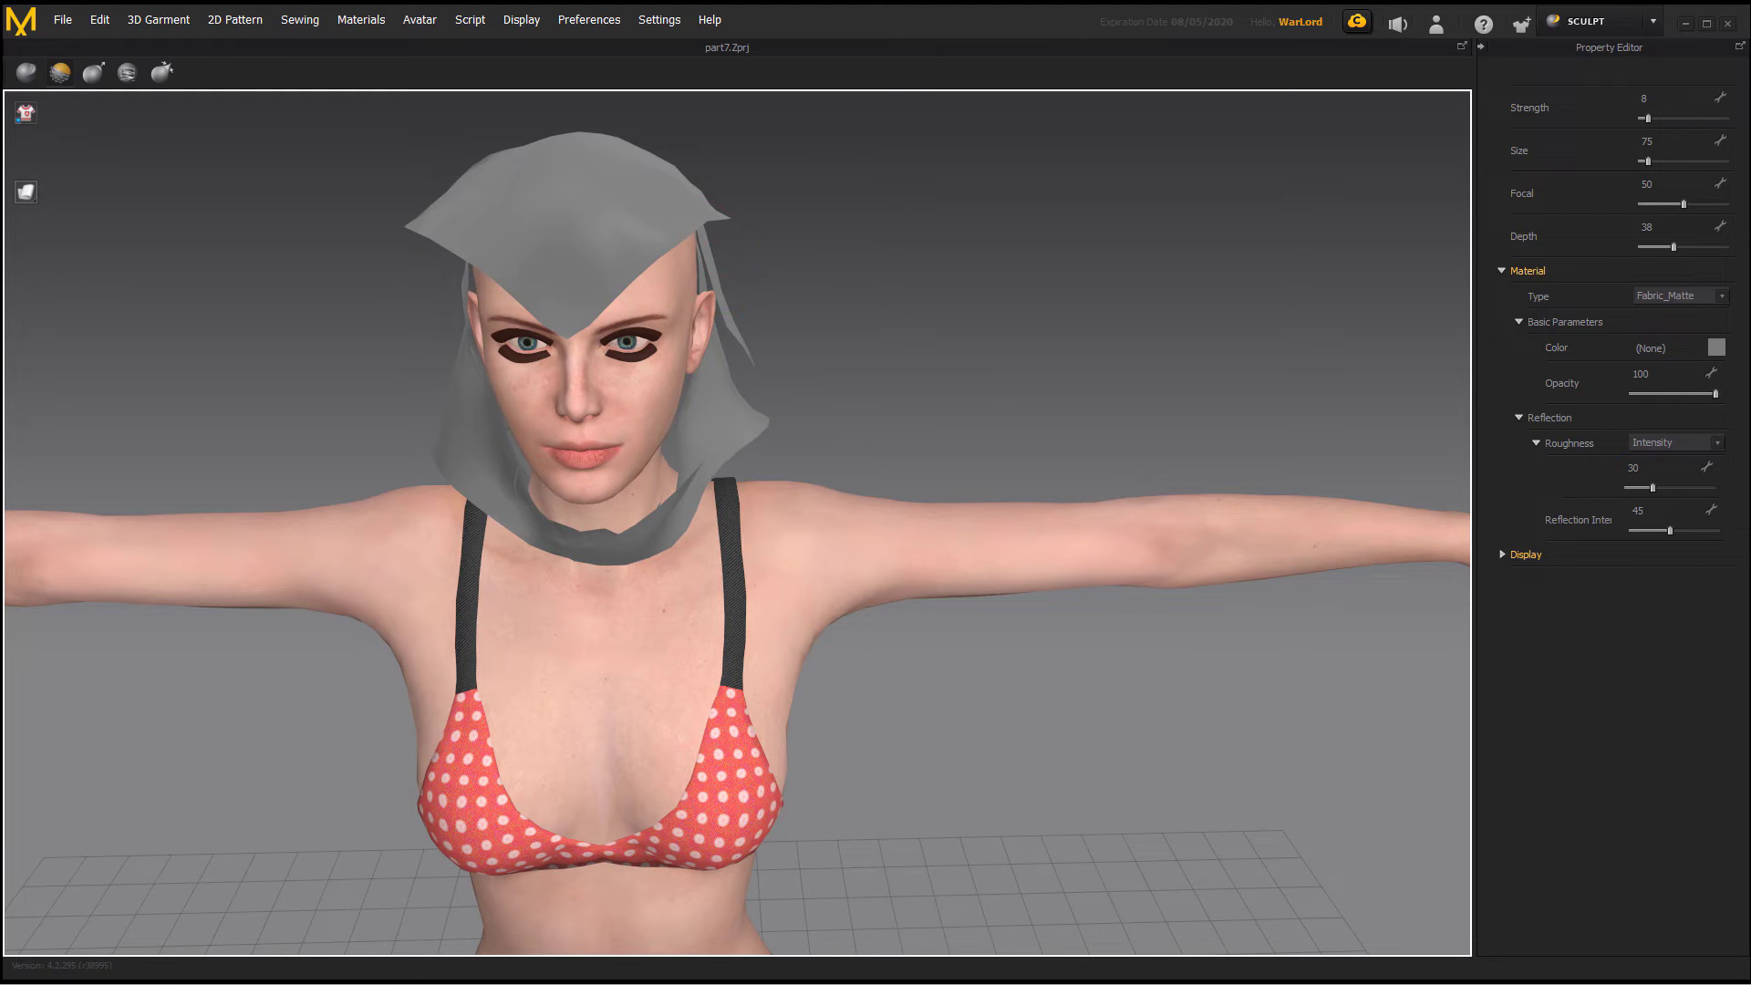
mouse_move(833, 215)
right_down()
mouse_move(727, 228)
mouse_move(617, 184)
right_up()
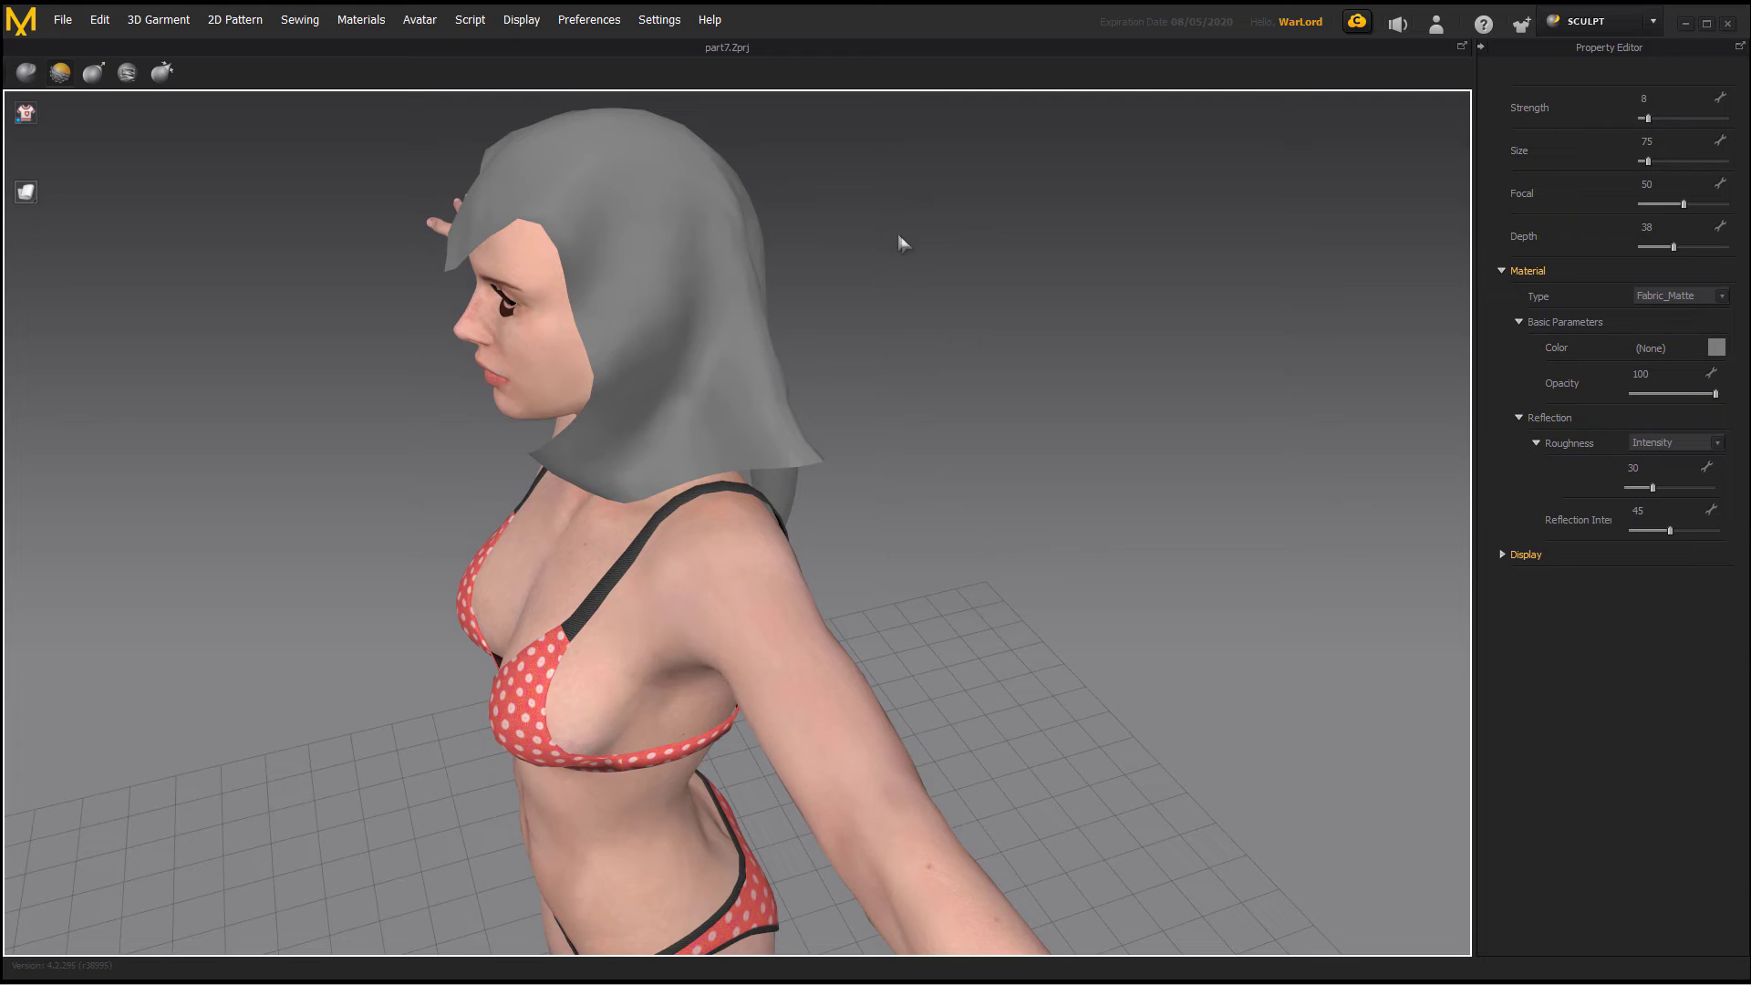
right_drag(898, 242, 725, 208)
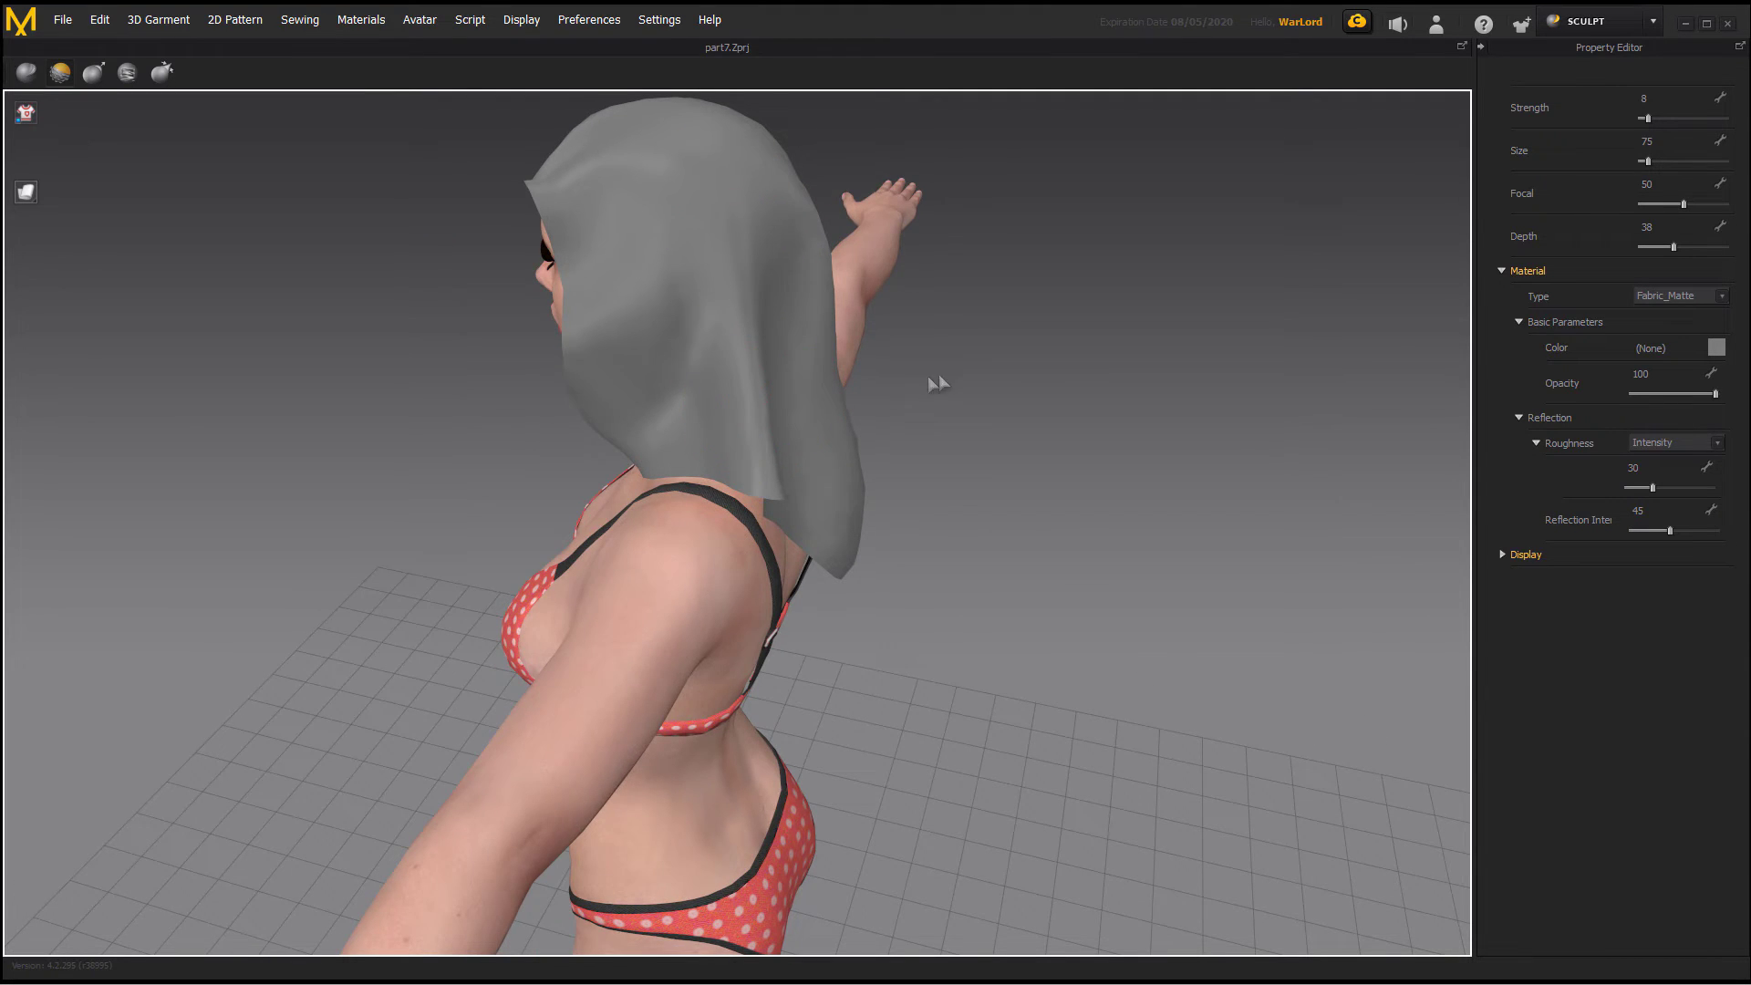
right_drag(938, 383, 876, 374)
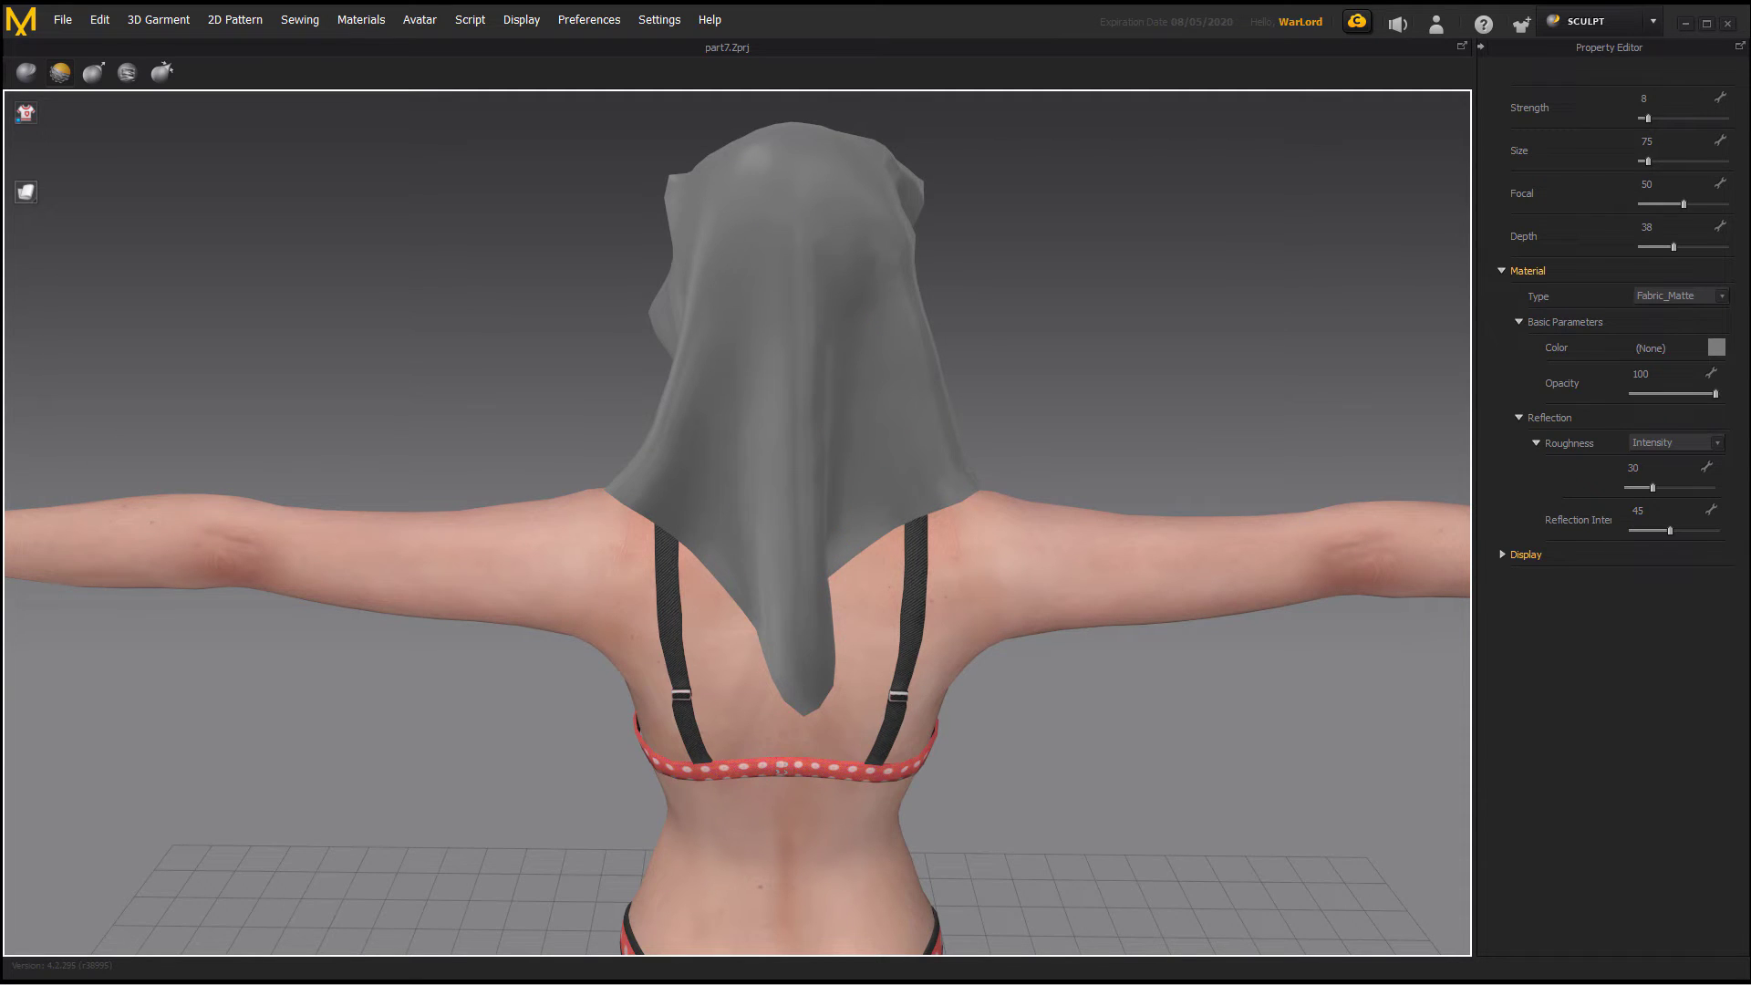
mouse_move(1190, 382)
right_down()
mouse_move(1173, 352)
mouse_move(1063, 320)
mouse_move(1036, 333)
right_up()
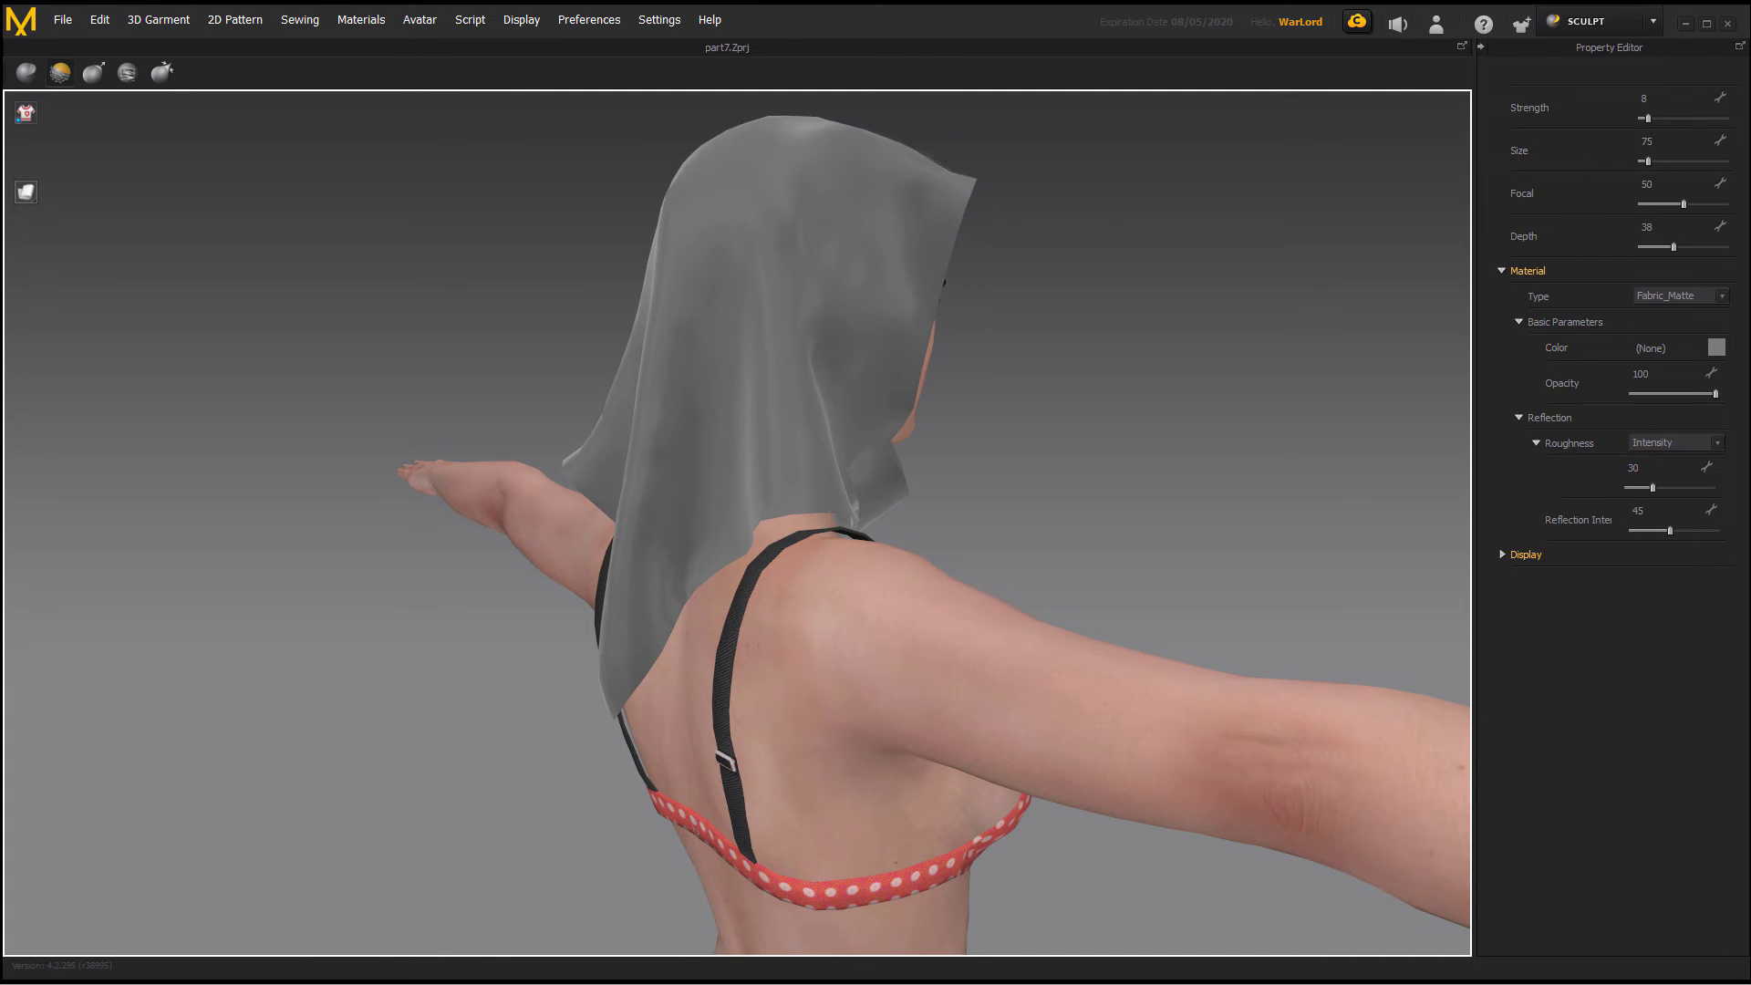
right_drag(1114, 195, 773, 202)
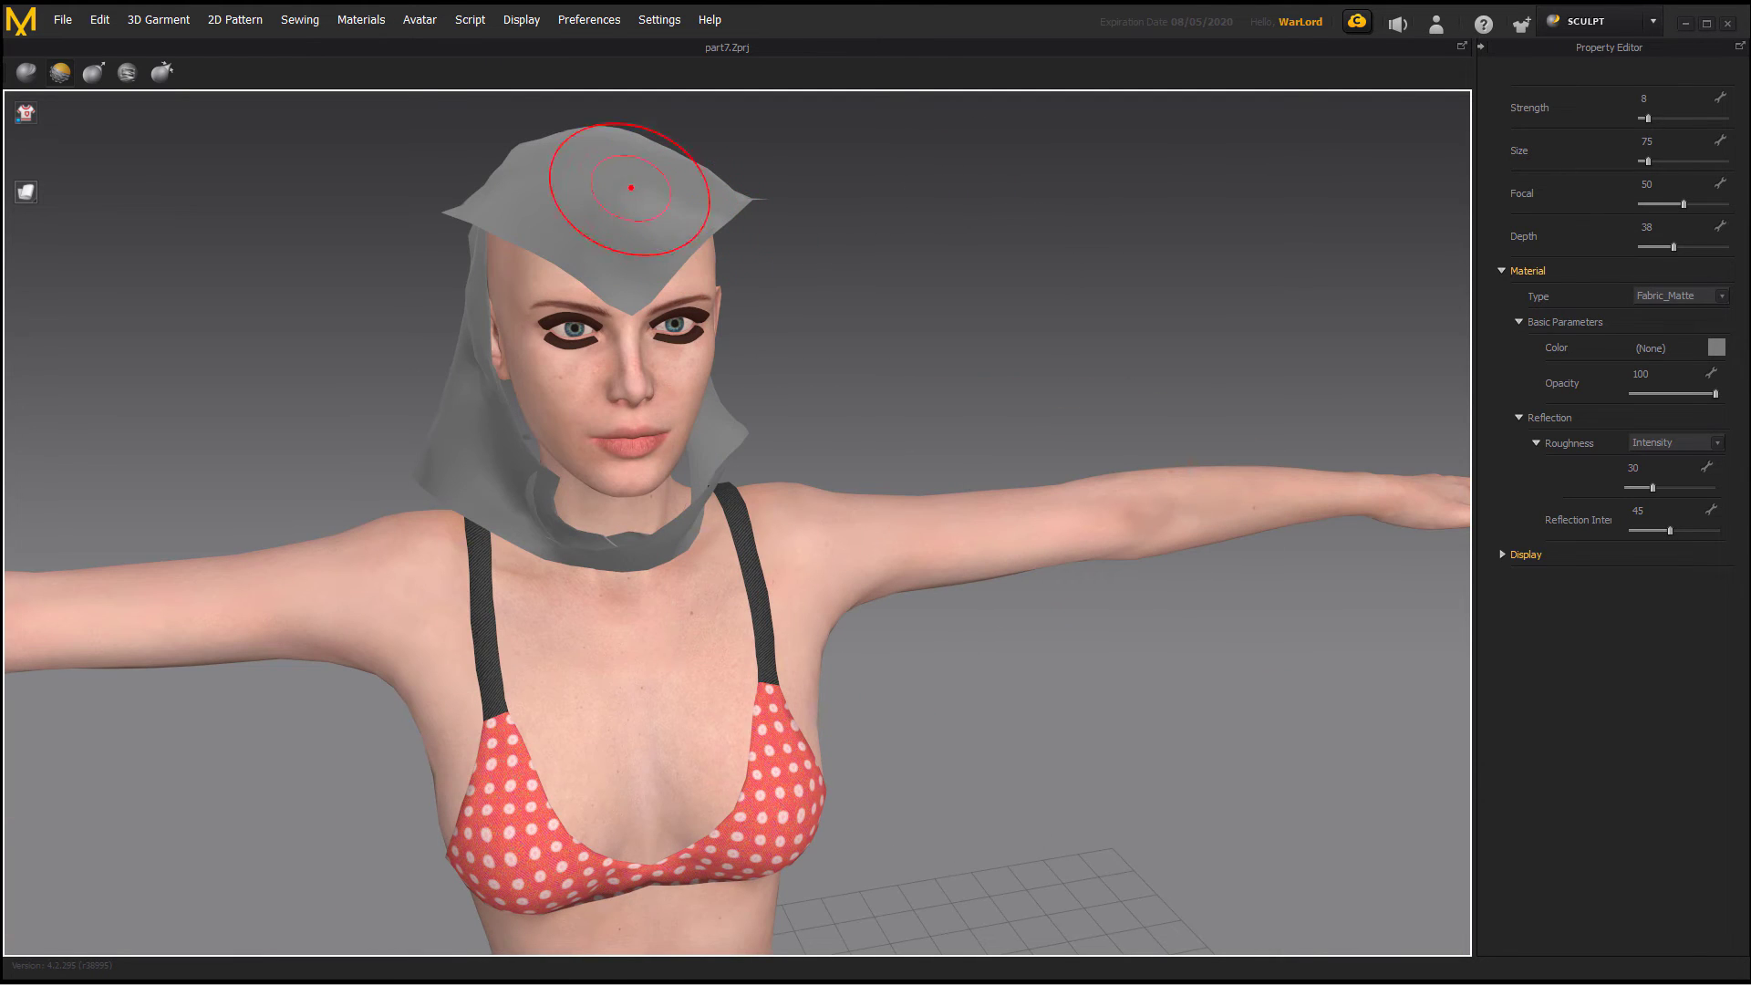
mouse_move(1043, 183)
right_down()
mouse_move(822, 196)
mouse_move(977, 261)
mouse_move(1106, 266)
mouse_move(1009, 301)
right_up()
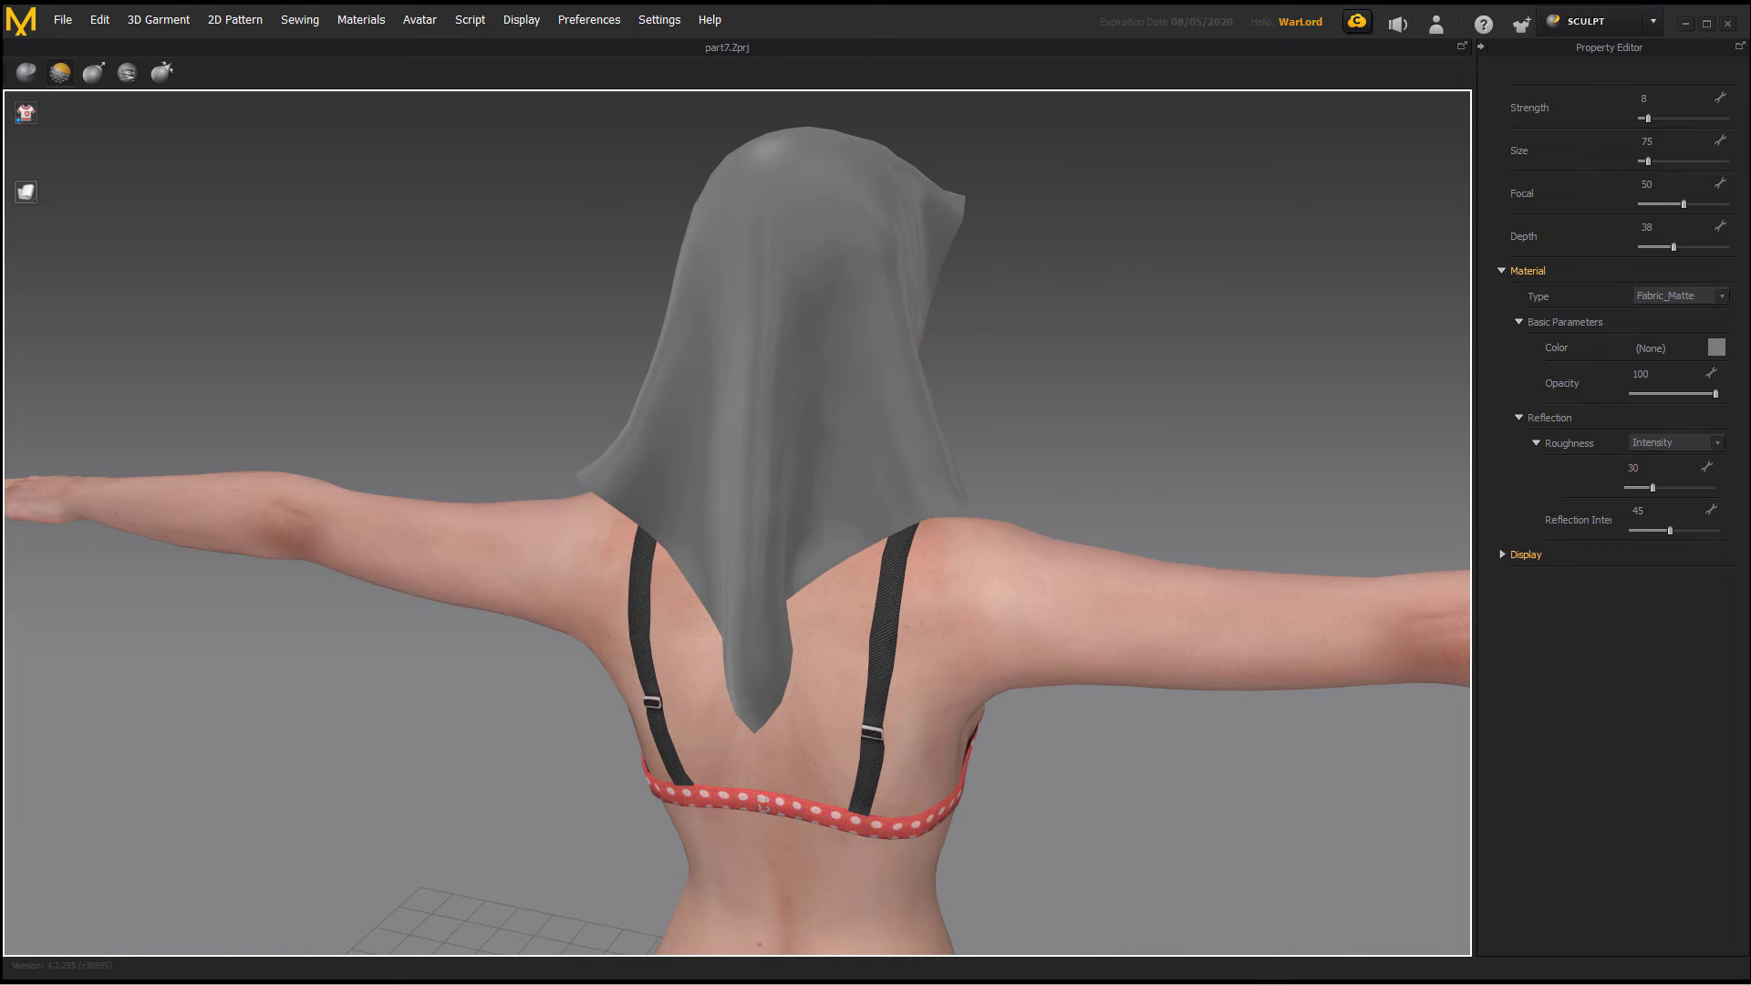
right_drag(1076, 390, 1094, 307)
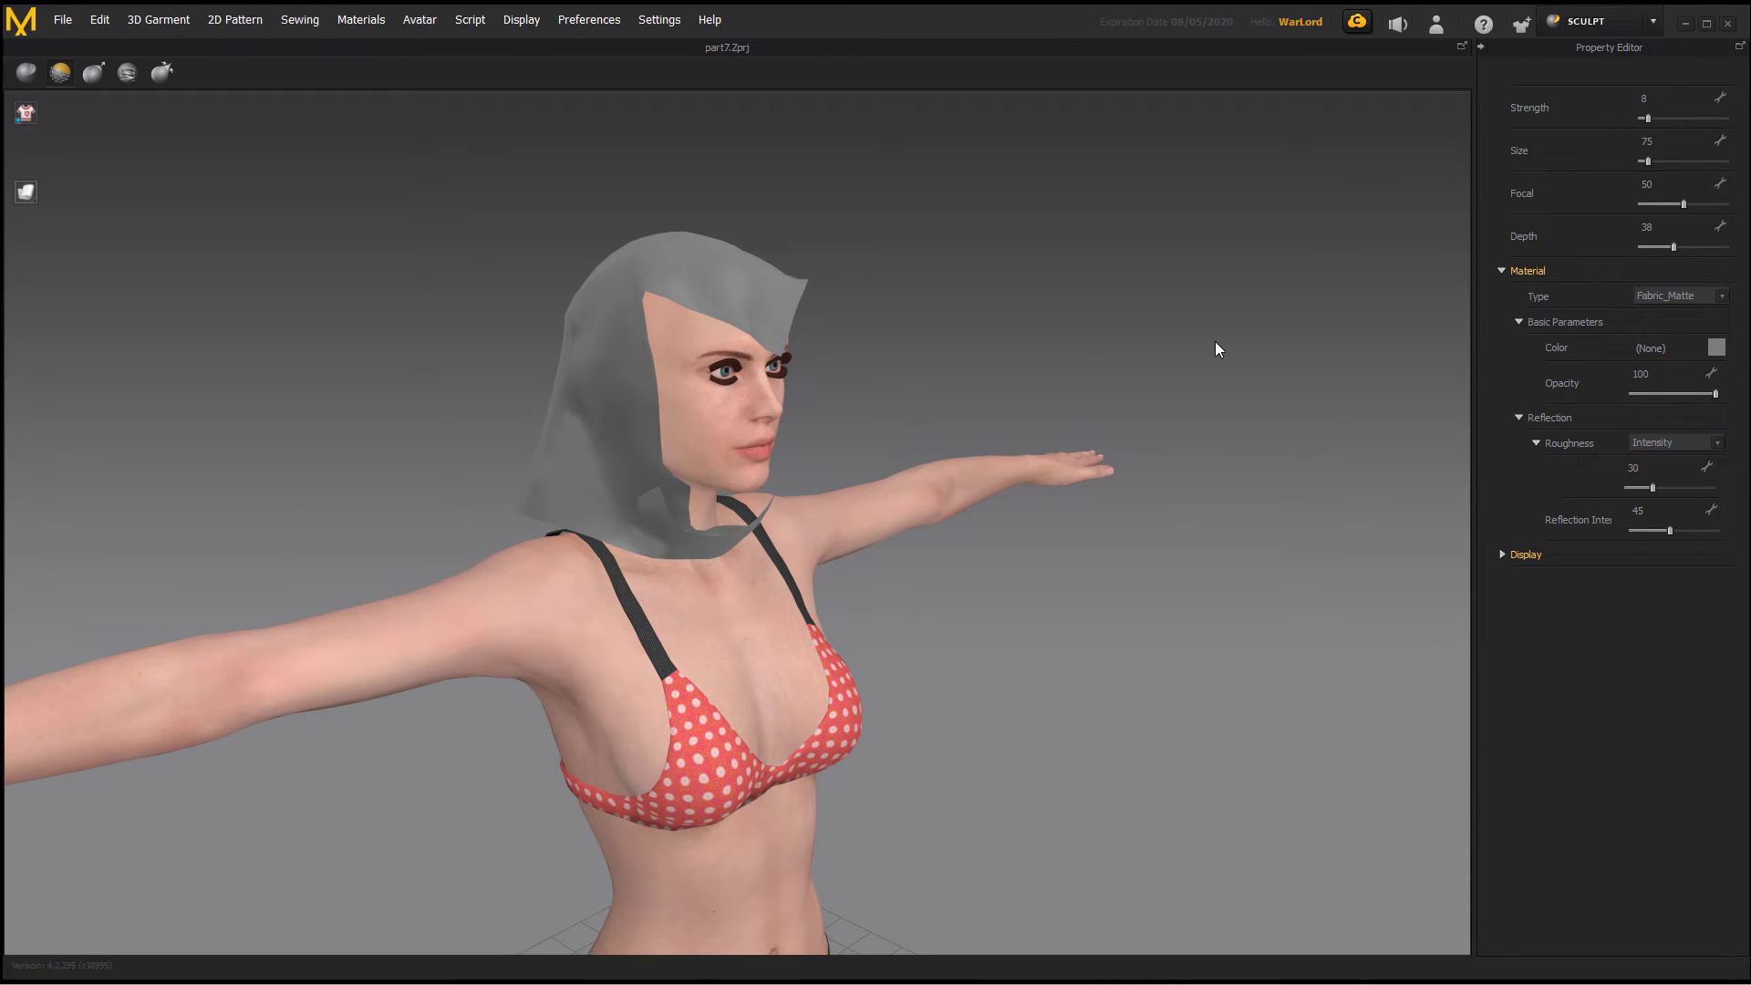
Step: Switch the workspace mode to UV Editor
click(1652, 22)
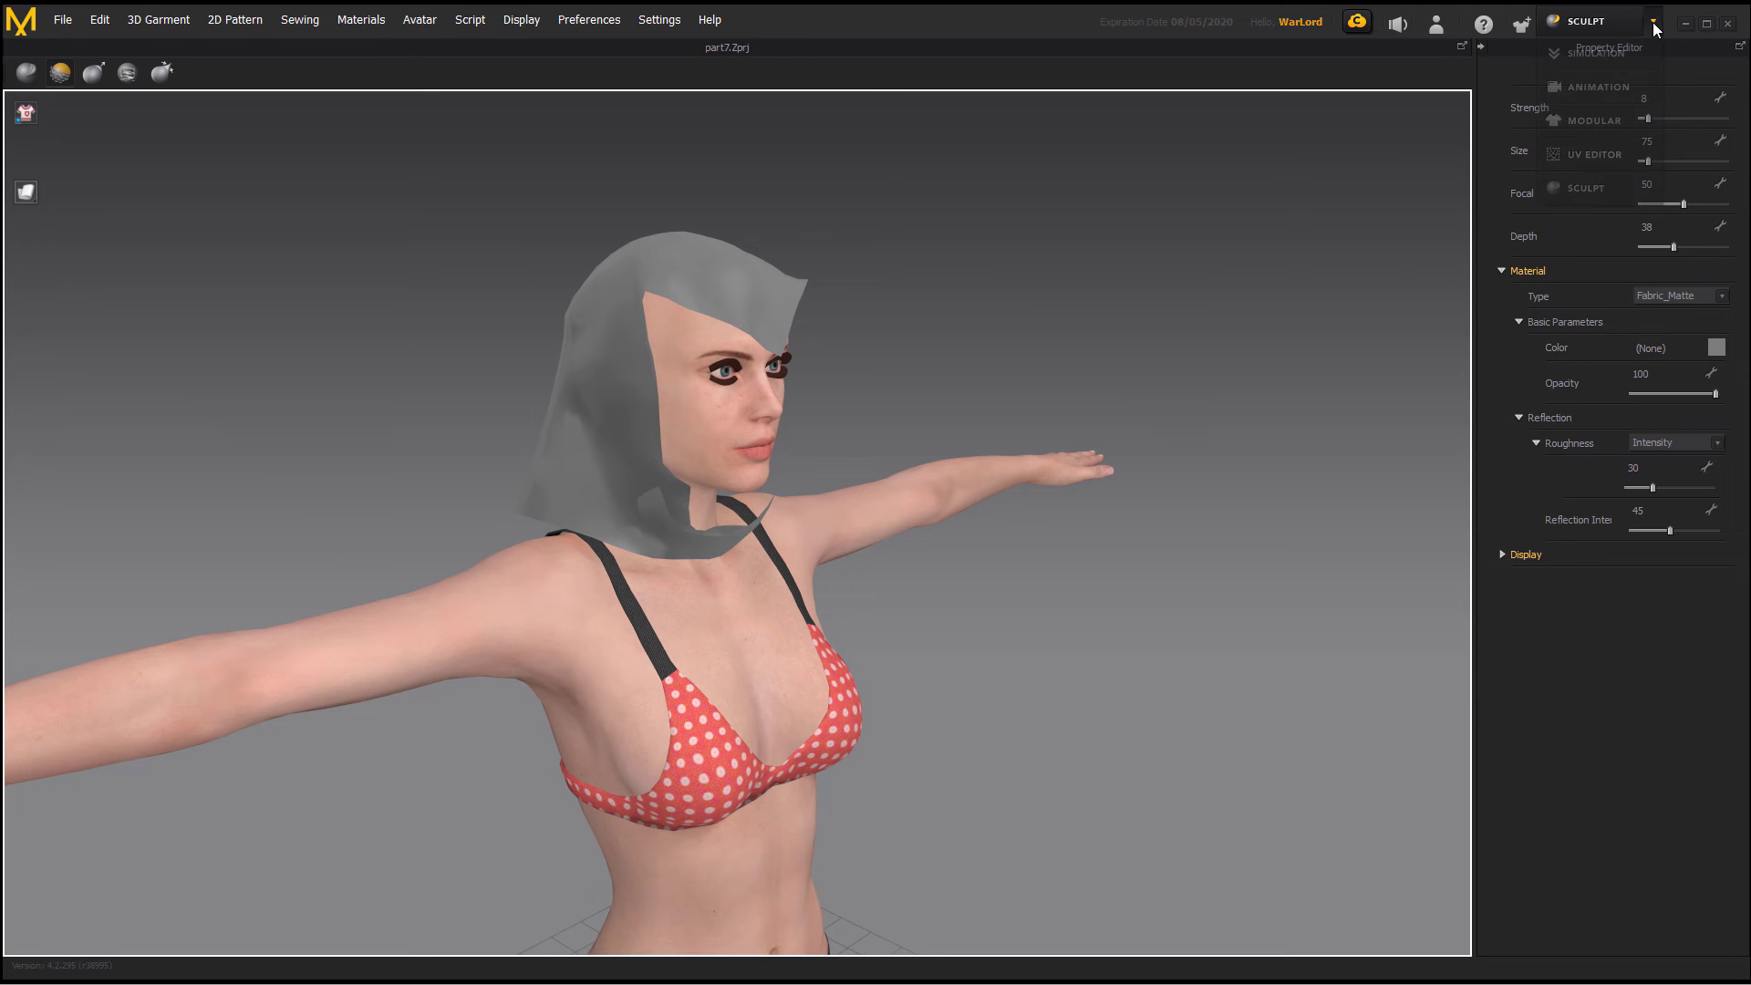
click(1592, 157)
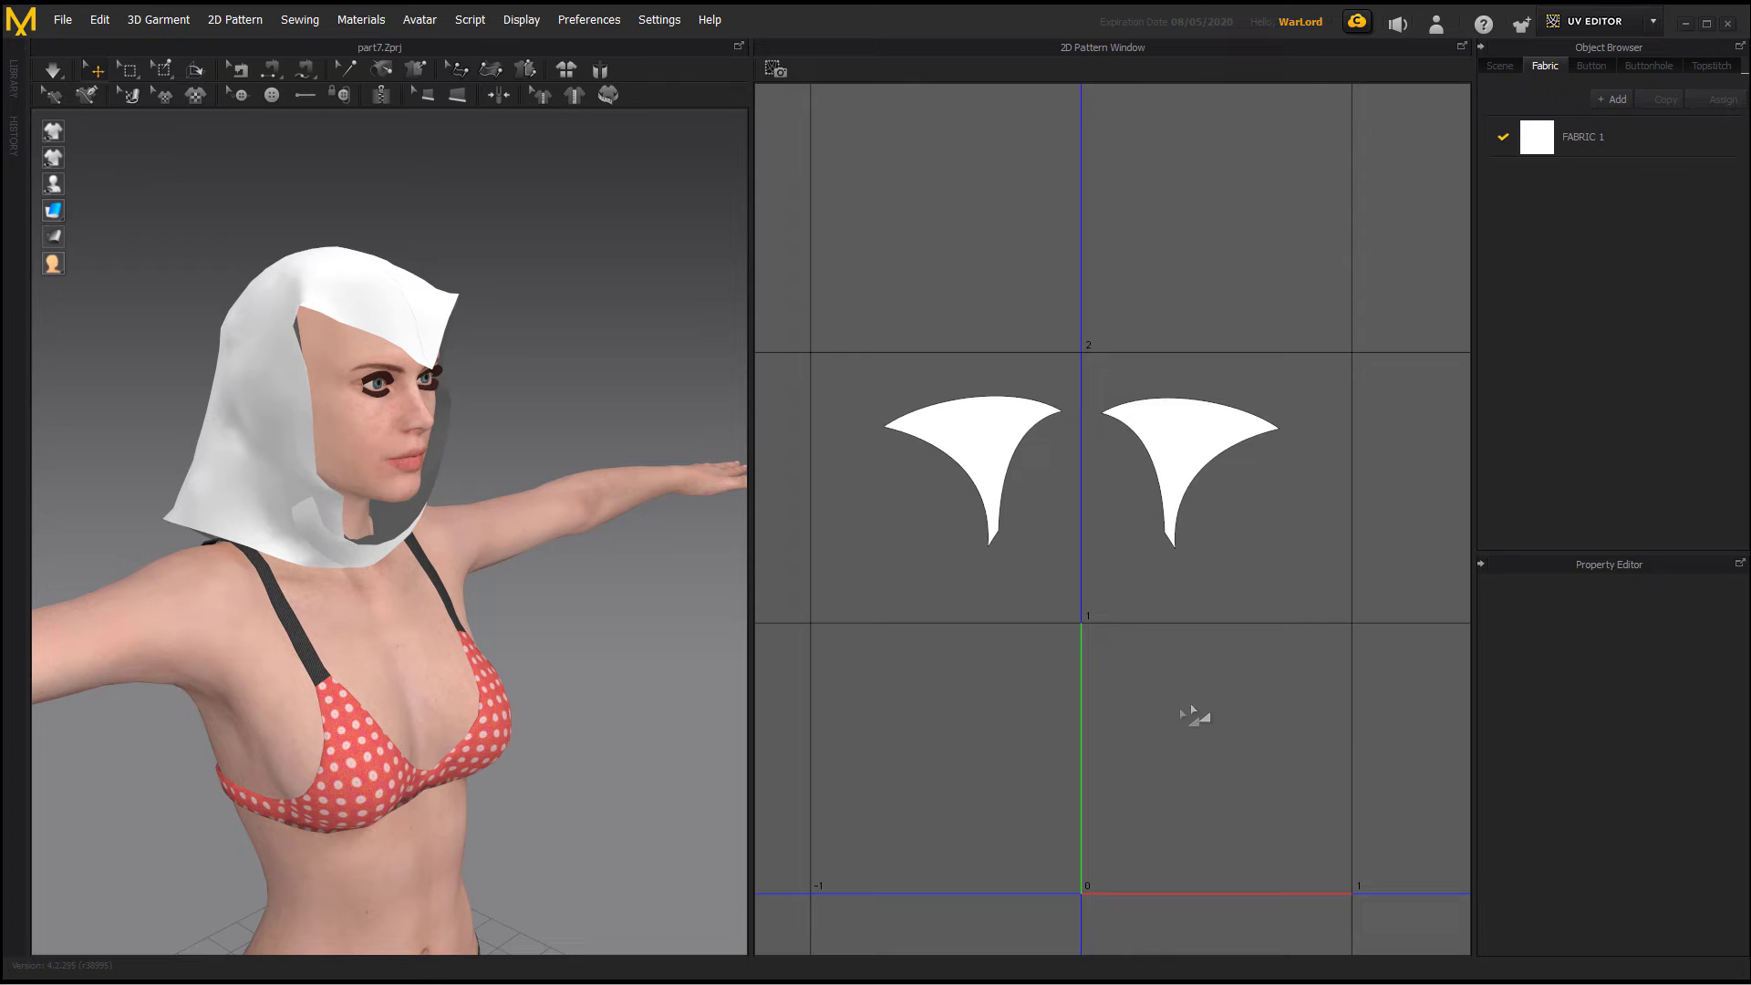
scroll(1177, 782, down, 5)
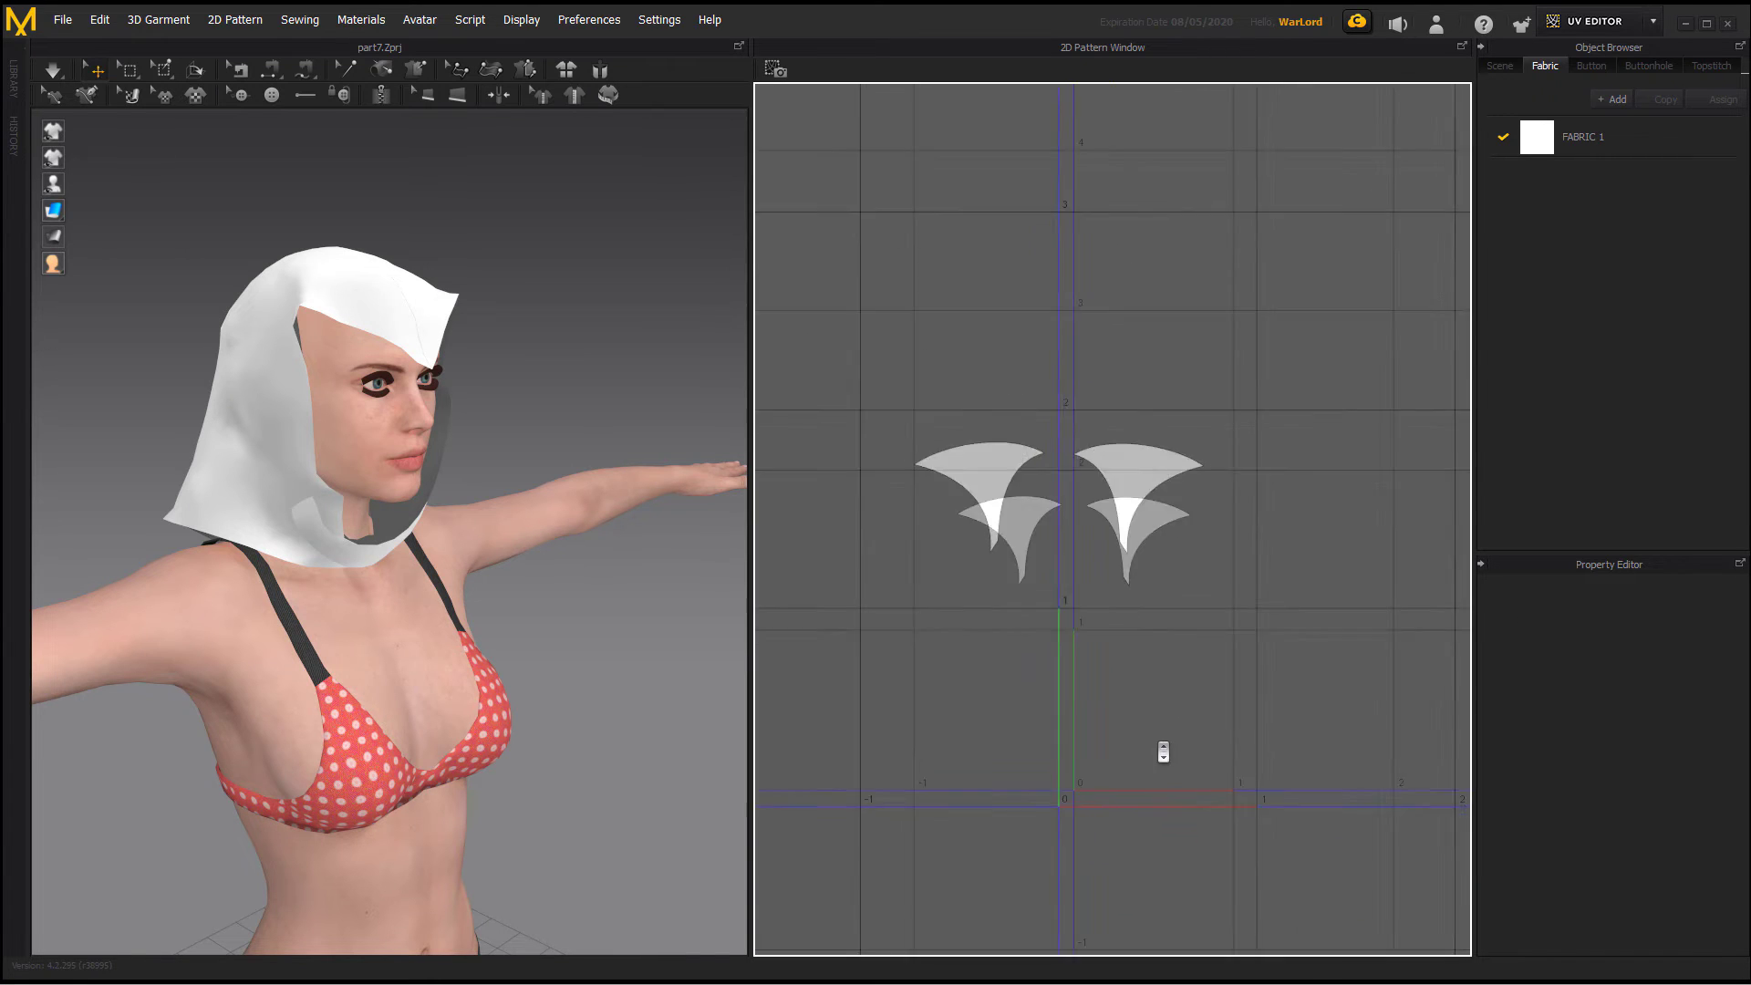
scroll(1158, 744, up, 1)
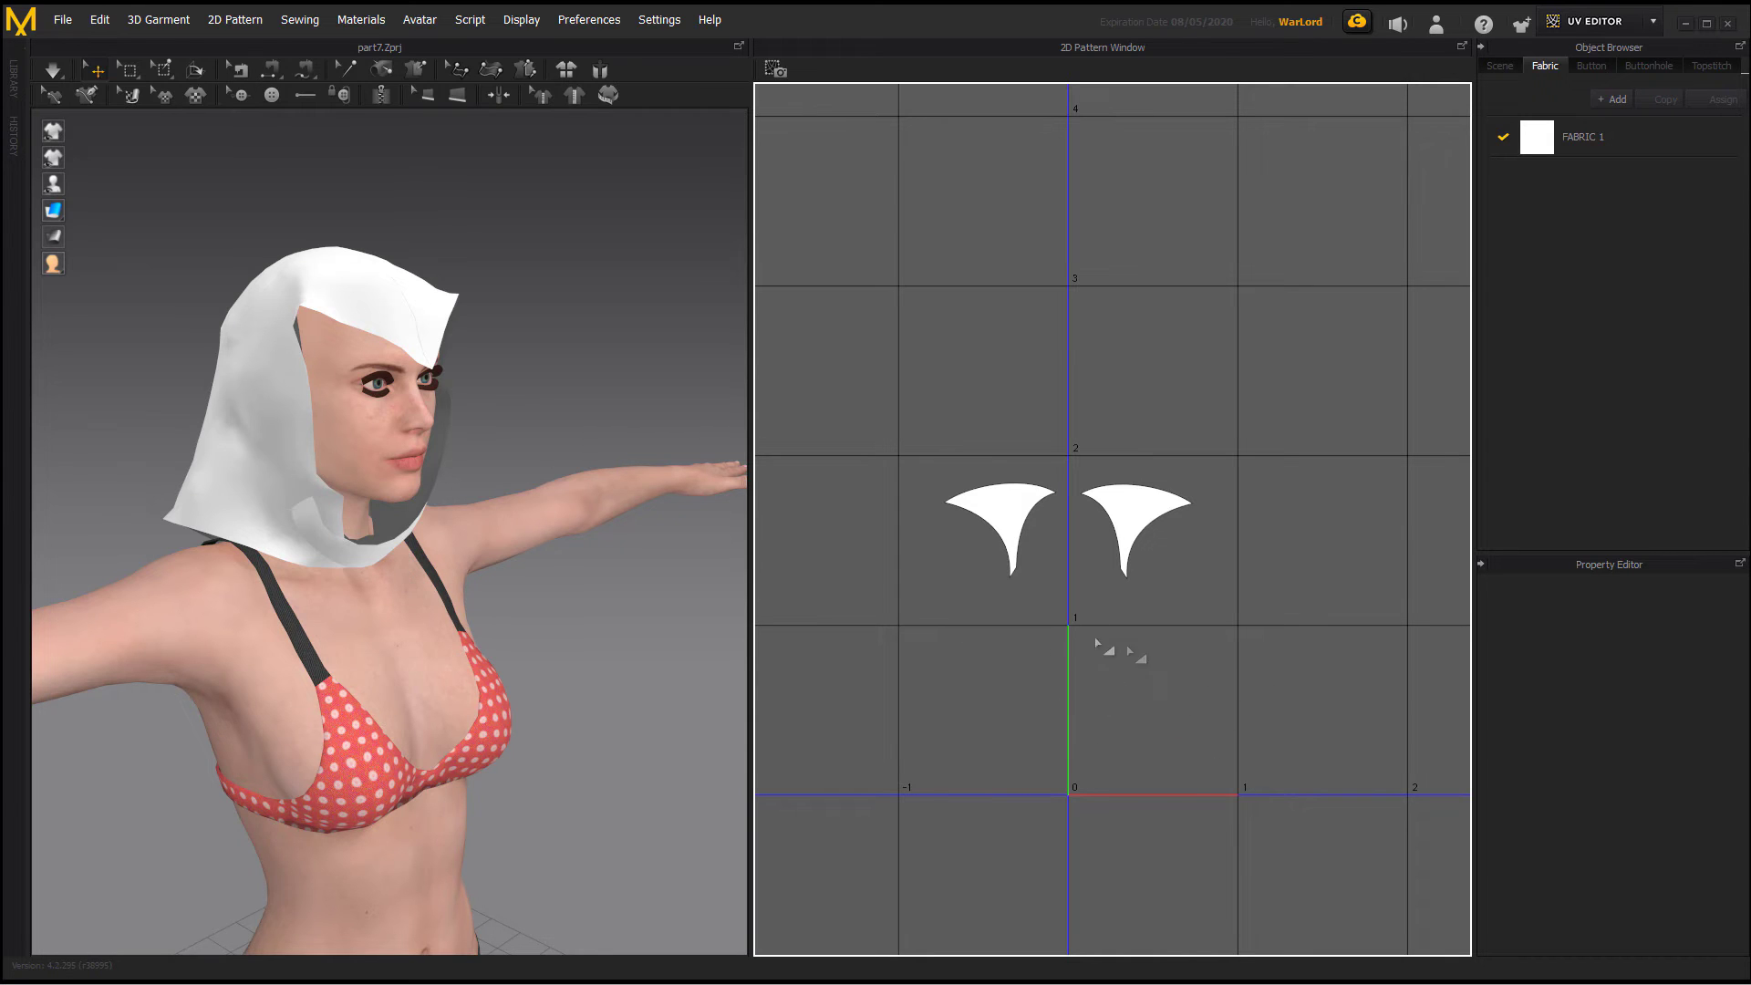
Step: Select both hood patterns, move them into the 0–1 UV square and scale them down to fit
click(1016, 513)
shift+click(1122, 509)
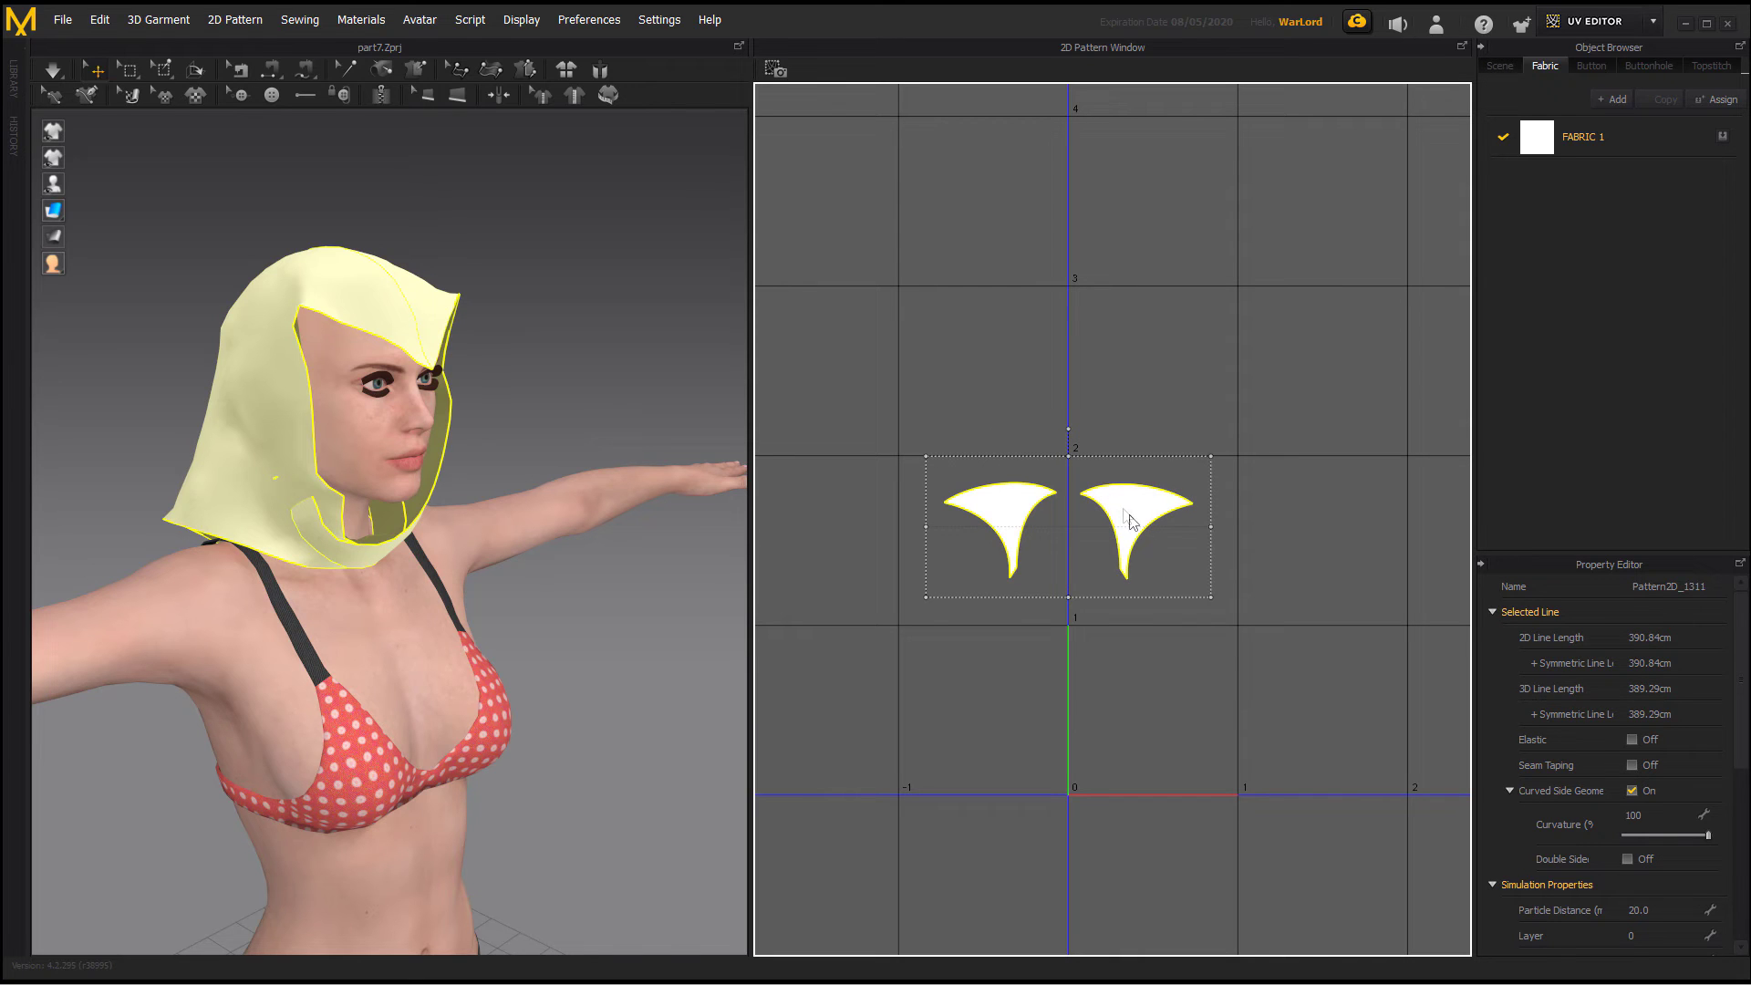
drag(1129, 521, 1262, 691)
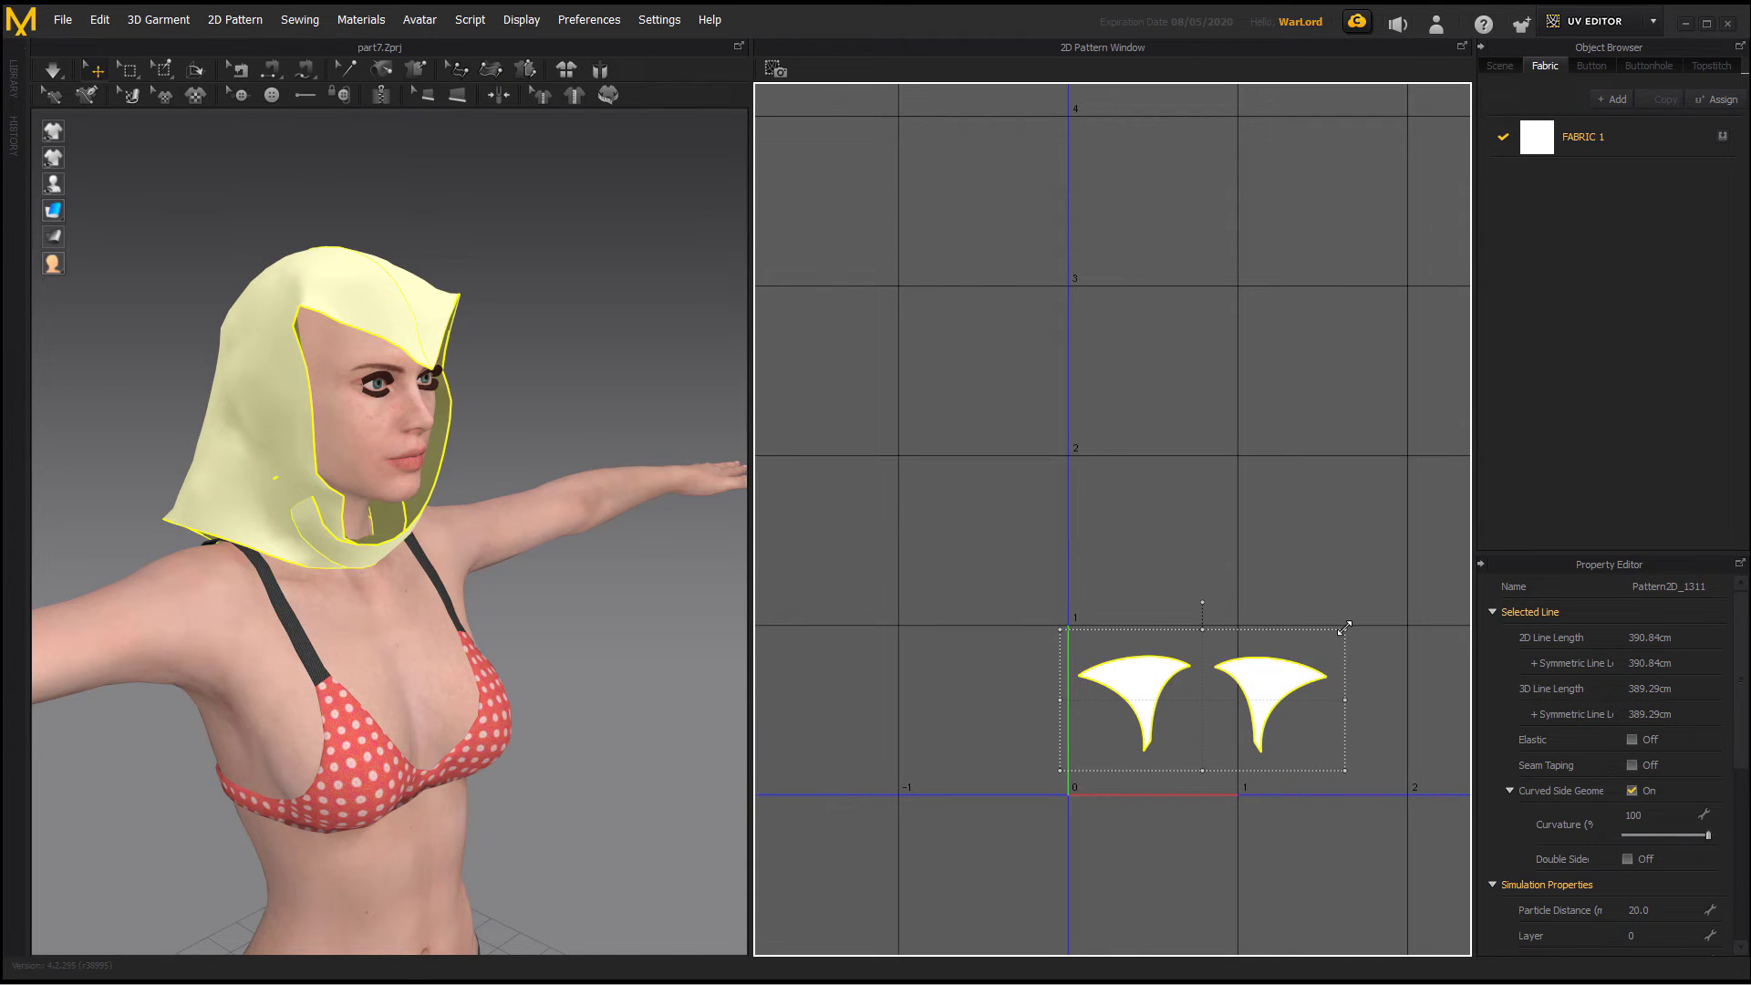
drag(1343, 627, 1210, 725)
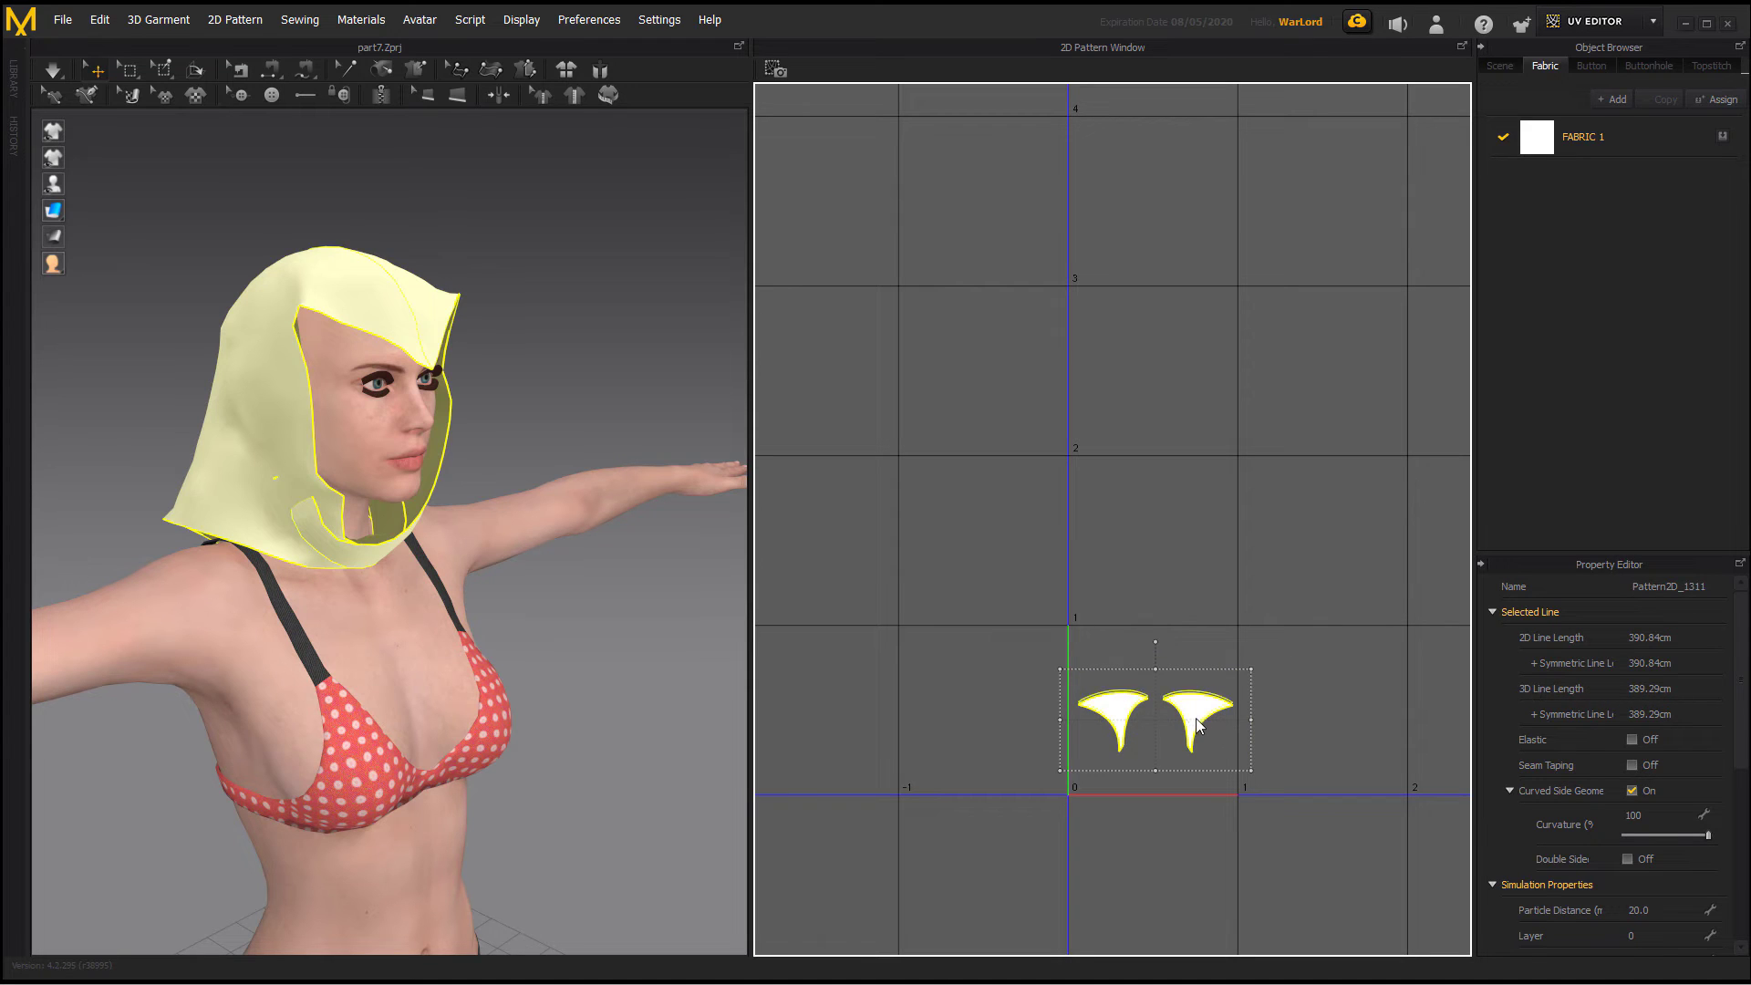
scroll(1235, 715, up, 5)
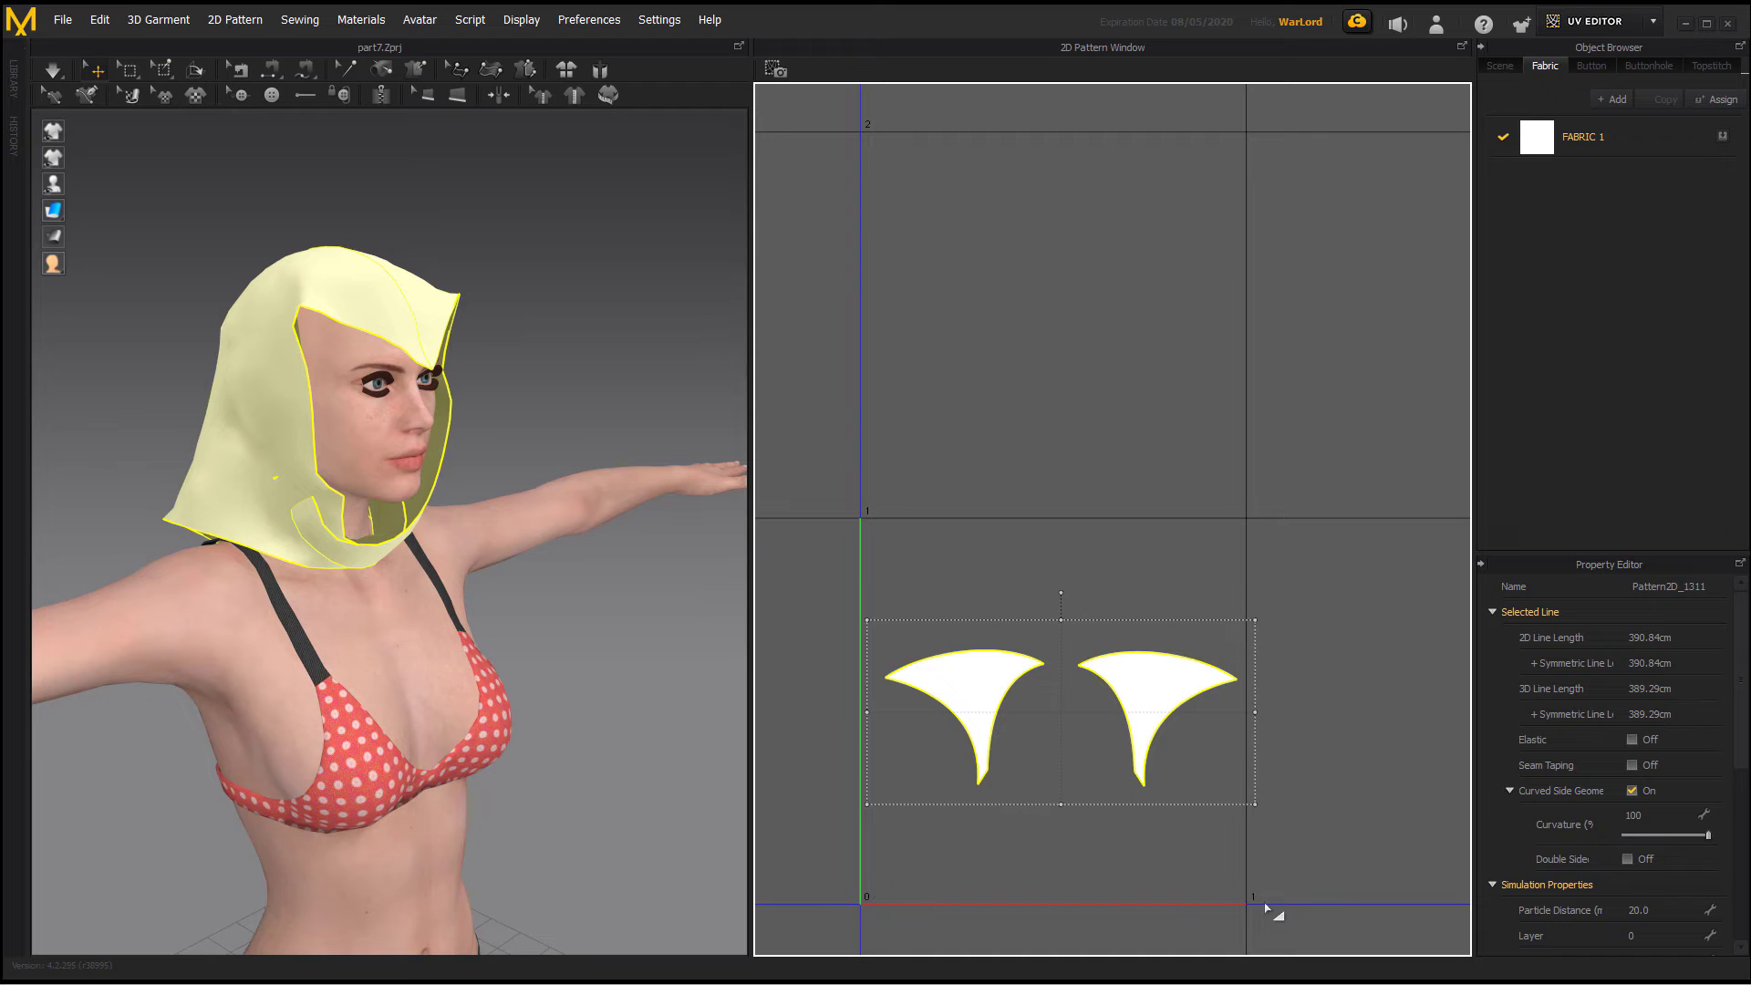
scroll(1267, 661, down, 2)
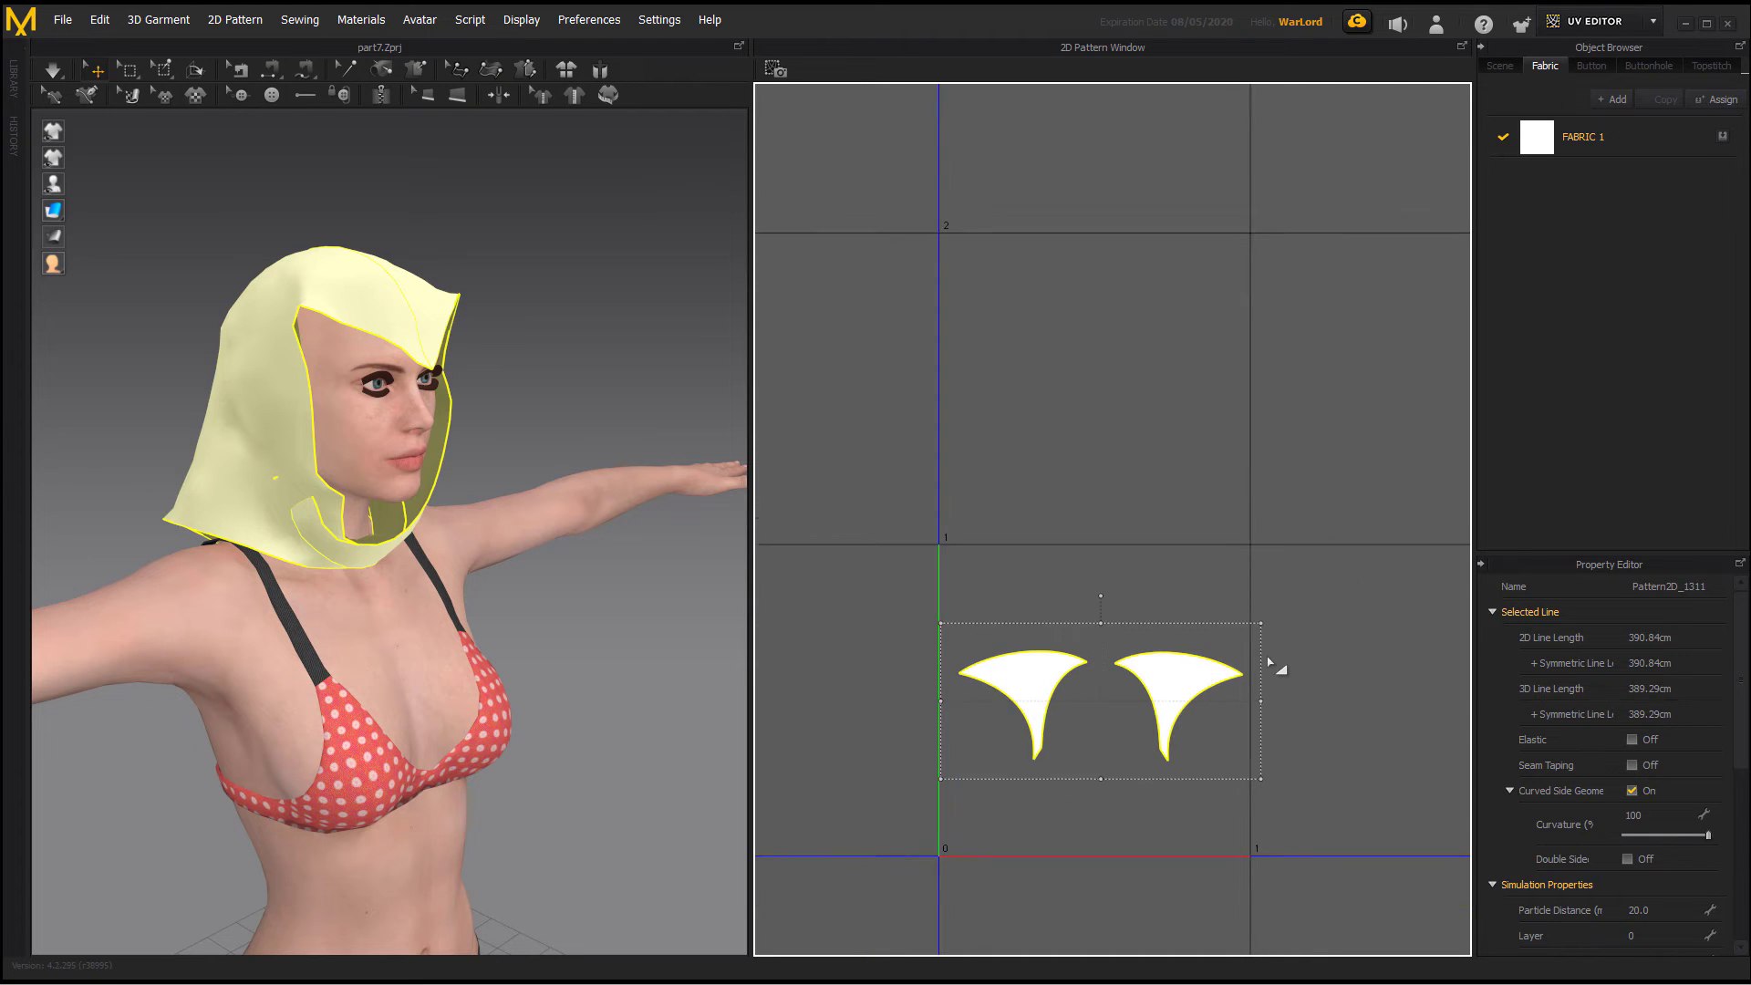
Step: Deselect the hood pattern pieces to review the fitted UV layout
click(1276, 660)
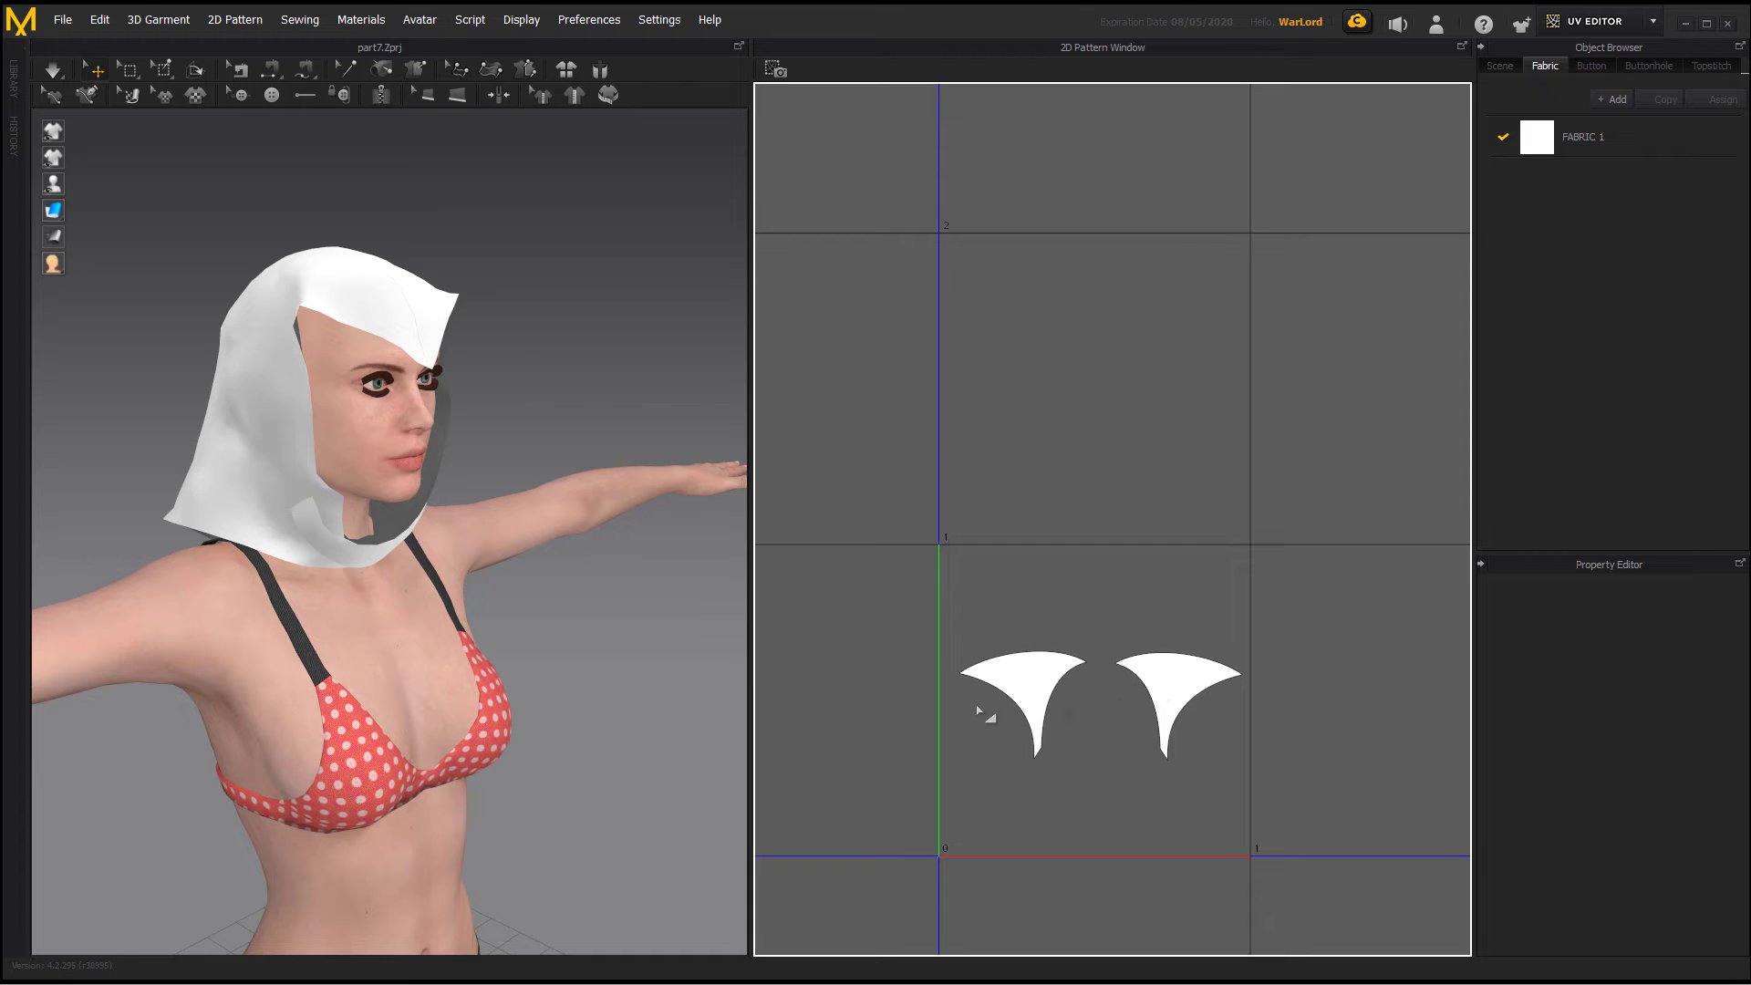
scroll(1277, 704, up, 1)
scroll(1281, 704, down, 4)
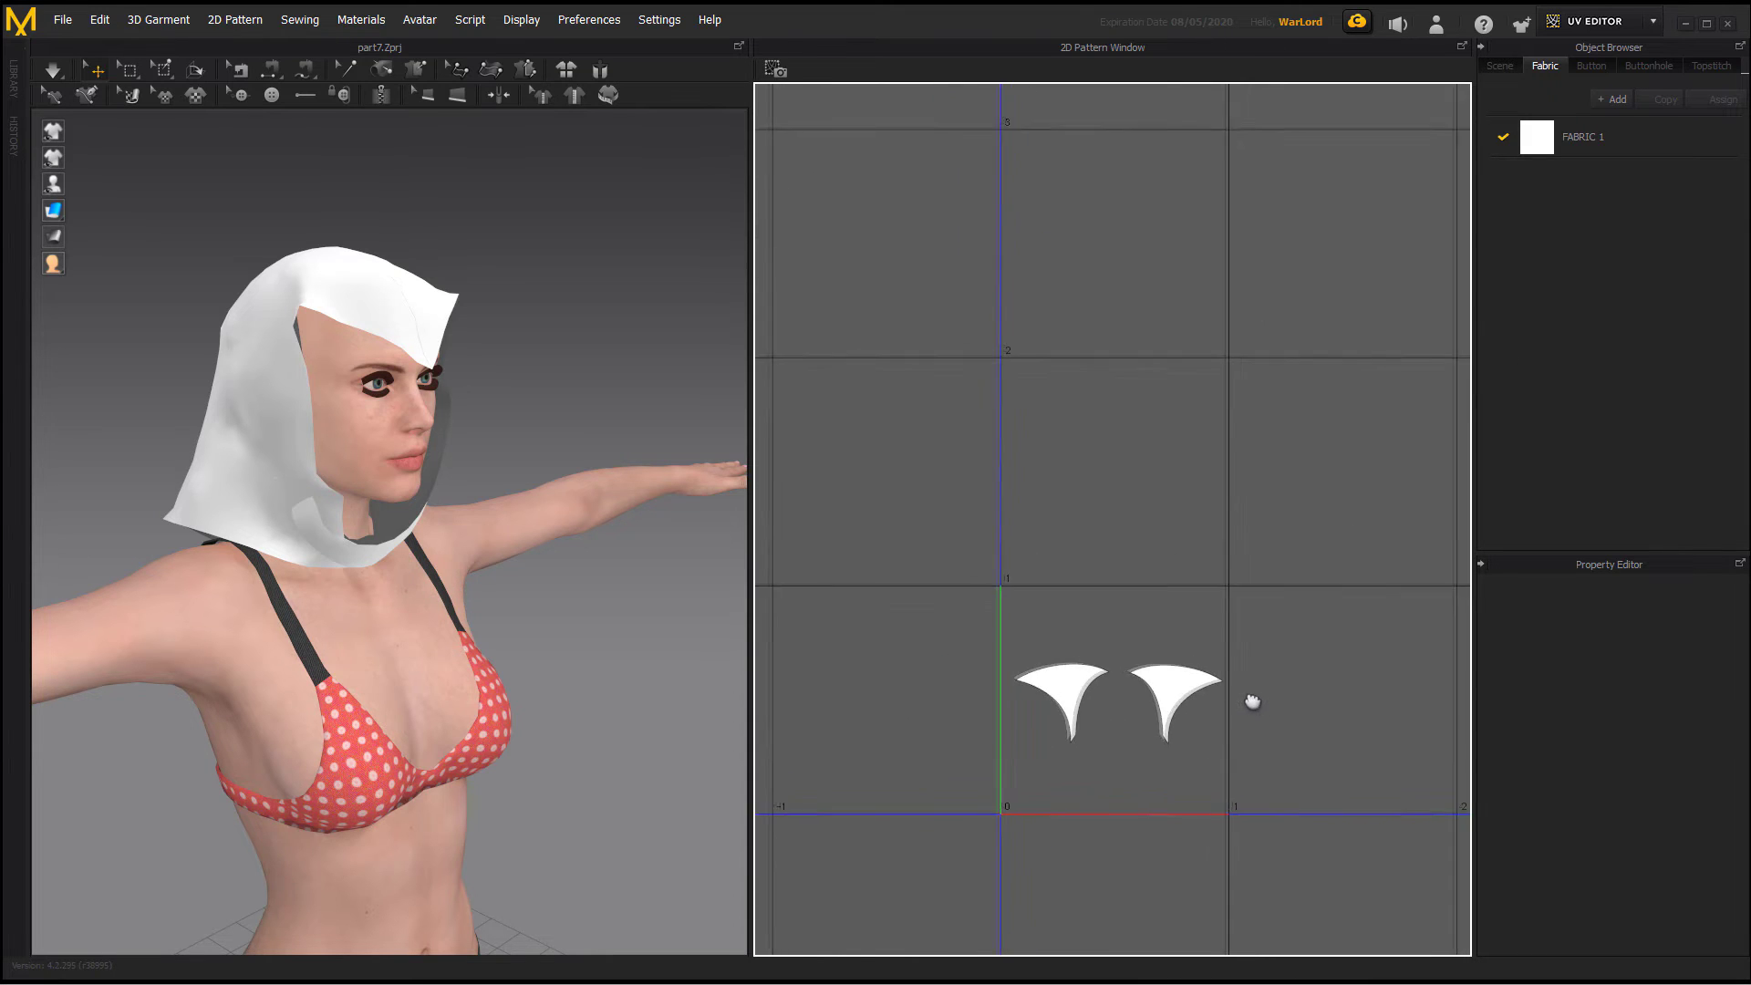
click(1653, 20)
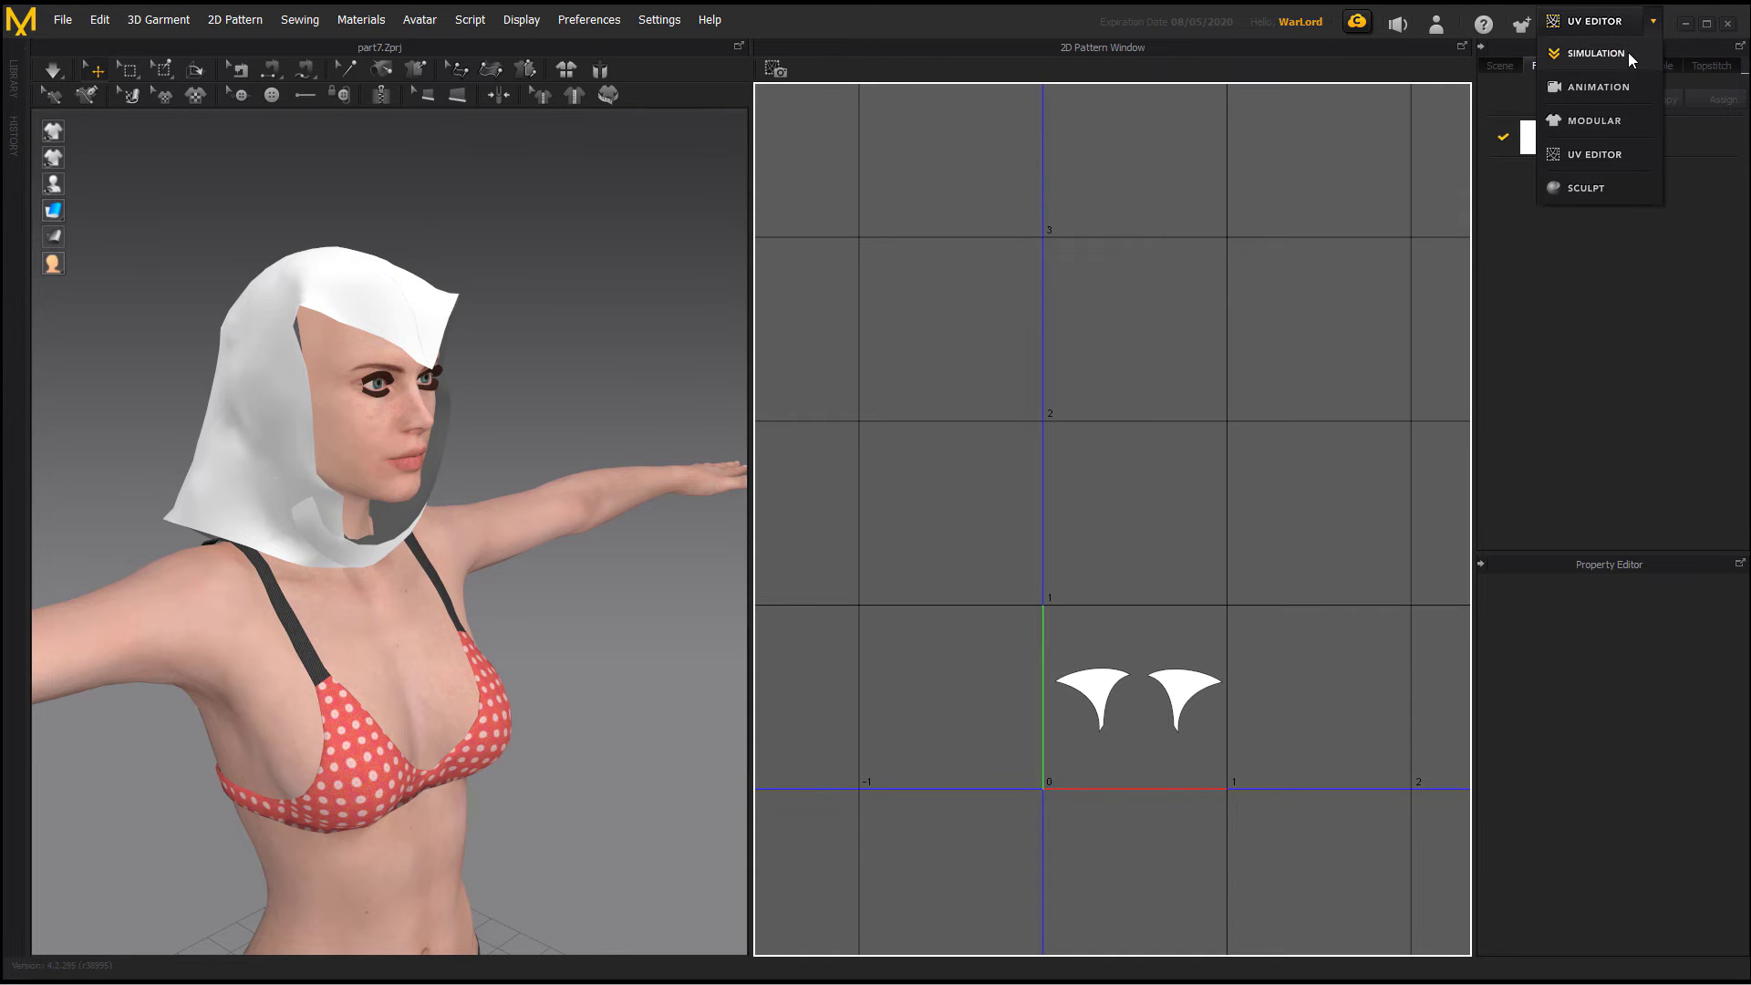
Step: In Simulation mode, select both hood patterns and export them as one OBJ named hood4
click(1628, 52)
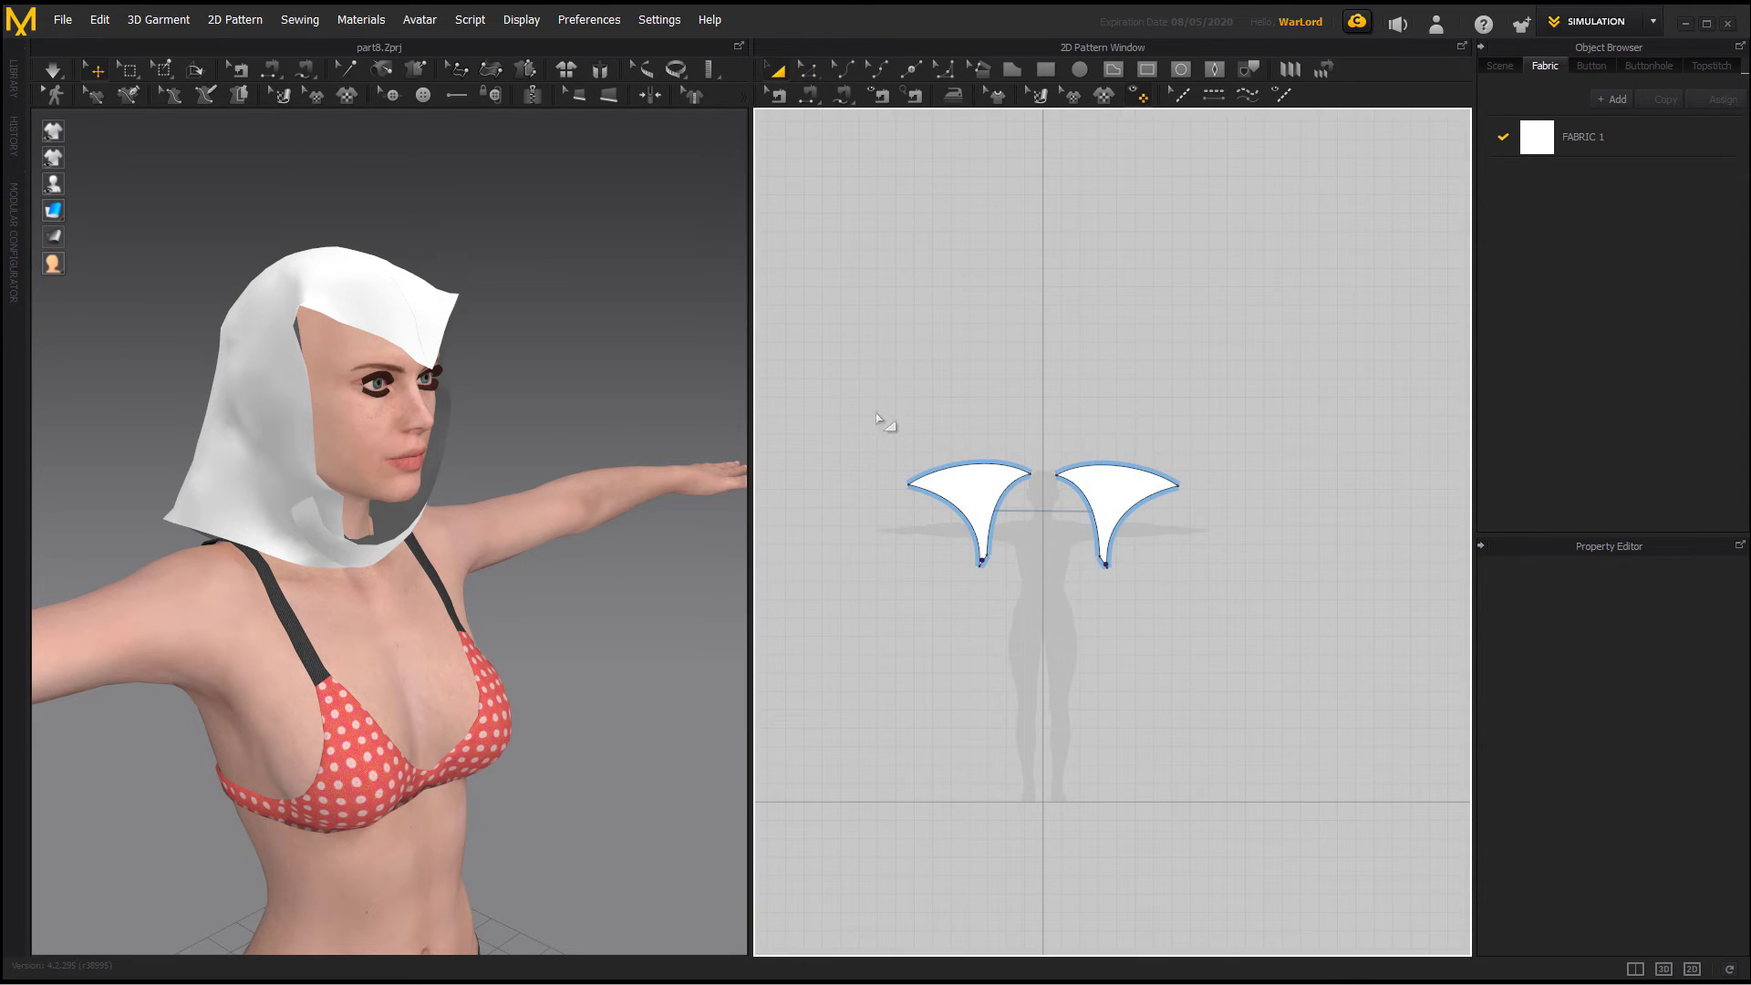
drag(858, 390, 1227, 616)
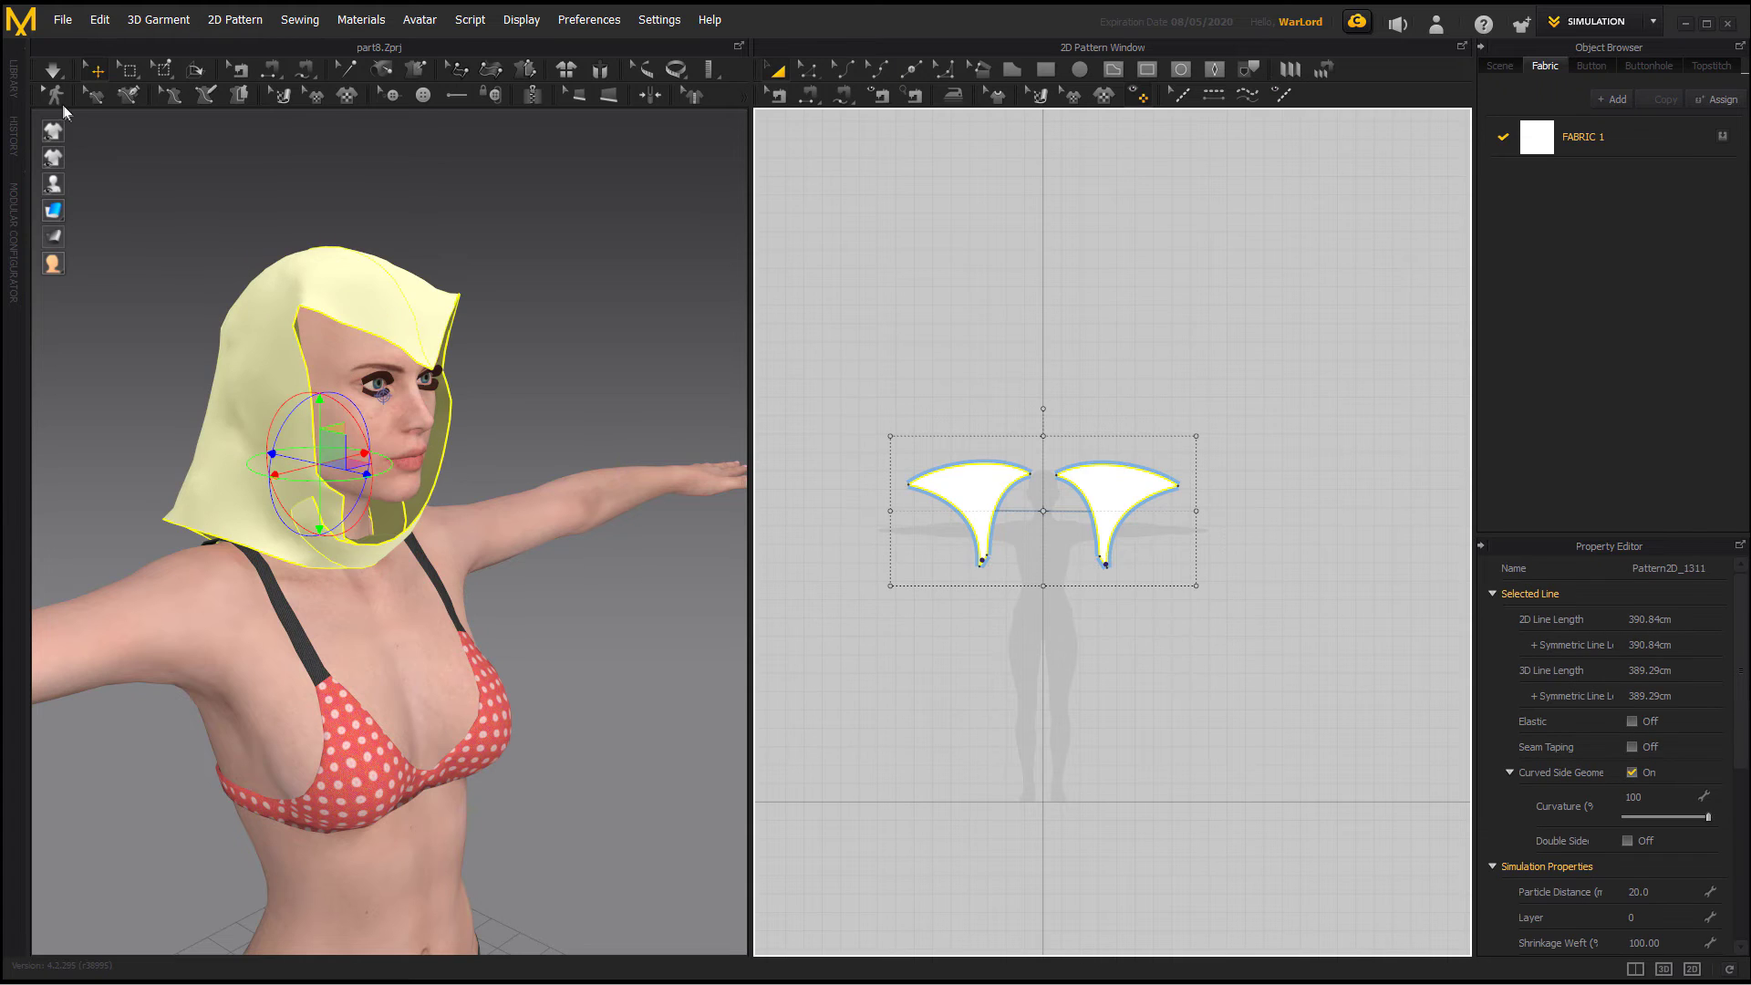
click(61, 20)
mouse_move(92, 258)
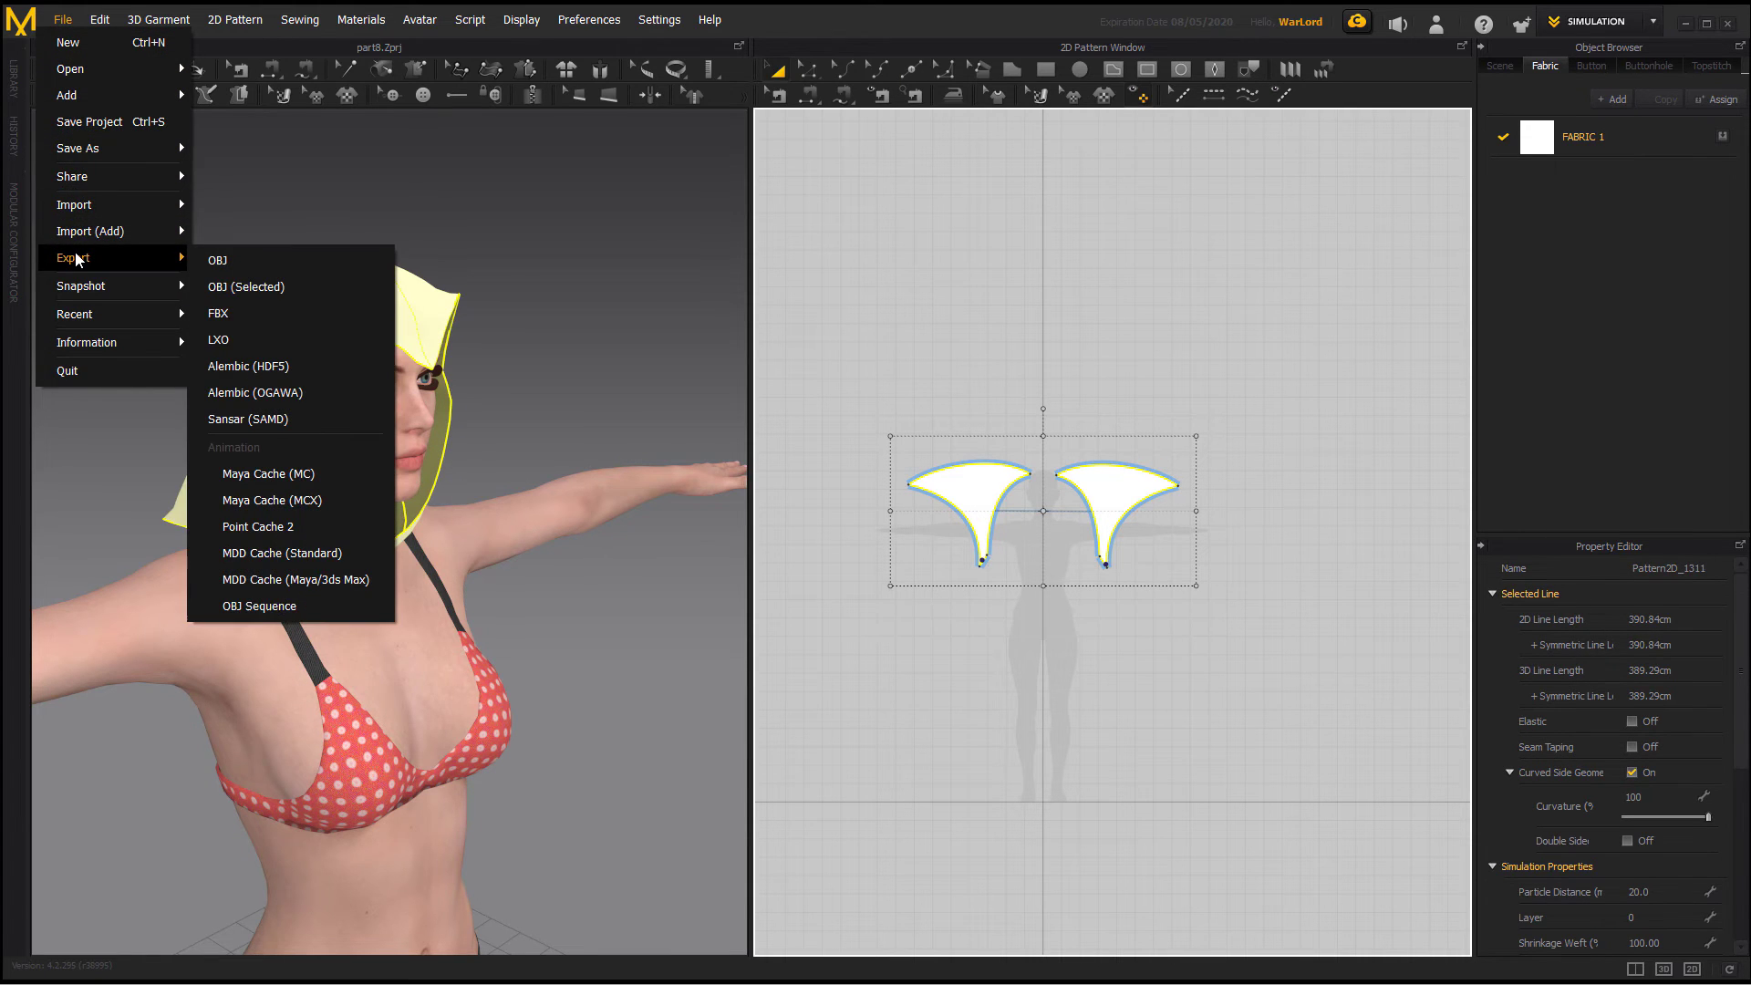
click(239, 288)
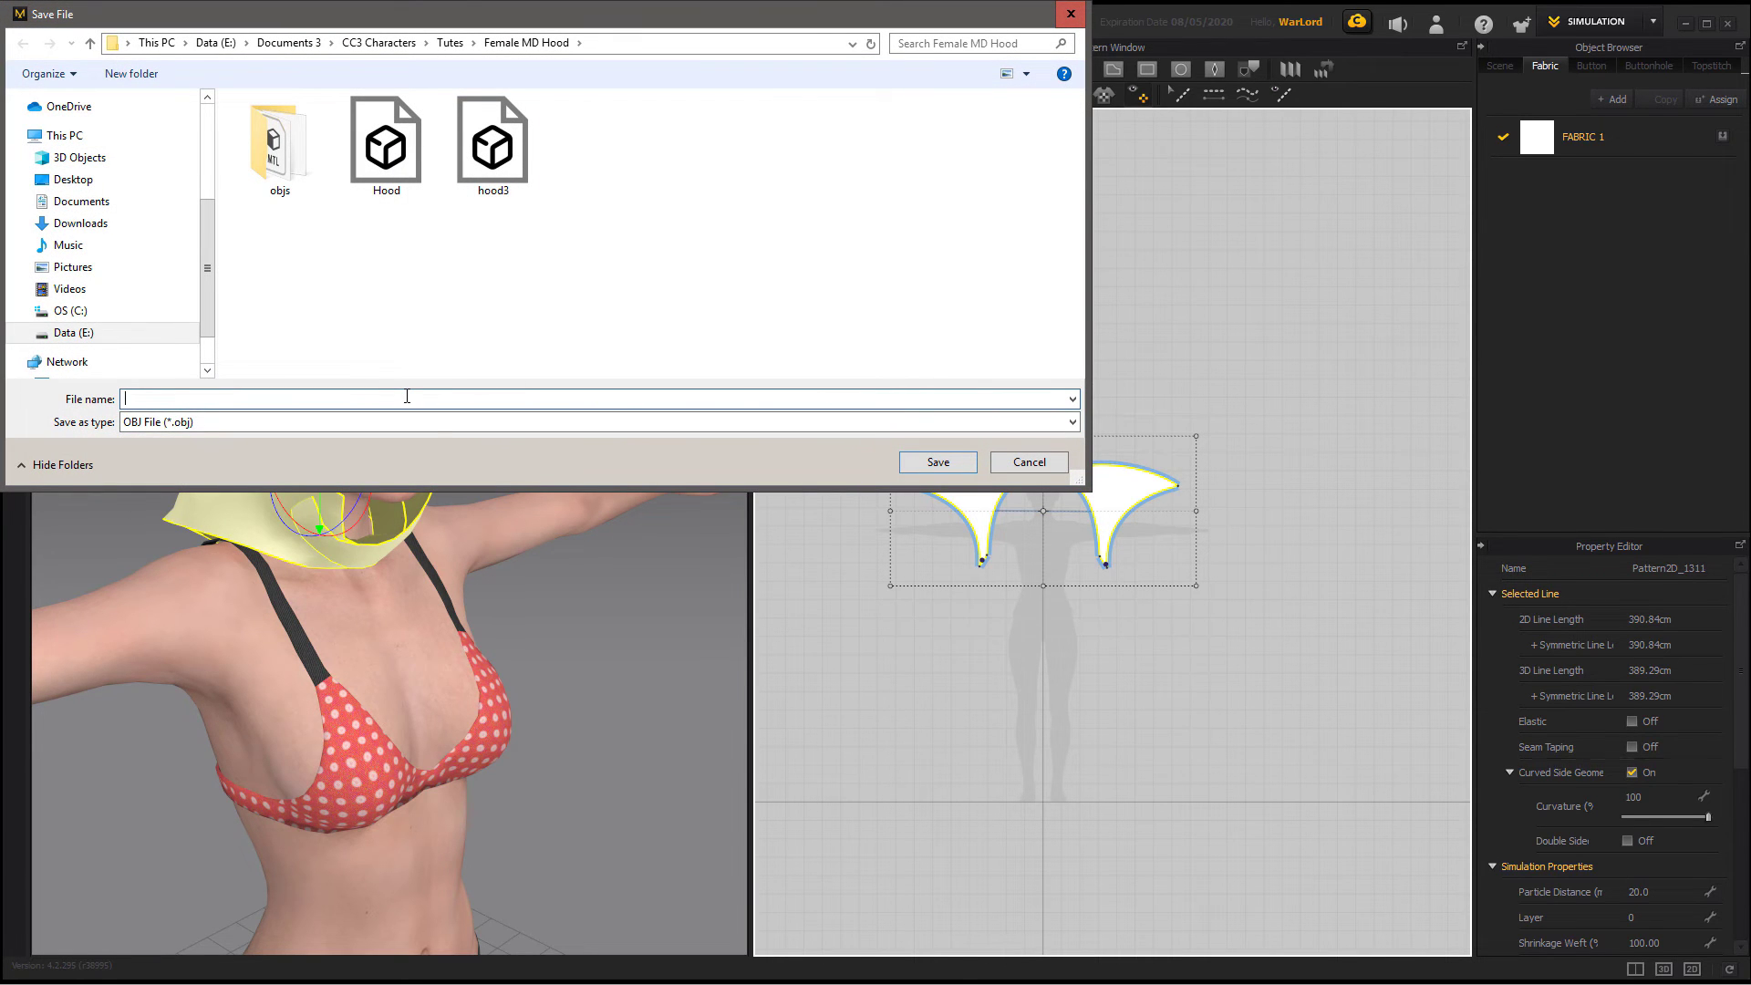
text(hoo)
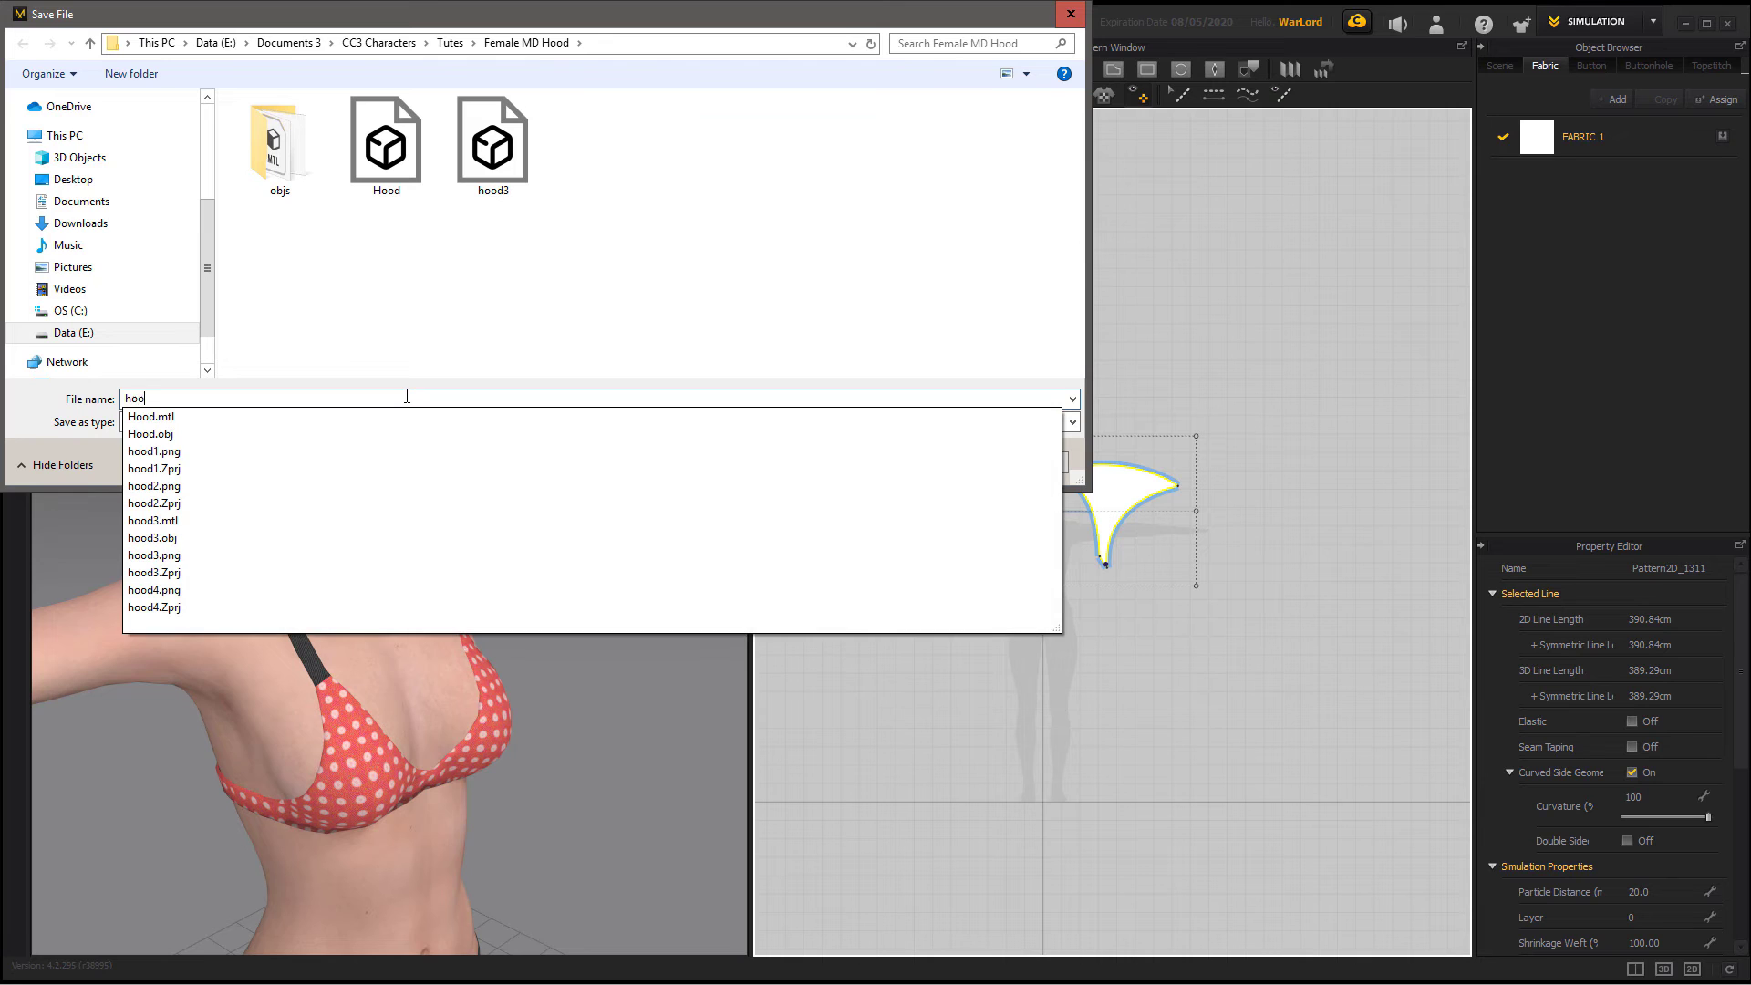
text(d4)
key(Return)
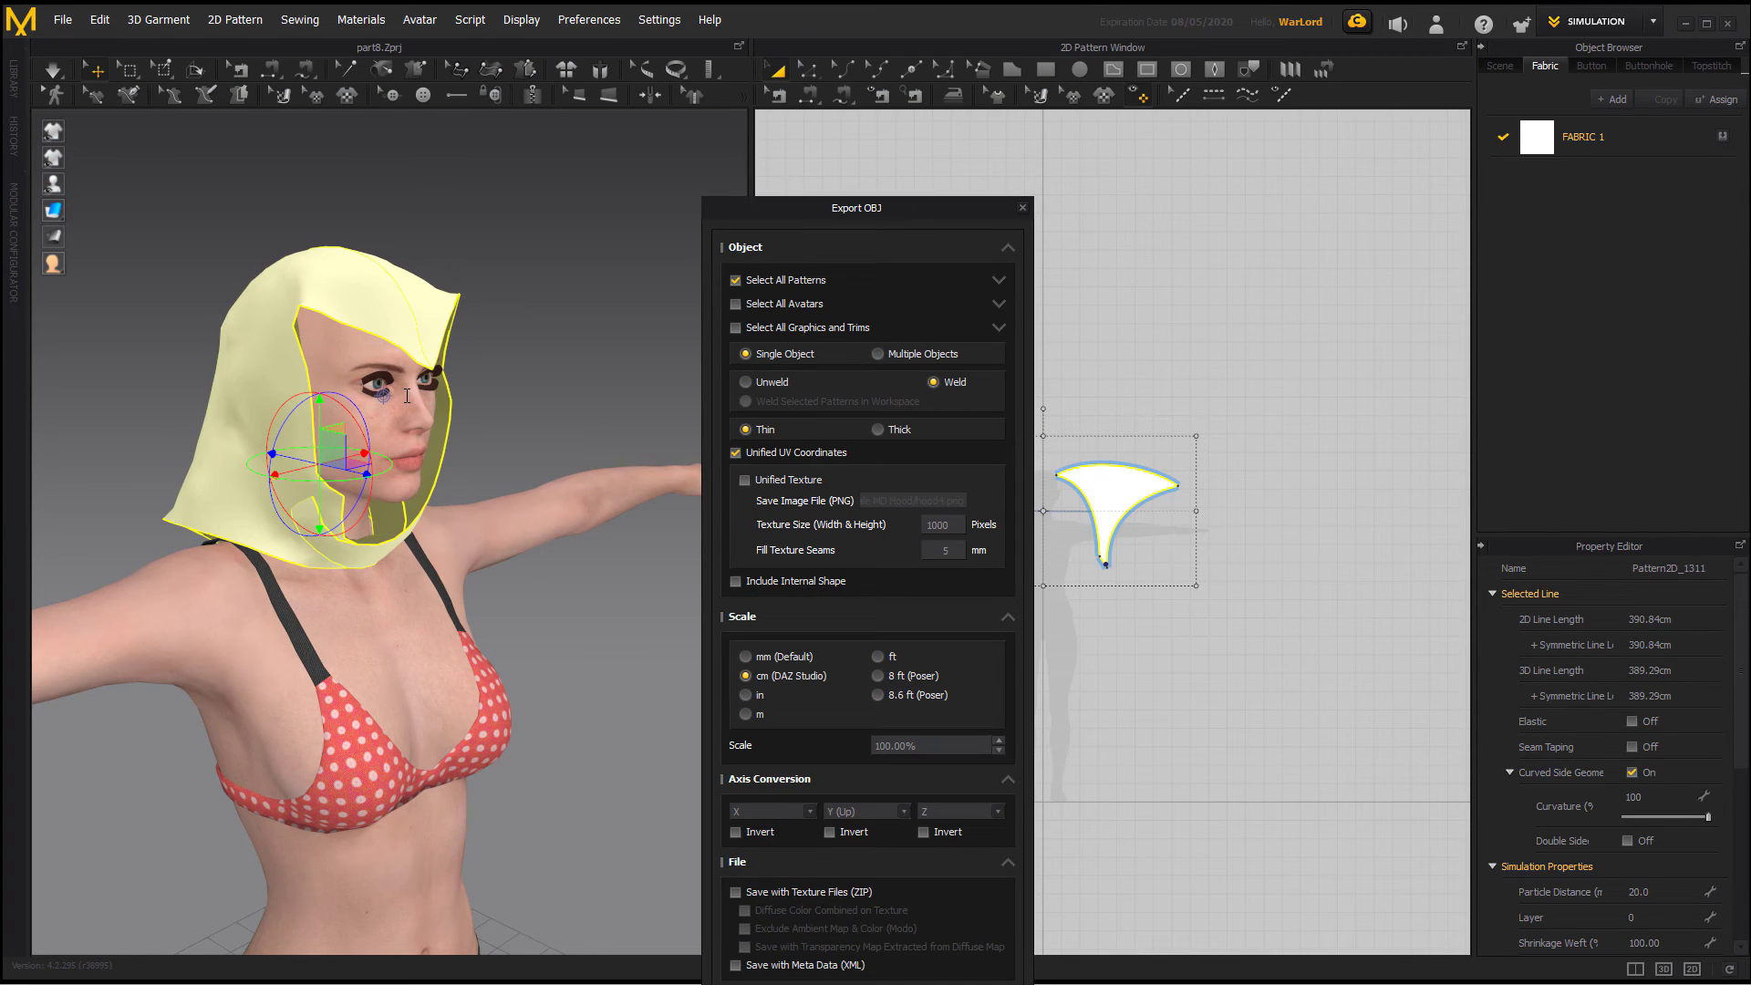
drag(913, 208, 913, 95)
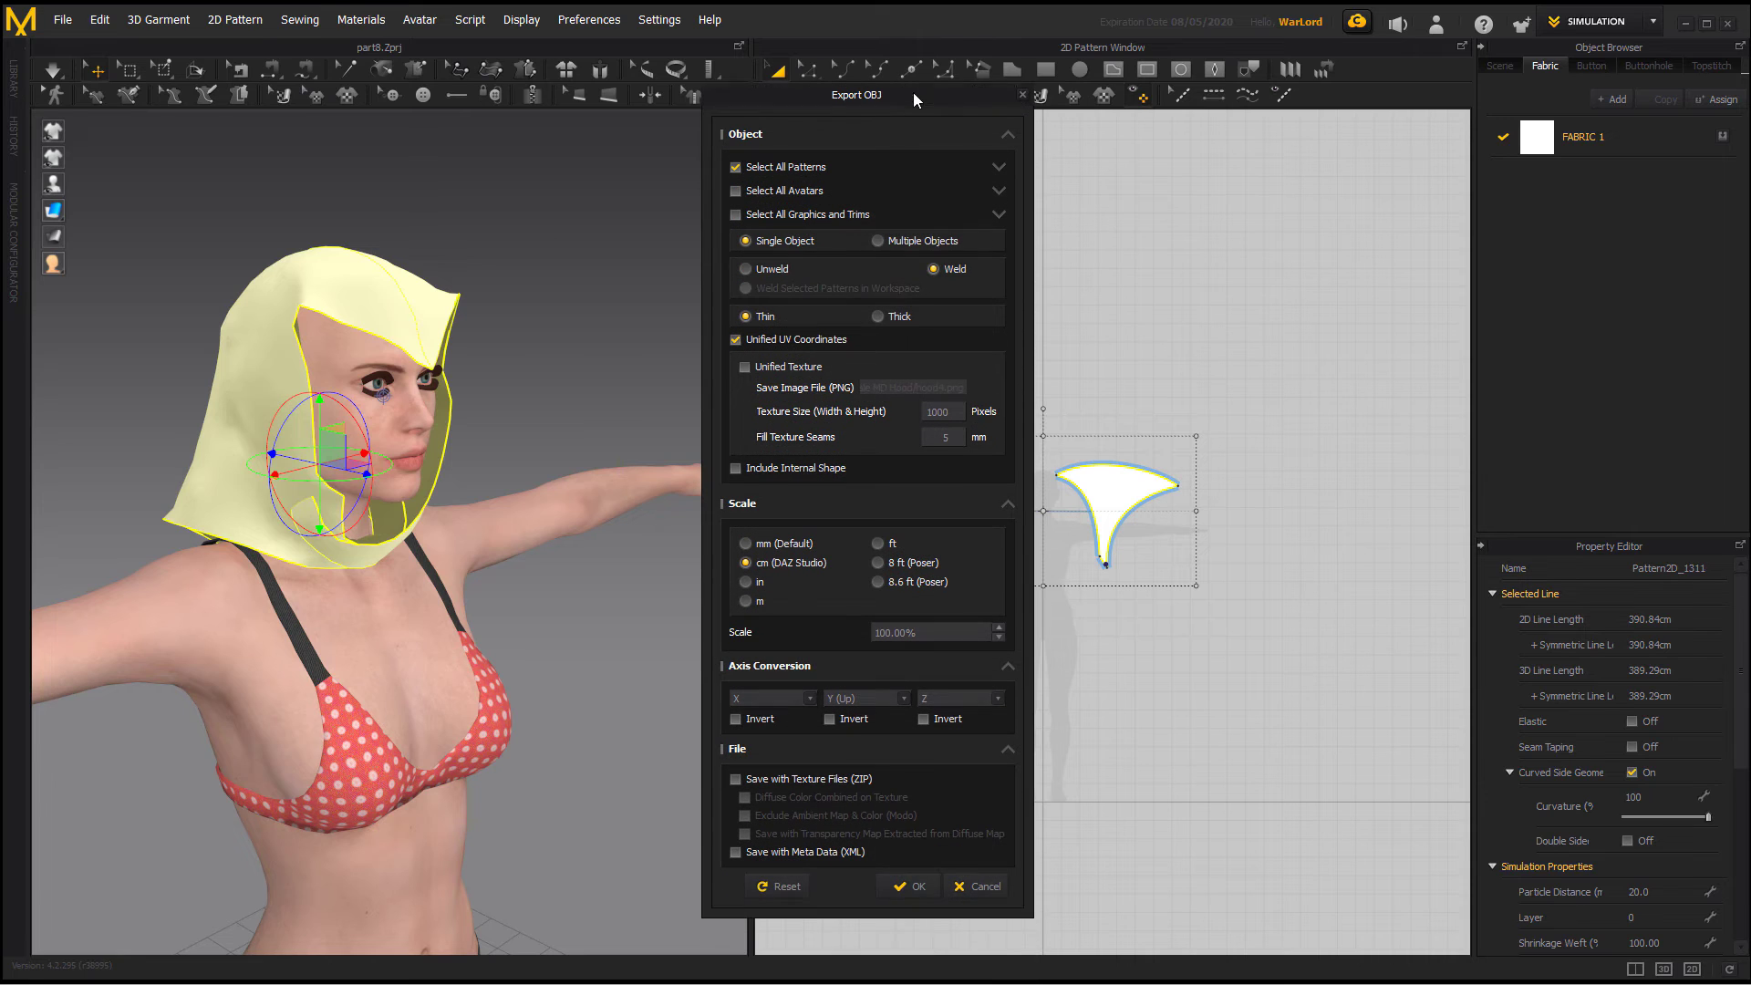
click(912, 887)
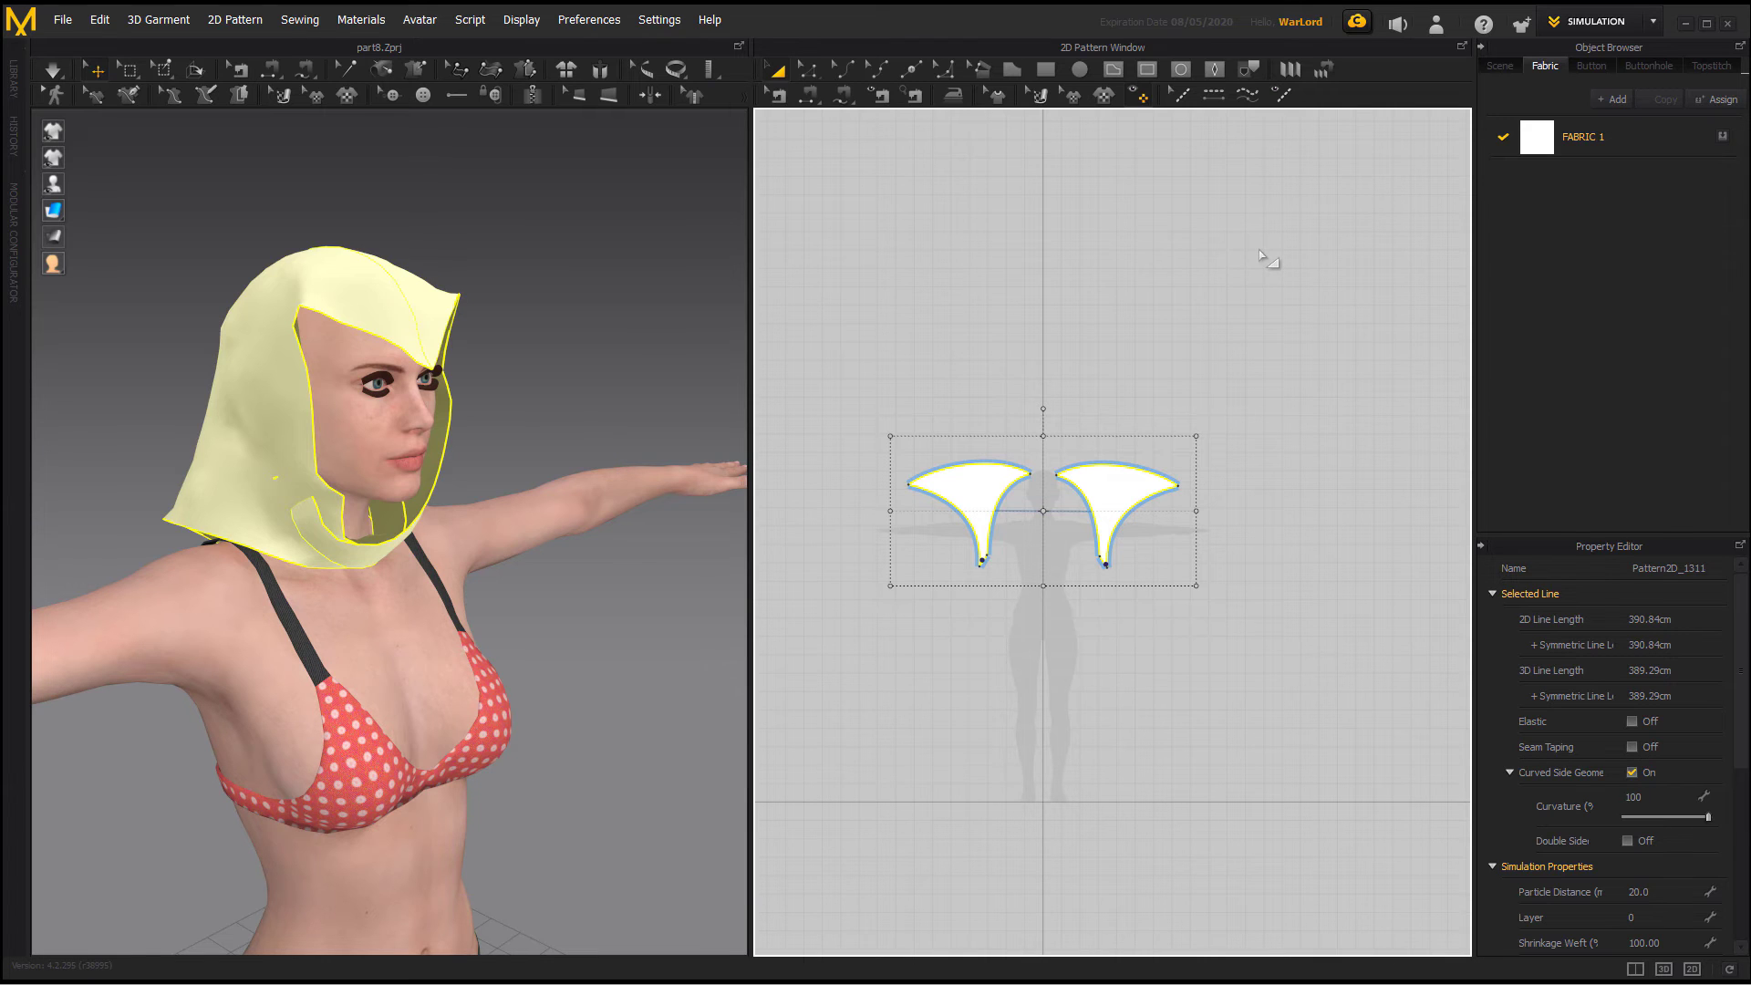
key(alt+Tab)
key(alt+Tab)
key(alt+Tab)
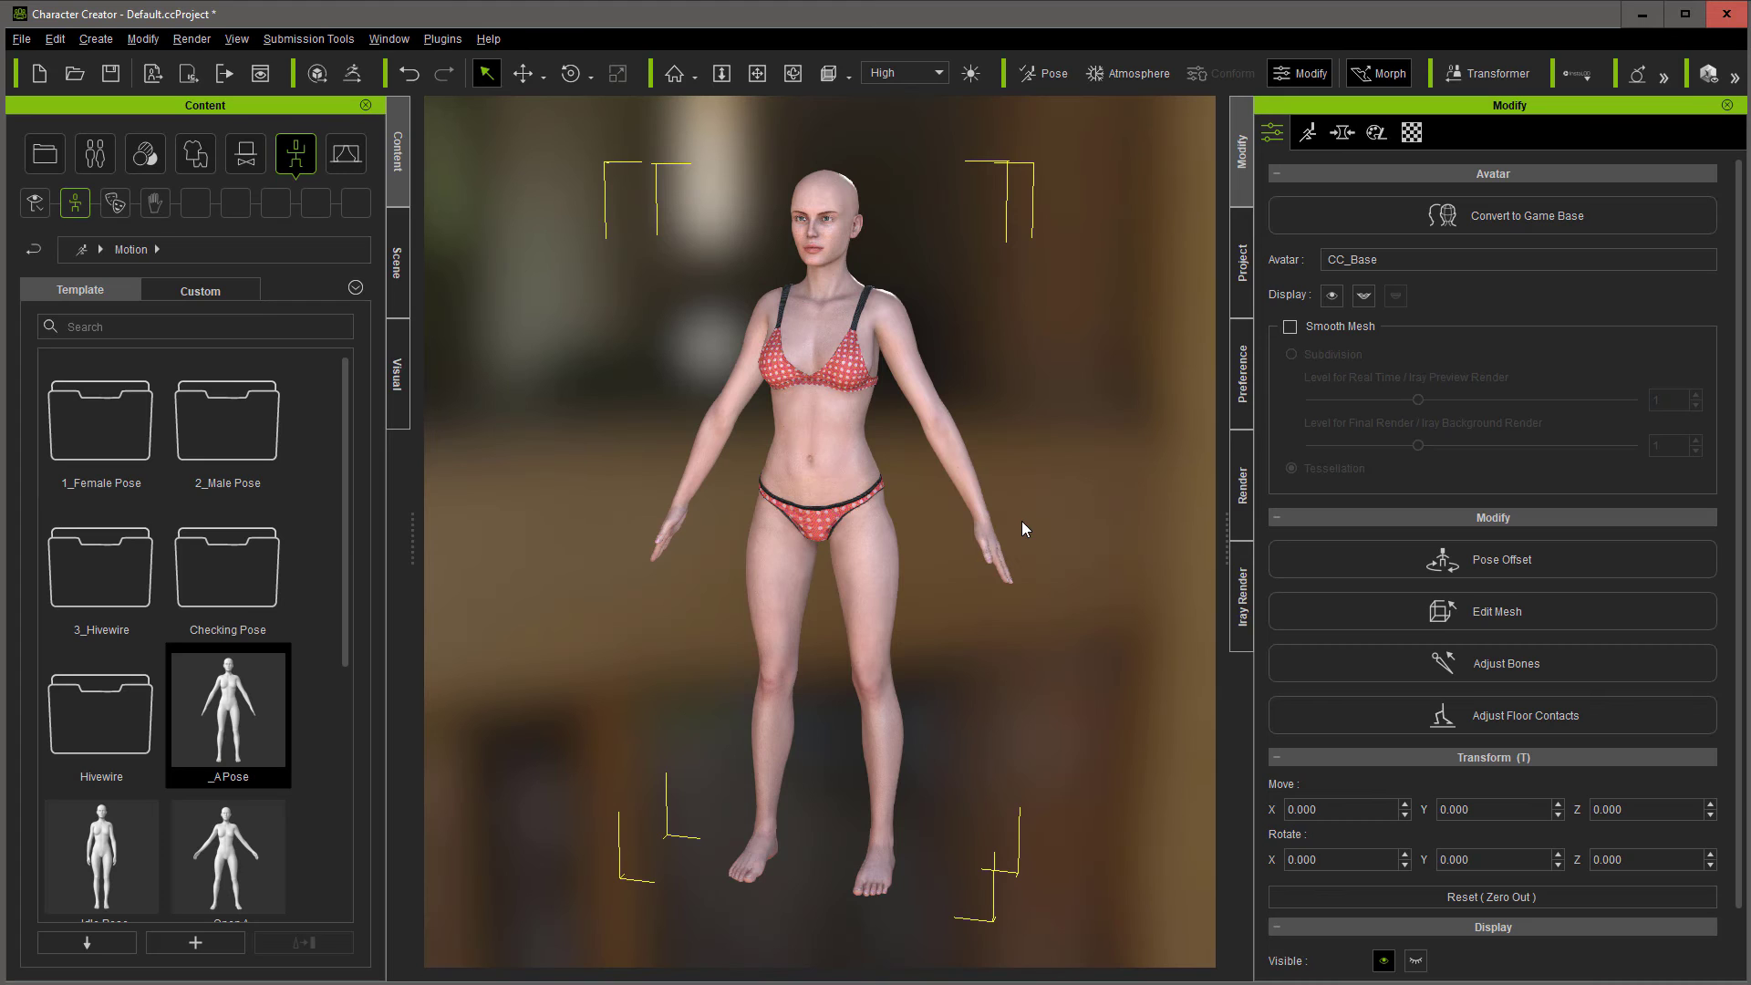
Step: Load hood4 from the Female MD Hood folder as a cloth accessory on the character's head
click(95, 39)
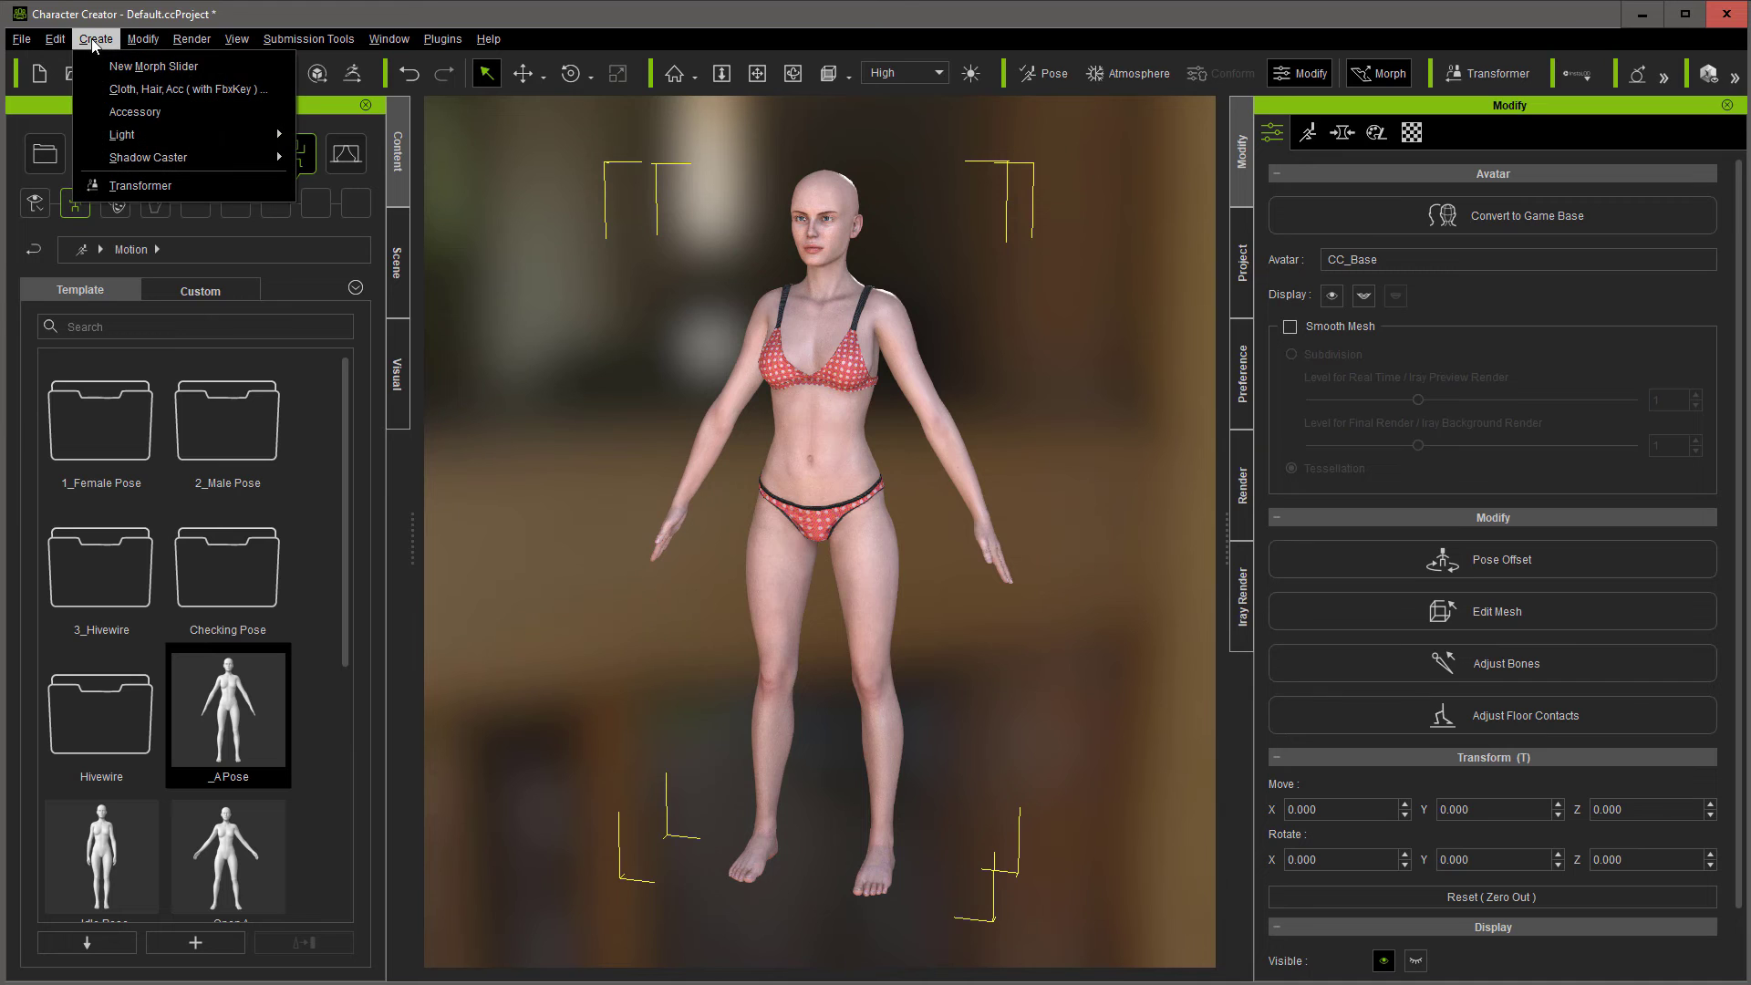
click(173, 88)
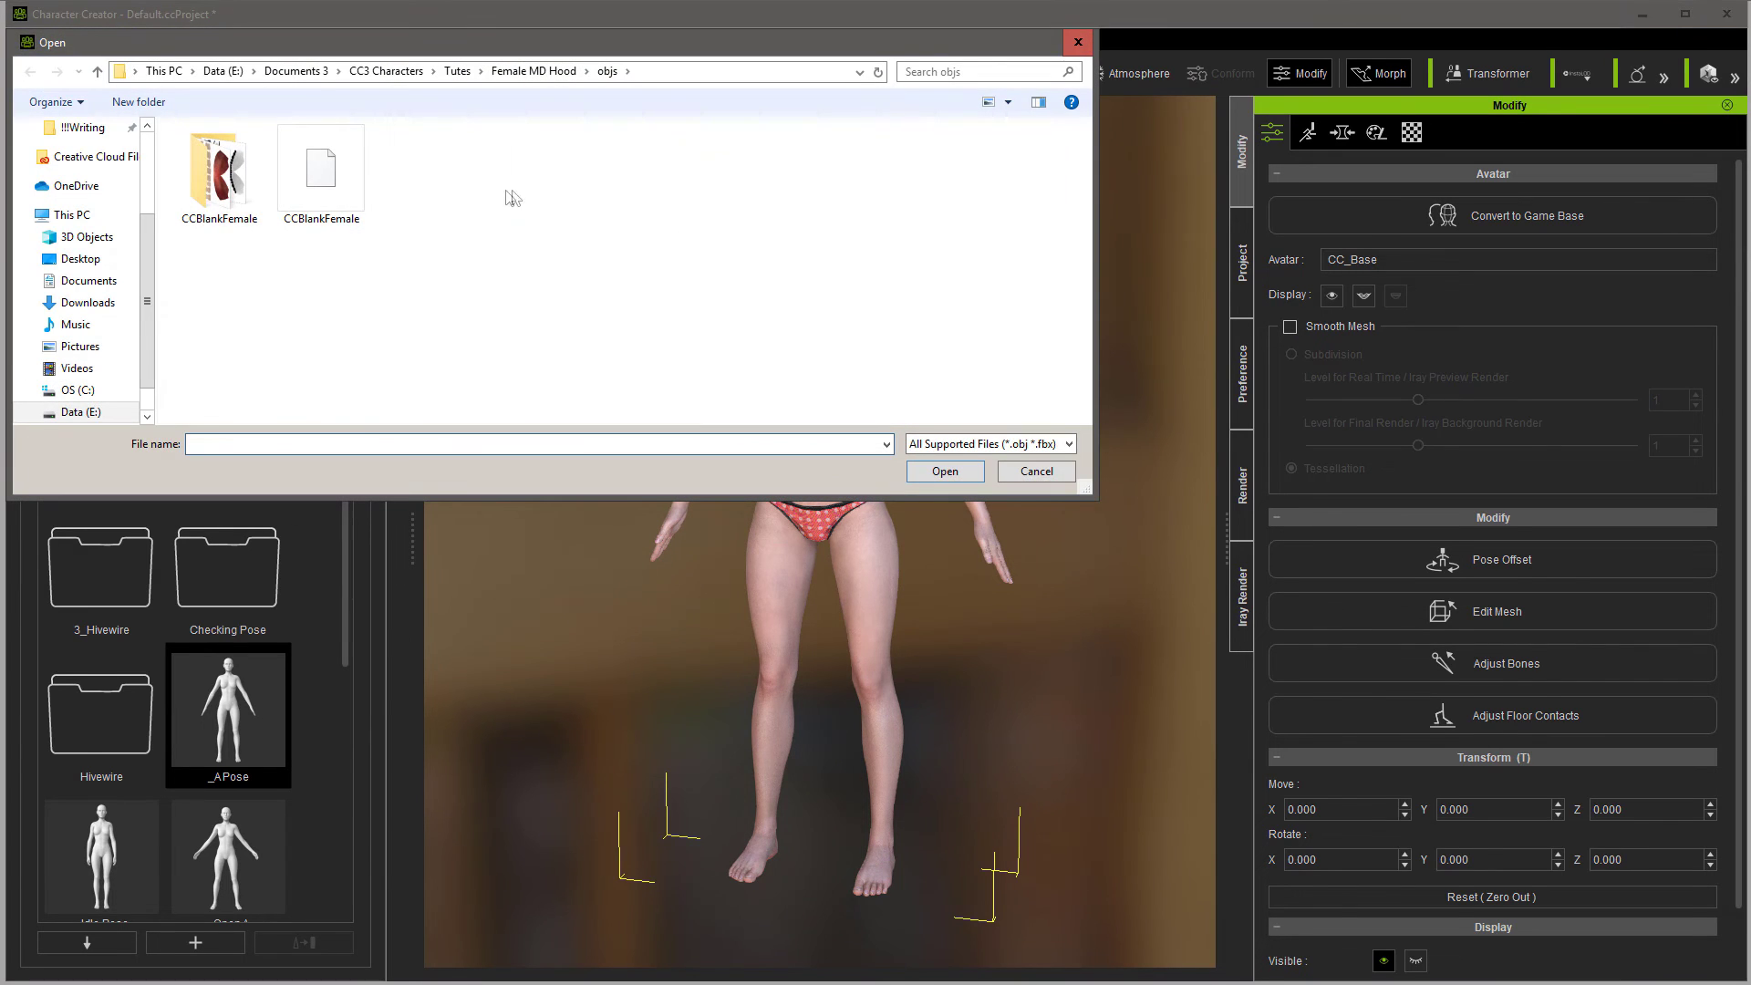
click(511, 72)
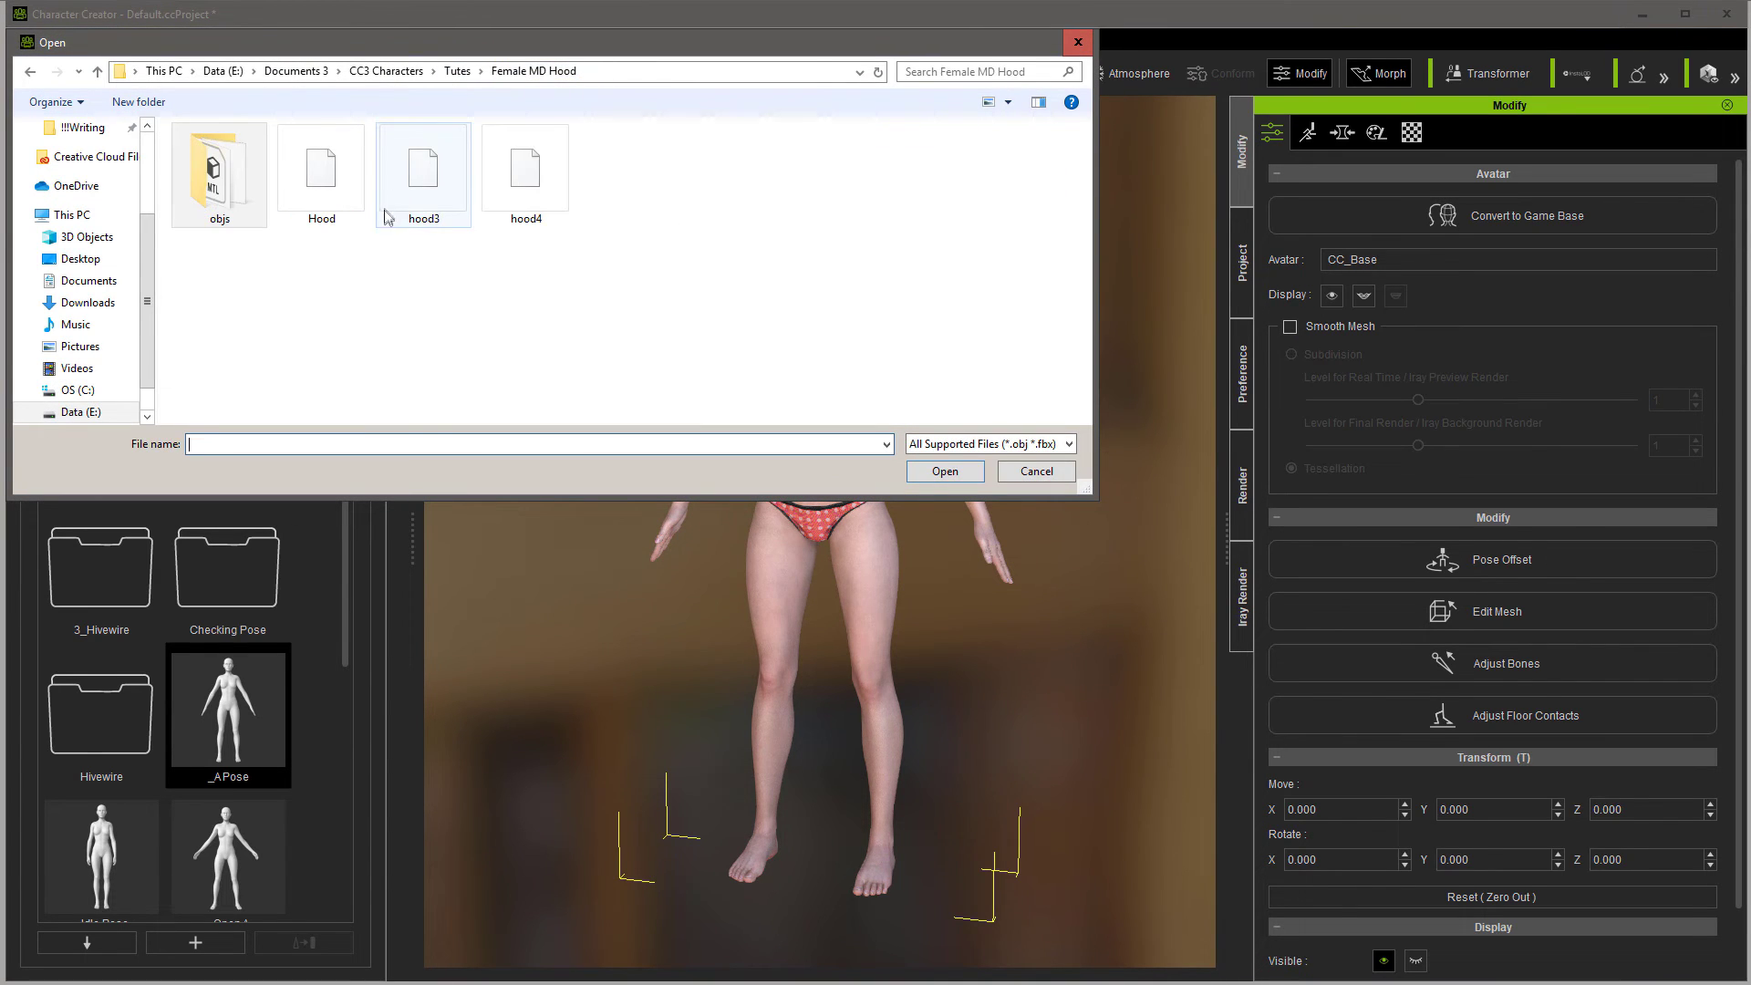
double_click(516, 178)
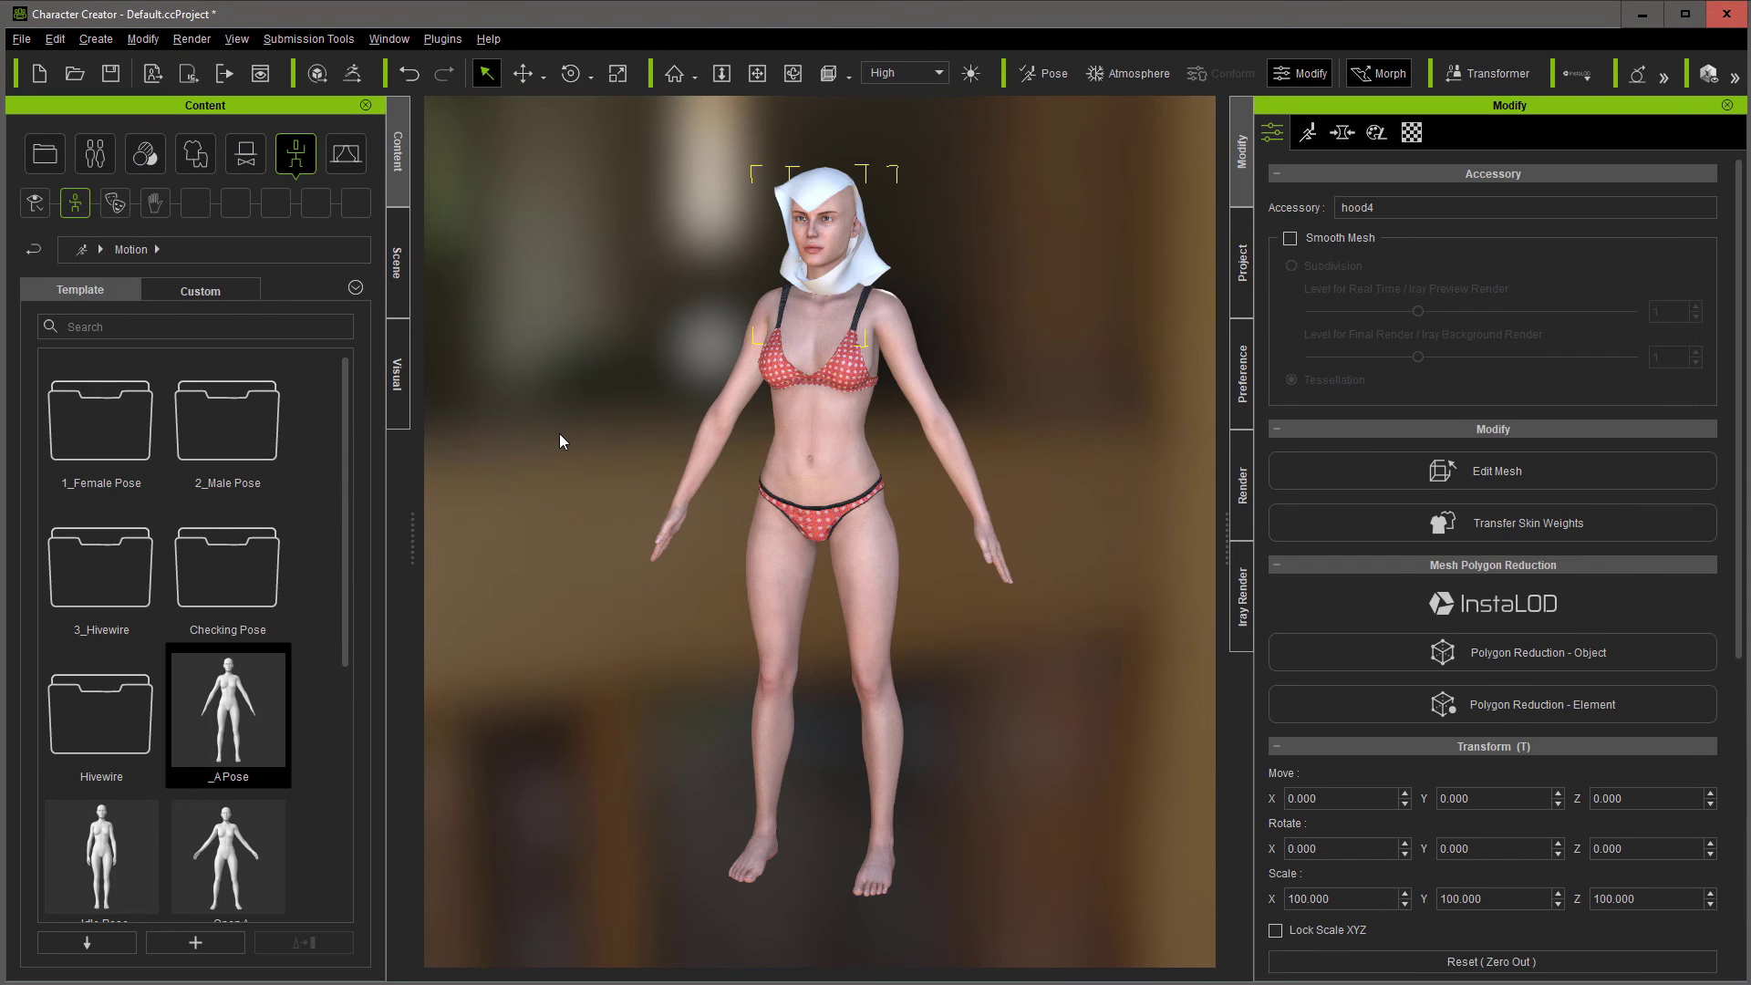
click(786, 74)
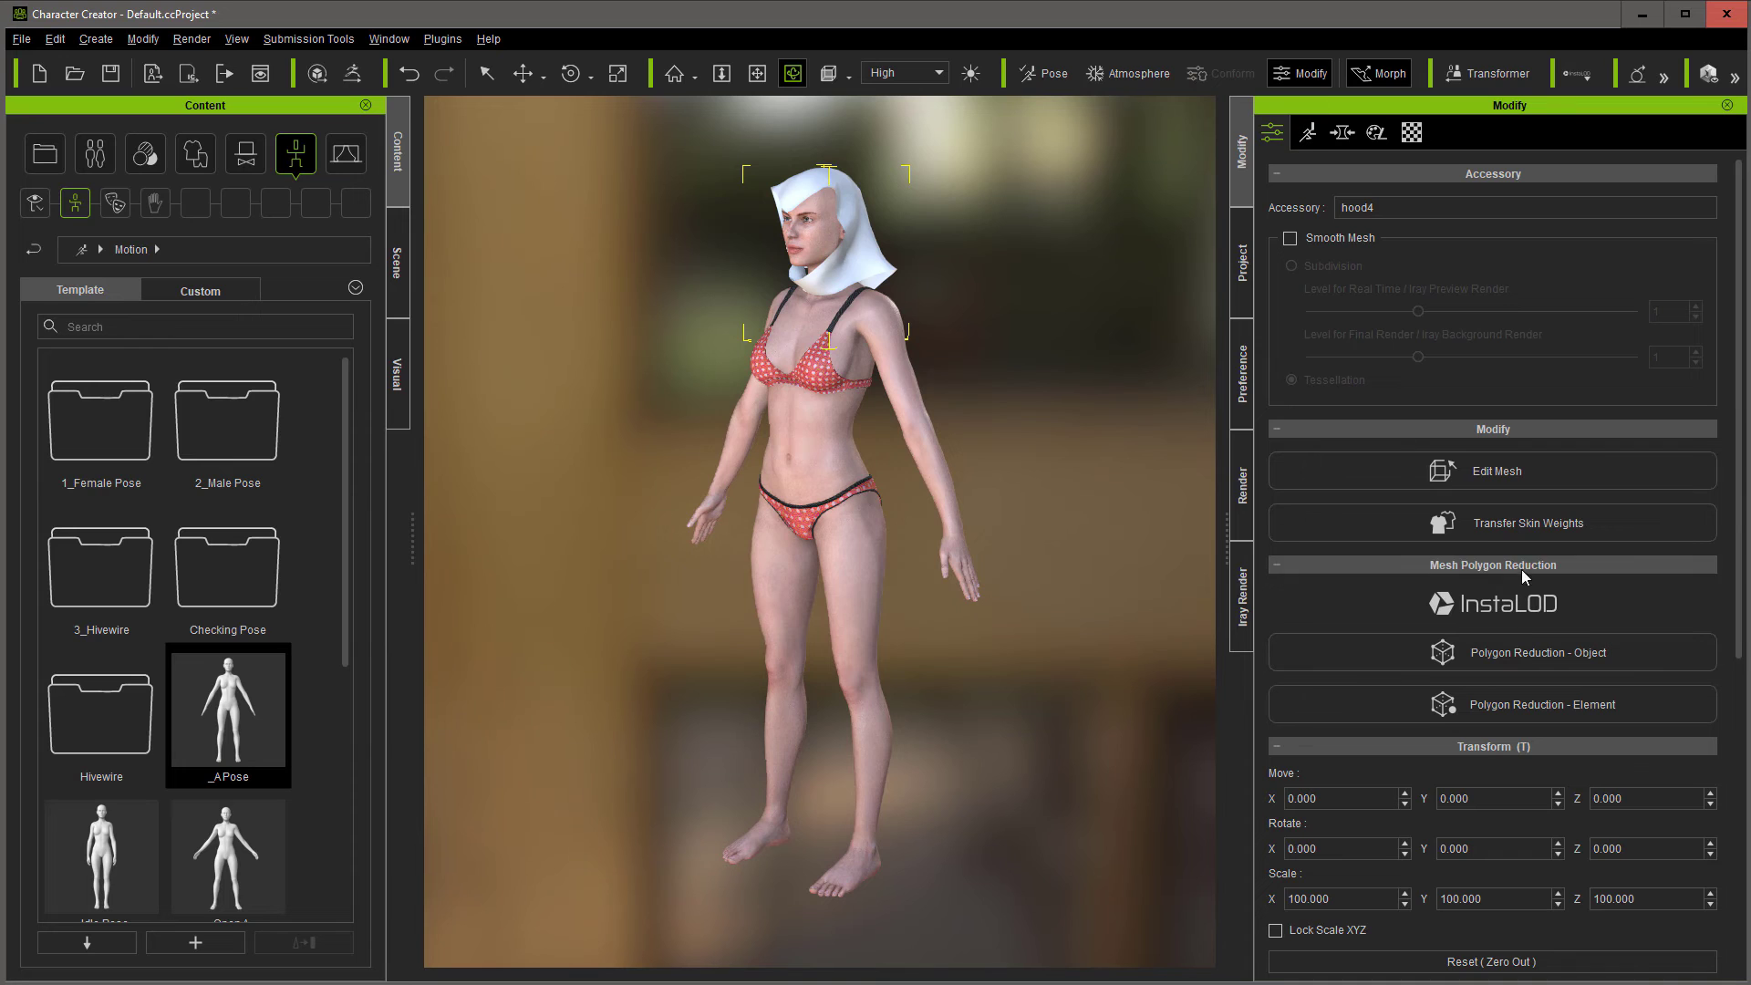
click(1528, 522)
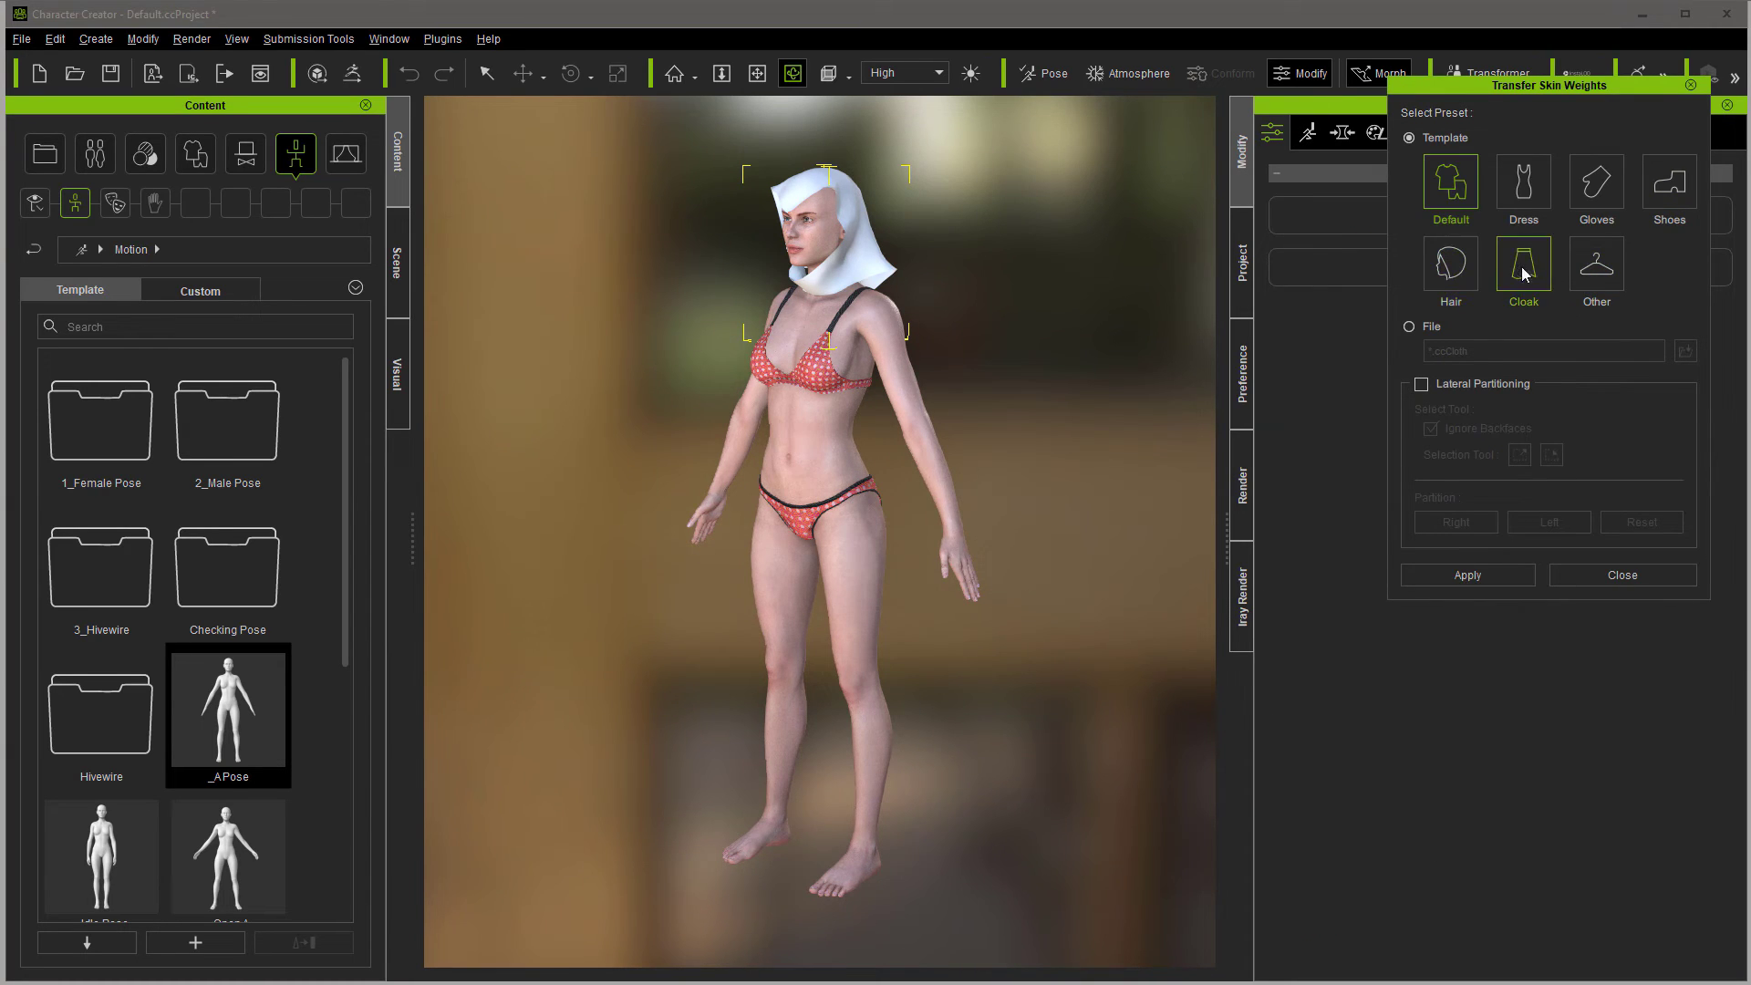
Step: Transfer skin weights onto the hood using the Other template
click(1596, 265)
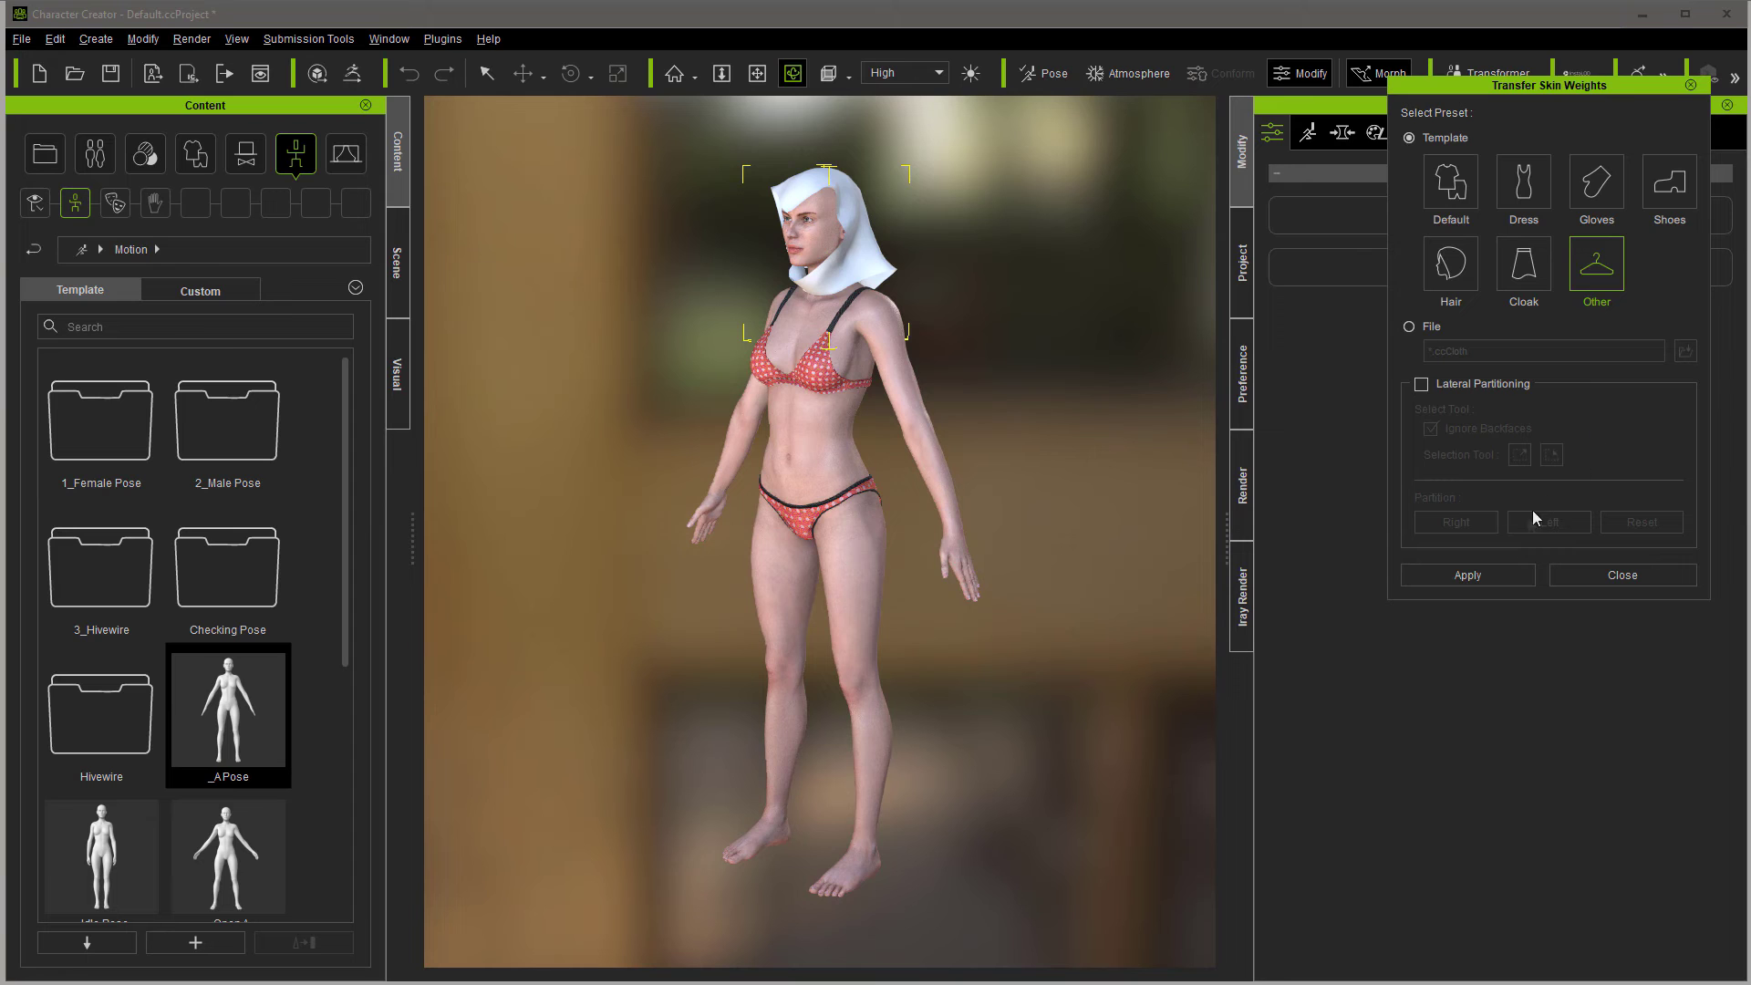
click(1467, 575)
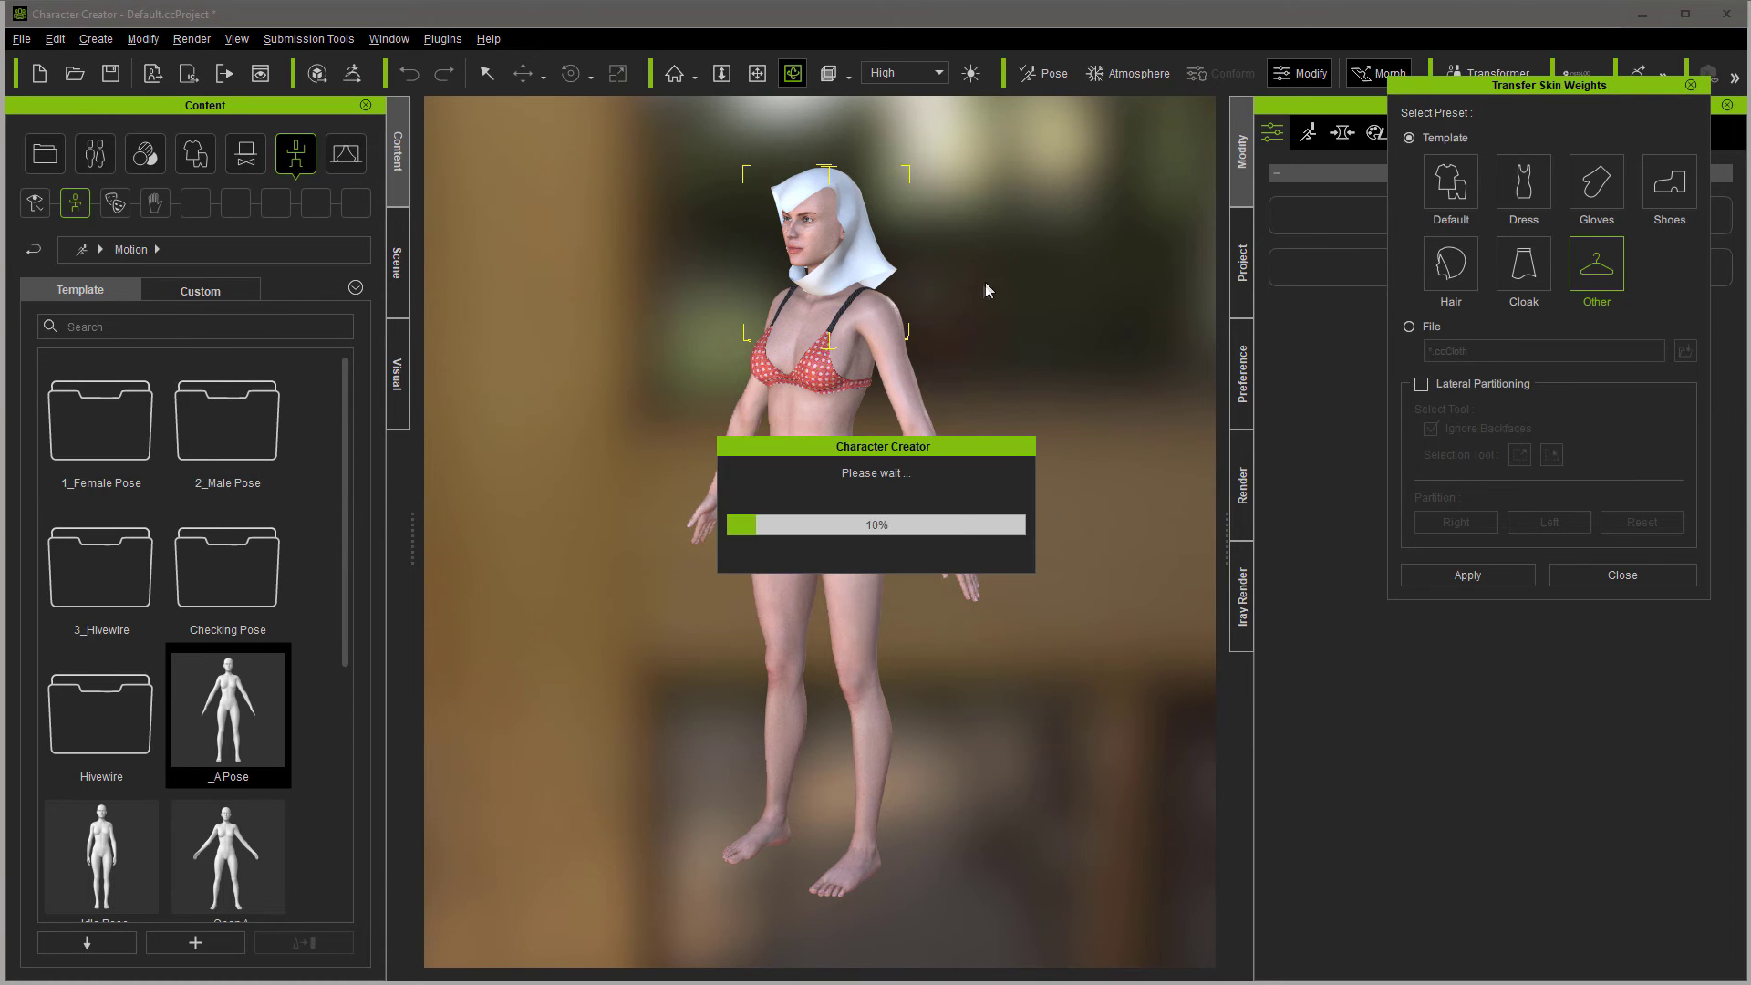
drag(957, 278, 730, 329)
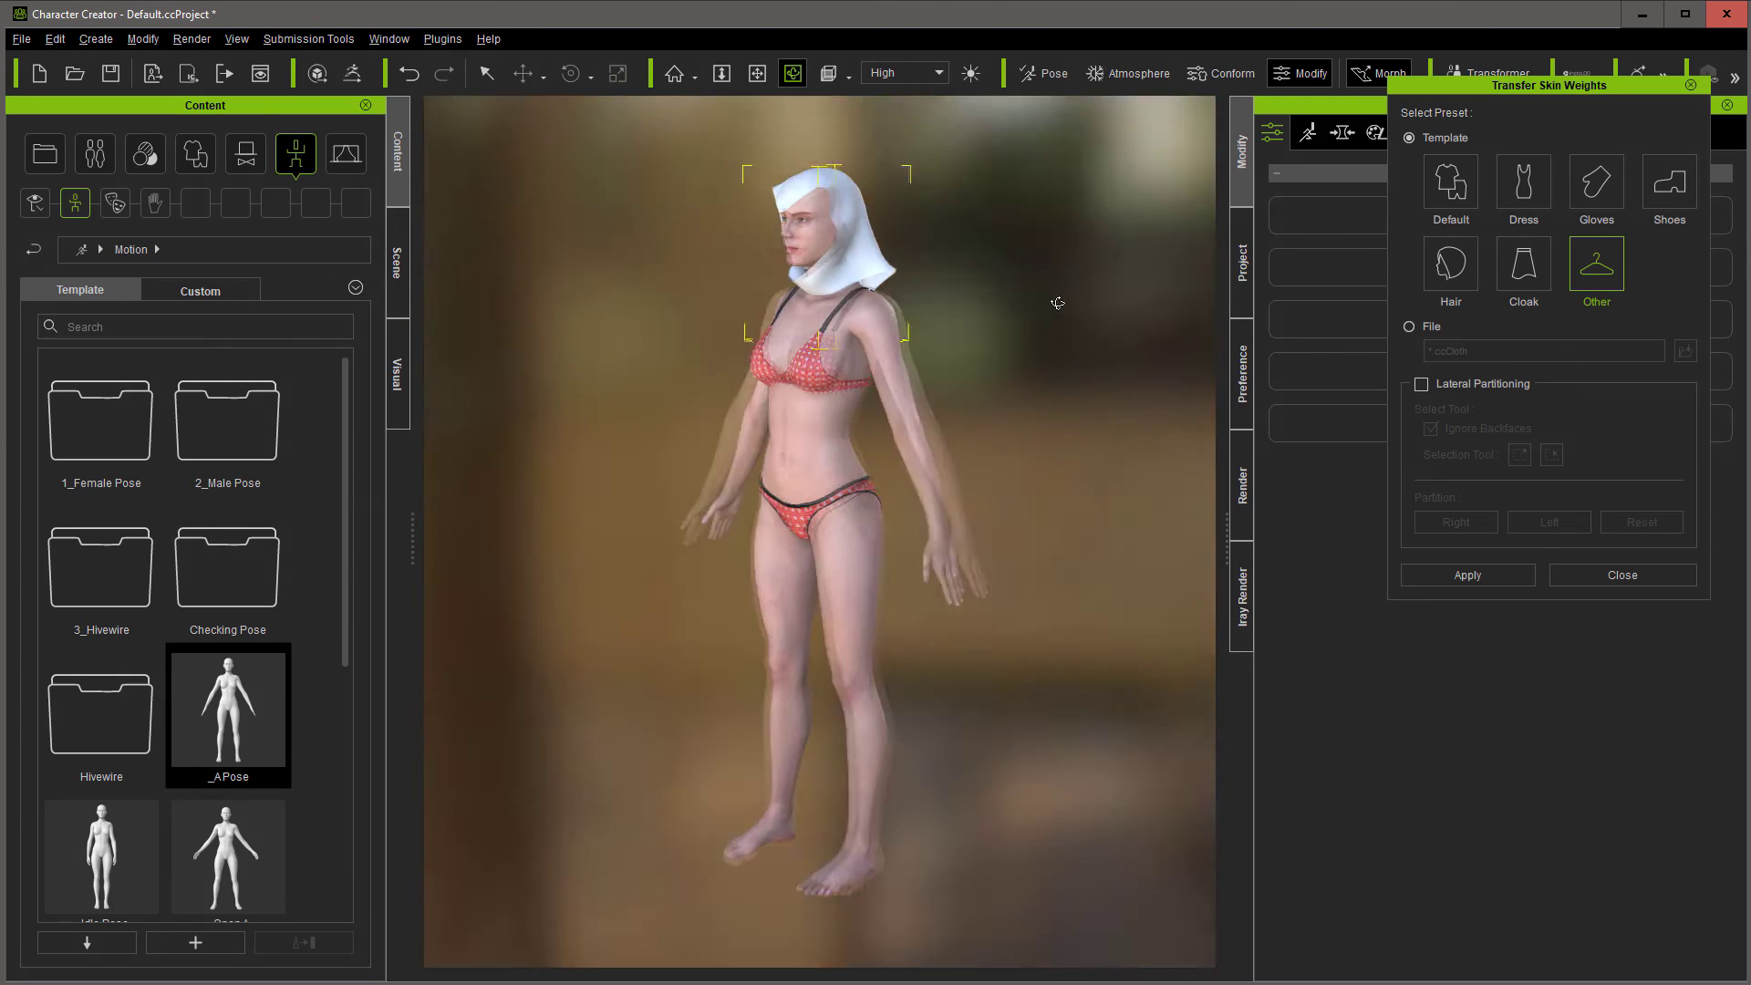
click(1623, 574)
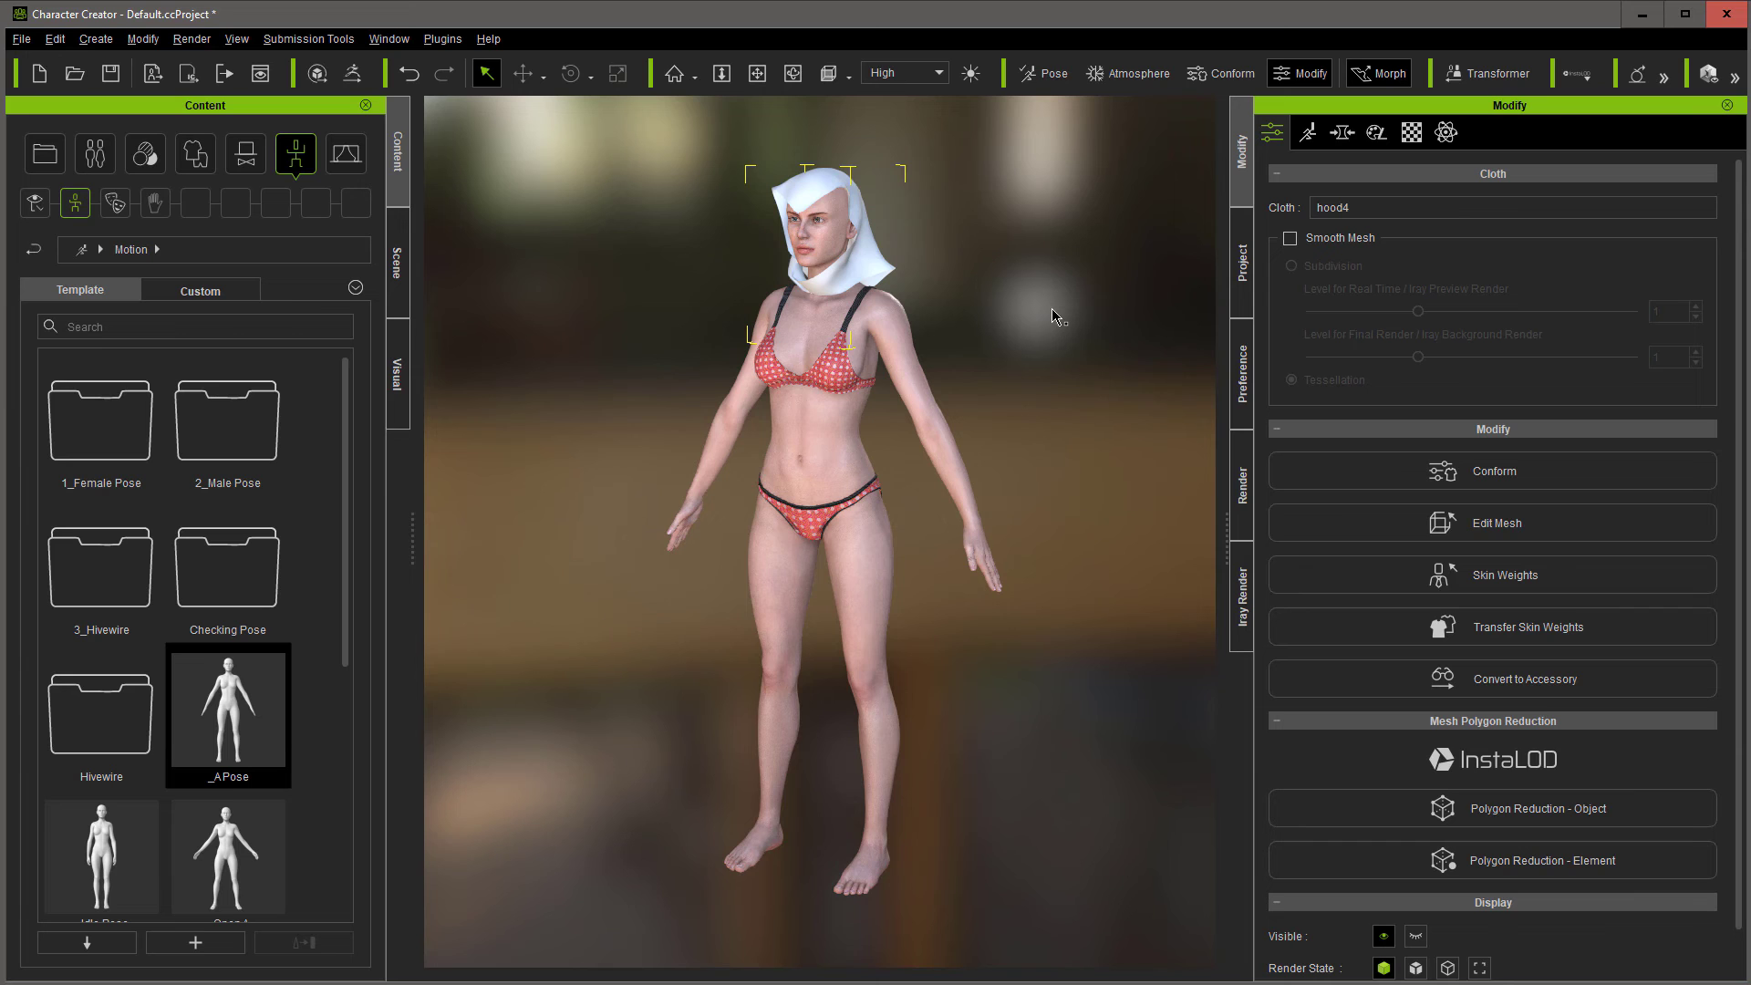
Step: Zoom, pan and orbit to view the hooded character from a rear three-quarter angle
scroll(647, 228, up, 3)
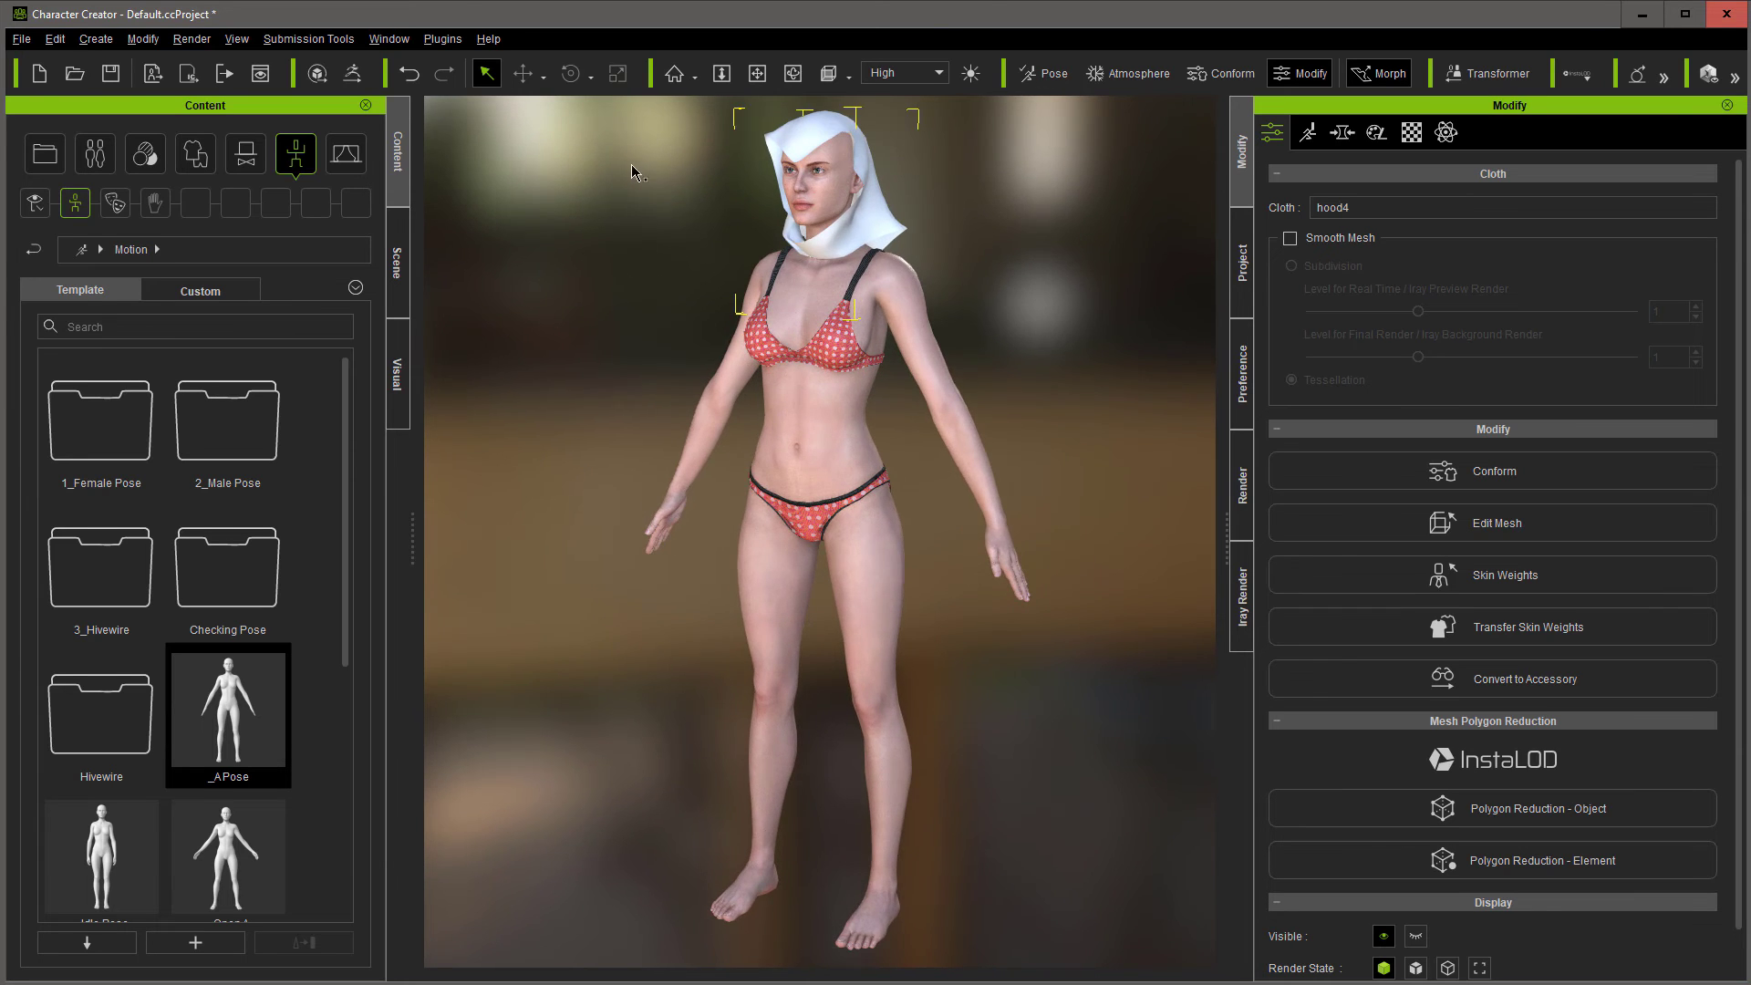
click(757, 73)
drag(656, 264, 771, 139)
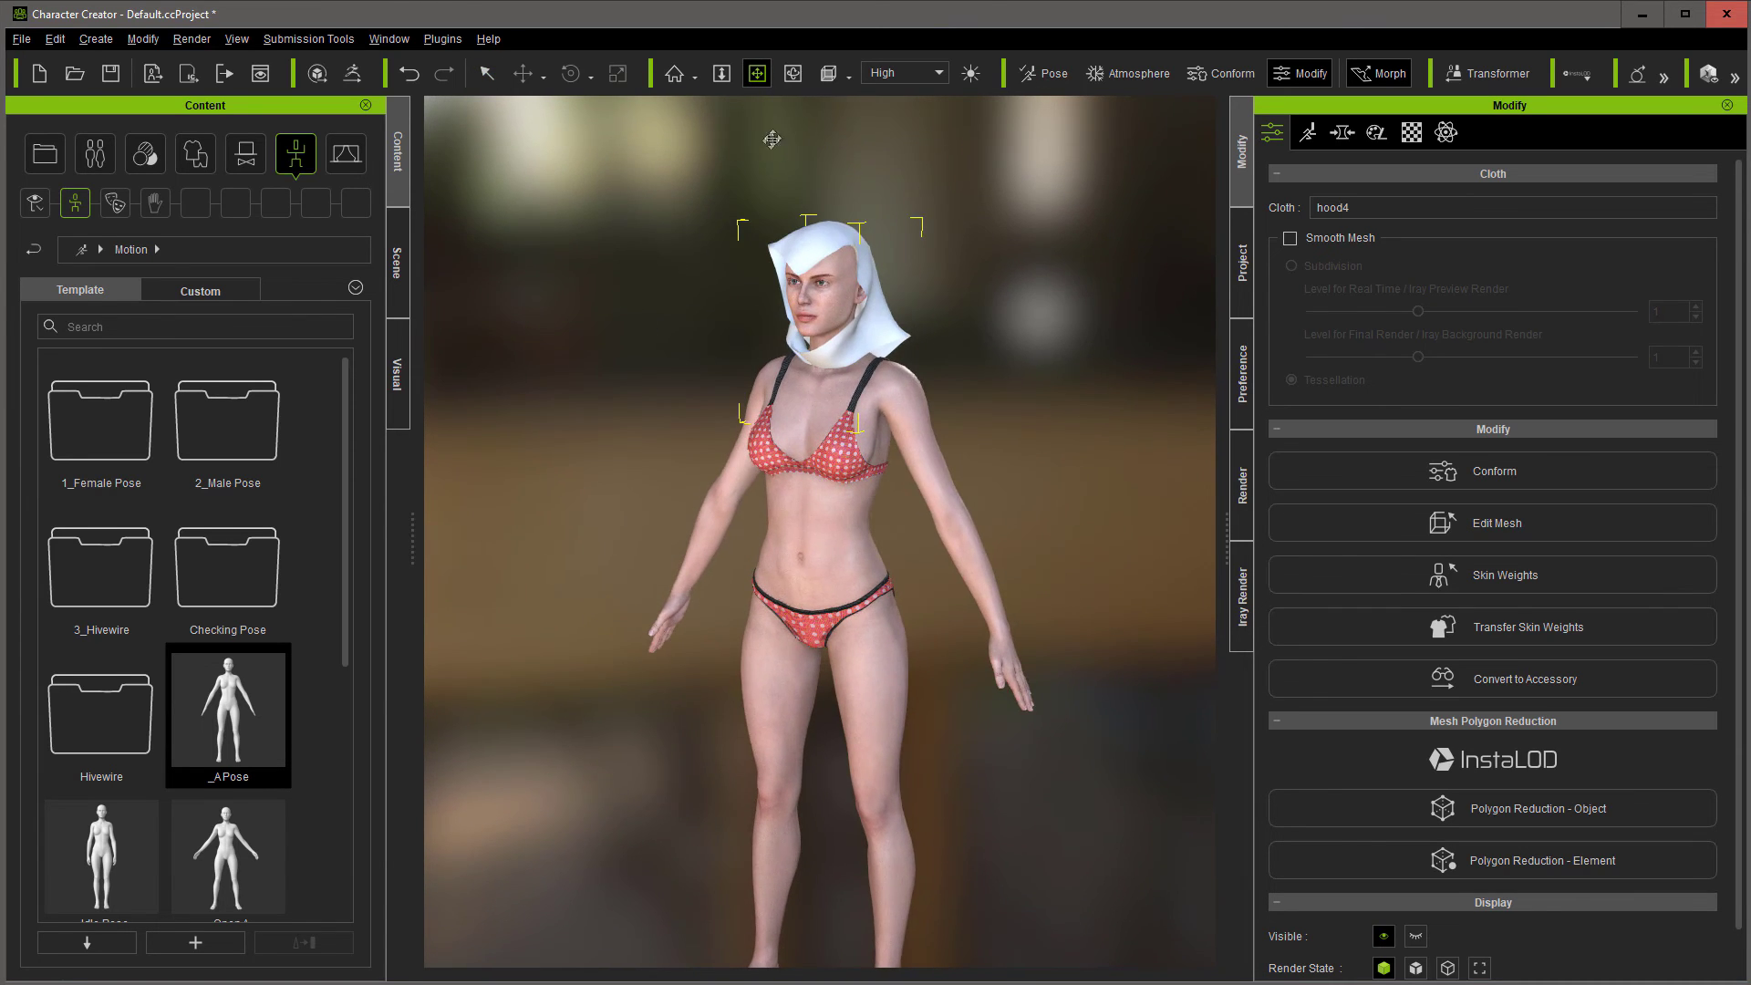
click(792, 73)
drag(793, 273, 1049, 274)
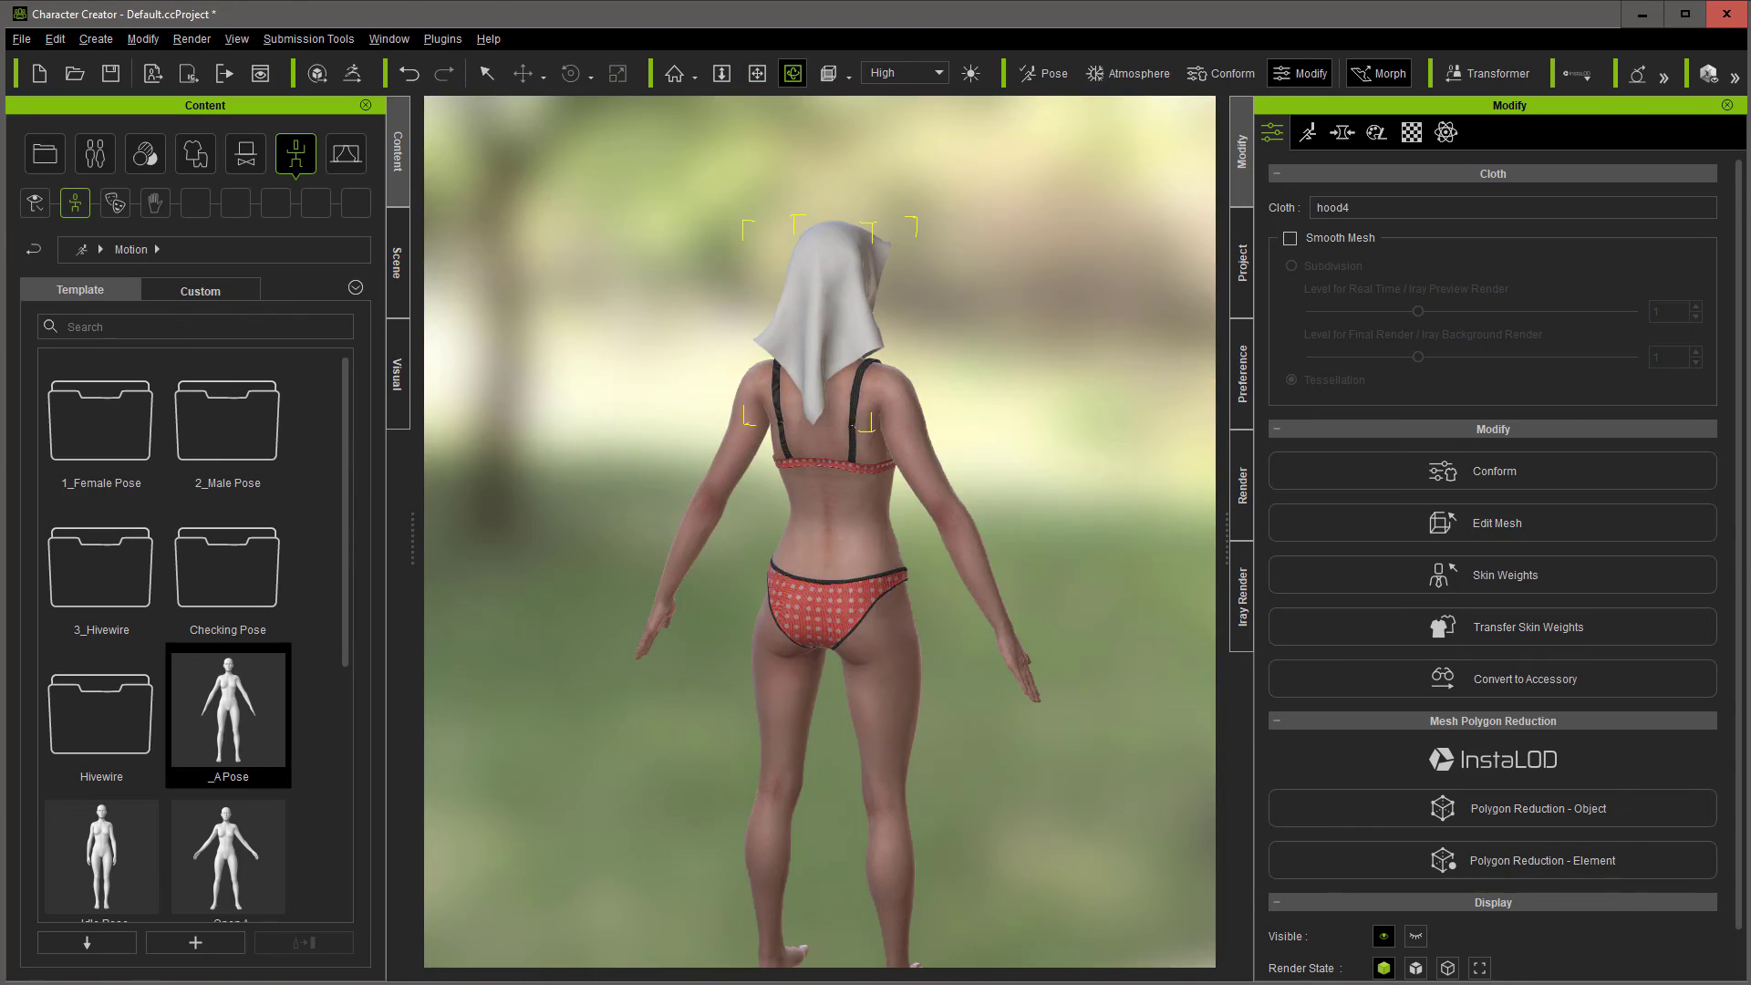
drag(853, 426, 460, 600)
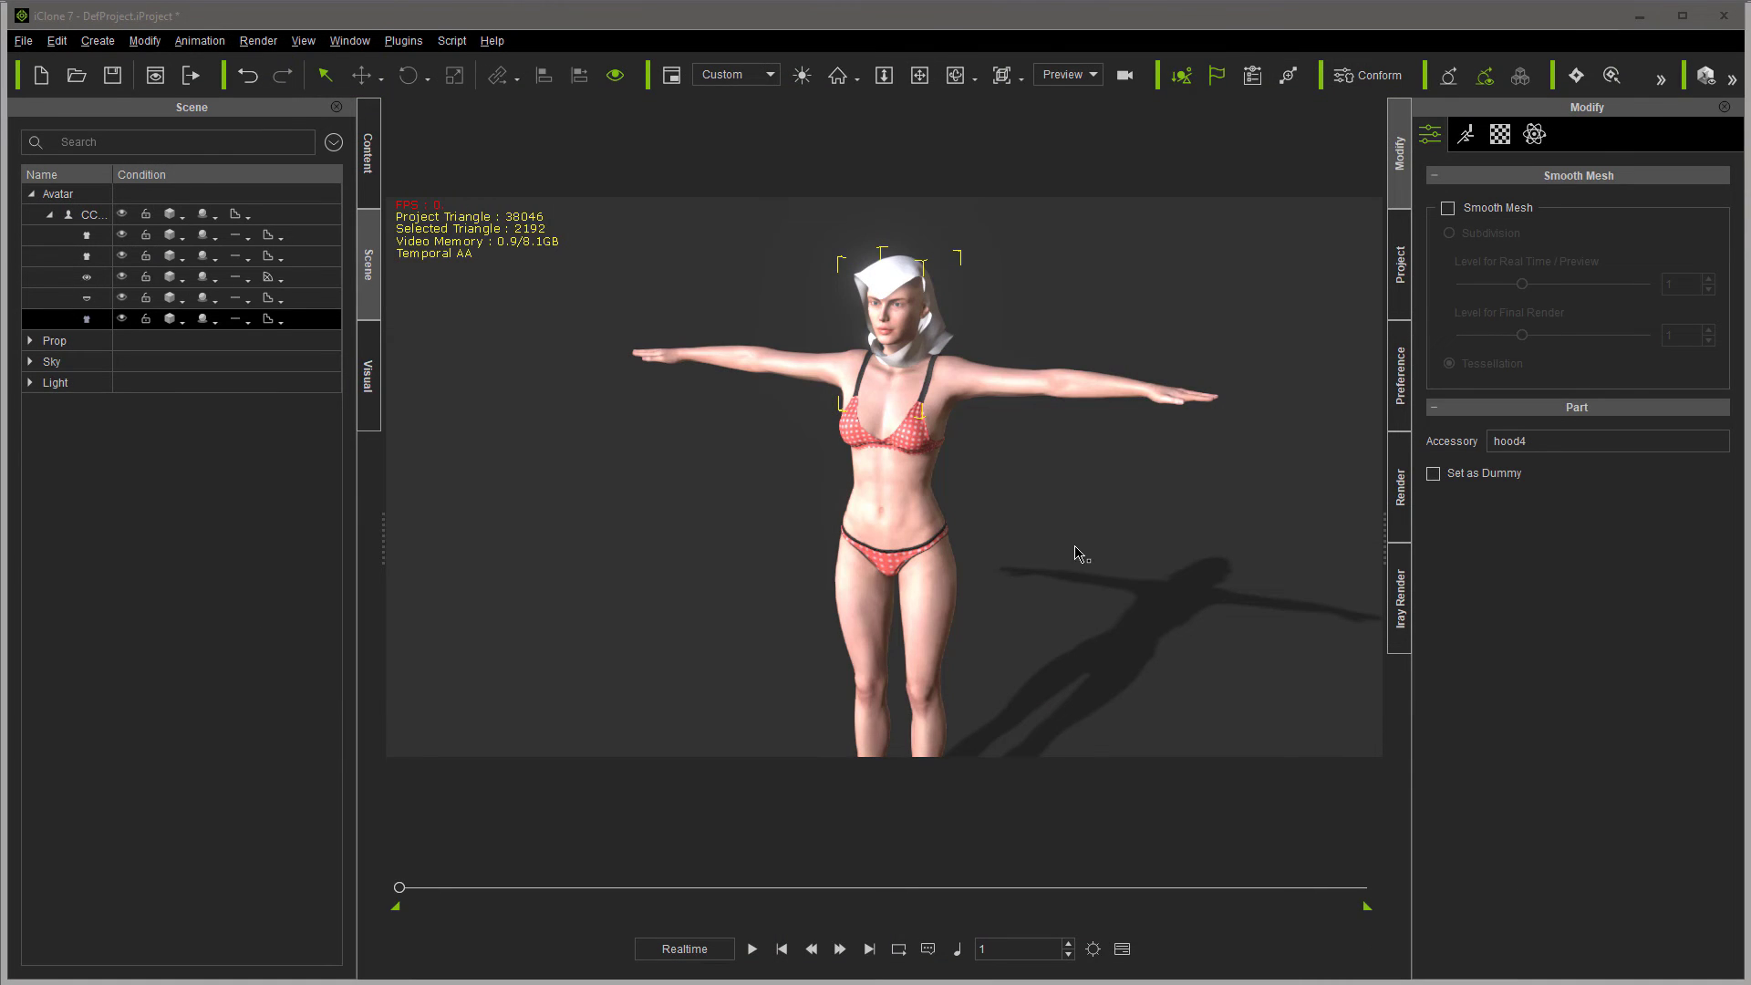
Step: Activate PhysX on the hood and load the softcloth_28 gradient as its weight map
click(1536, 135)
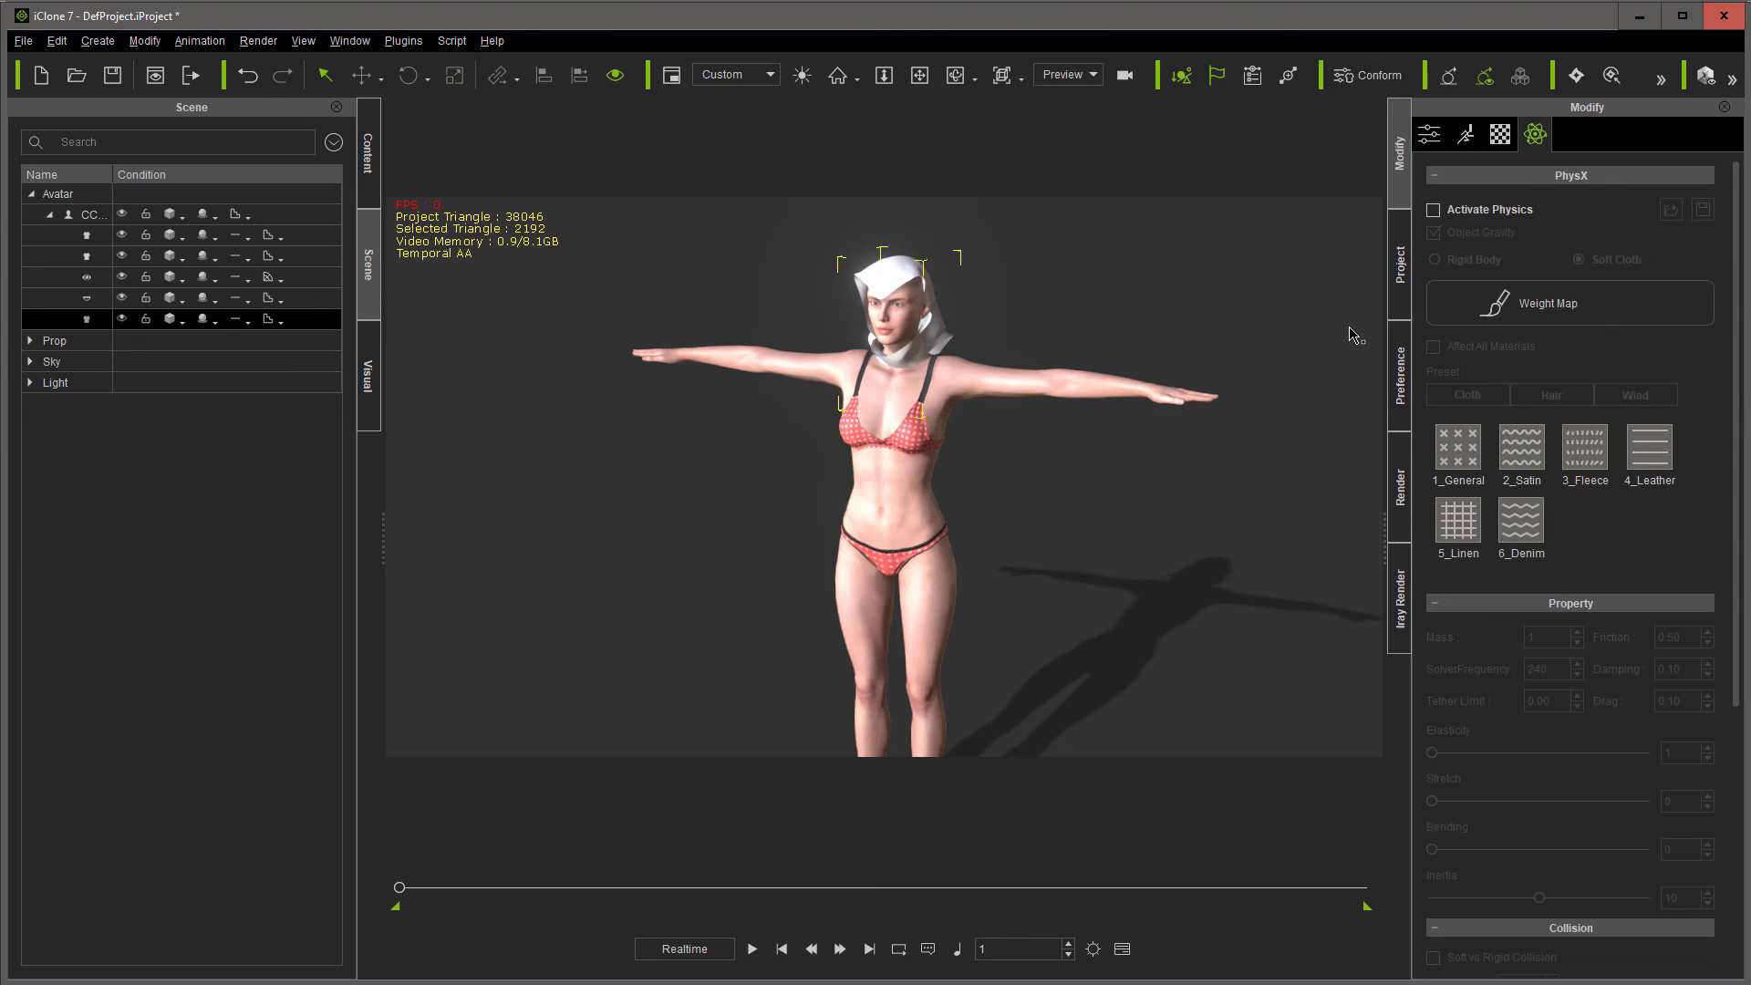
click(1434, 211)
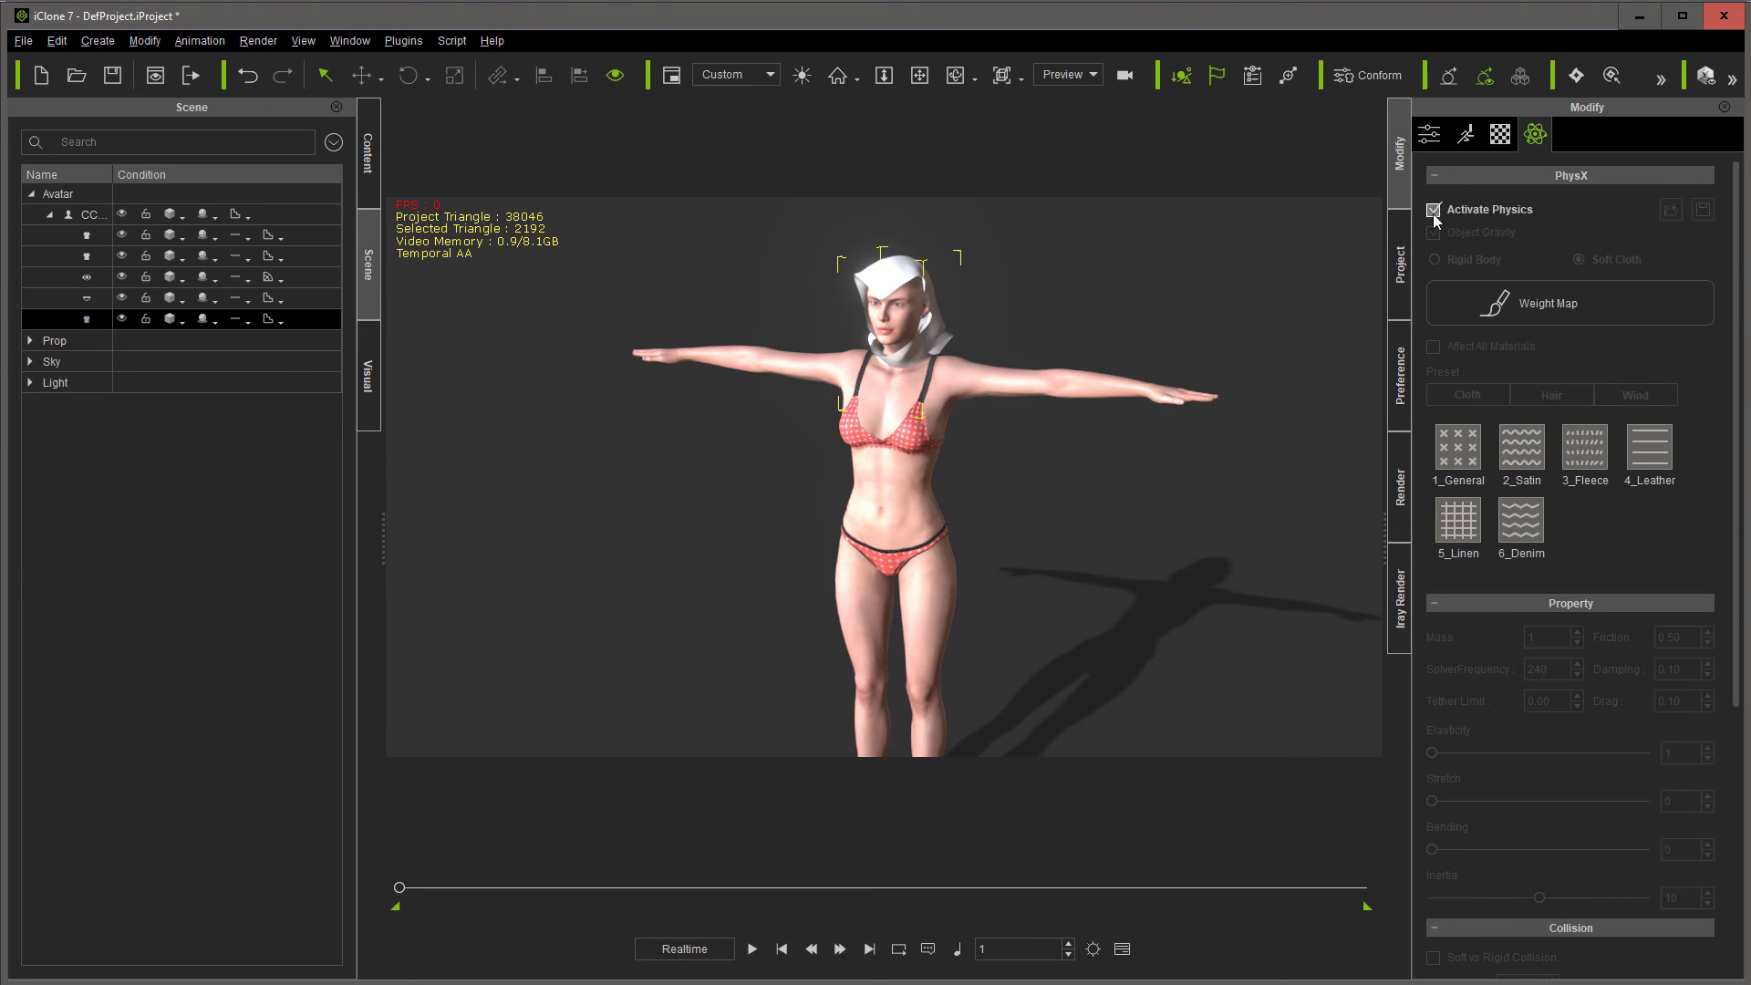
click(1541, 307)
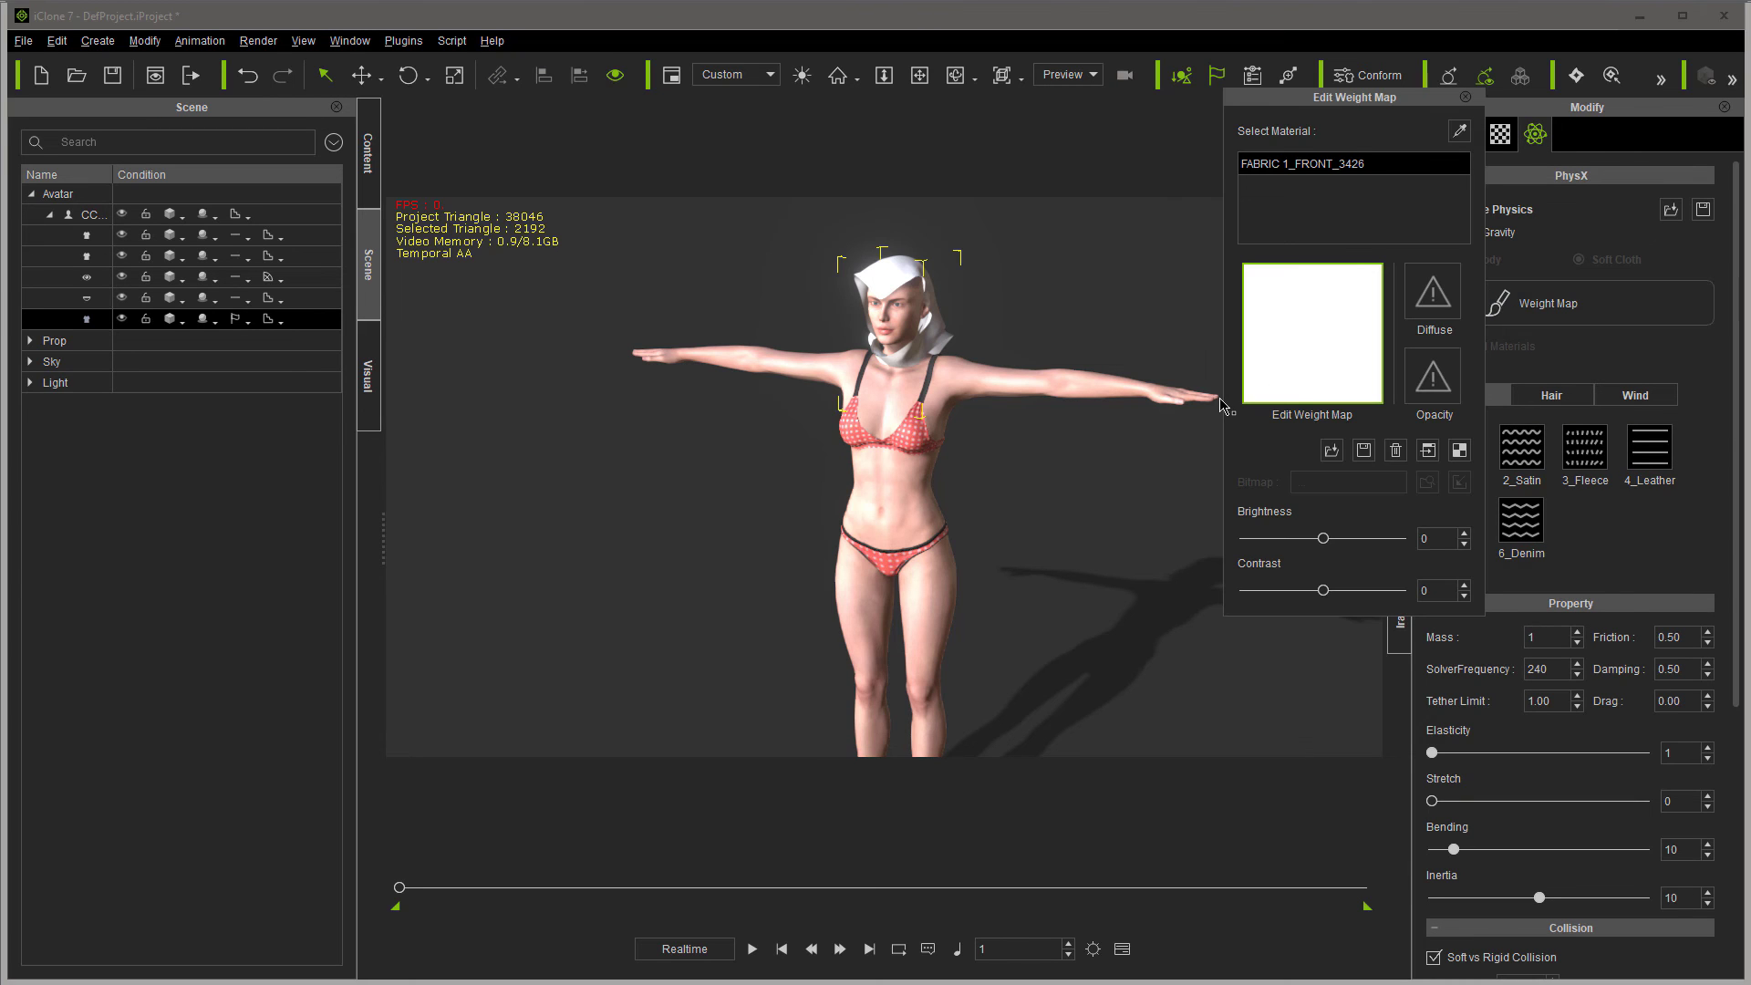
click(1326, 340)
scroll(594, 365, down, 1)
click(320, 379)
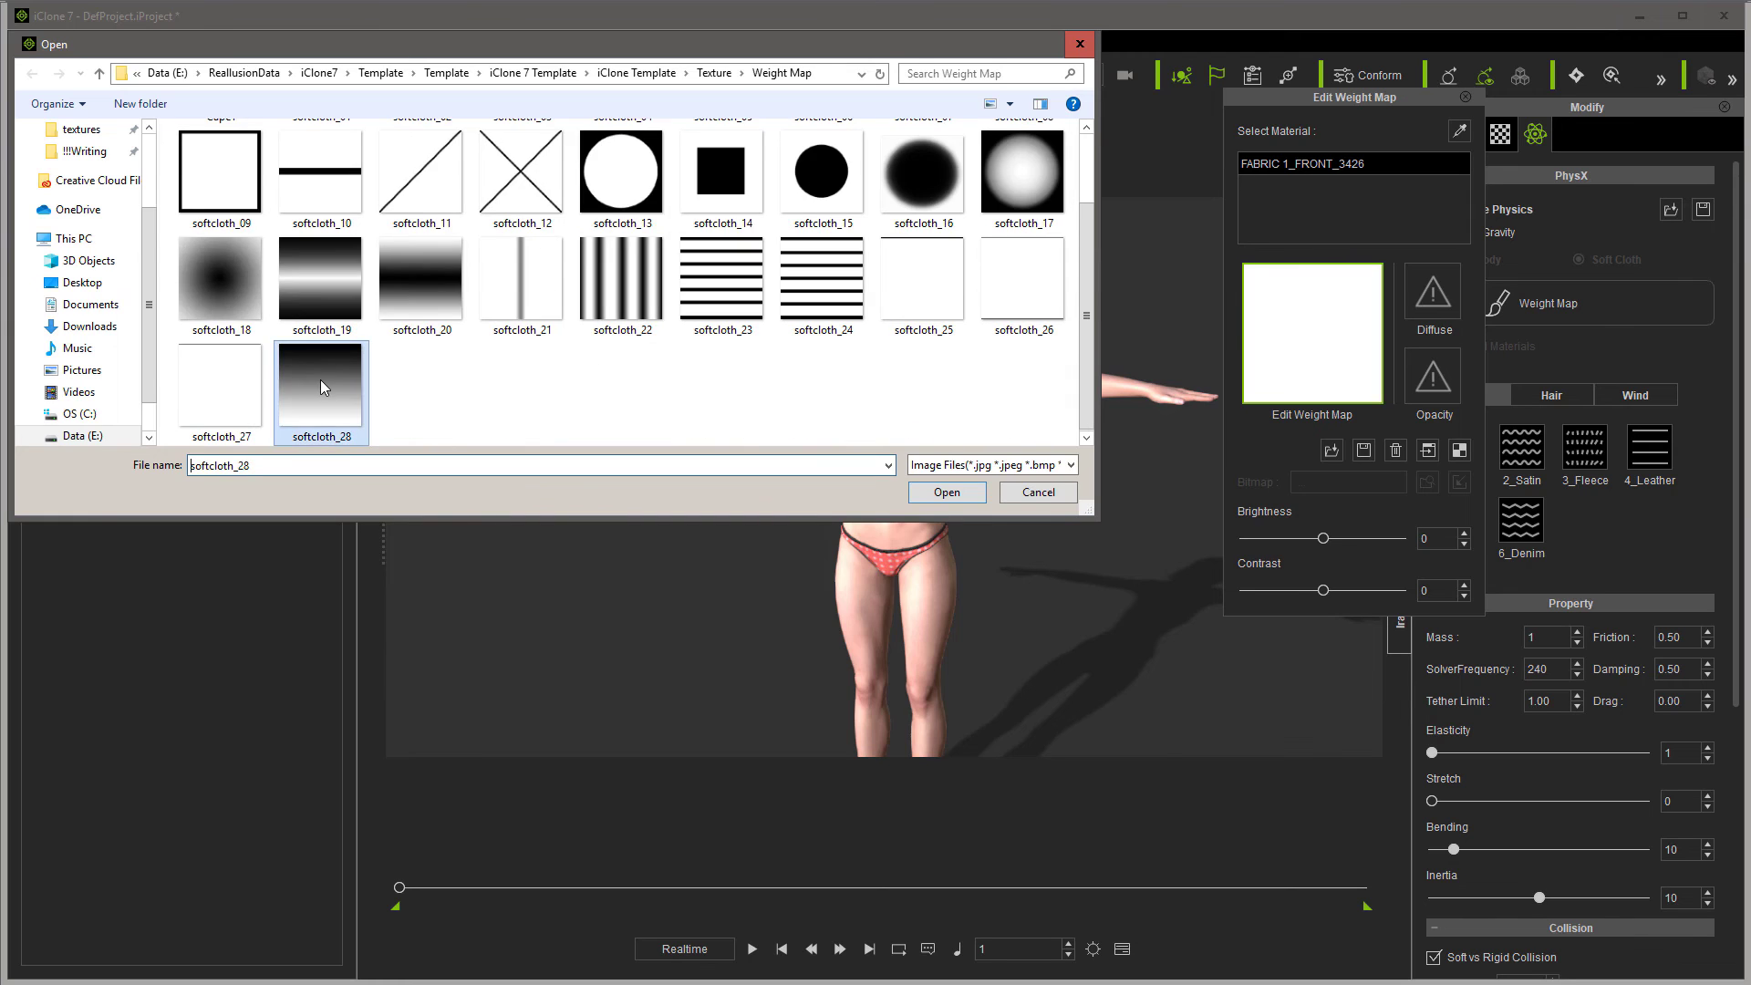
double_click(320, 379)
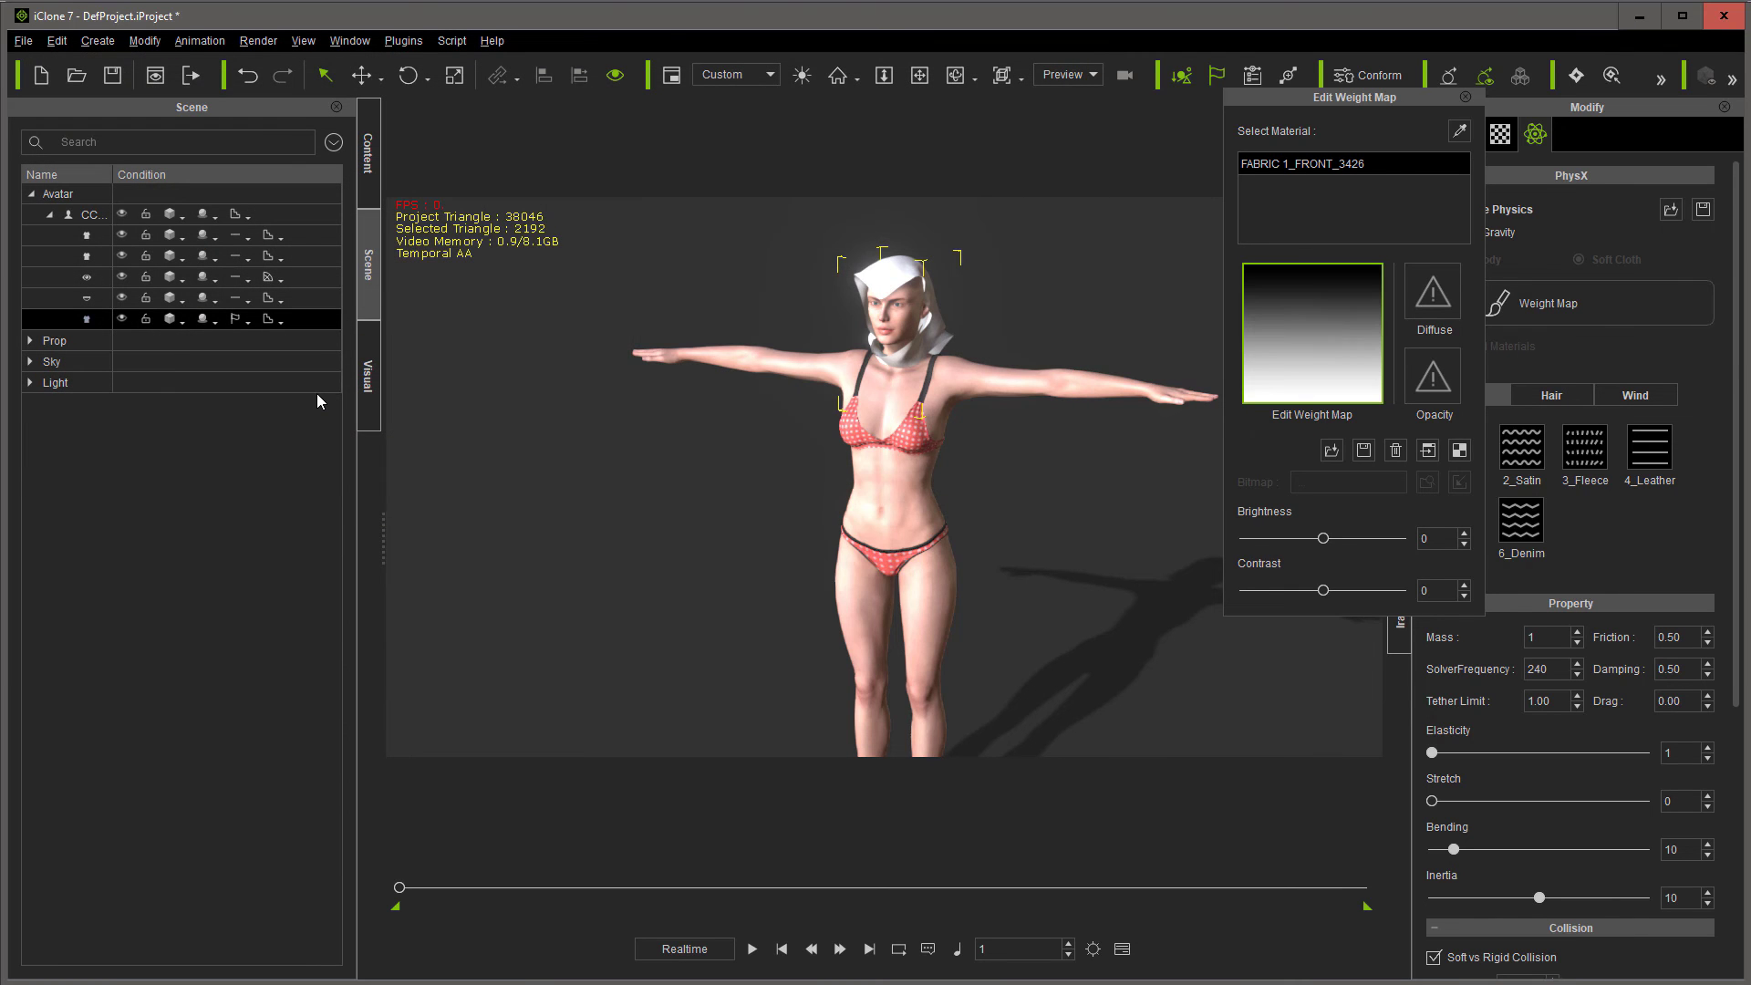
Step: Reload softcloth_28, darken the weight map to -43 brightness, and play the simulation
click(1263, 338)
scroll(501, 379, down, 1)
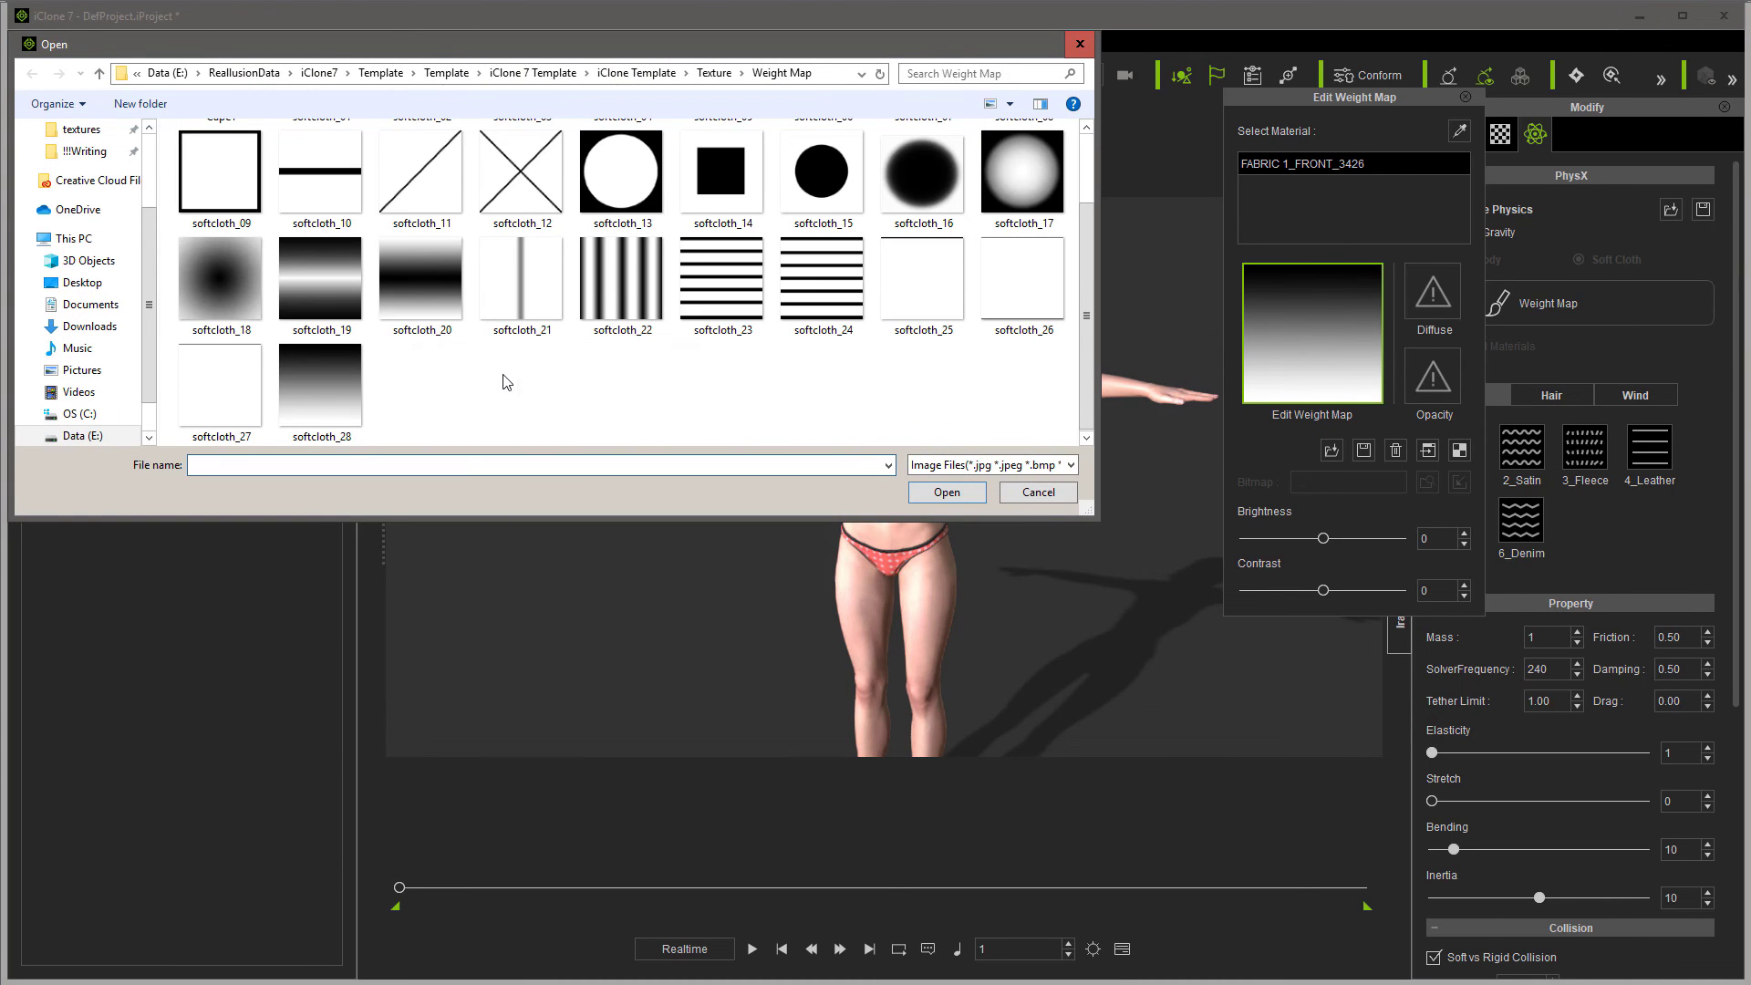
double_click(331, 396)
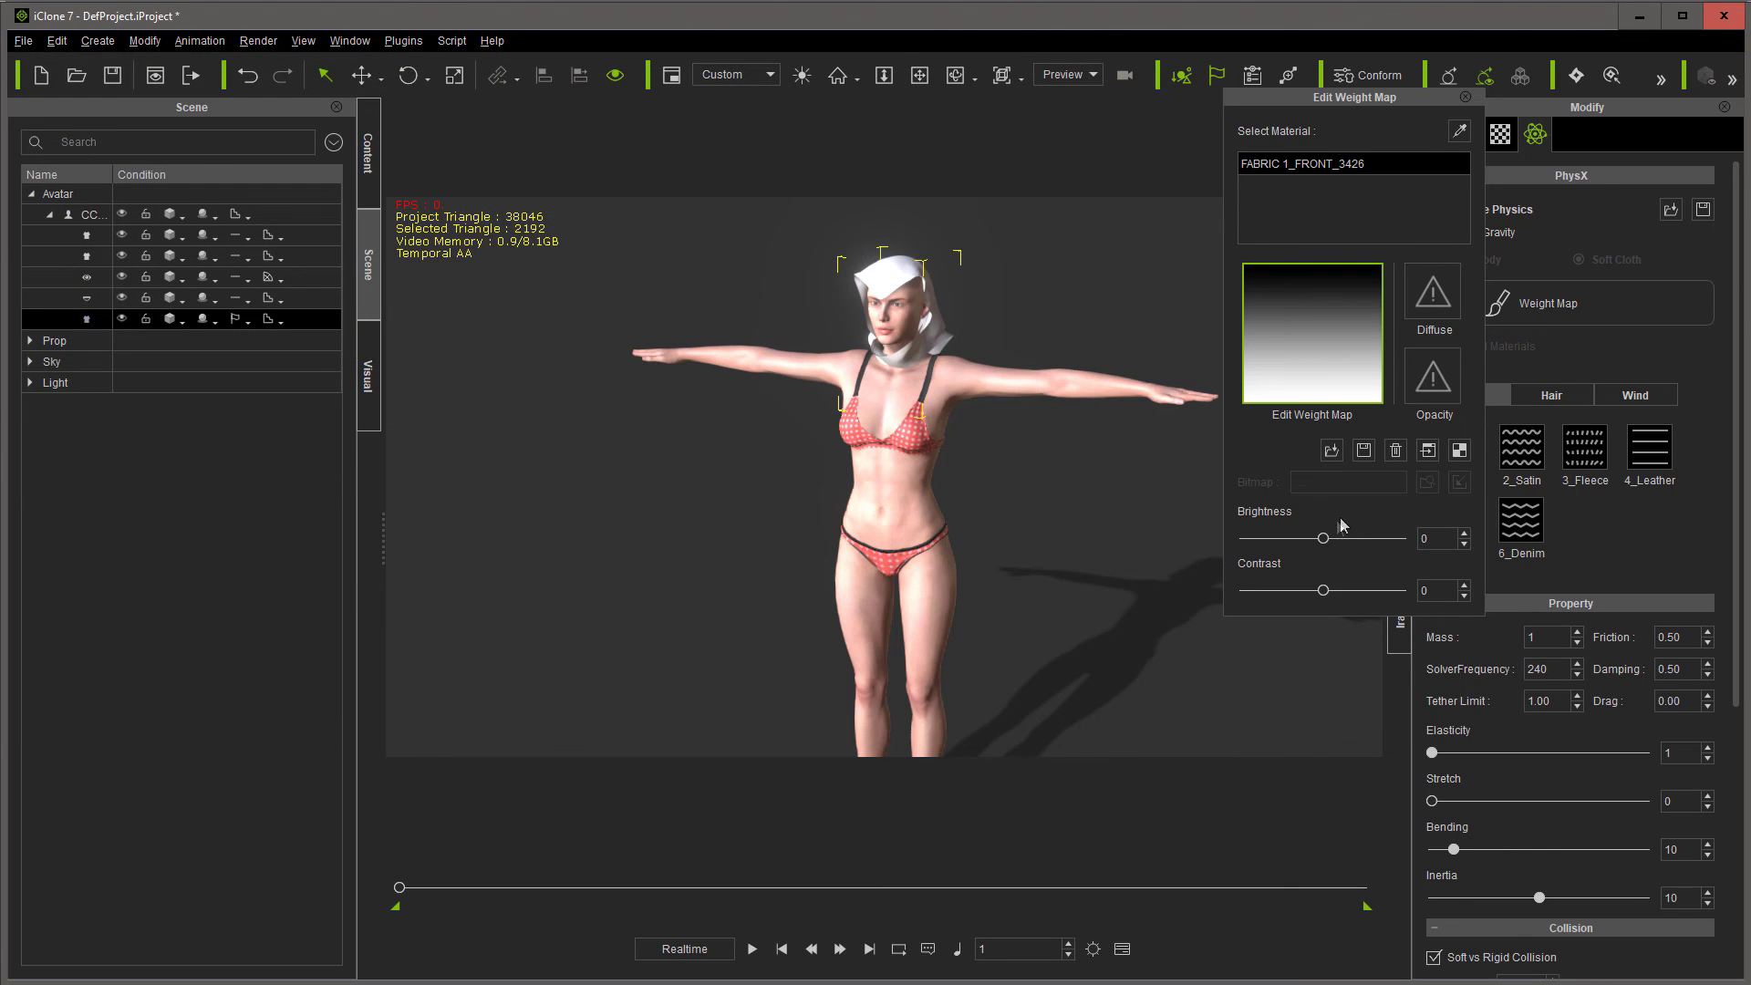
drag(1326, 543, 1293, 547)
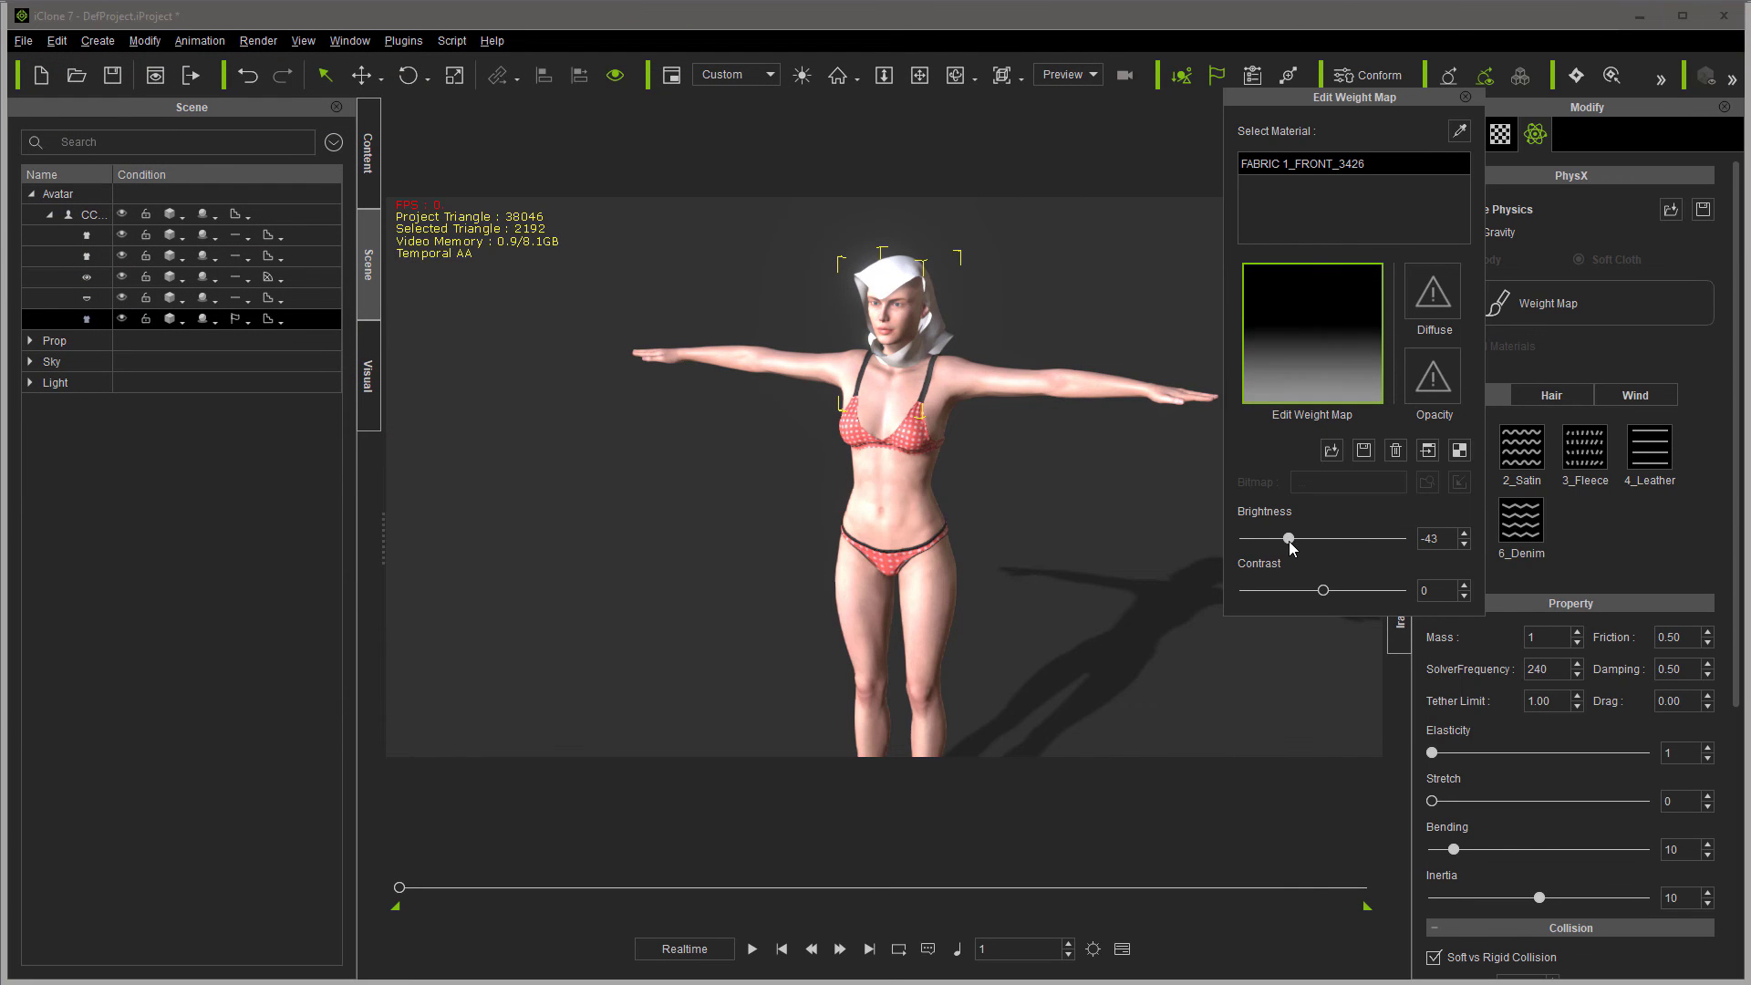
click(752, 949)
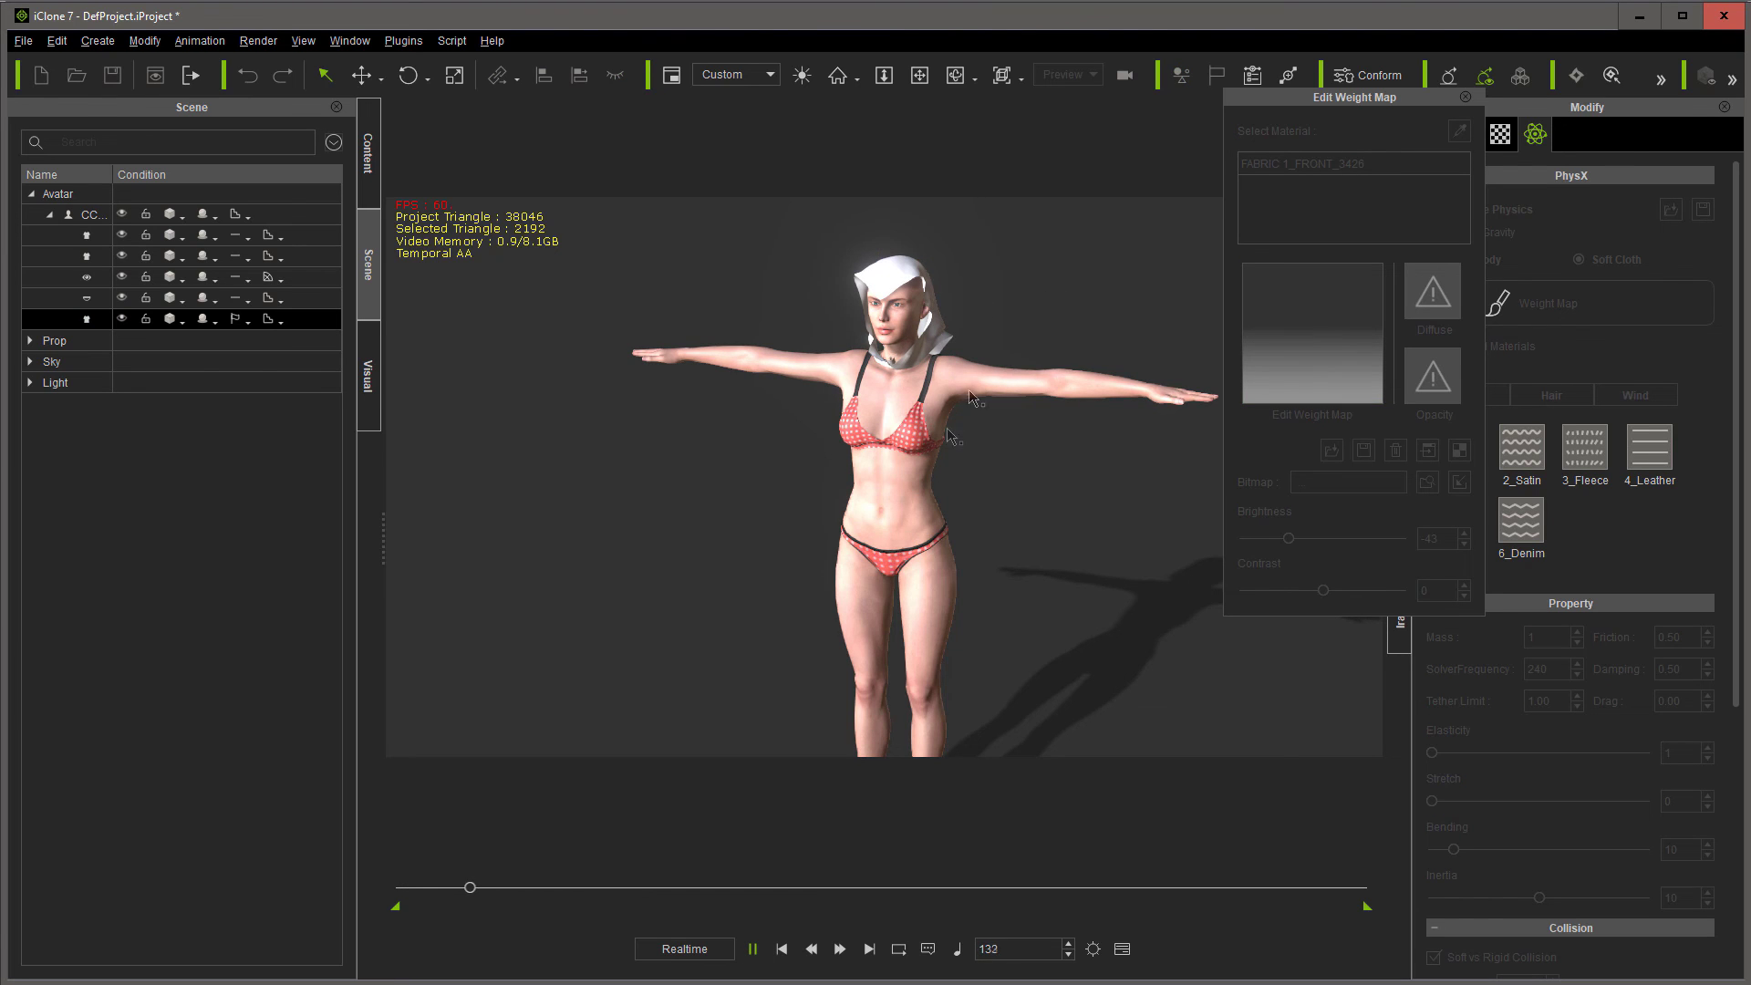
Step: Set the weight map brightness to -37 and replay the cloth simulation, watching from the side
click(752, 948)
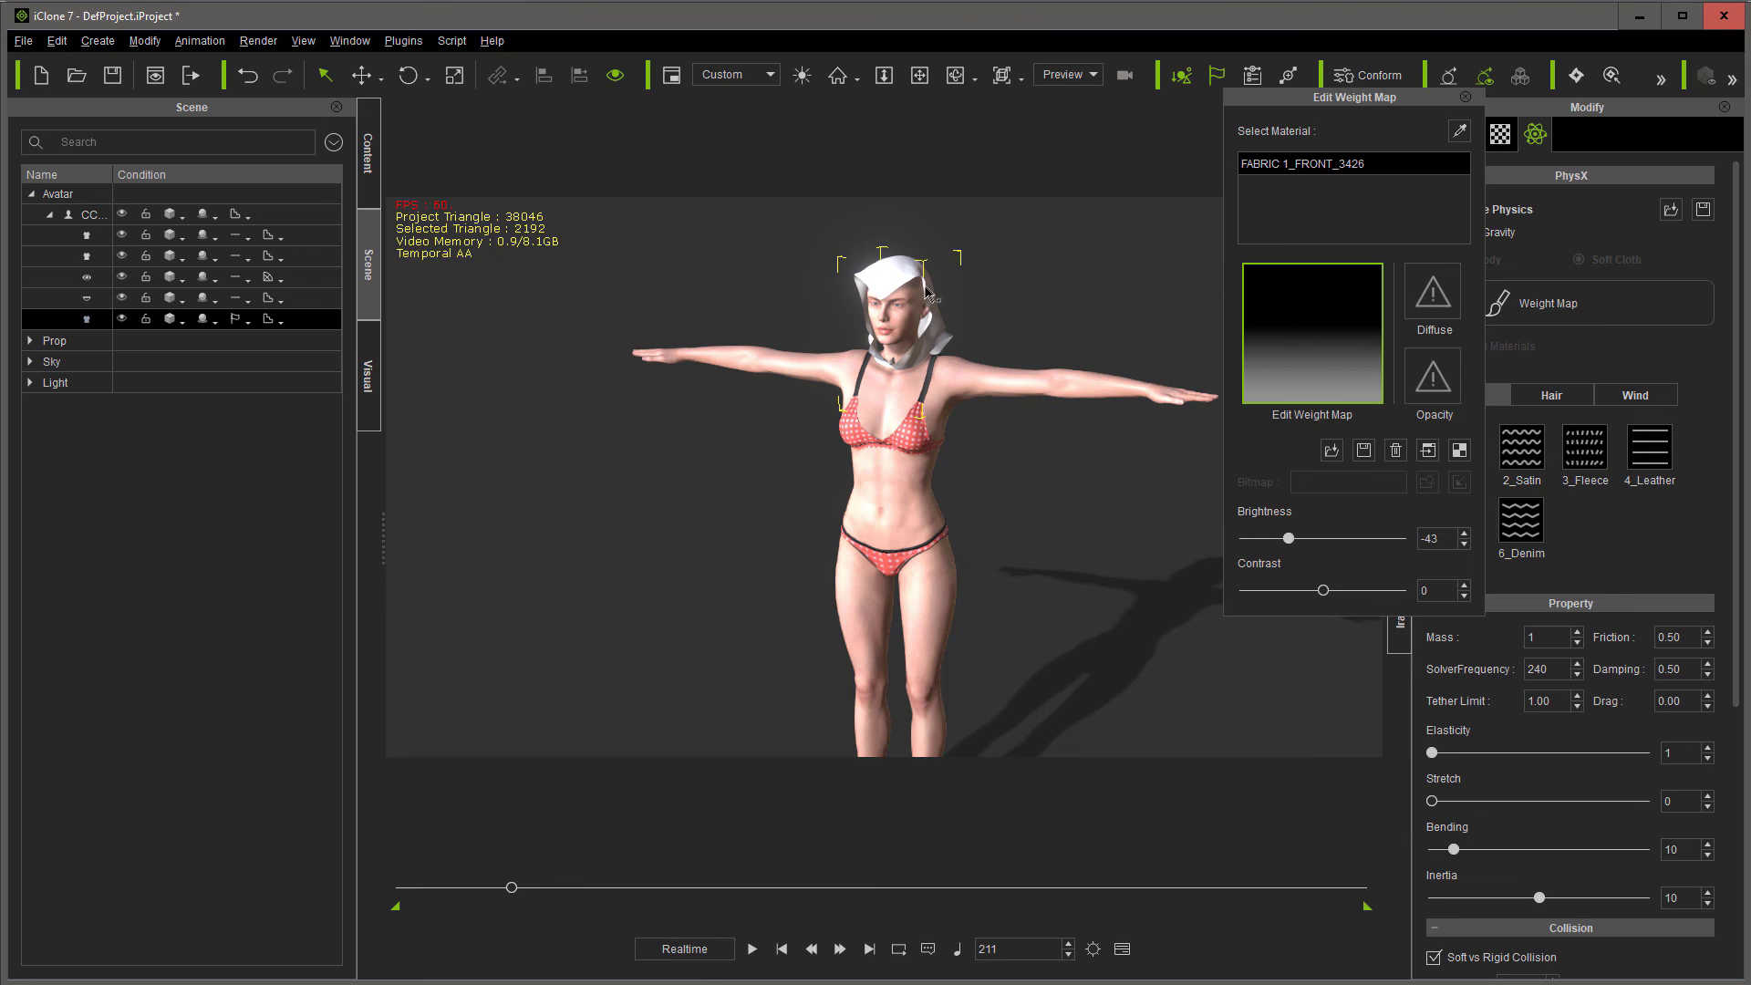
drag(1289, 545, 1293, 548)
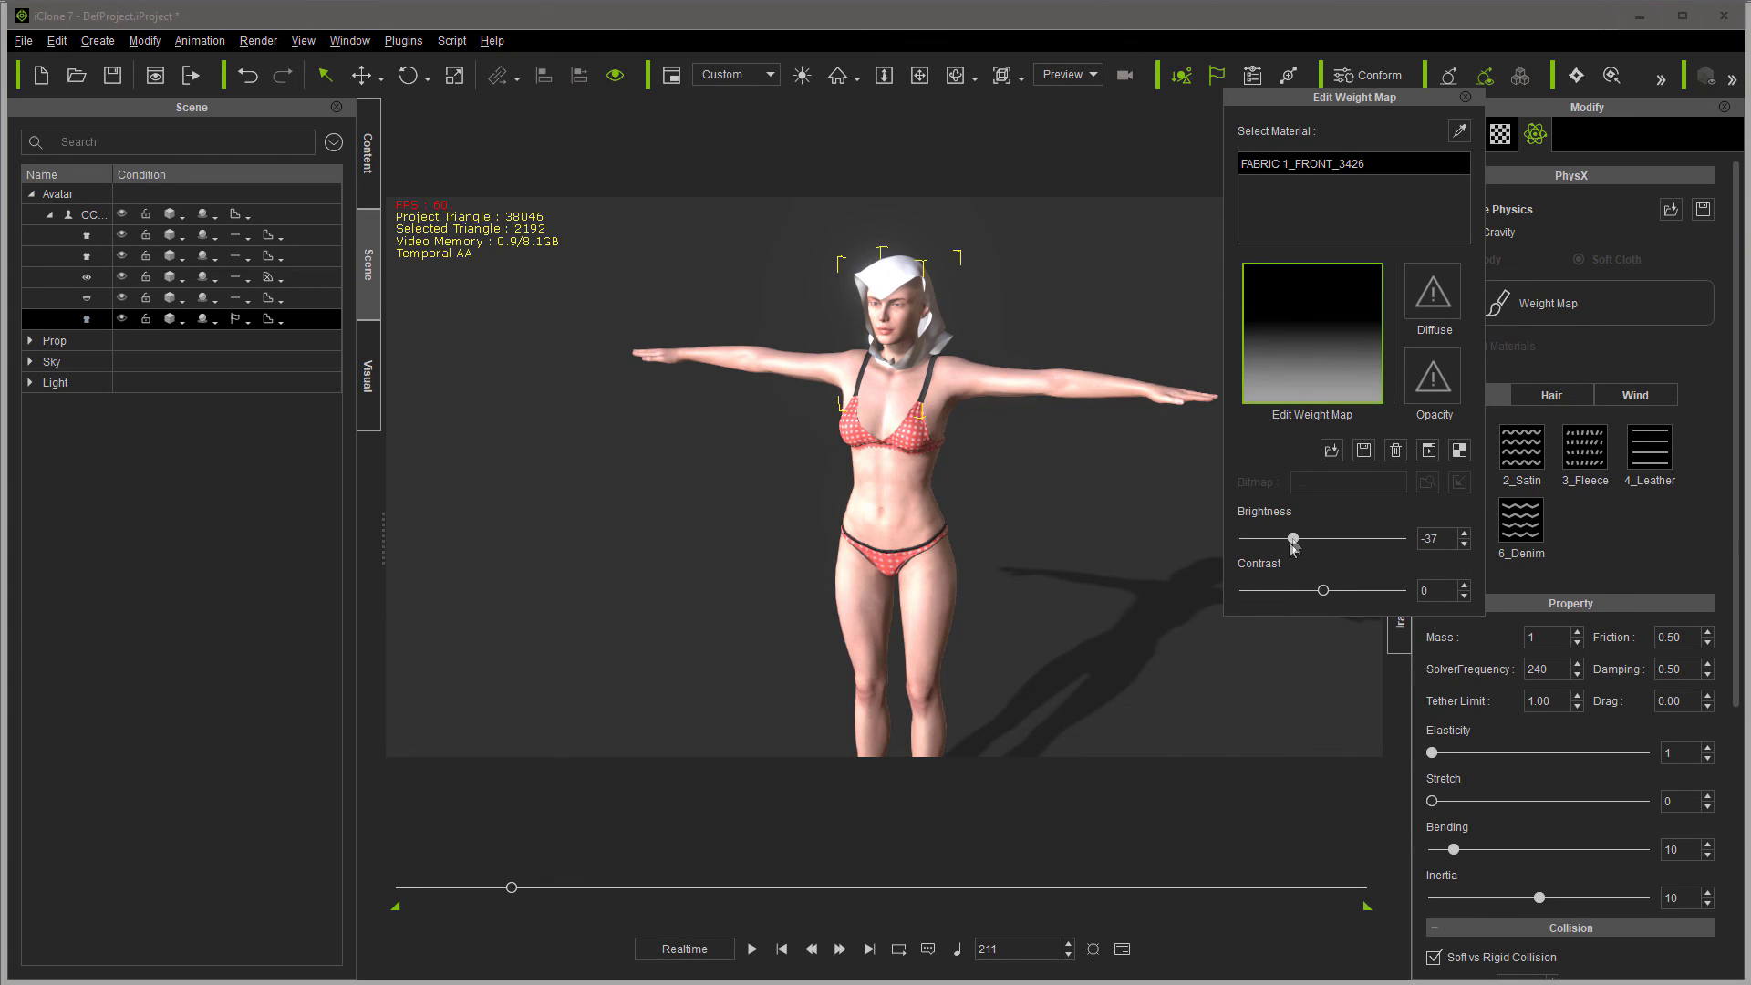
click(752, 948)
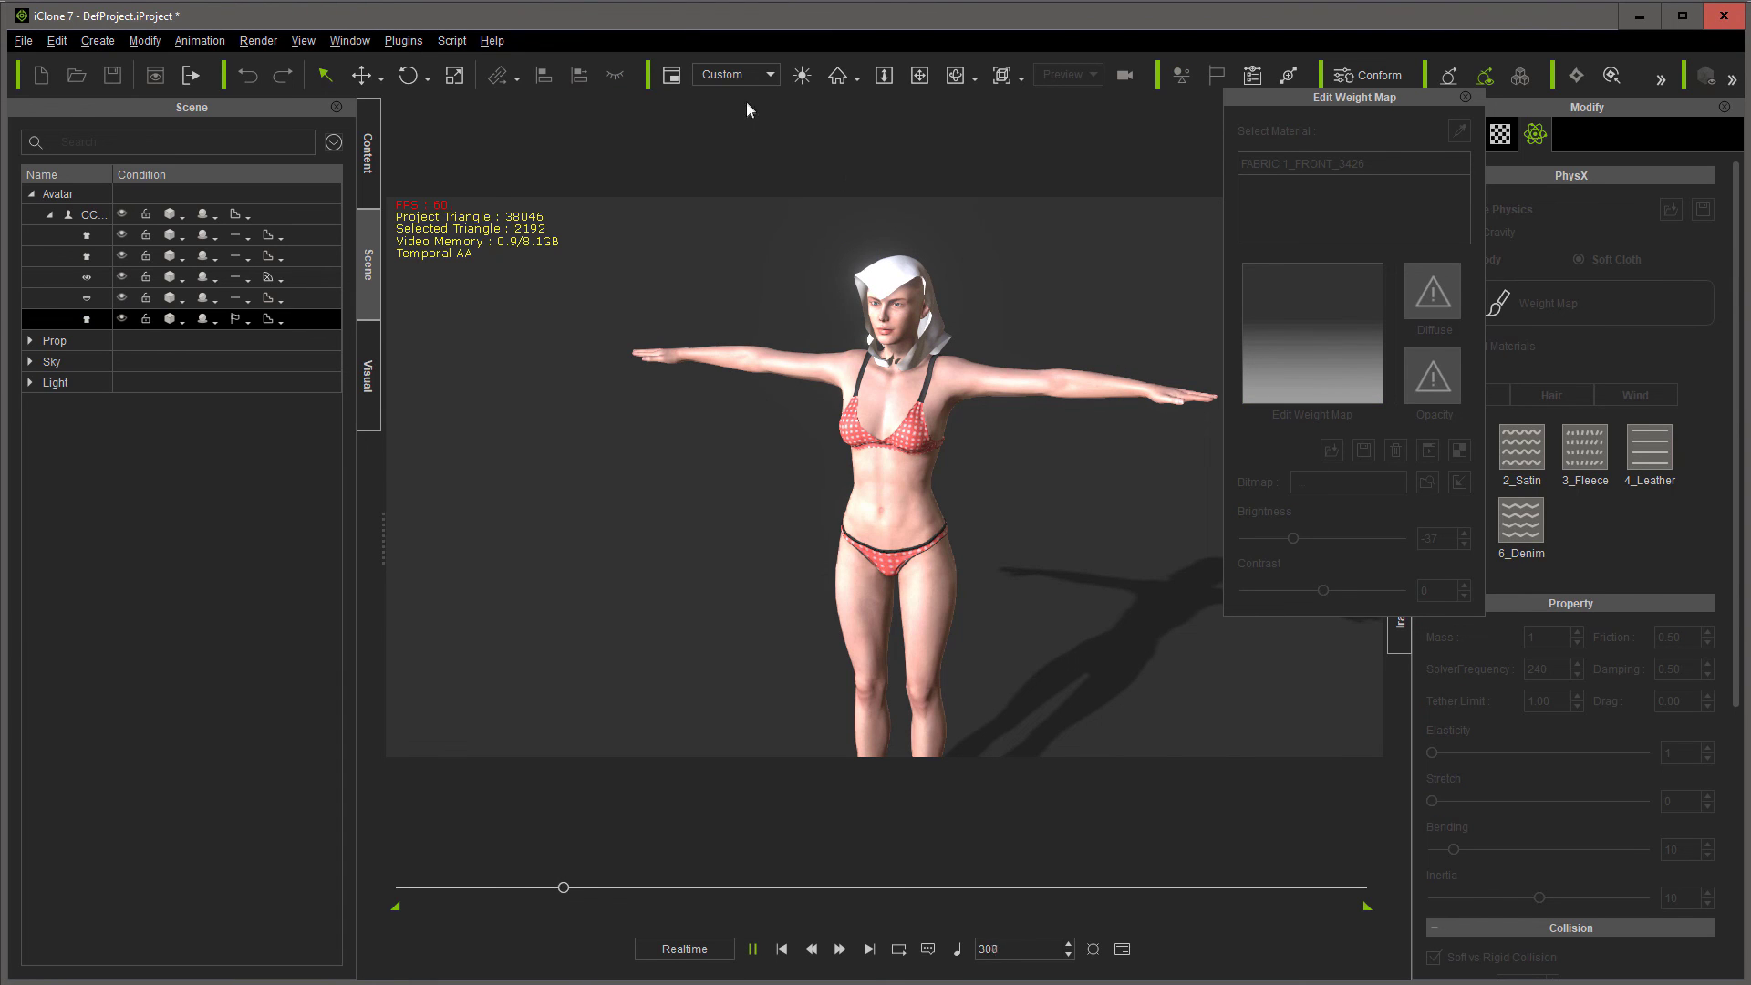
click(955, 75)
drag(943, 206, 1022, 638)
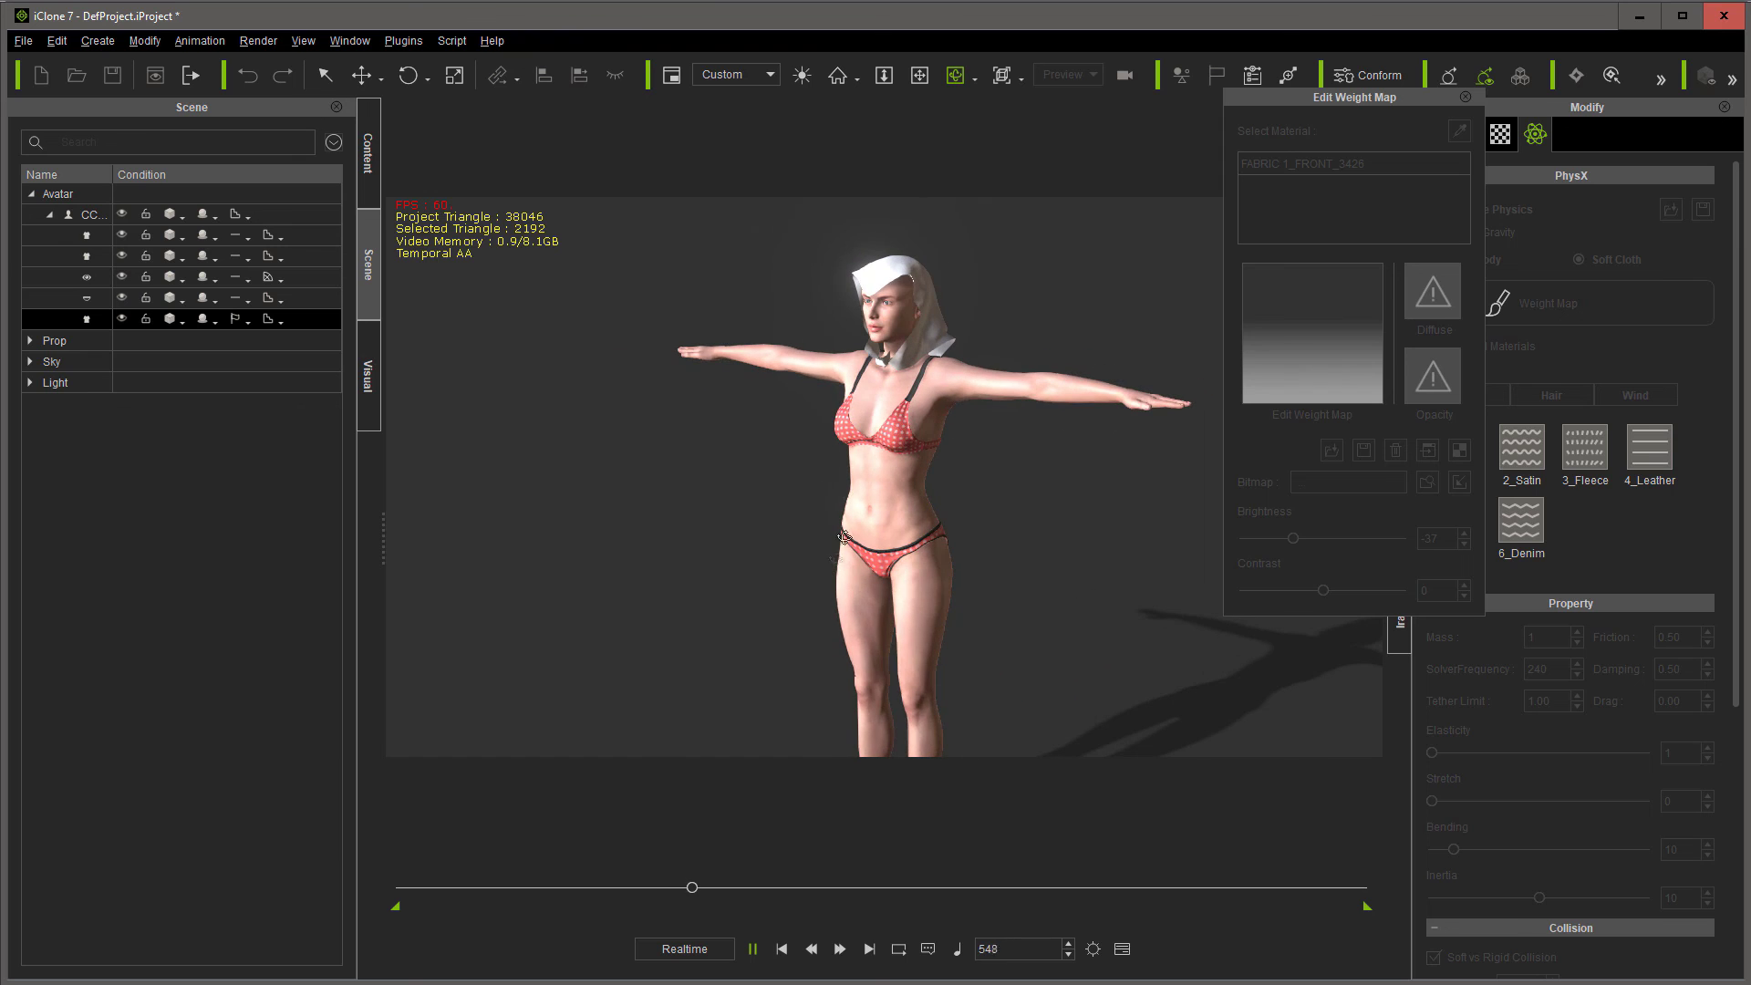
click(782, 948)
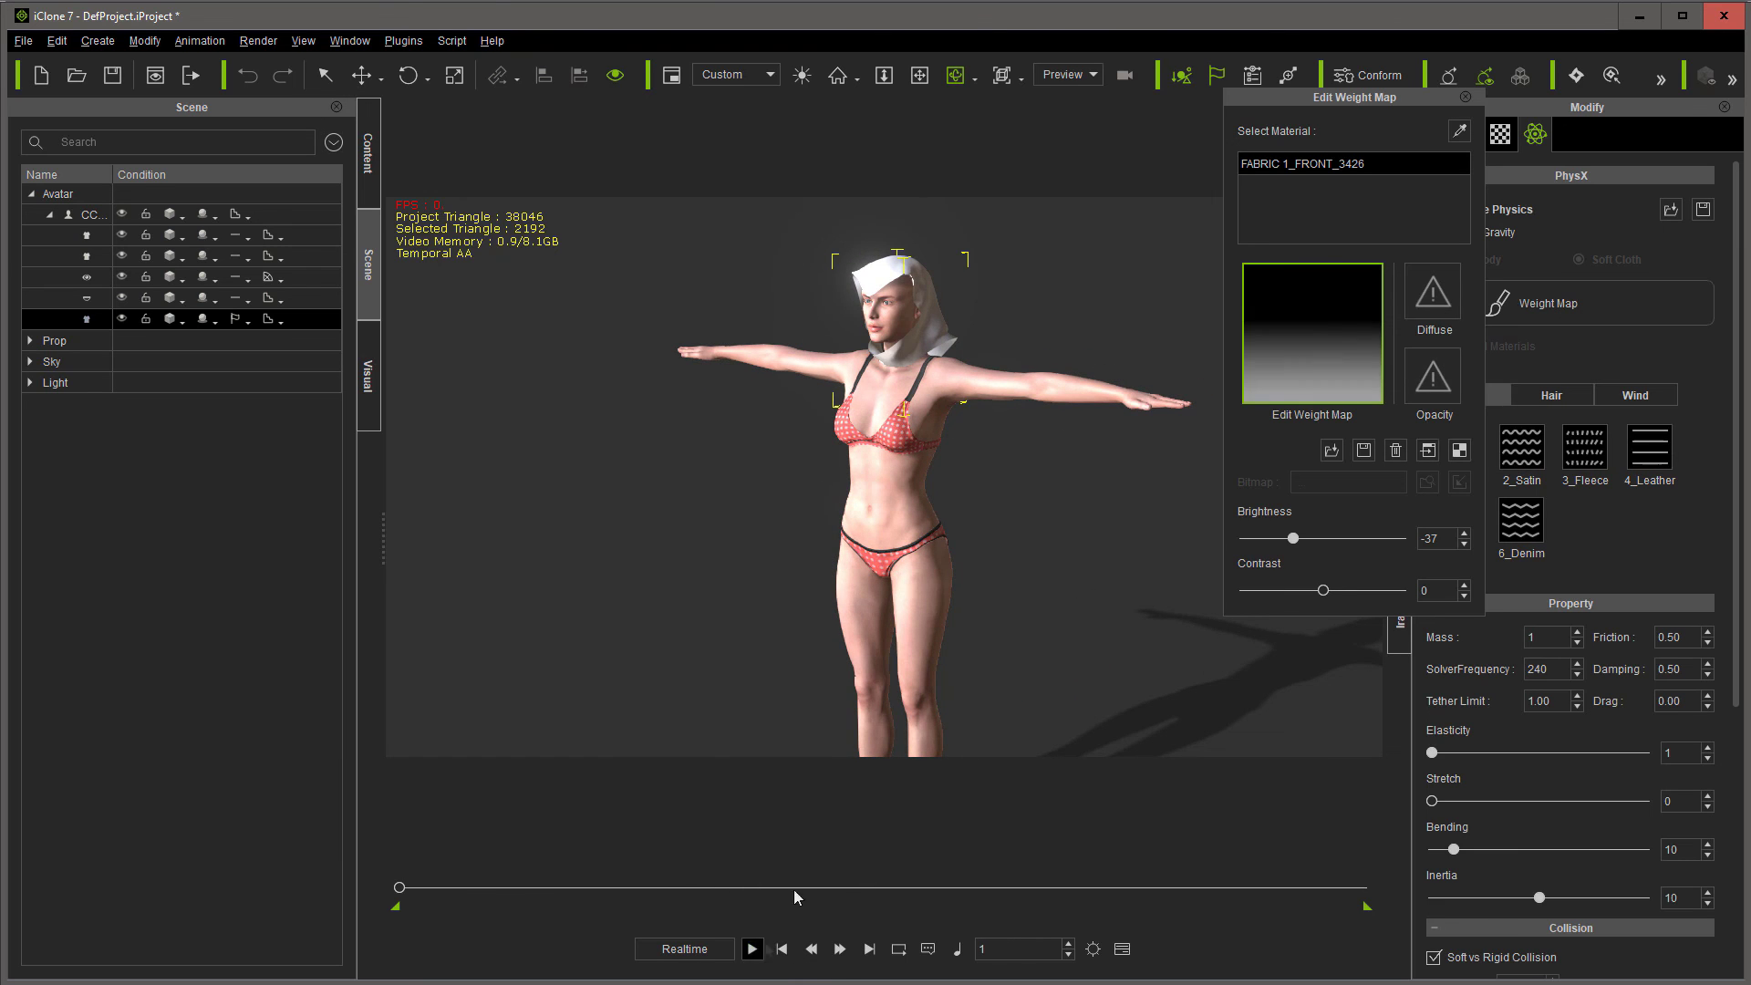
Step: Close the weight map editor and orbit to inspect the settled hood from the front
click(1466, 98)
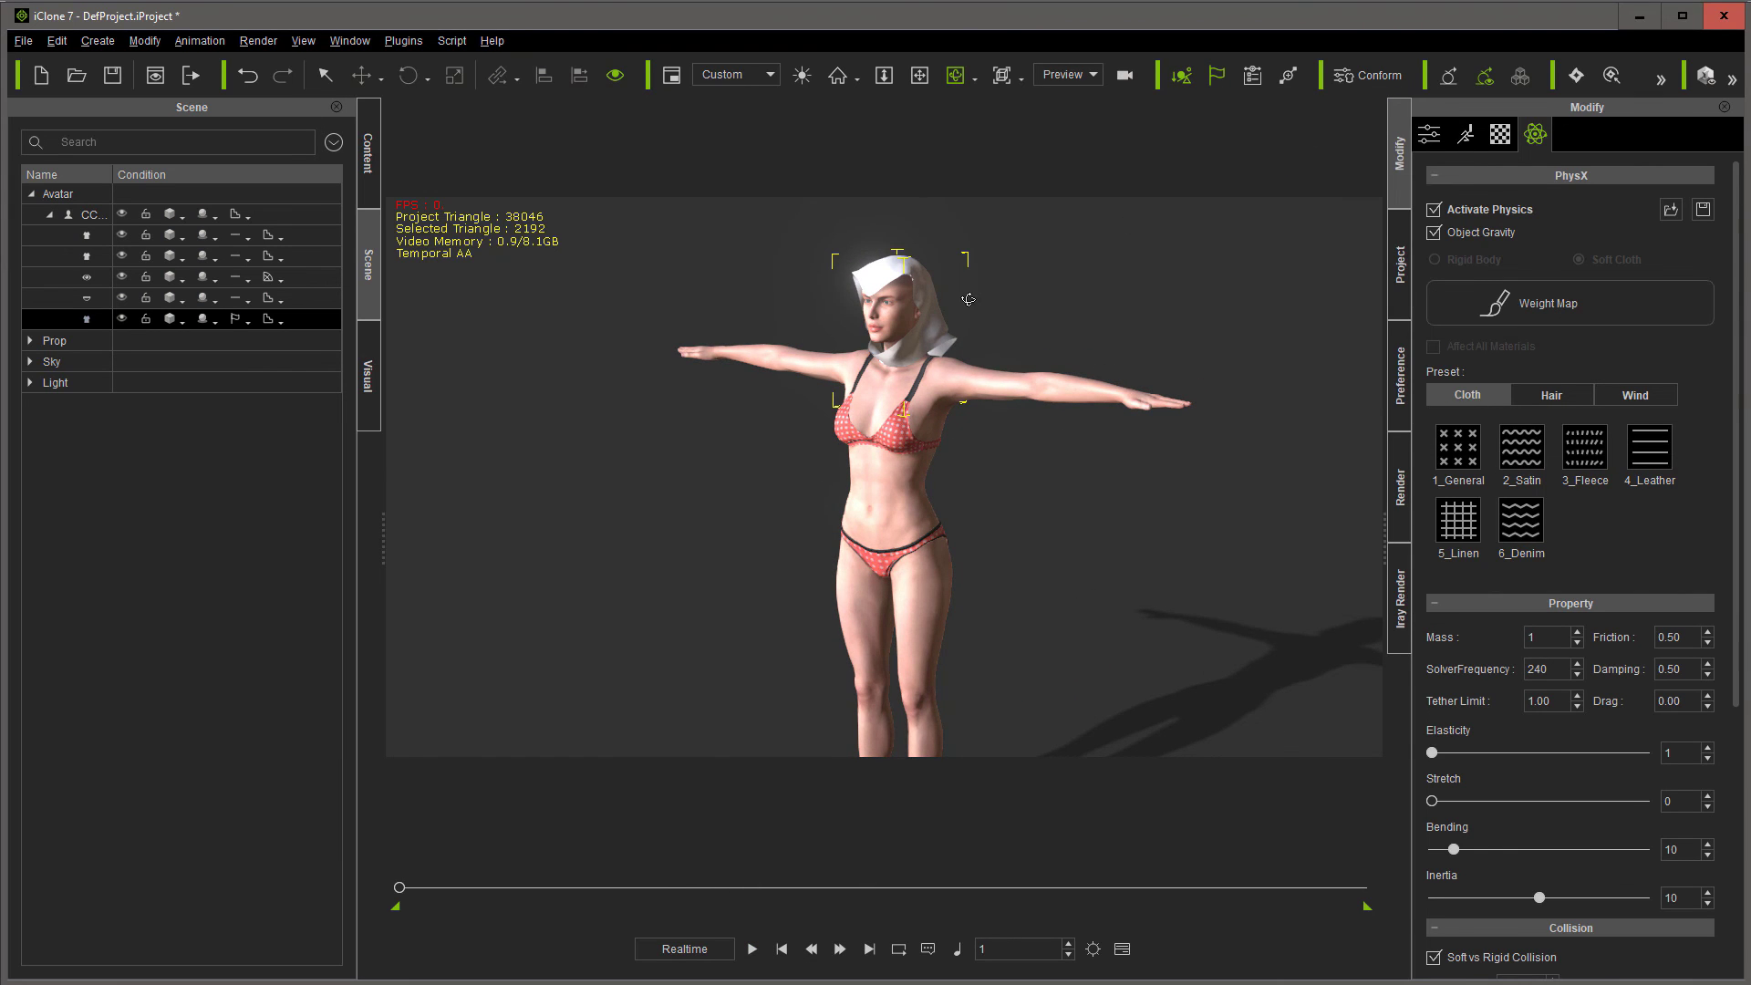
right_drag(968, 301, 955, 530)
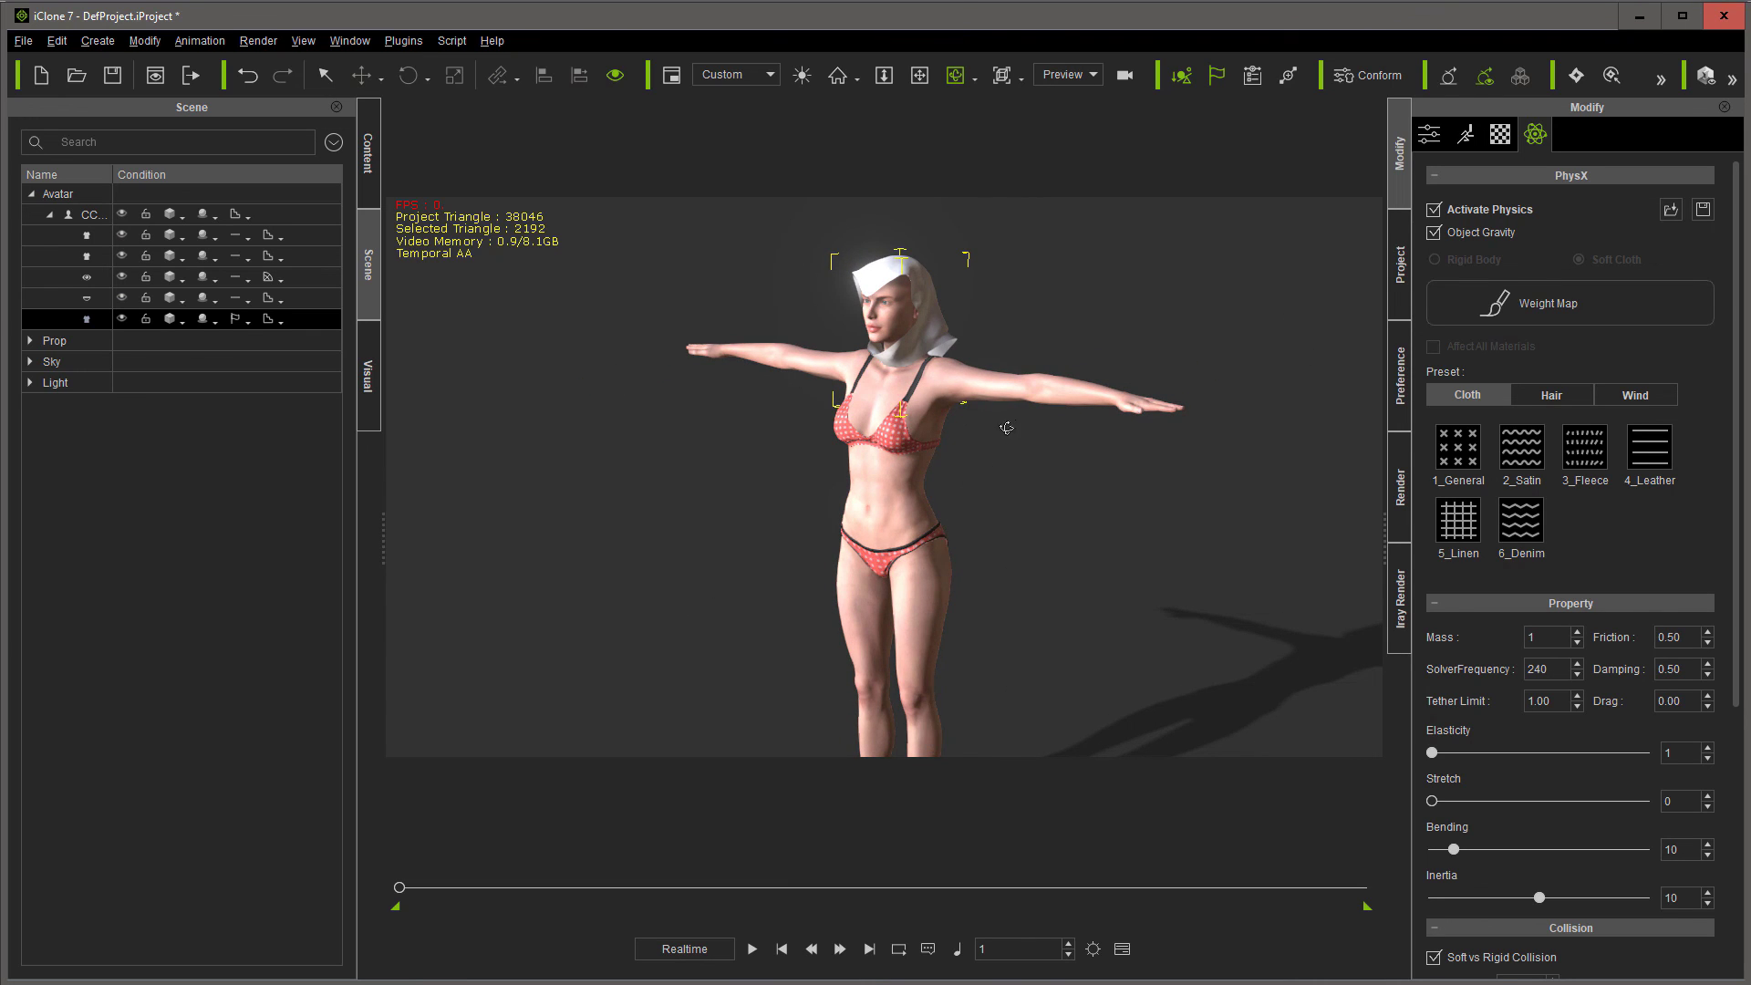
right_drag(1007, 359, 944, 402)
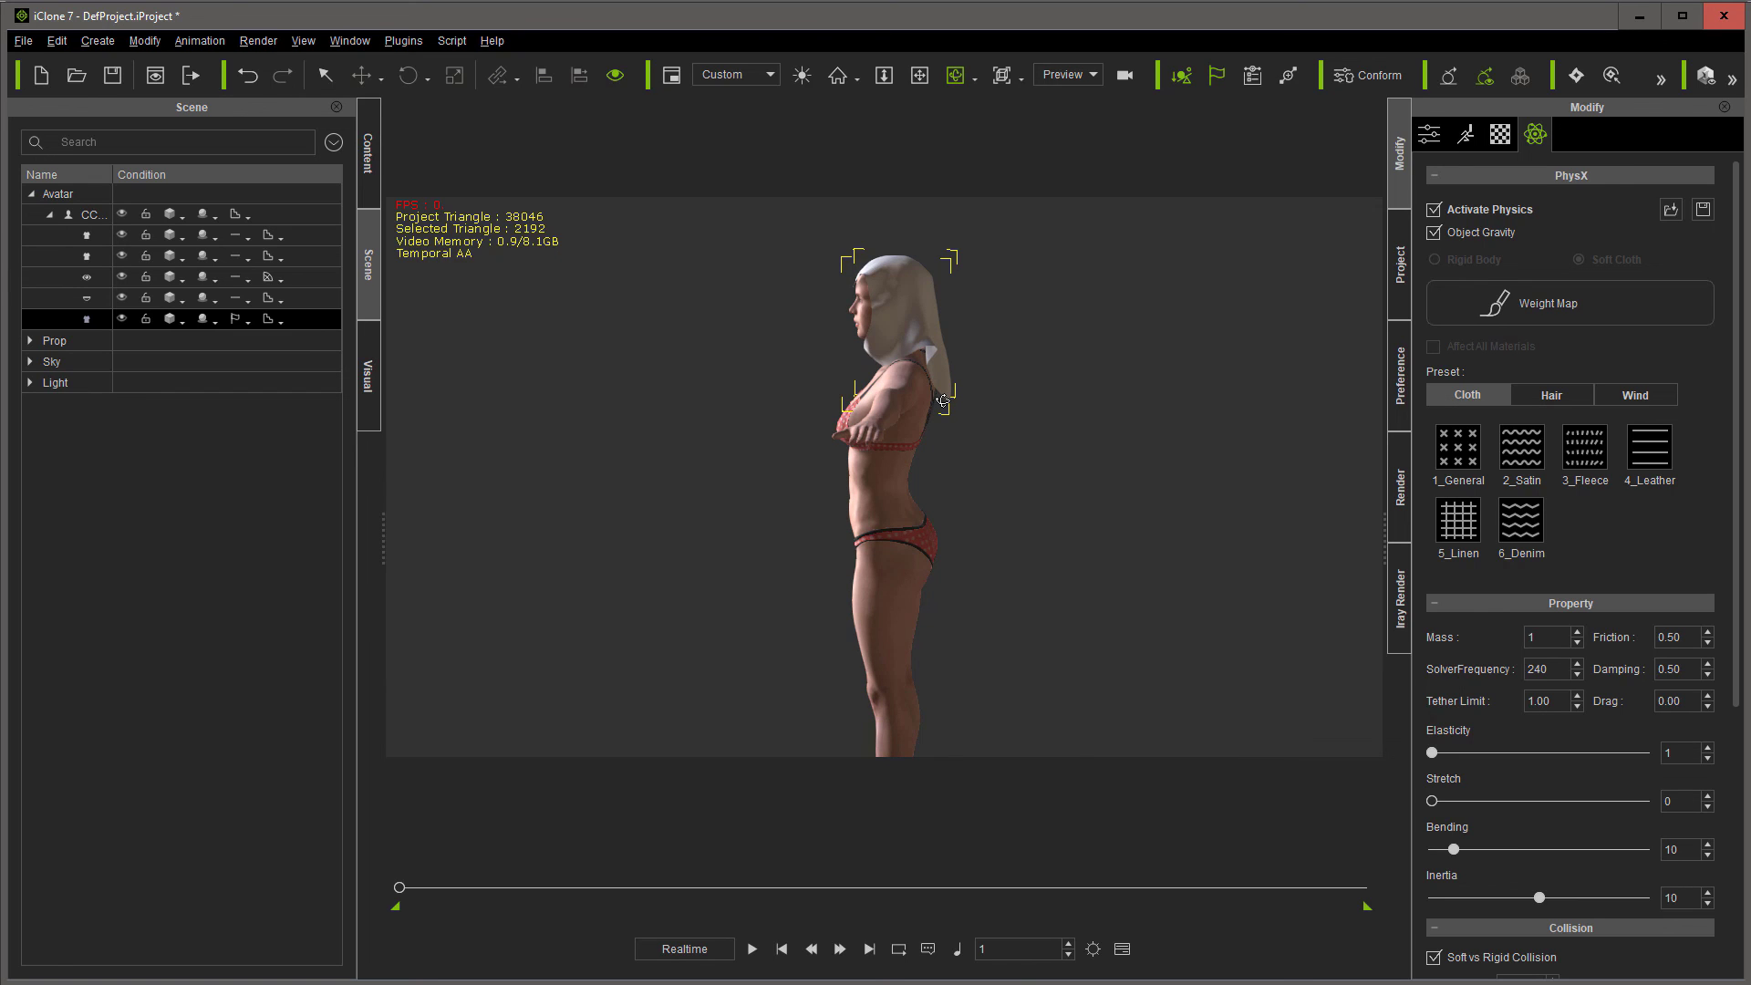
right_drag(976, 271, 1024, 356)
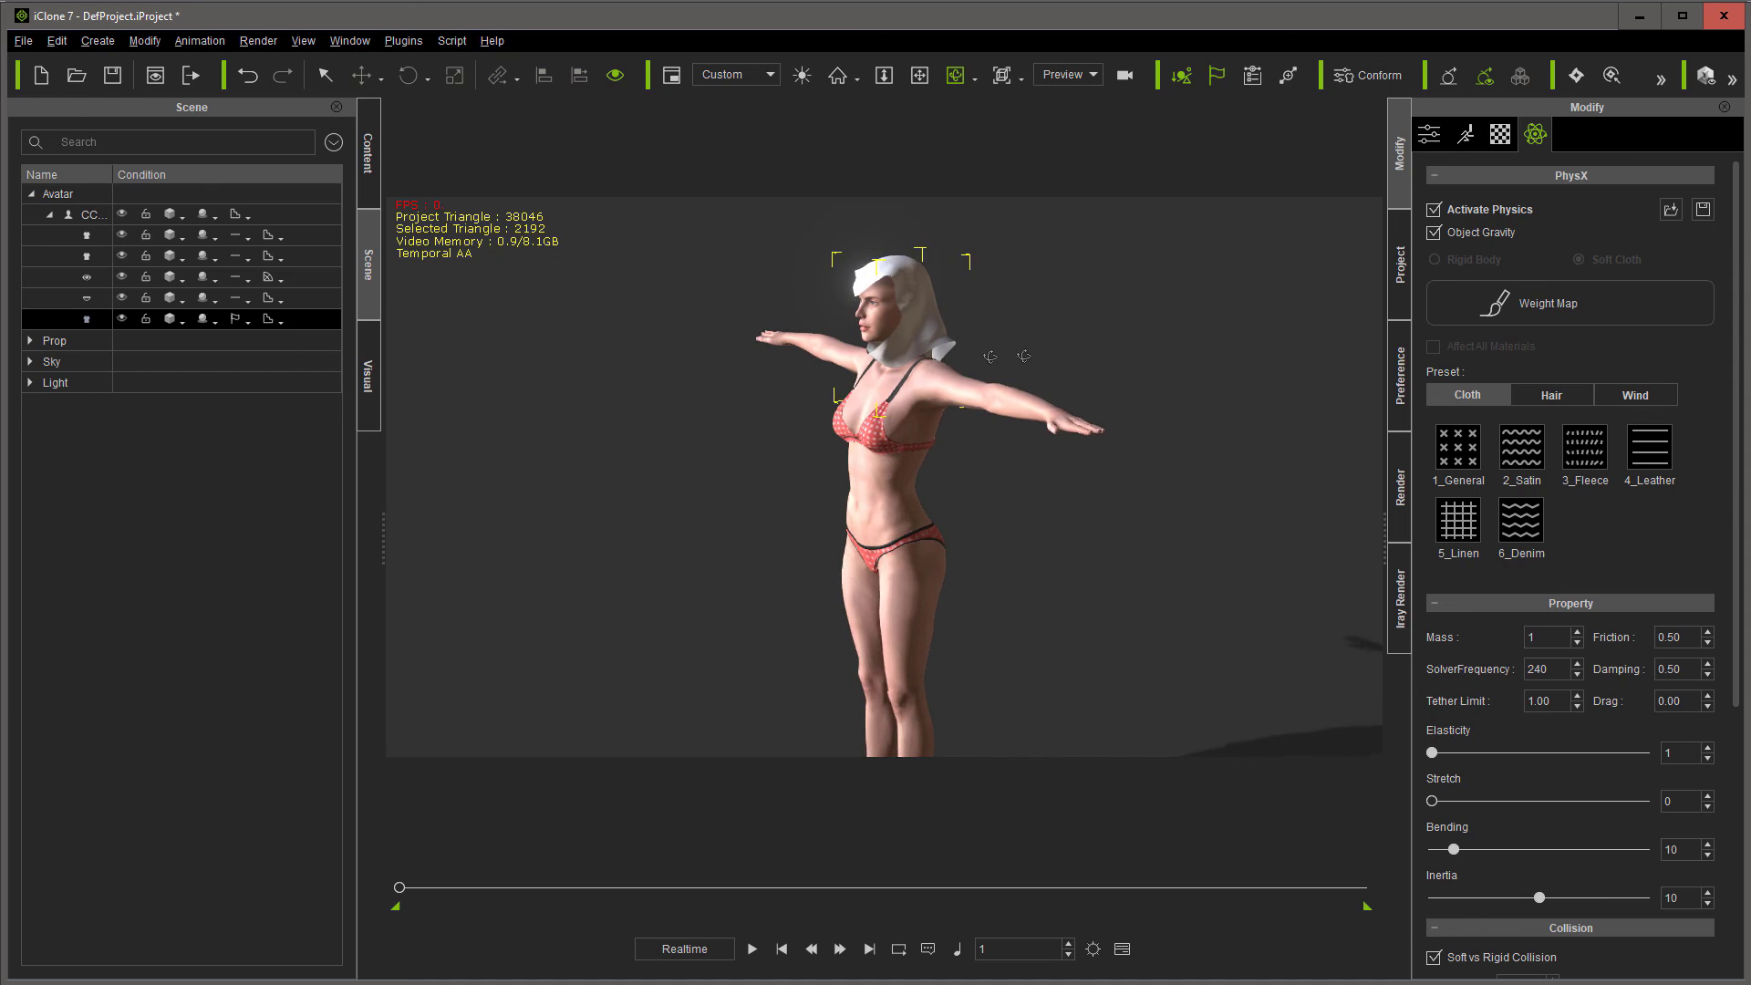
key(alt+Tab)
key(alt+Tab)
key(alt+Tab)
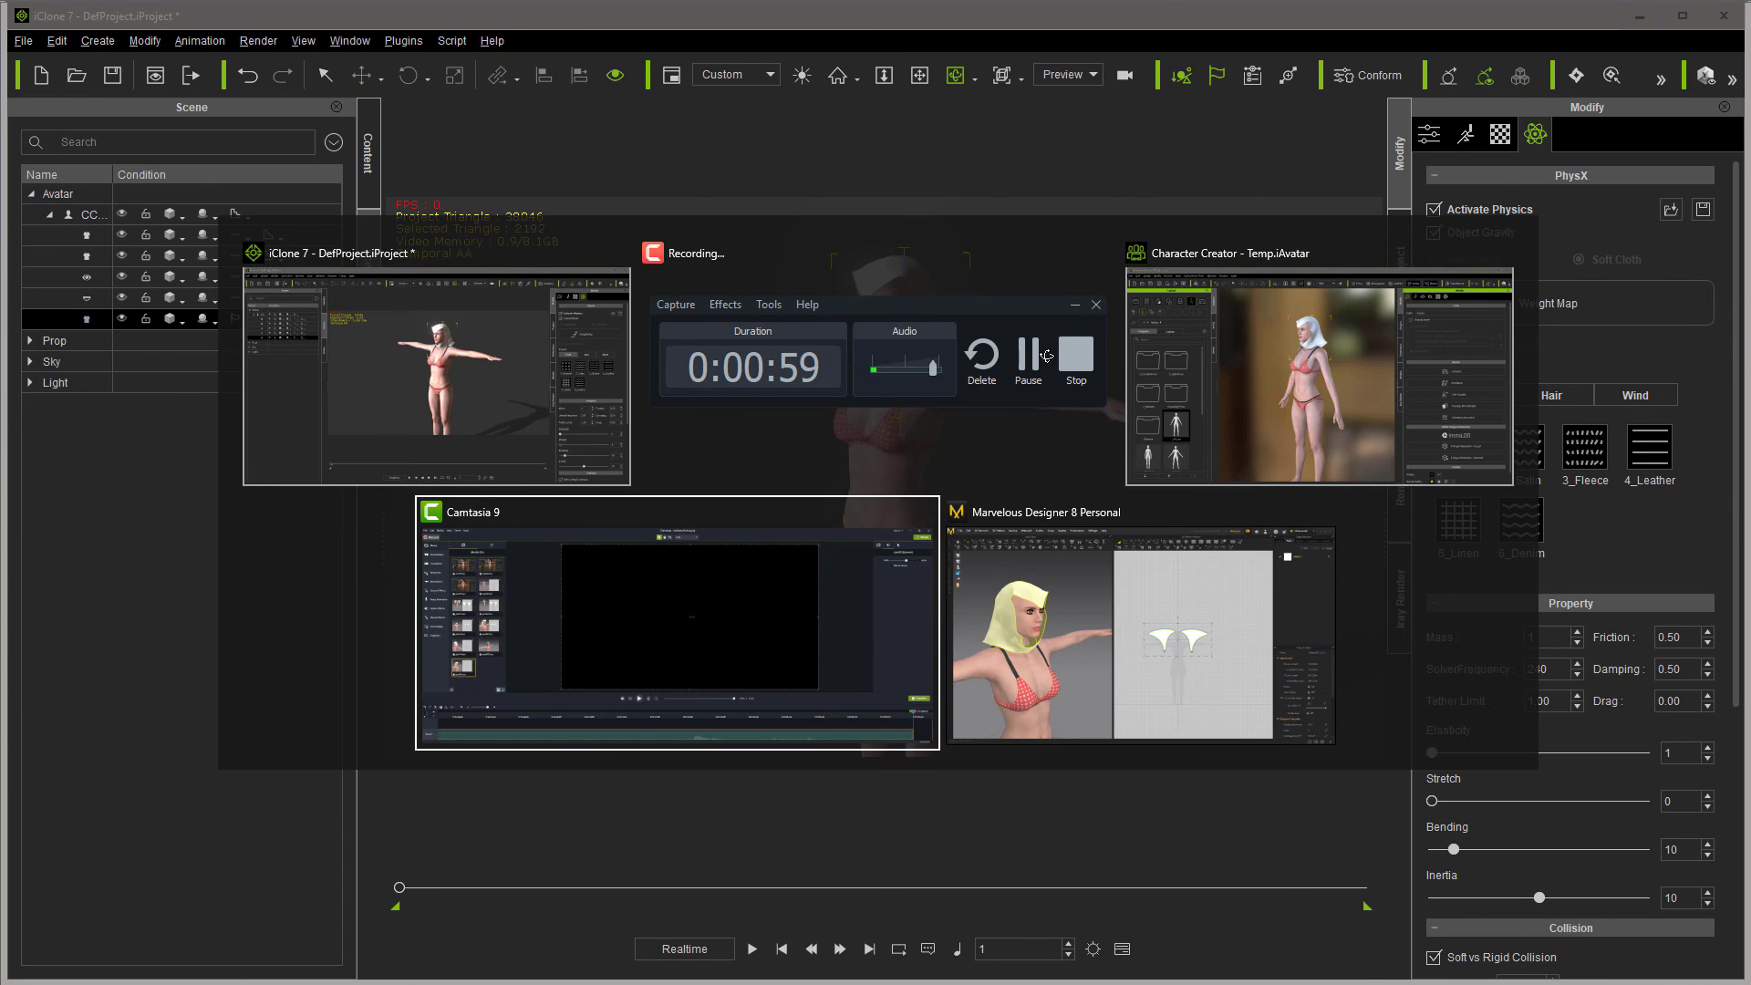
key(alt+Tab)
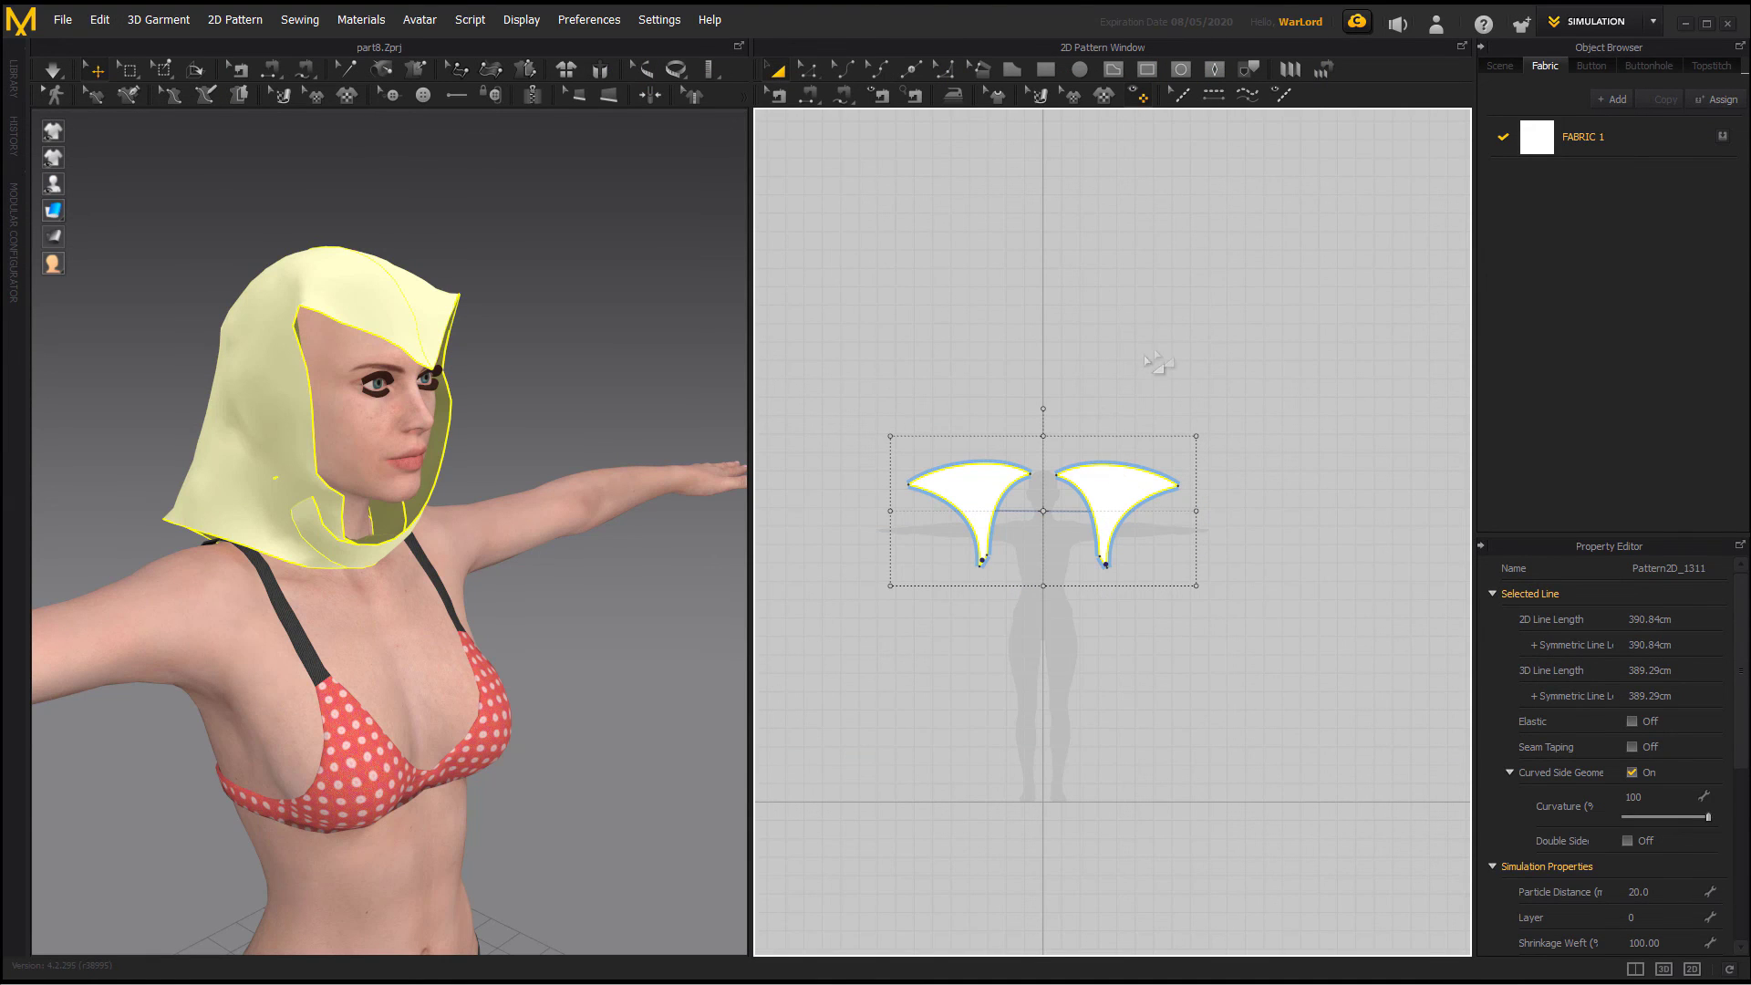